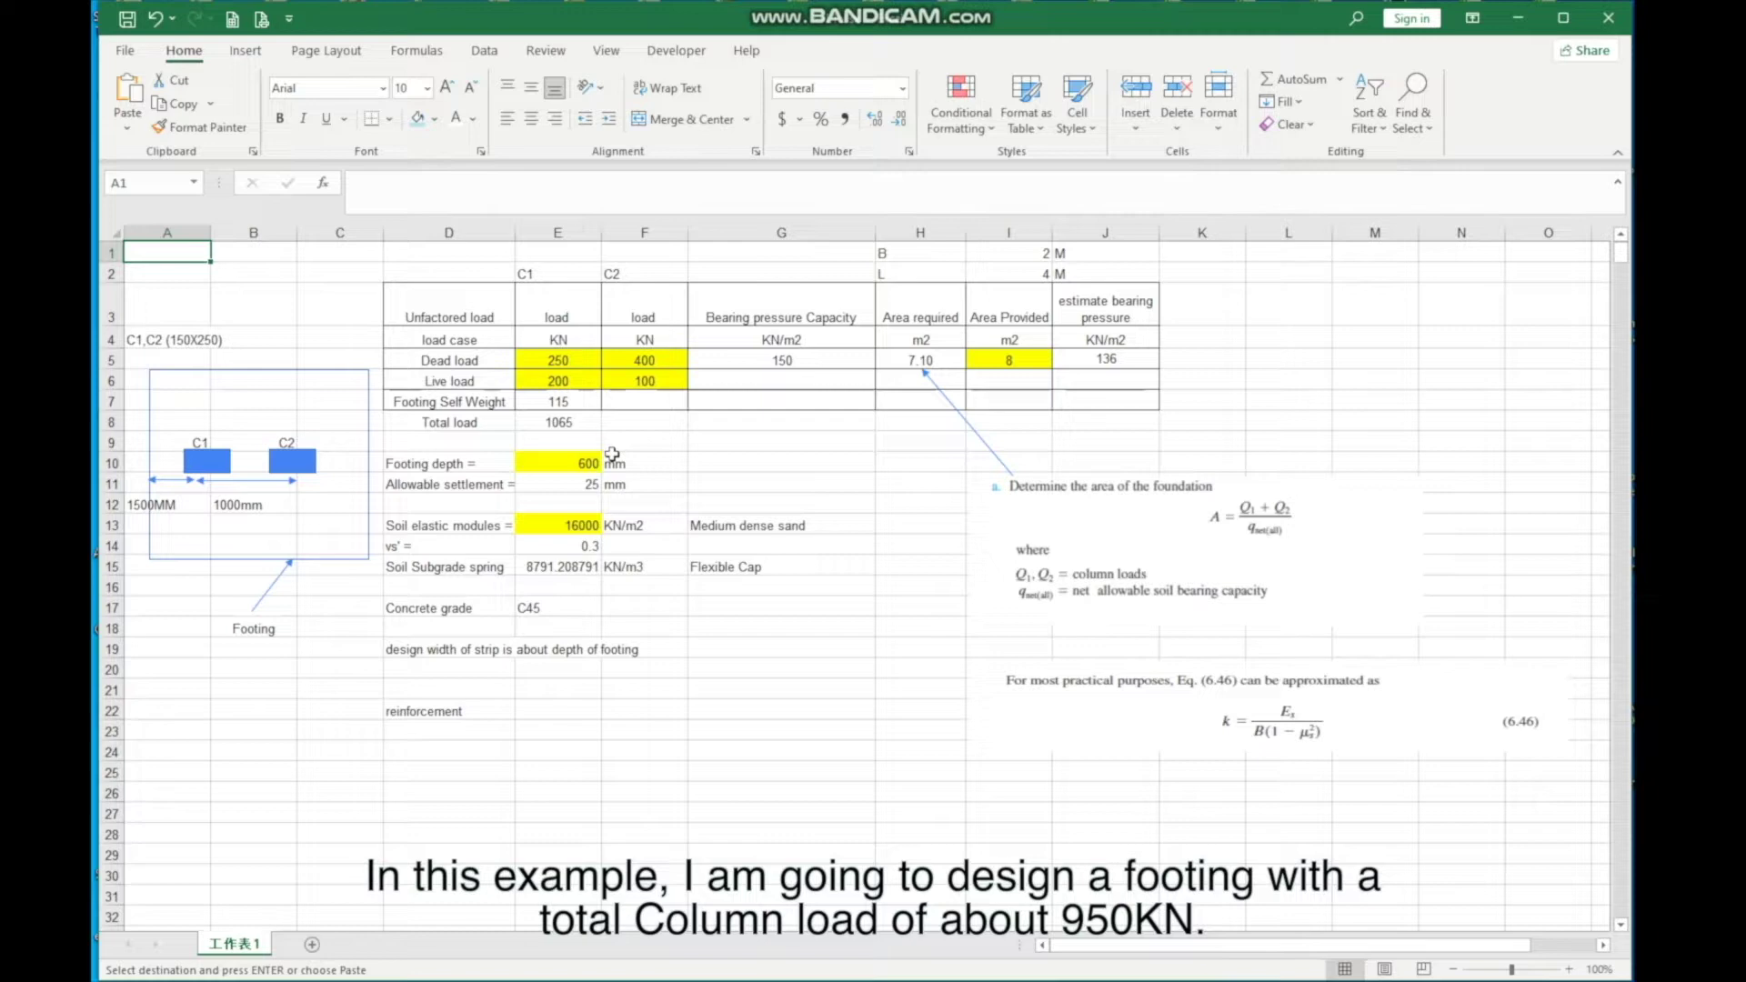
Step: Set the footing depth in cell E10 to 300 mm
{"action": "left_click", "coordinate": [585, 463]}
{"action": "type", "text": "300"}
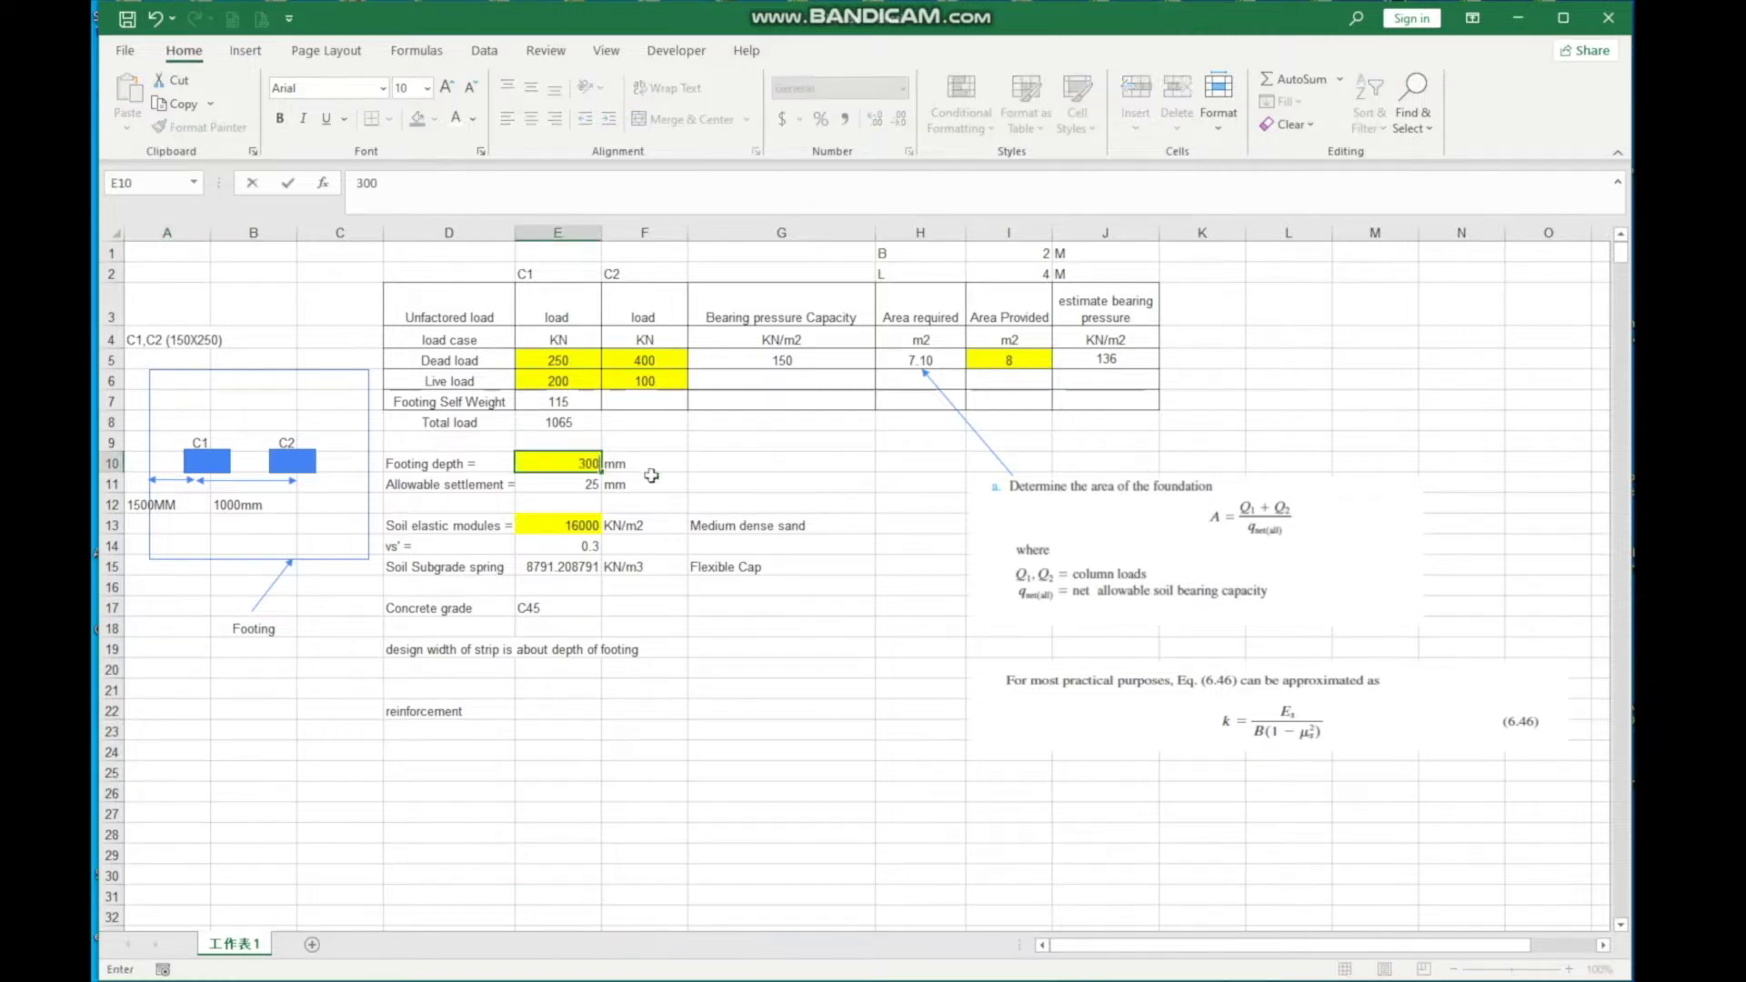
{"action": "left_click", "coordinate": [651, 476]}
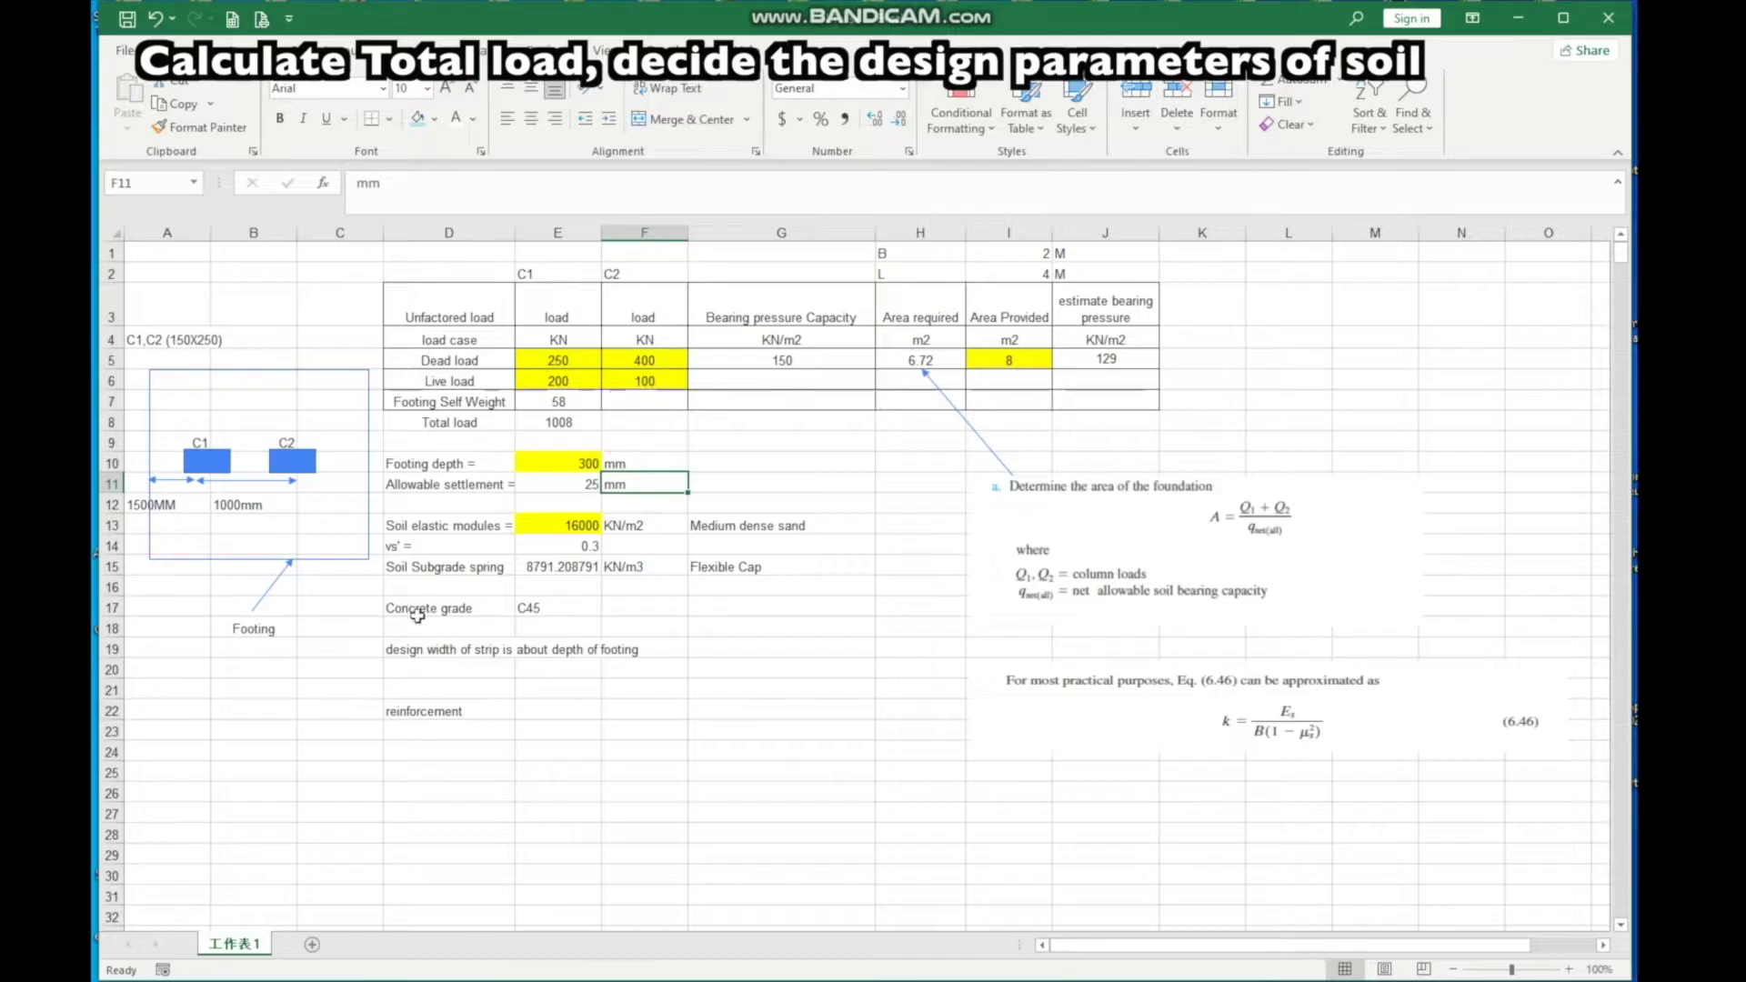
Step: Switch to the design code PDF and mark the medium dense sand row in Table 9, across to its Young's modulus, with a thick blue line
{"action": "left_click", "coordinate": [728, 533]}
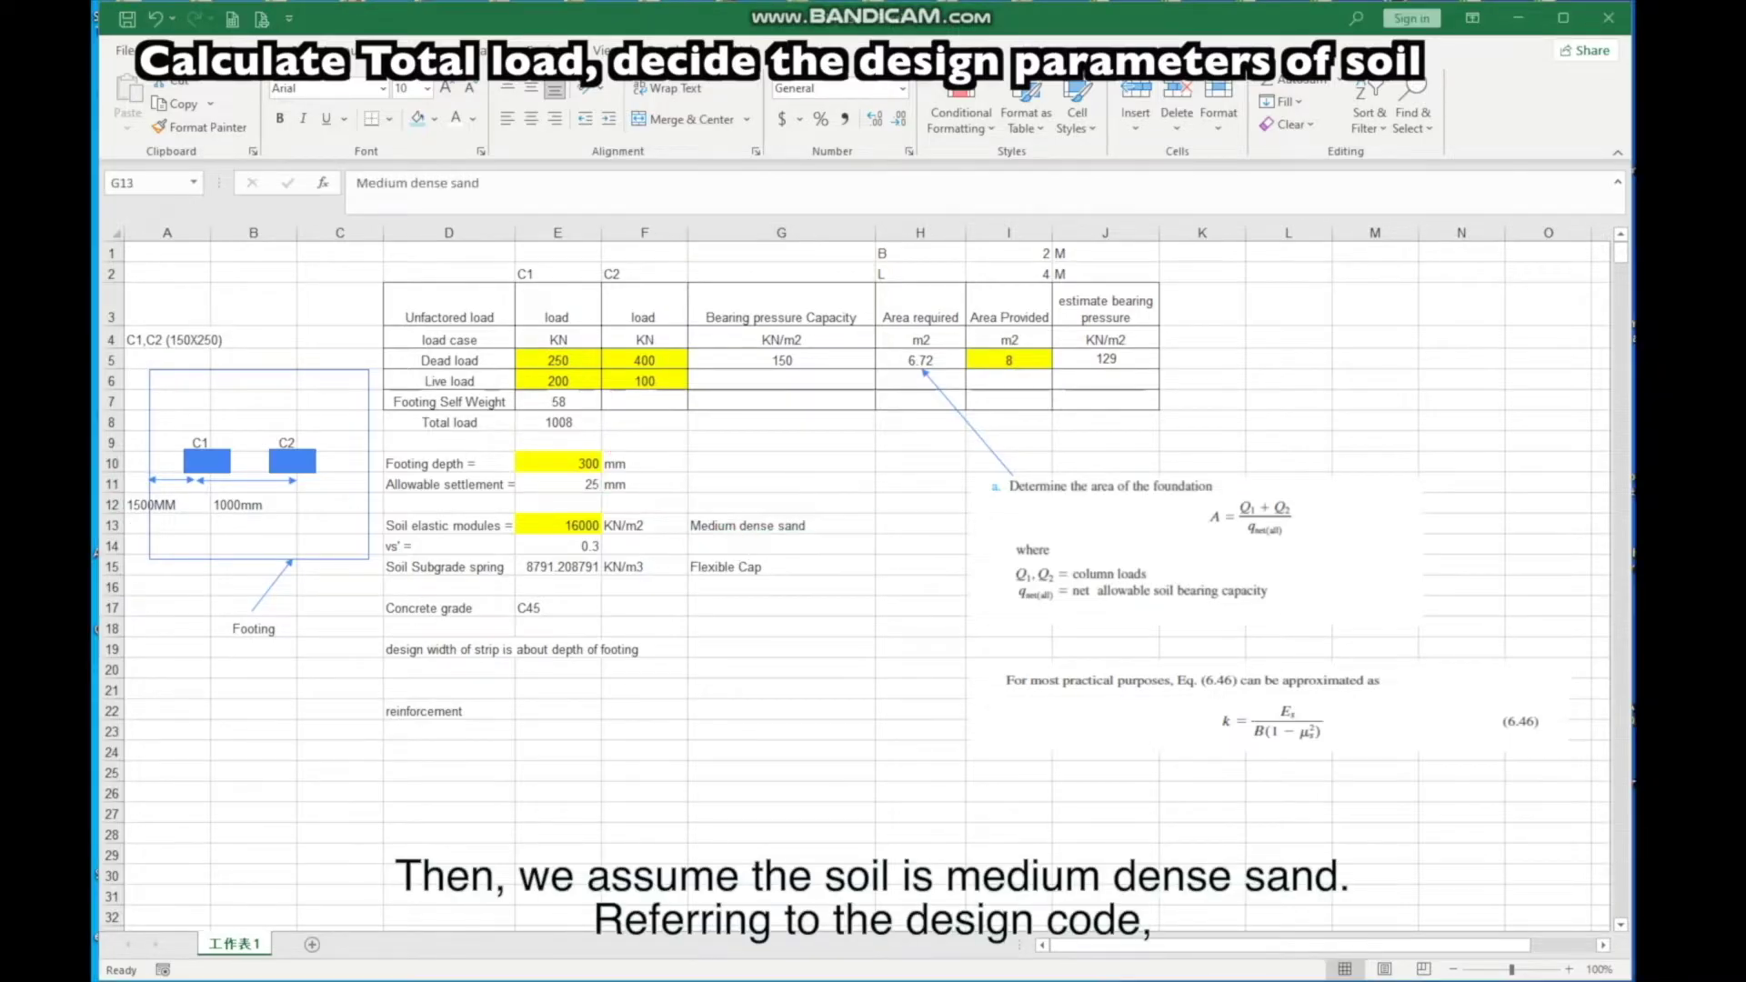
{"action": "left_click_drag", "start_coordinate": [1632, 100], "coordinate": [626, 25]}
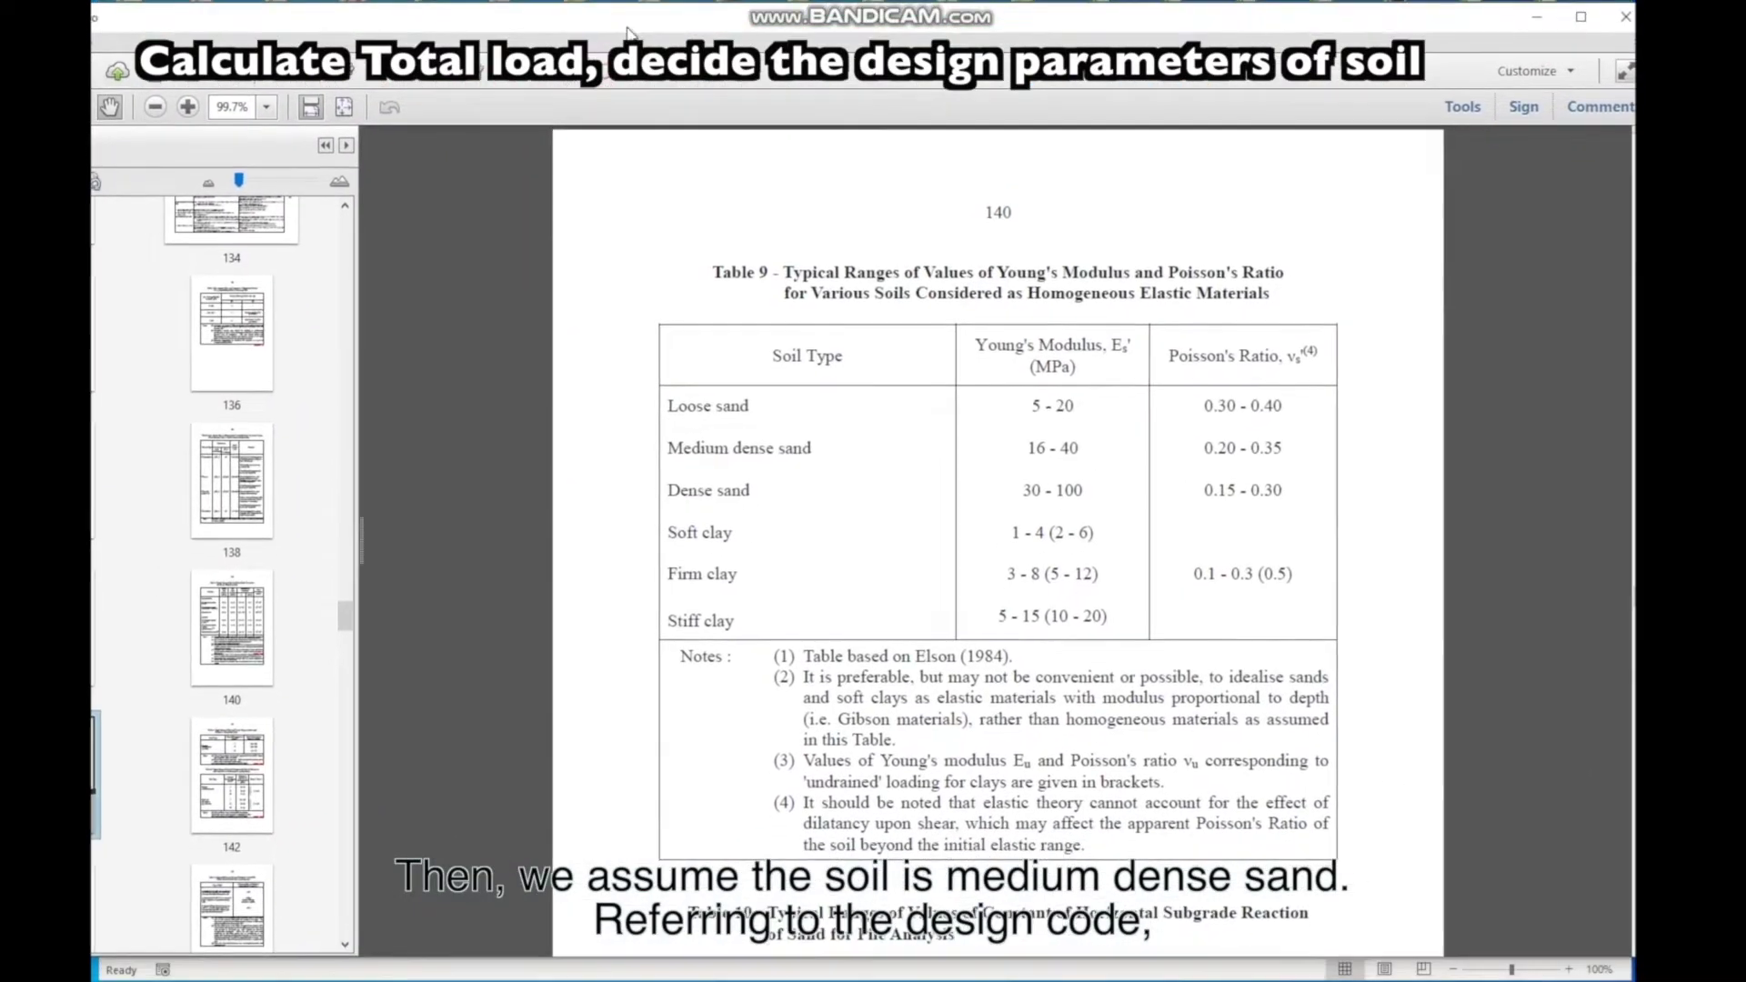
{"action": "scroll", "coordinate": [990, 574], "scroll_direction": "down", "scroll_amount": 3, "text": "ctrl"}
{"action": "mouse_move", "coordinate": [751, 448]}
{"action": "left_mouse_down"}
{"action": "mouse_move", "coordinate": [1084, 449]}
{"action": "mouse_move", "coordinate": [1041, 449]}
{"action": "left_mouse_up"}
{"action": "left_click", "coordinate": [1084, 449]}
{"action": "right_click", "coordinate": [1087, 460]}
{"action": "left_click", "coordinate": [1120, 483]}
{"action": "left_click", "coordinate": [1011, 476]}
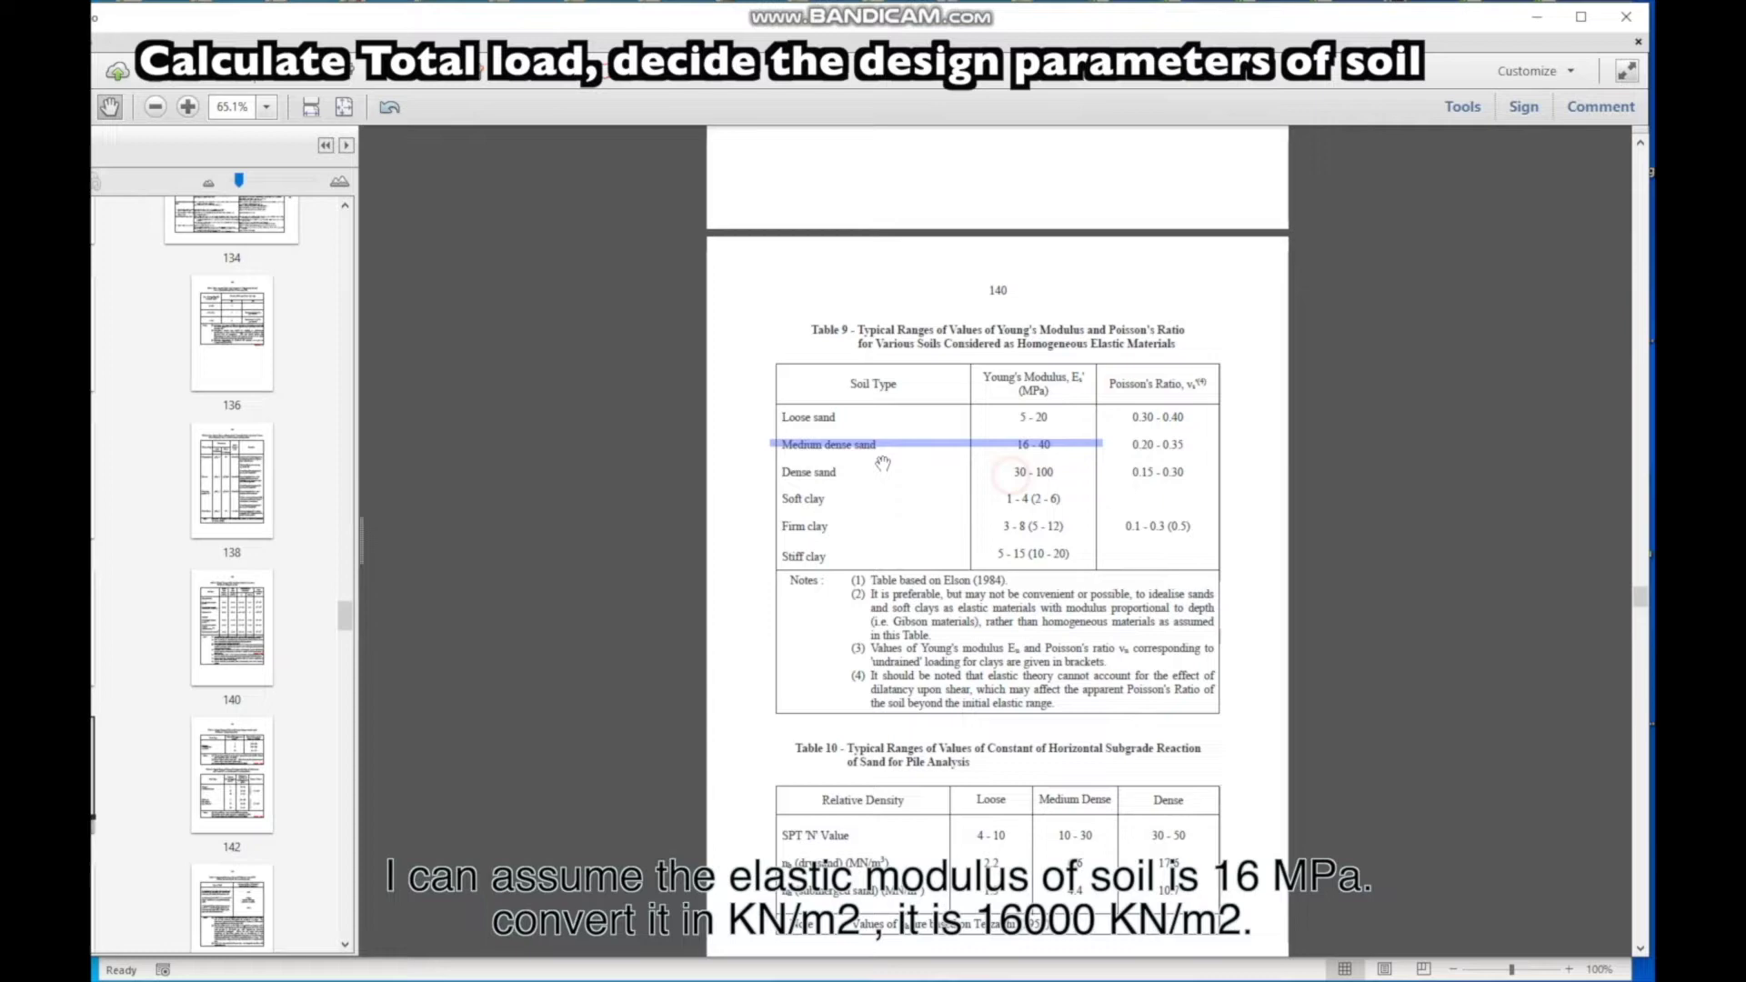
{"action": "left_click", "coordinate": [1581, 16]}
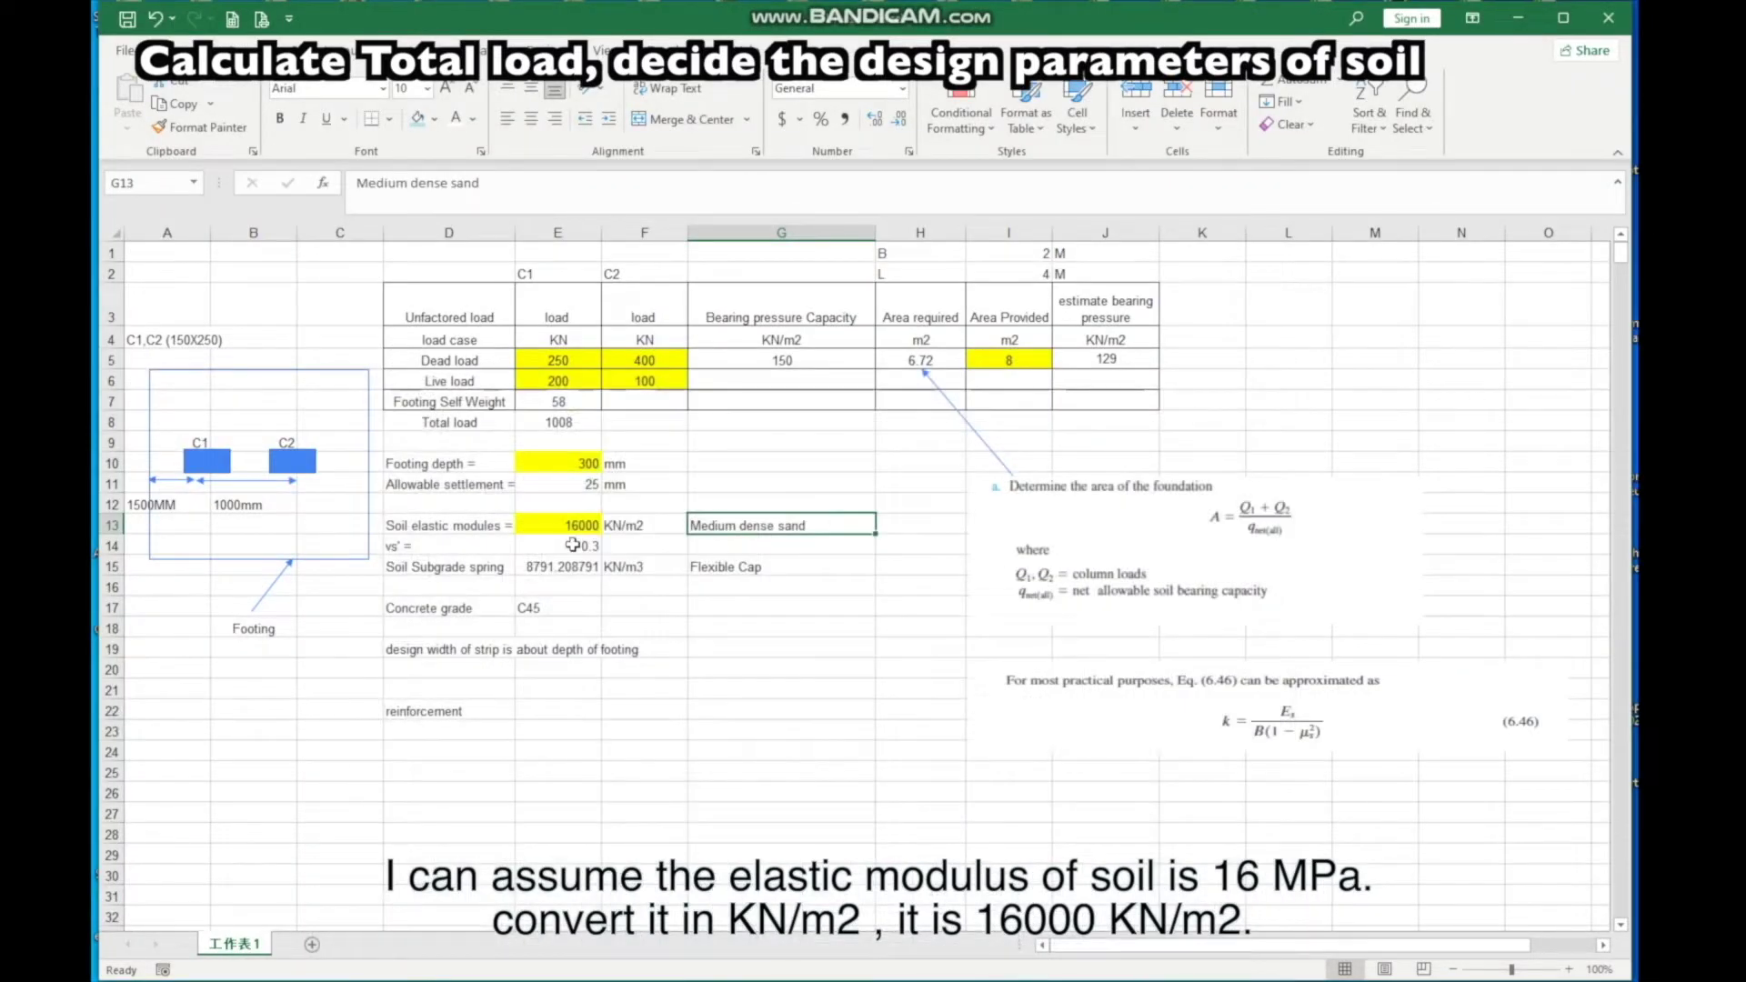
Step: Draw an arrow linking the Soil Subgrade spring value in row 15 with the subgrade reaction formula (6.46)
{"action": "left_click", "coordinate": [578, 533]}
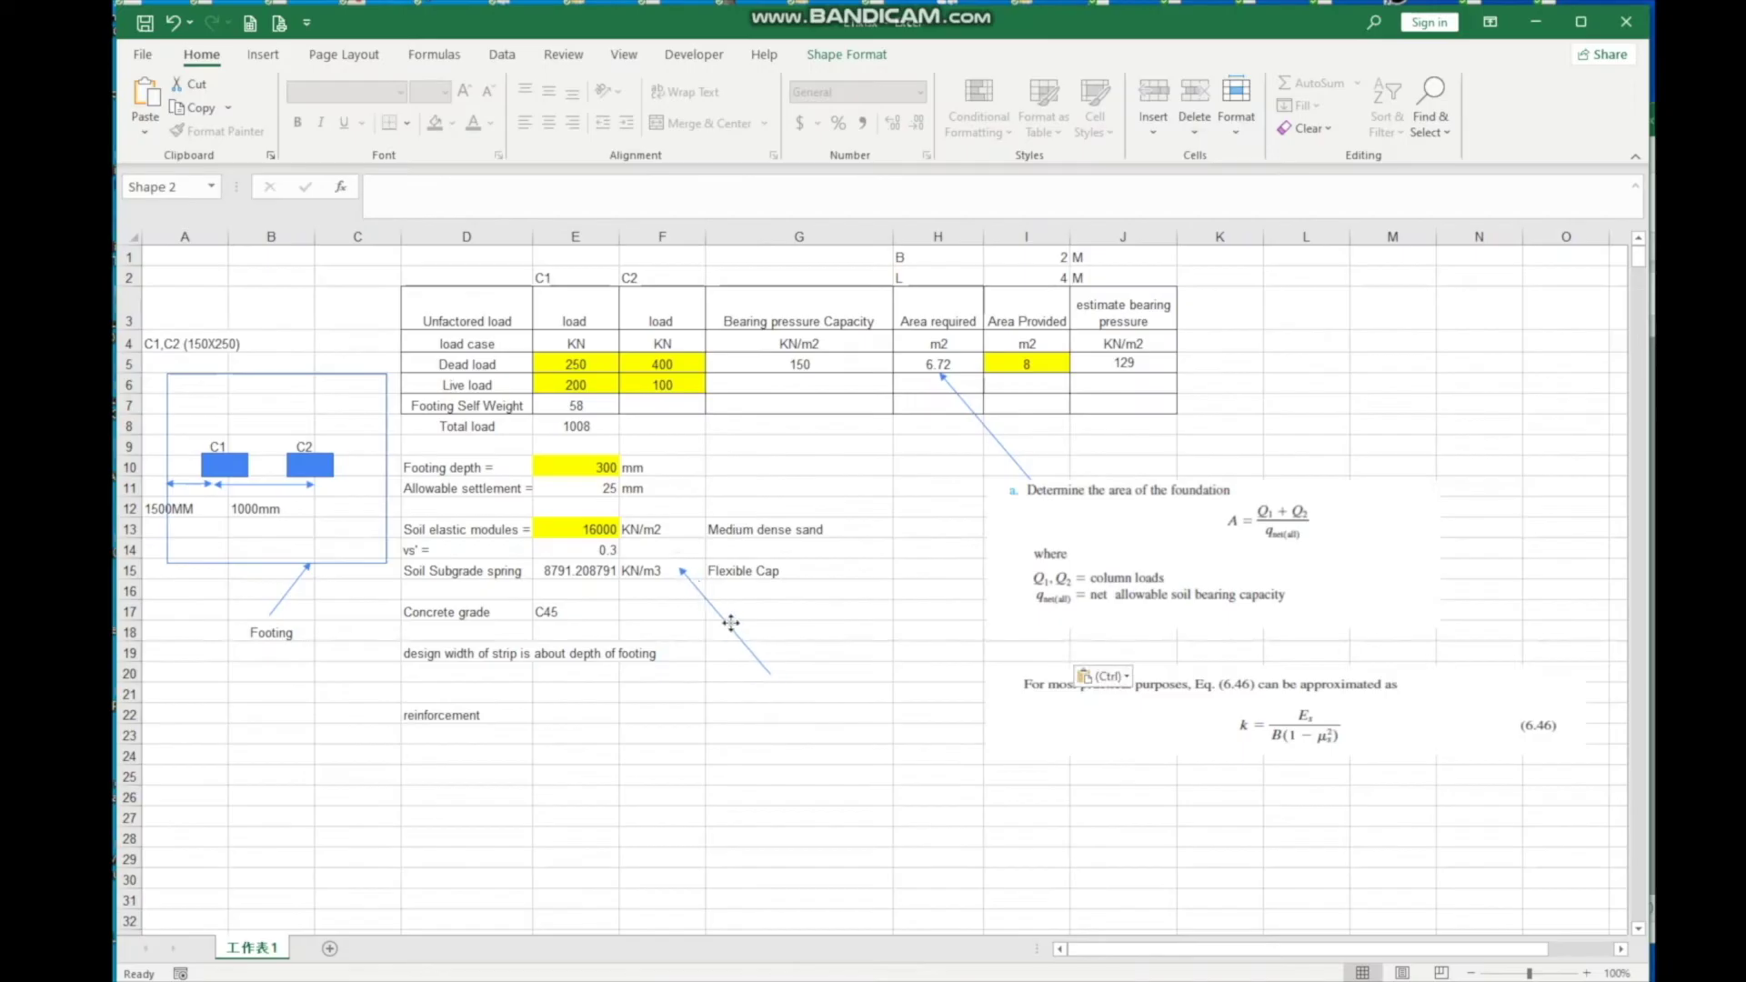
{"action": "mouse_move", "coordinate": [691, 570]}
{"action": "left_mouse_down"}
{"action": "mouse_move", "coordinate": [782, 686]}
{"action": "mouse_move", "coordinate": [984, 693]}
{"action": "left_mouse_up"}
{"action": "left_click", "coordinate": [834, 687]}
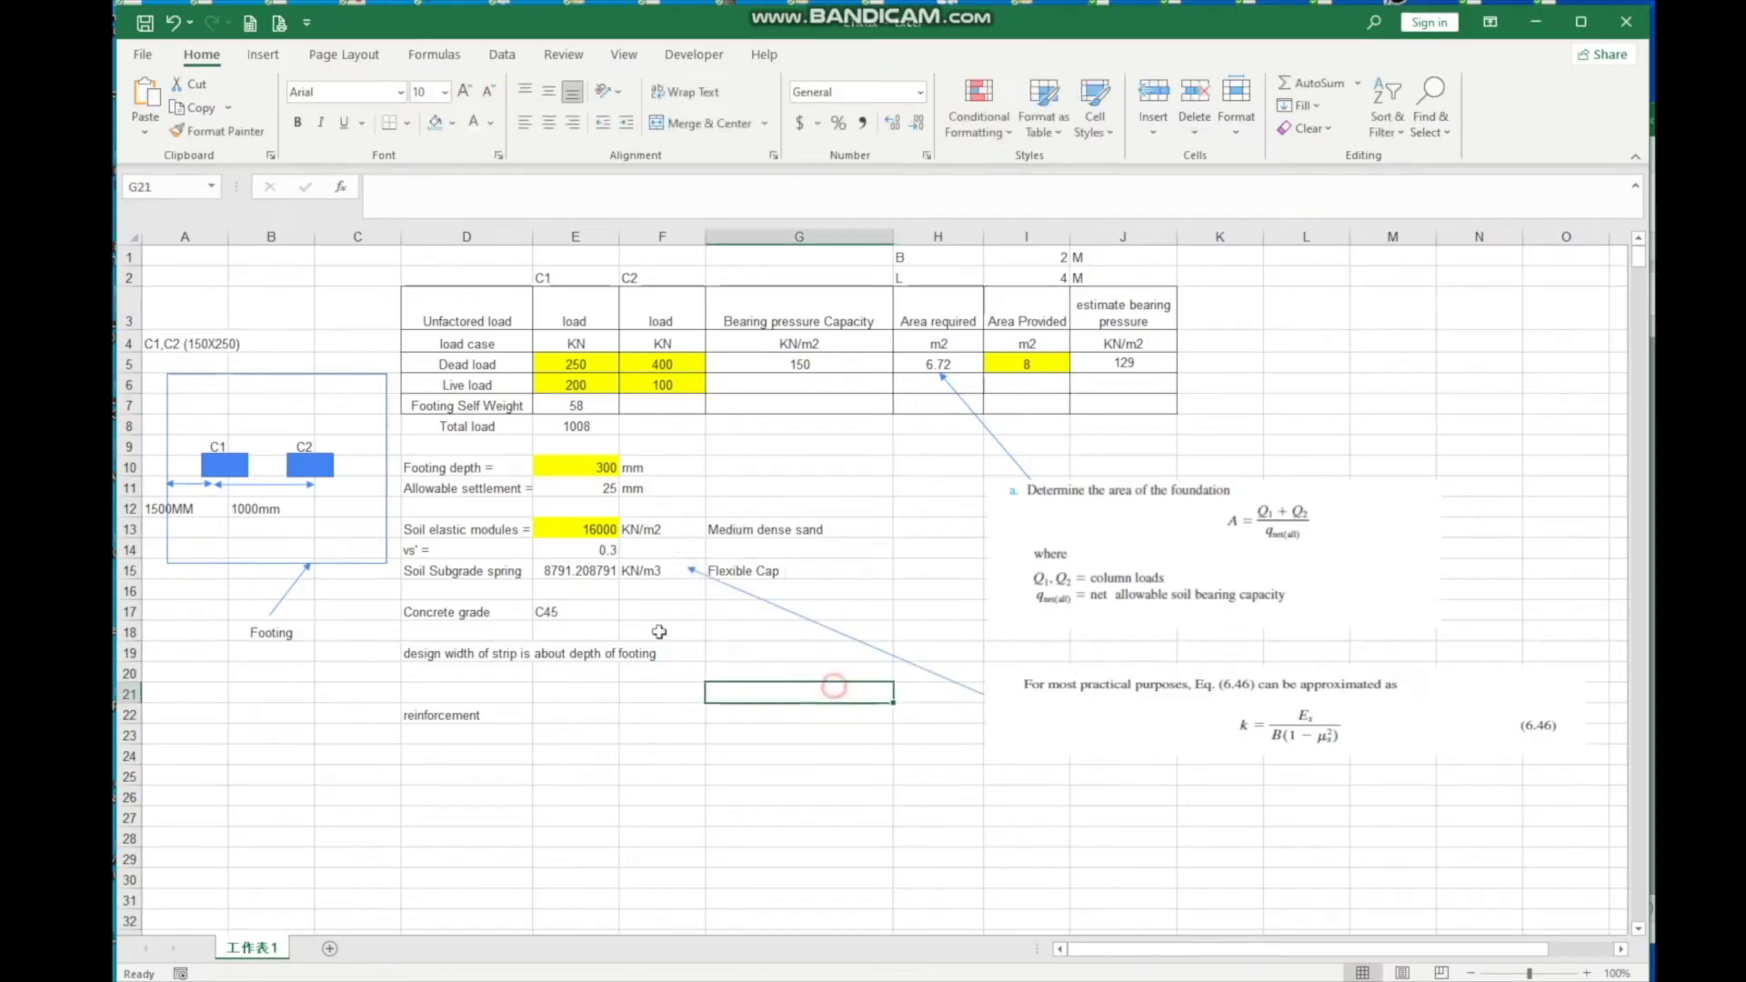
Step: Examine the Soil Subgrade spring formula in cell E15 alongside the Poisson's ratio for medium dense sand in Table 9 of the code
{"action": "double_click", "coordinate": [575, 570]}
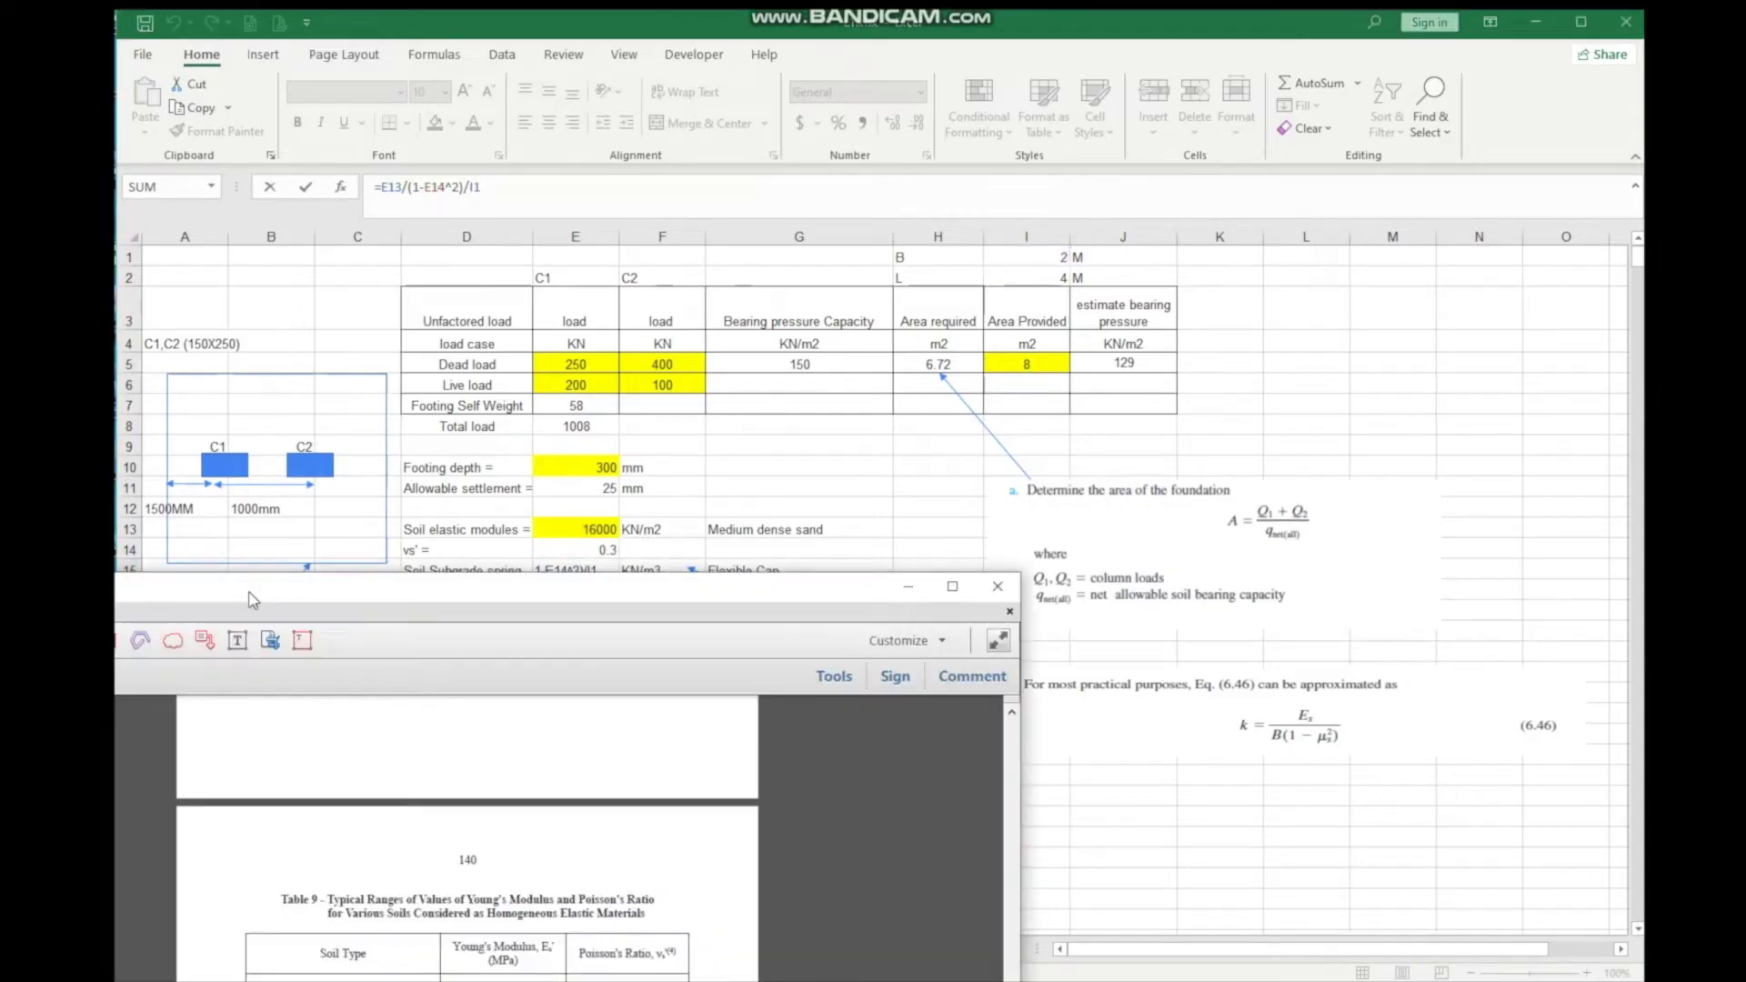
{"action": "left_click_drag", "start_coordinate": [253, 600], "coordinate": [265, 604]}
{"action": "scroll", "coordinate": [480, 798], "scroll_direction": "down", "scroll_amount": 3}
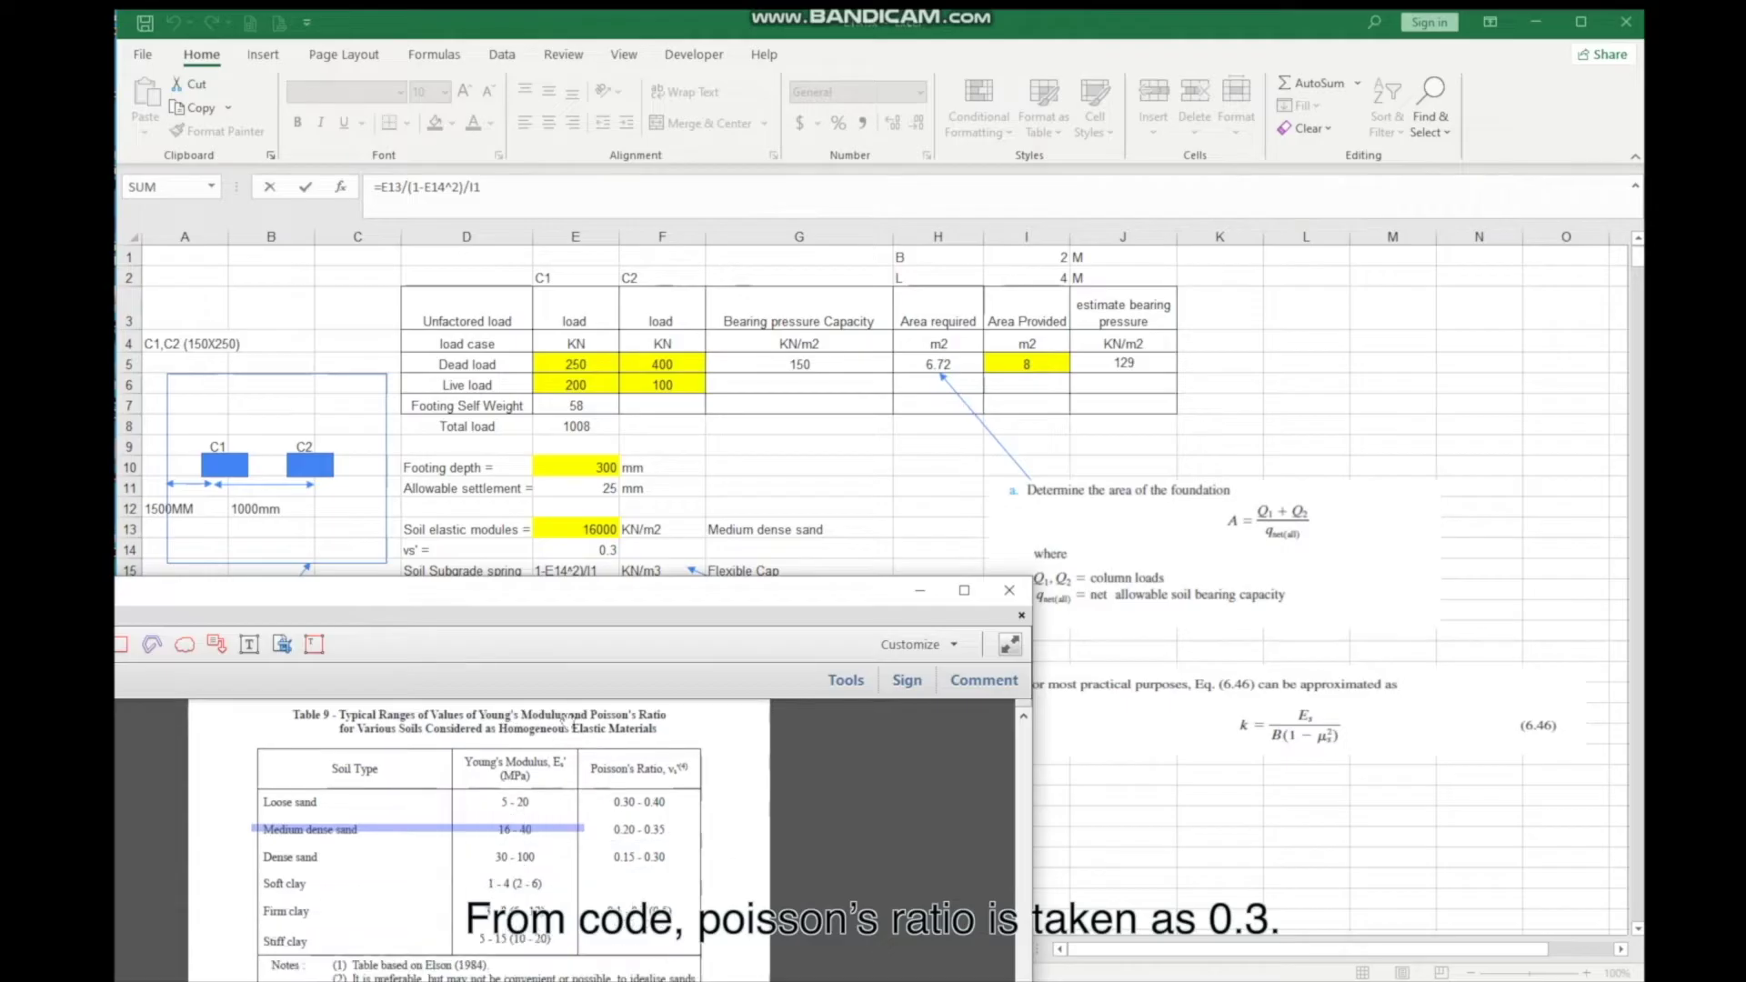
{"action": "left_click_drag", "start_coordinate": [565, 589], "coordinate": [565, 642]}
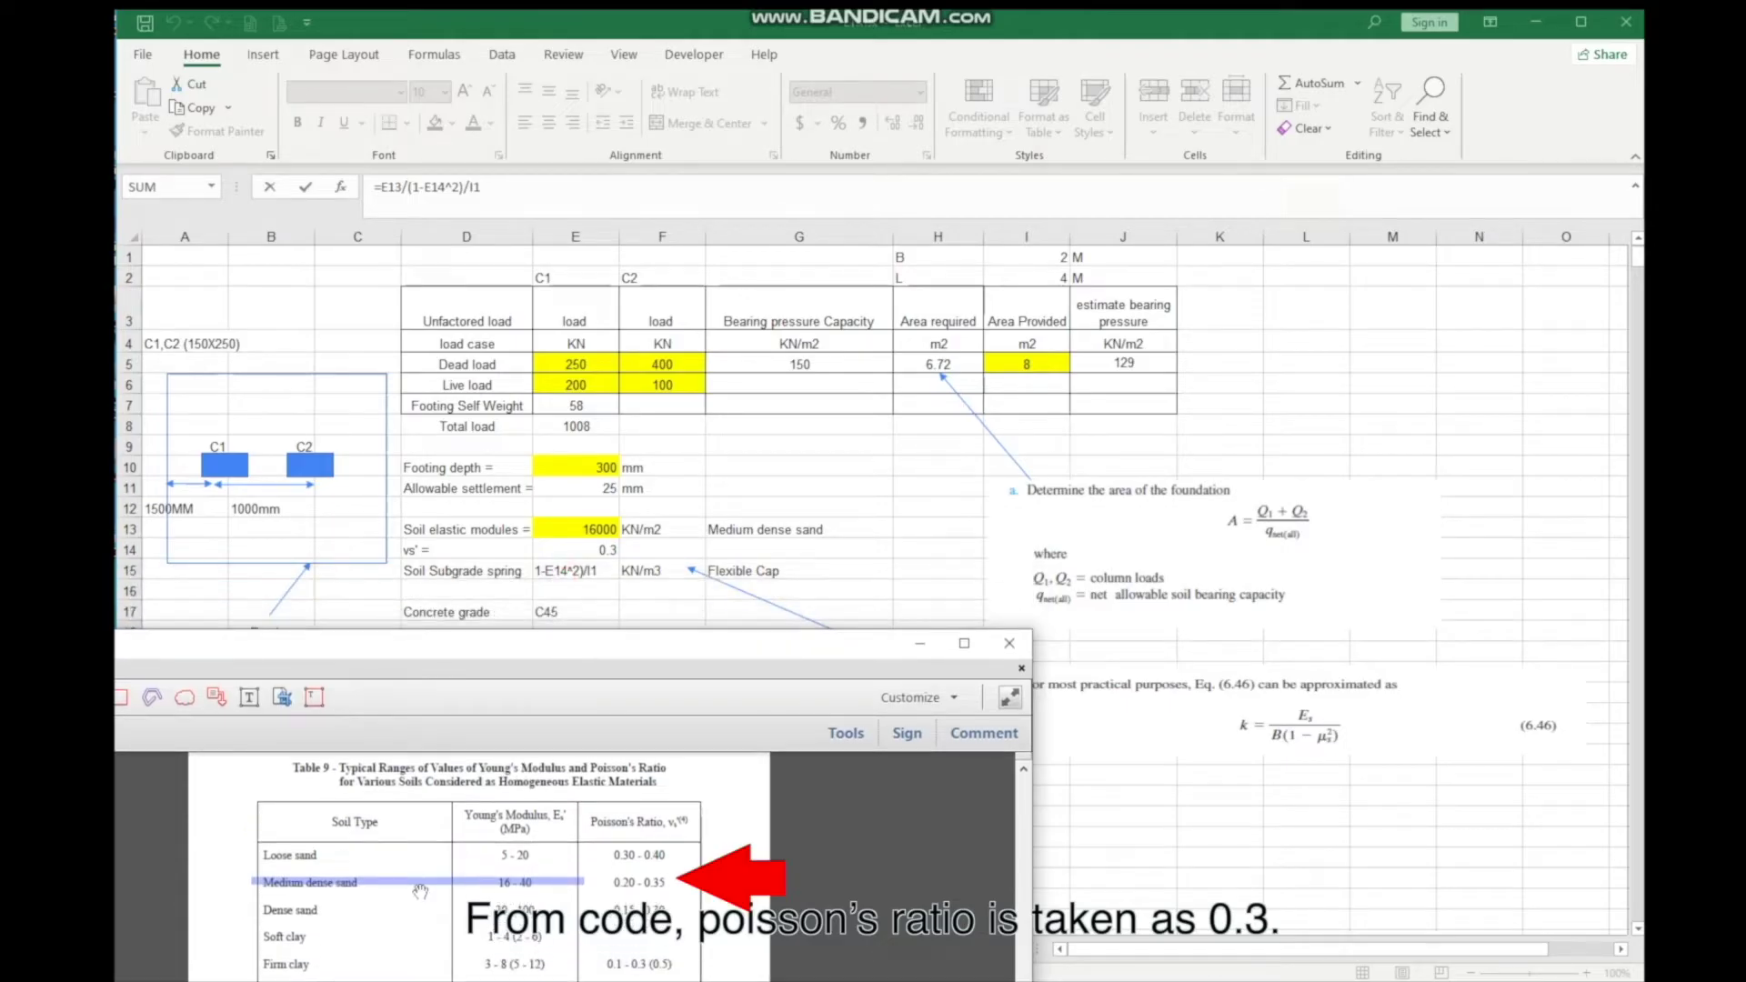
{"action": "left_click", "coordinate": [514, 204]}
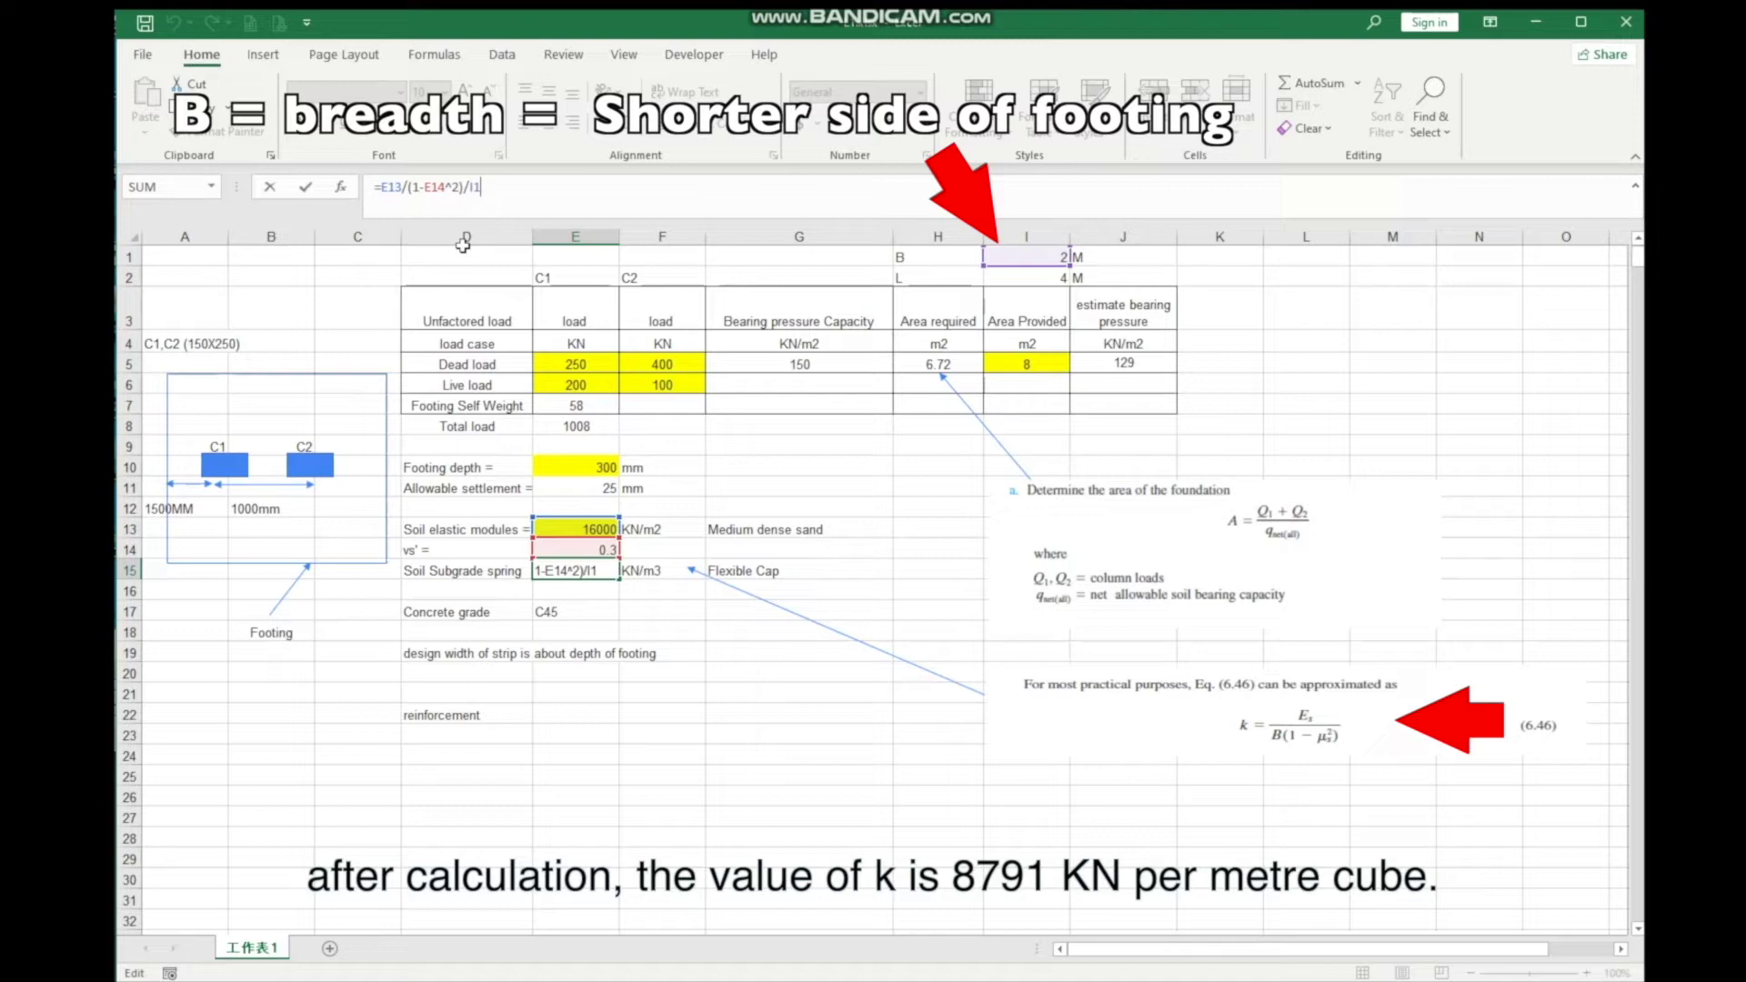
{"action": "left_click", "coordinate": [305, 187]}
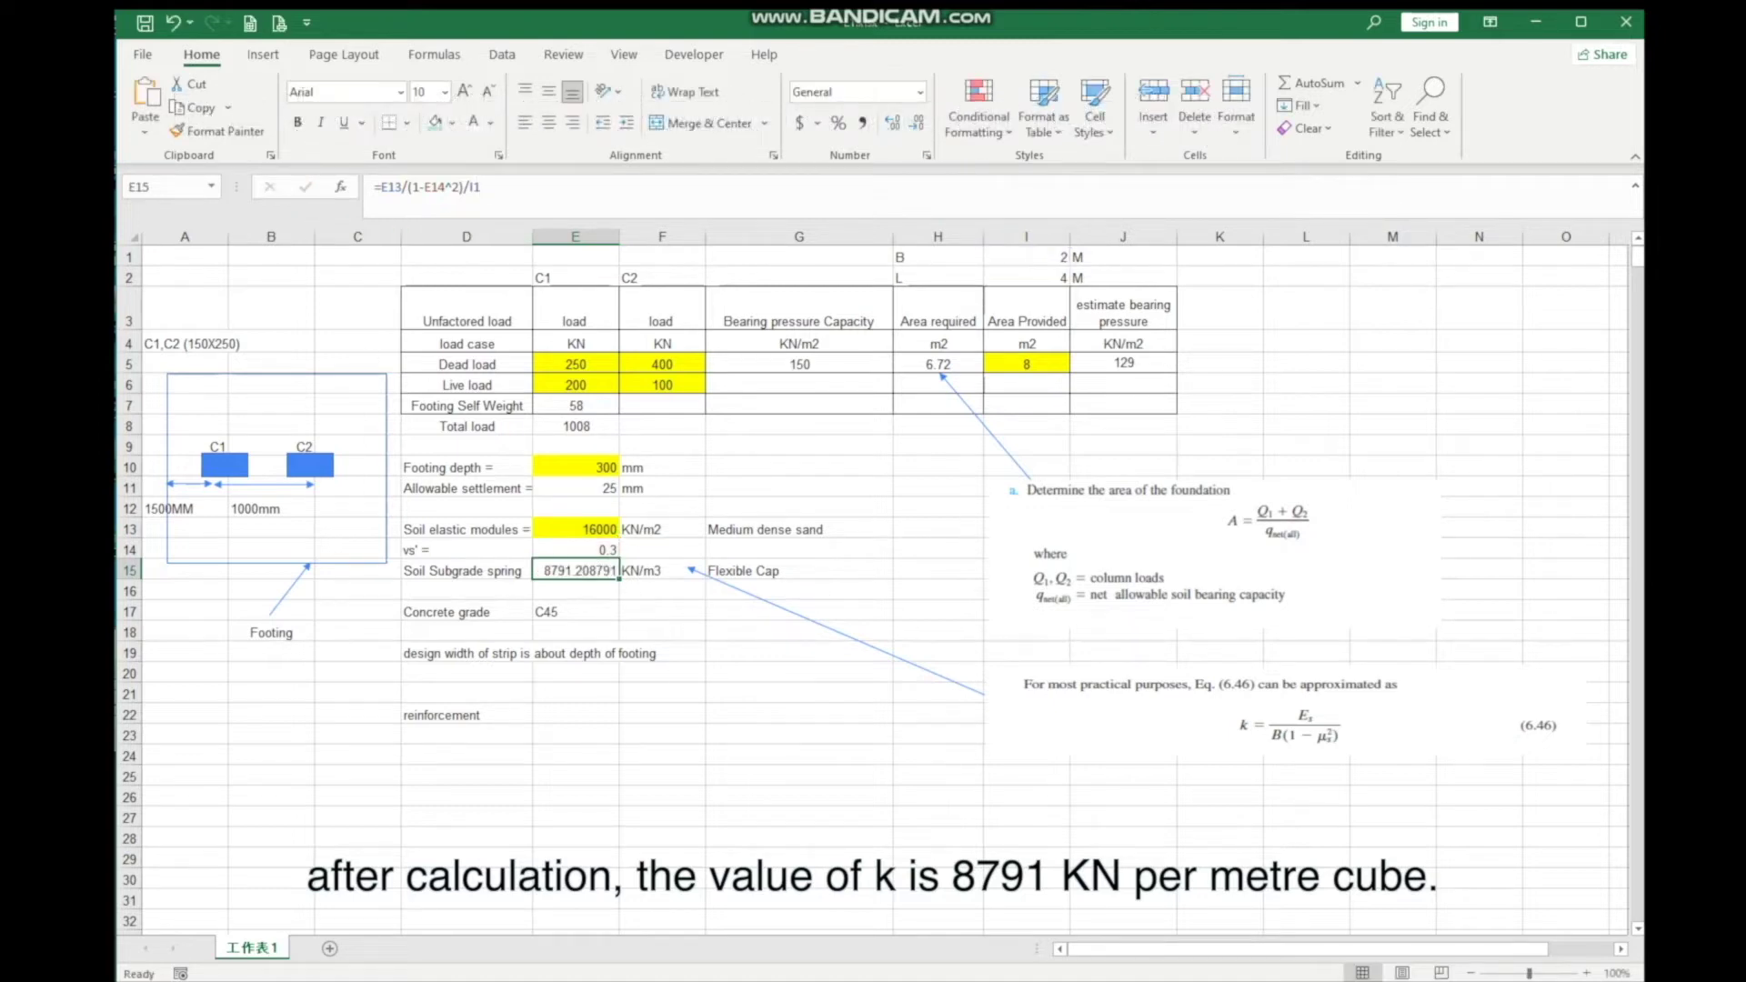
Step: Switch to the Principles of Foundation Engineering PDF and browse the Mat Foundations chapter for the bearing capacity equations
{"action": "key", "text": "alt+Tab"}
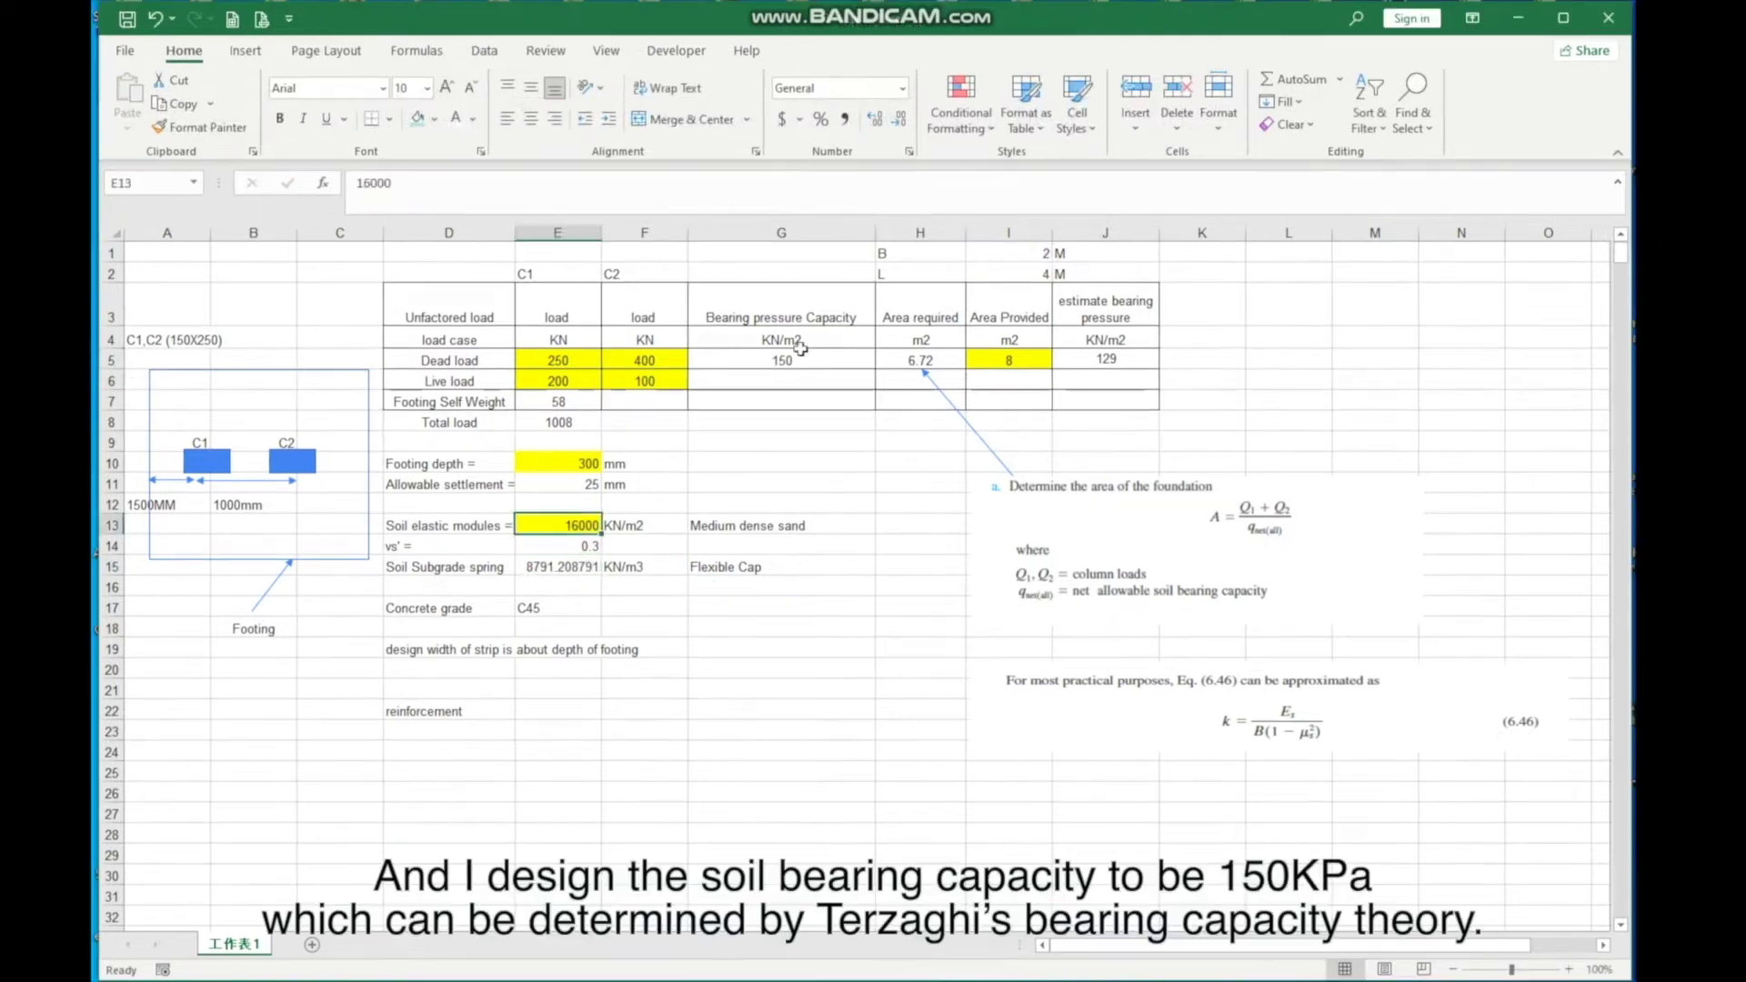
{"action": "left_click", "coordinate": [823, 364]}
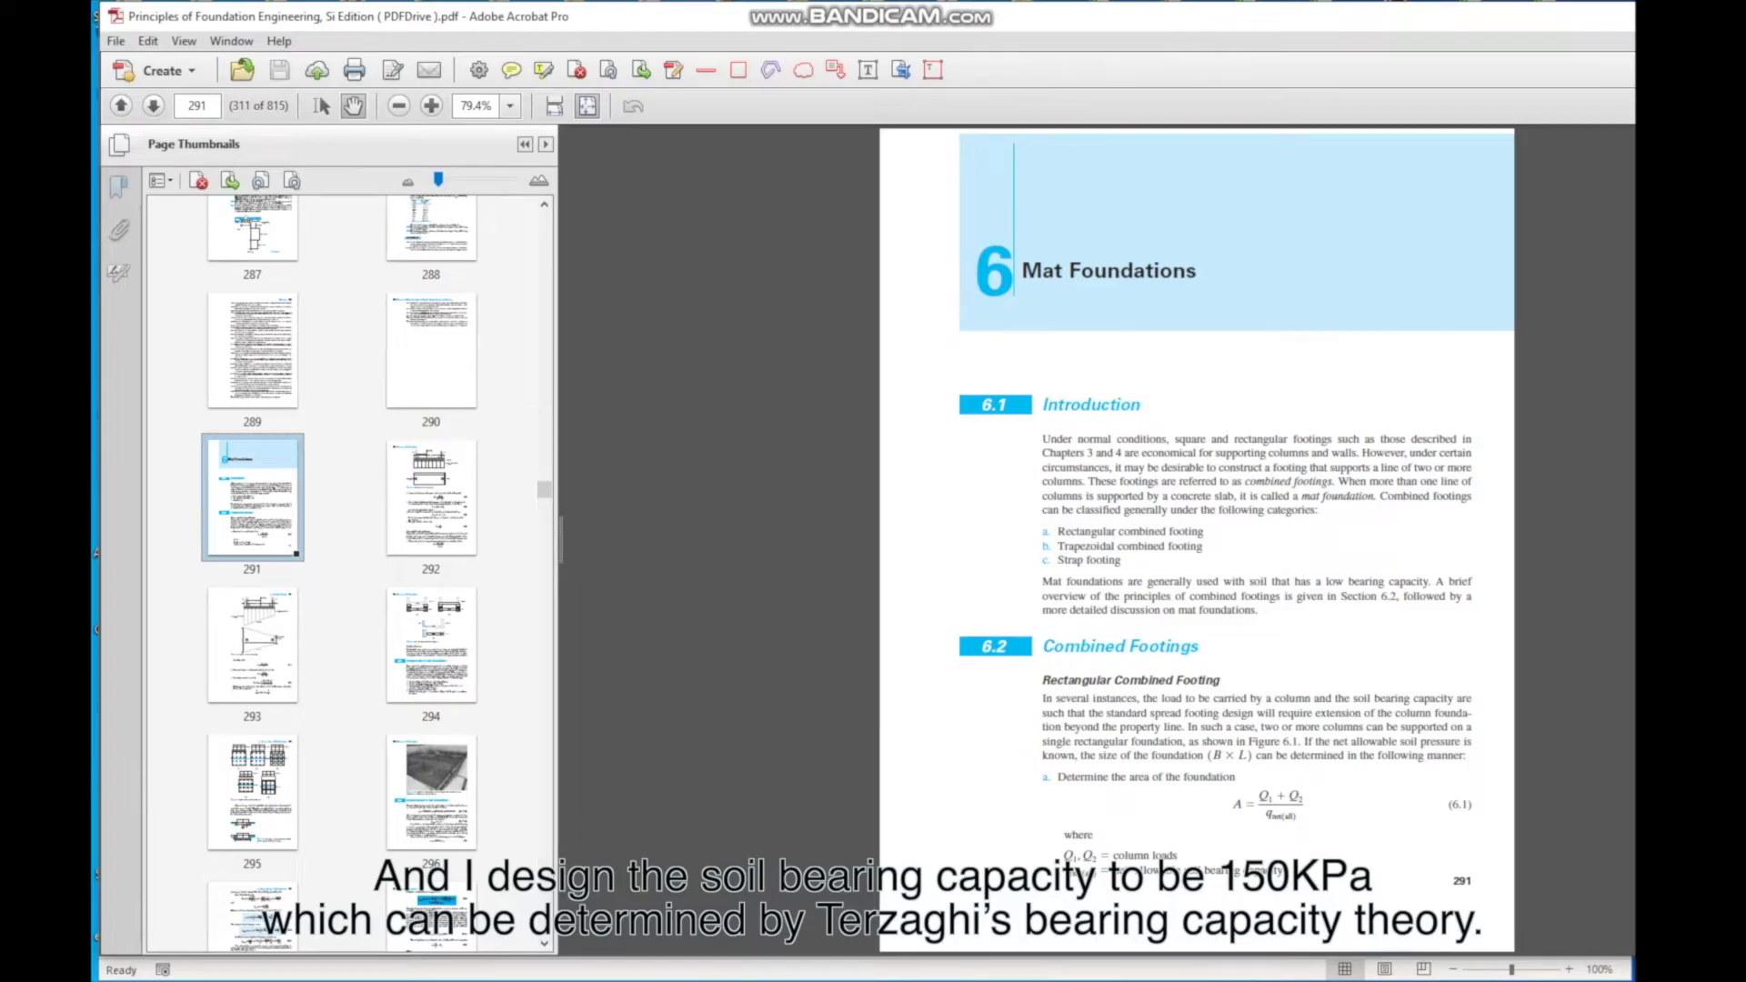
{"action": "left_click", "coordinate": [1611, 365]}
{"action": "scroll", "coordinate": [446, 293], "scroll_direction": "down", "scroll_amount": 2}
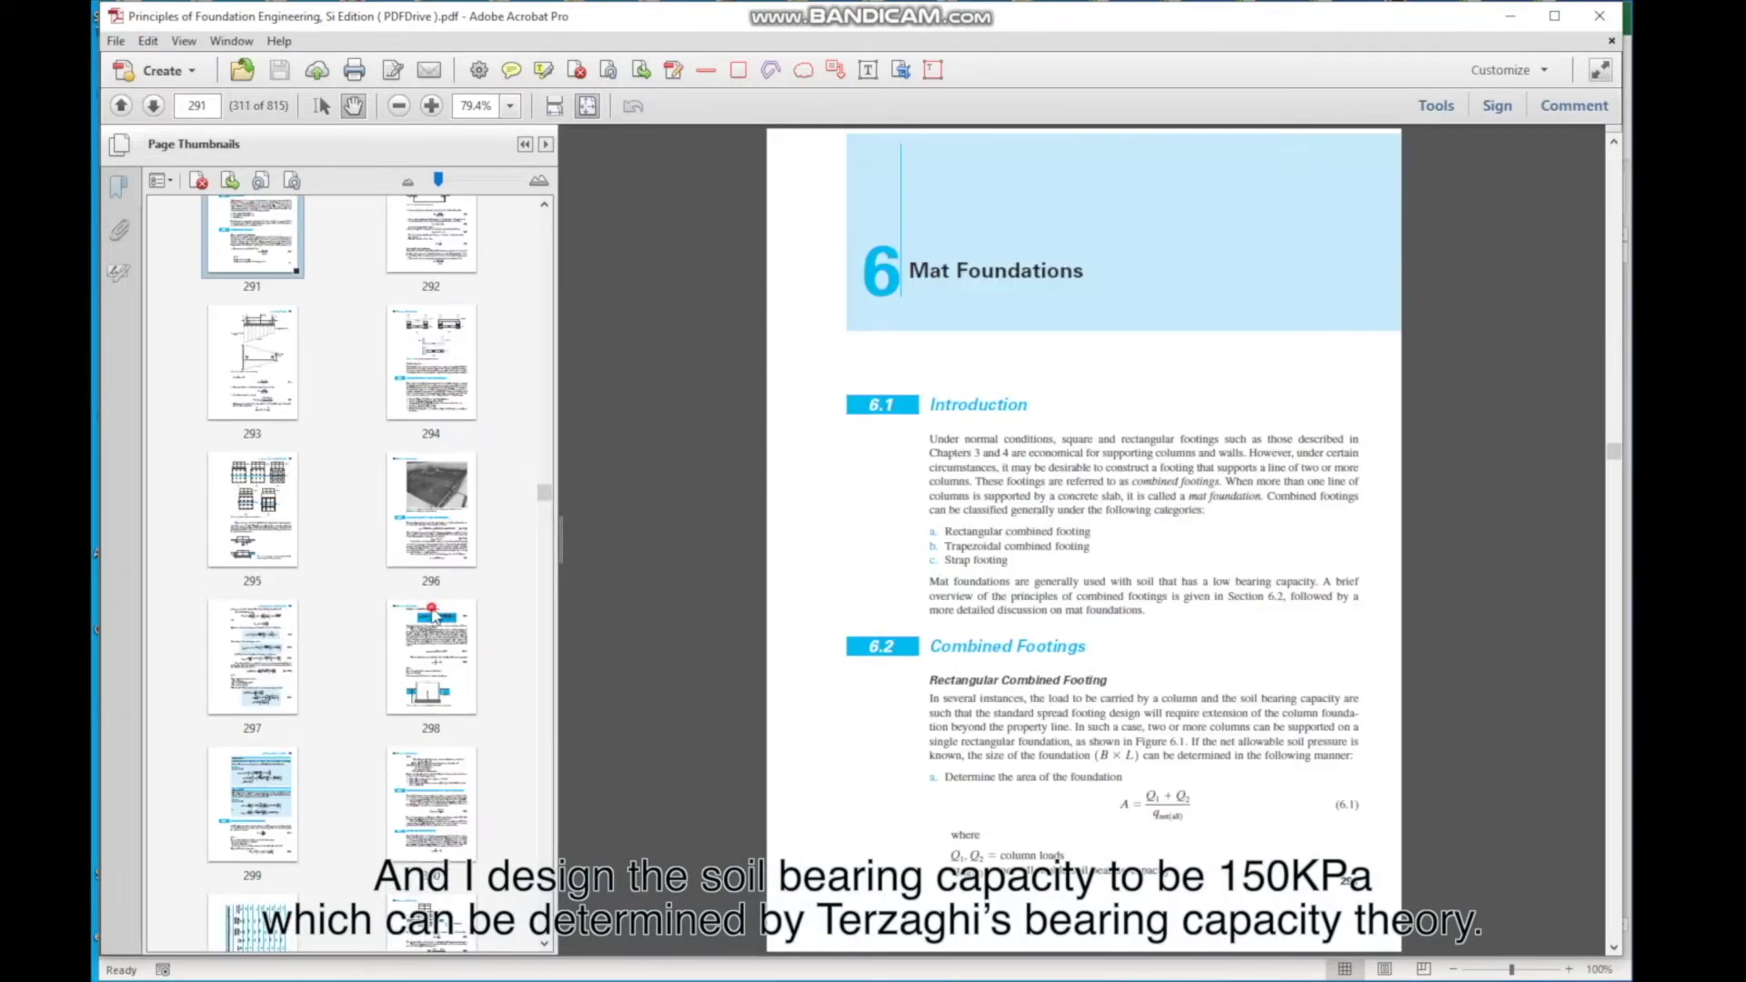
{"action": "left_click", "coordinate": [430, 608]}
{"action": "left_click", "coordinate": [241, 698]}
{"action": "scroll", "coordinate": [241, 698], "scroll_direction": "up", "scroll_amount": 1}
{"action": "scroll", "coordinate": [242, 699], "scroll_direction": "down", "scroll_amount": 2}
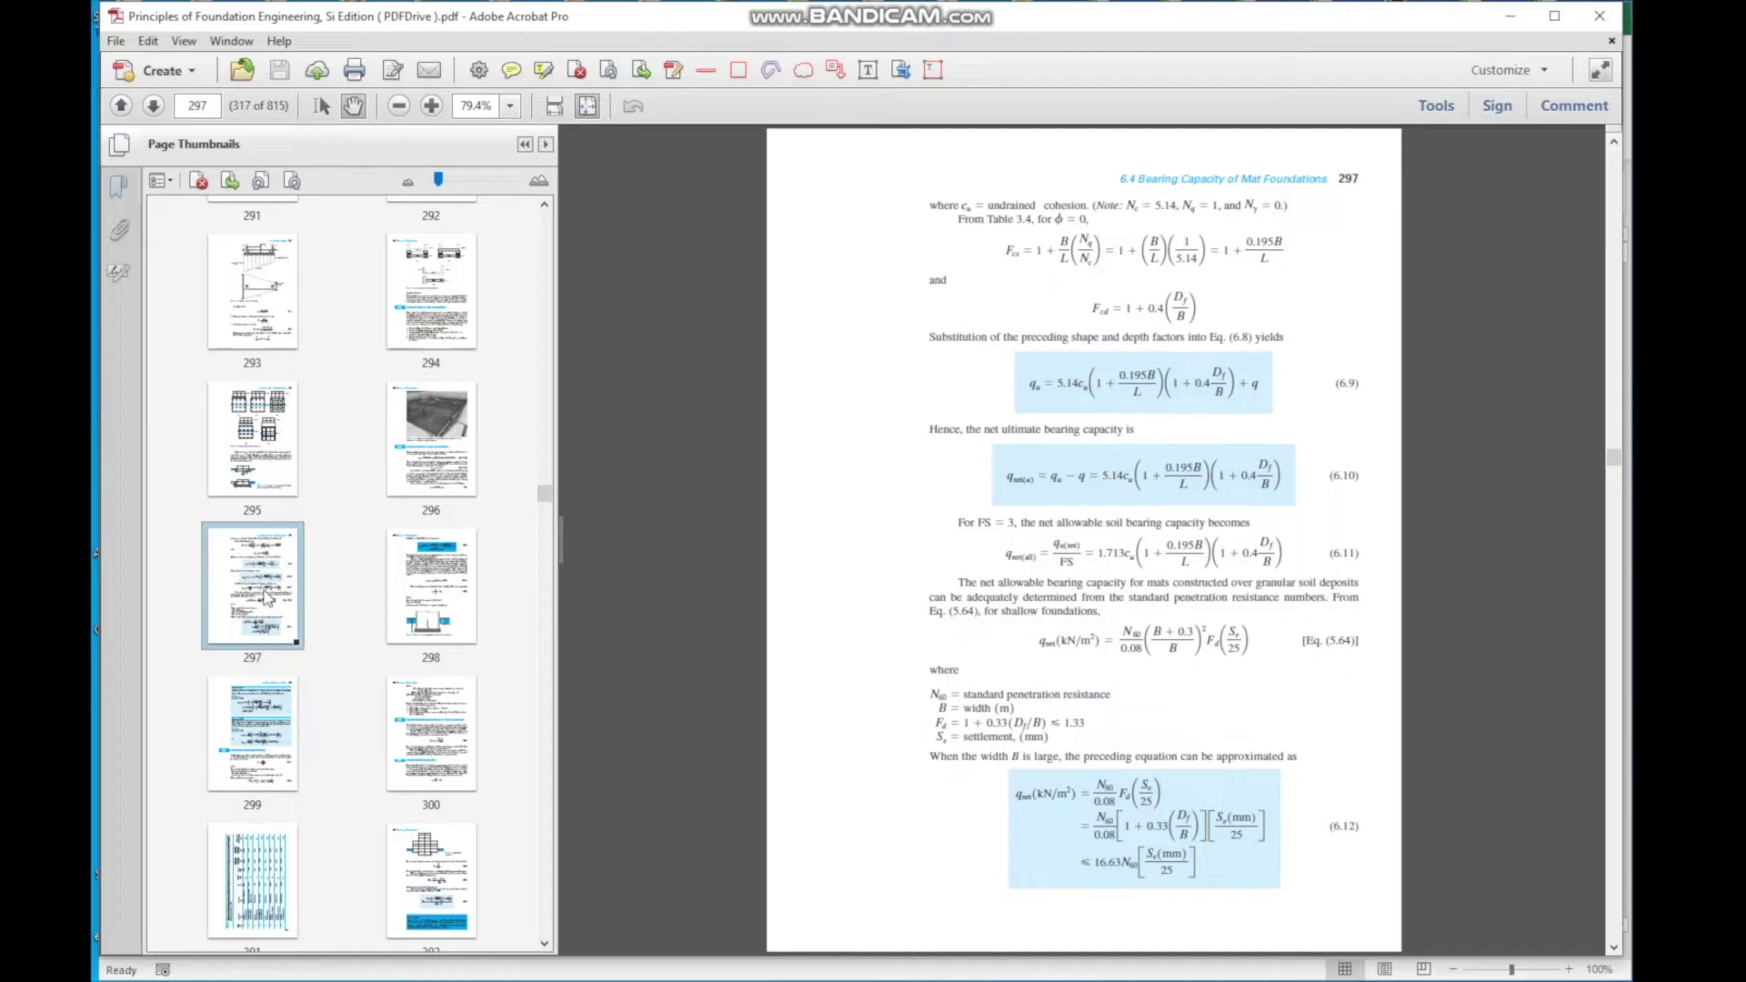
{"action": "left_click", "coordinate": [244, 701]}
{"action": "scroll", "coordinate": [256, 691], "scroll_direction": "up", "scroll_amount": 1}
{"action": "left_click", "coordinate": [419, 482]}
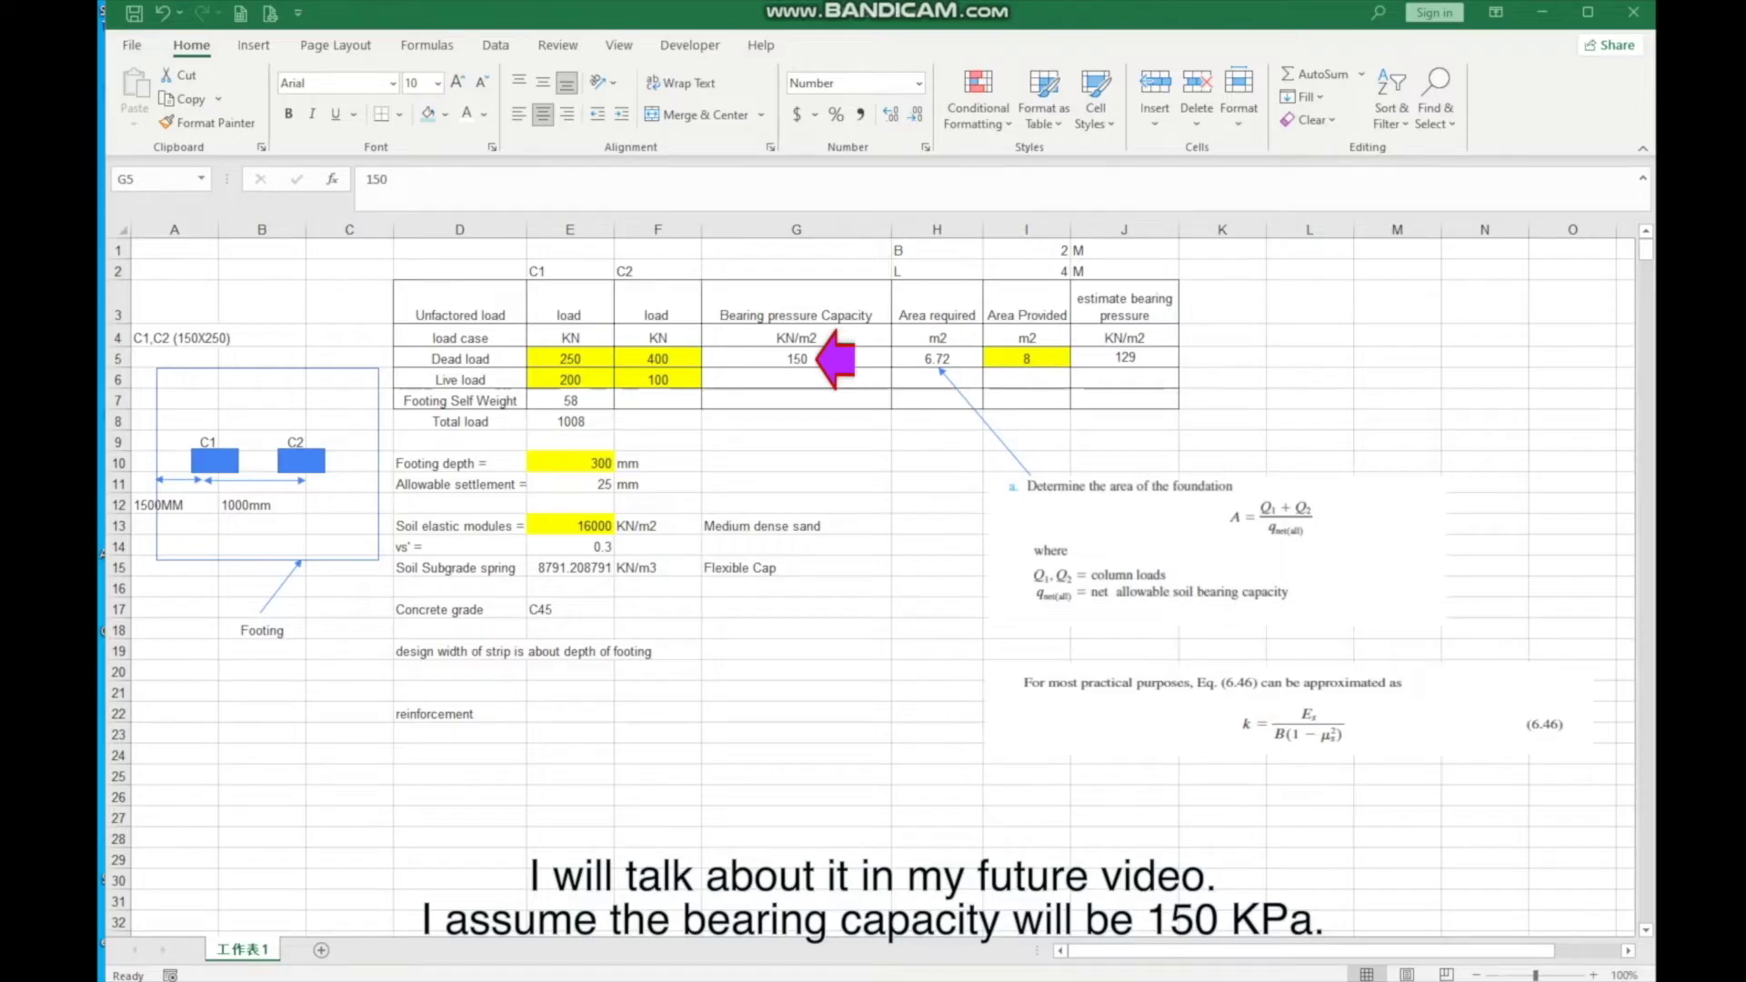
Step: Check the bearing pressure capacity, allowable settlement, required area formula in H5, and footing dimensions B and L
{"action": "left_click", "coordinate": [865, 352]}
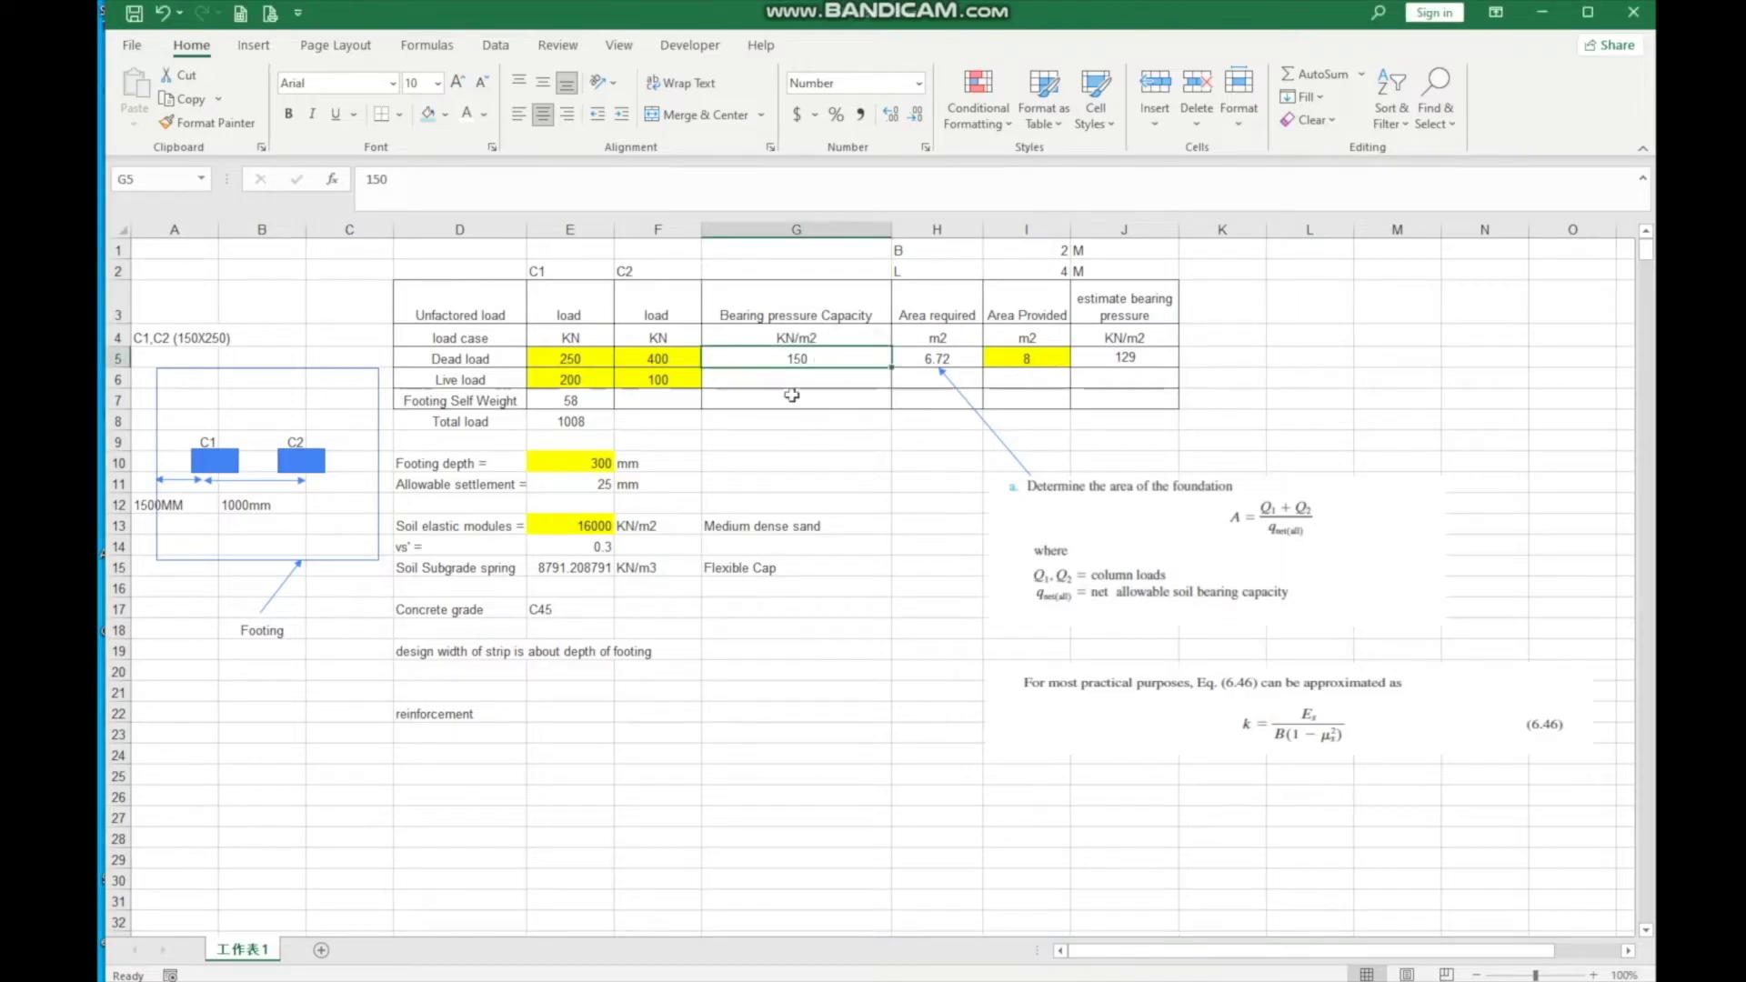
{"action": "left_click", "coordinate": [576, 491]}
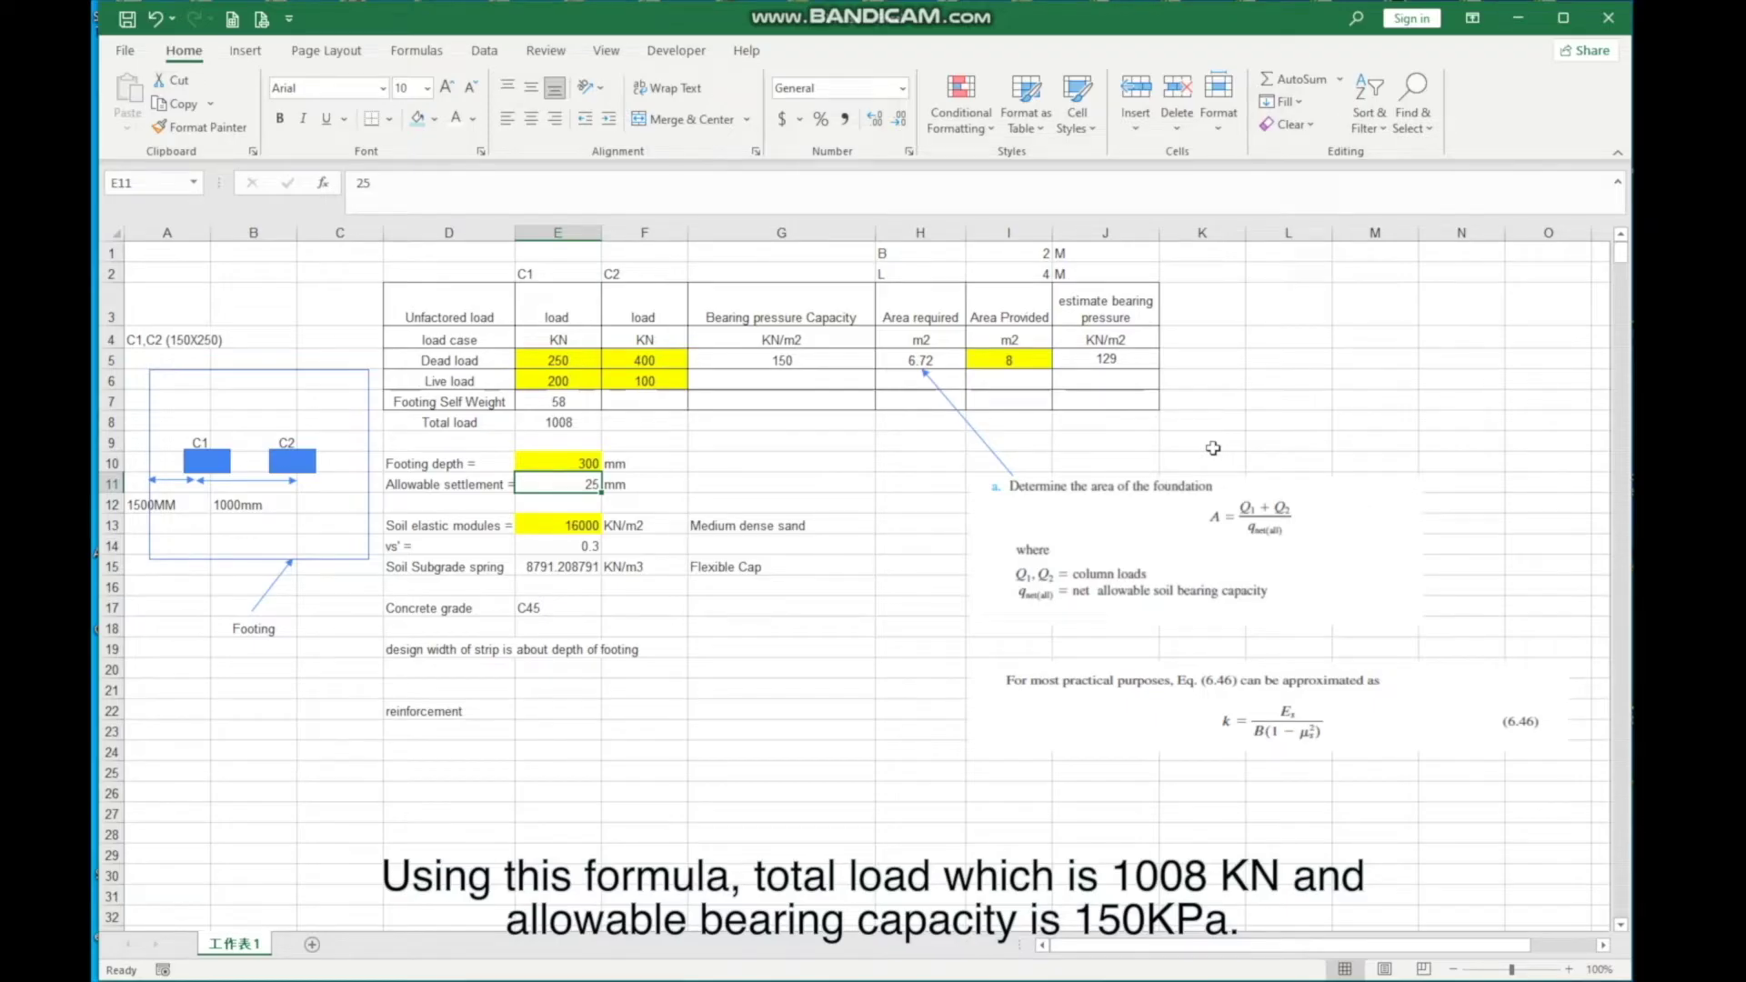
{"action": "left_click", "coordinate": [910, 362]}
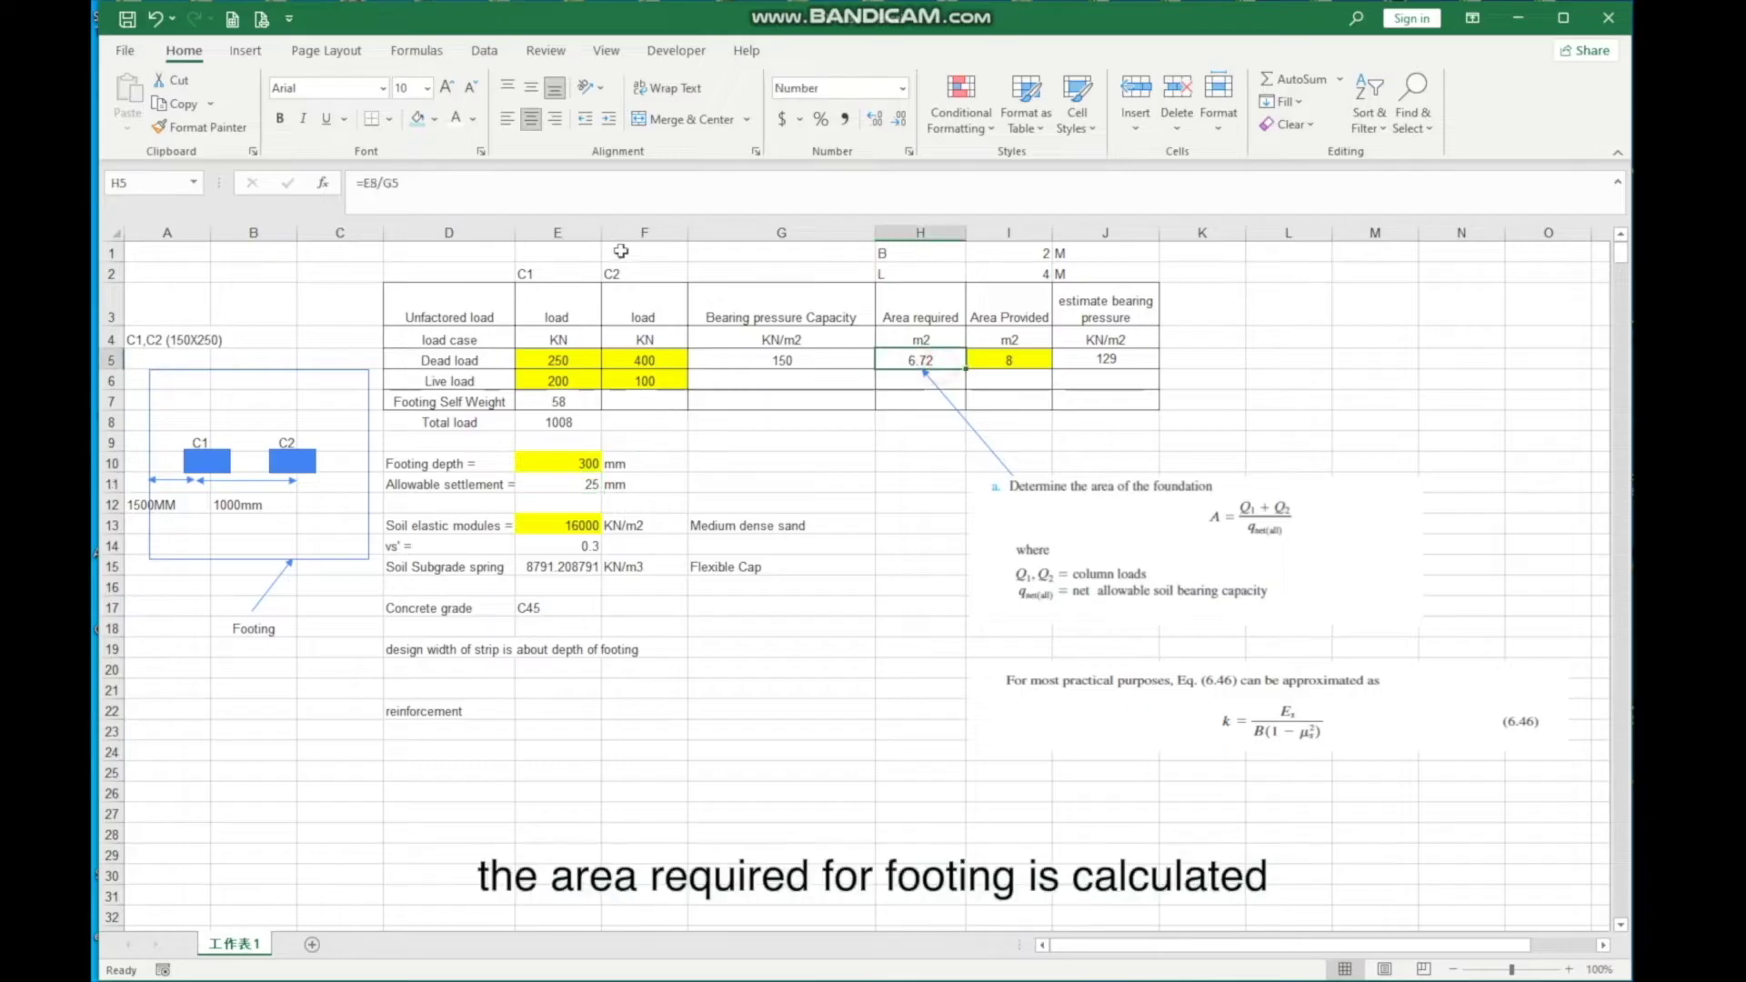
{"action": "key", "text": "F2"}
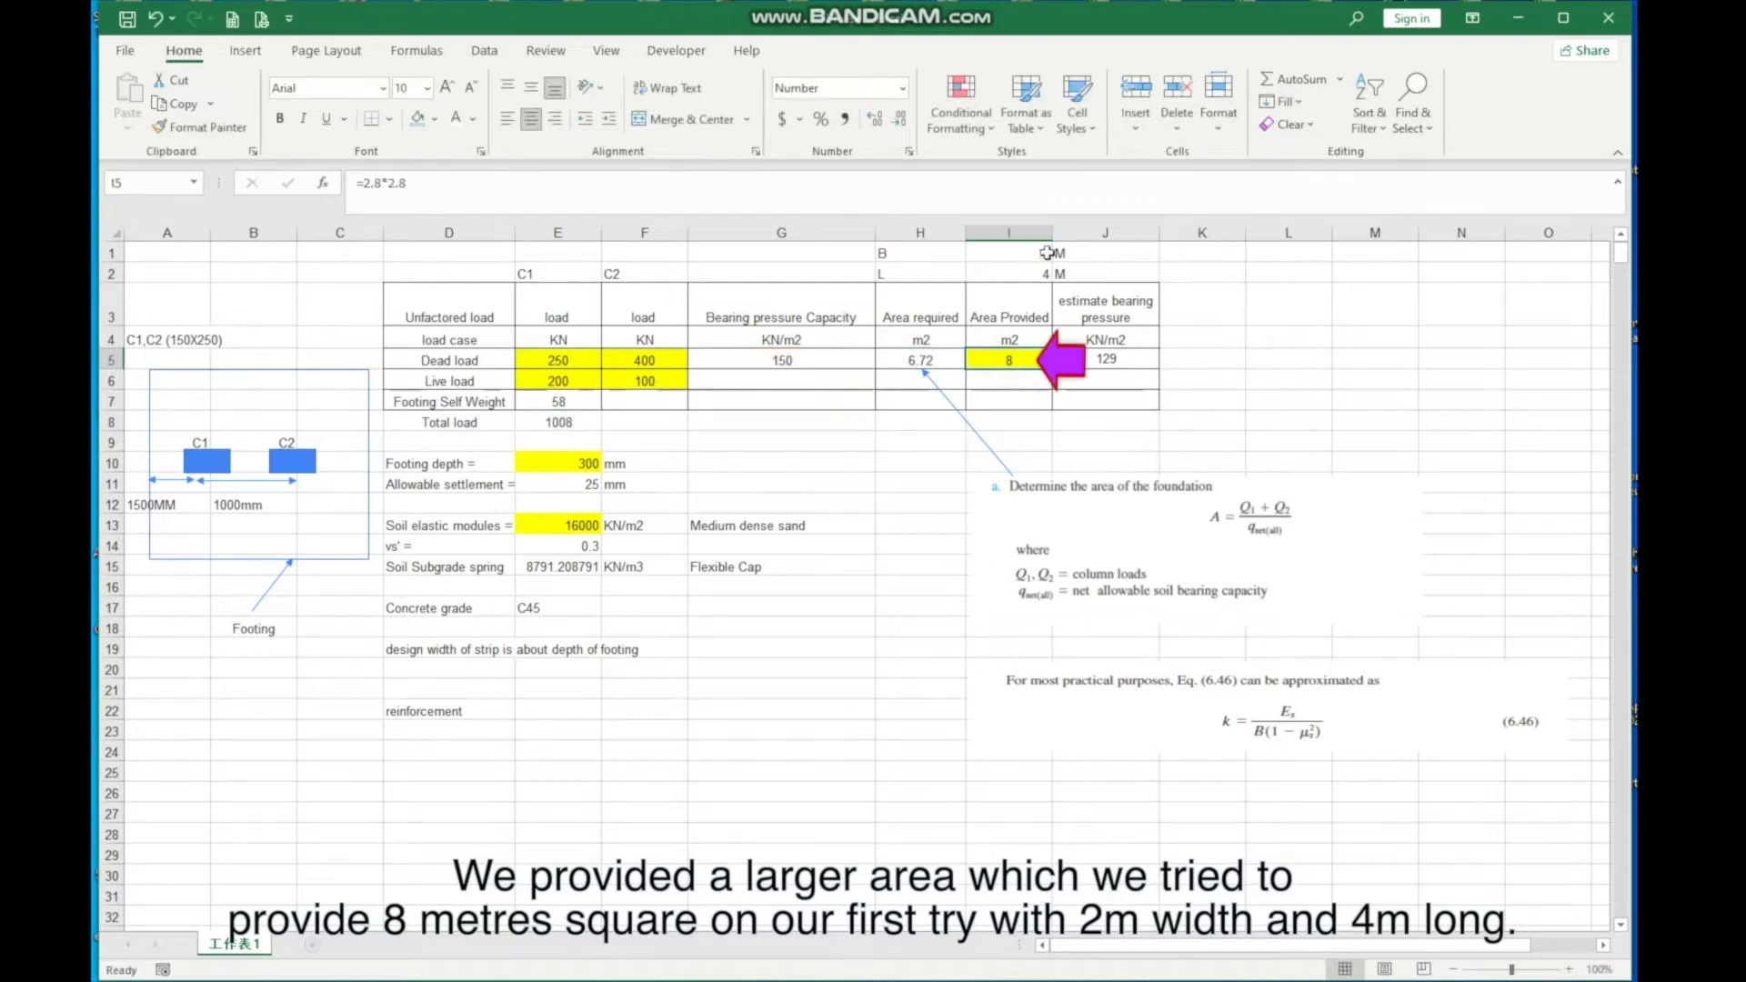
{"action": "left_click_drag", "start_coordinate": [1046, 254], "coordinate": [1046, 273]}
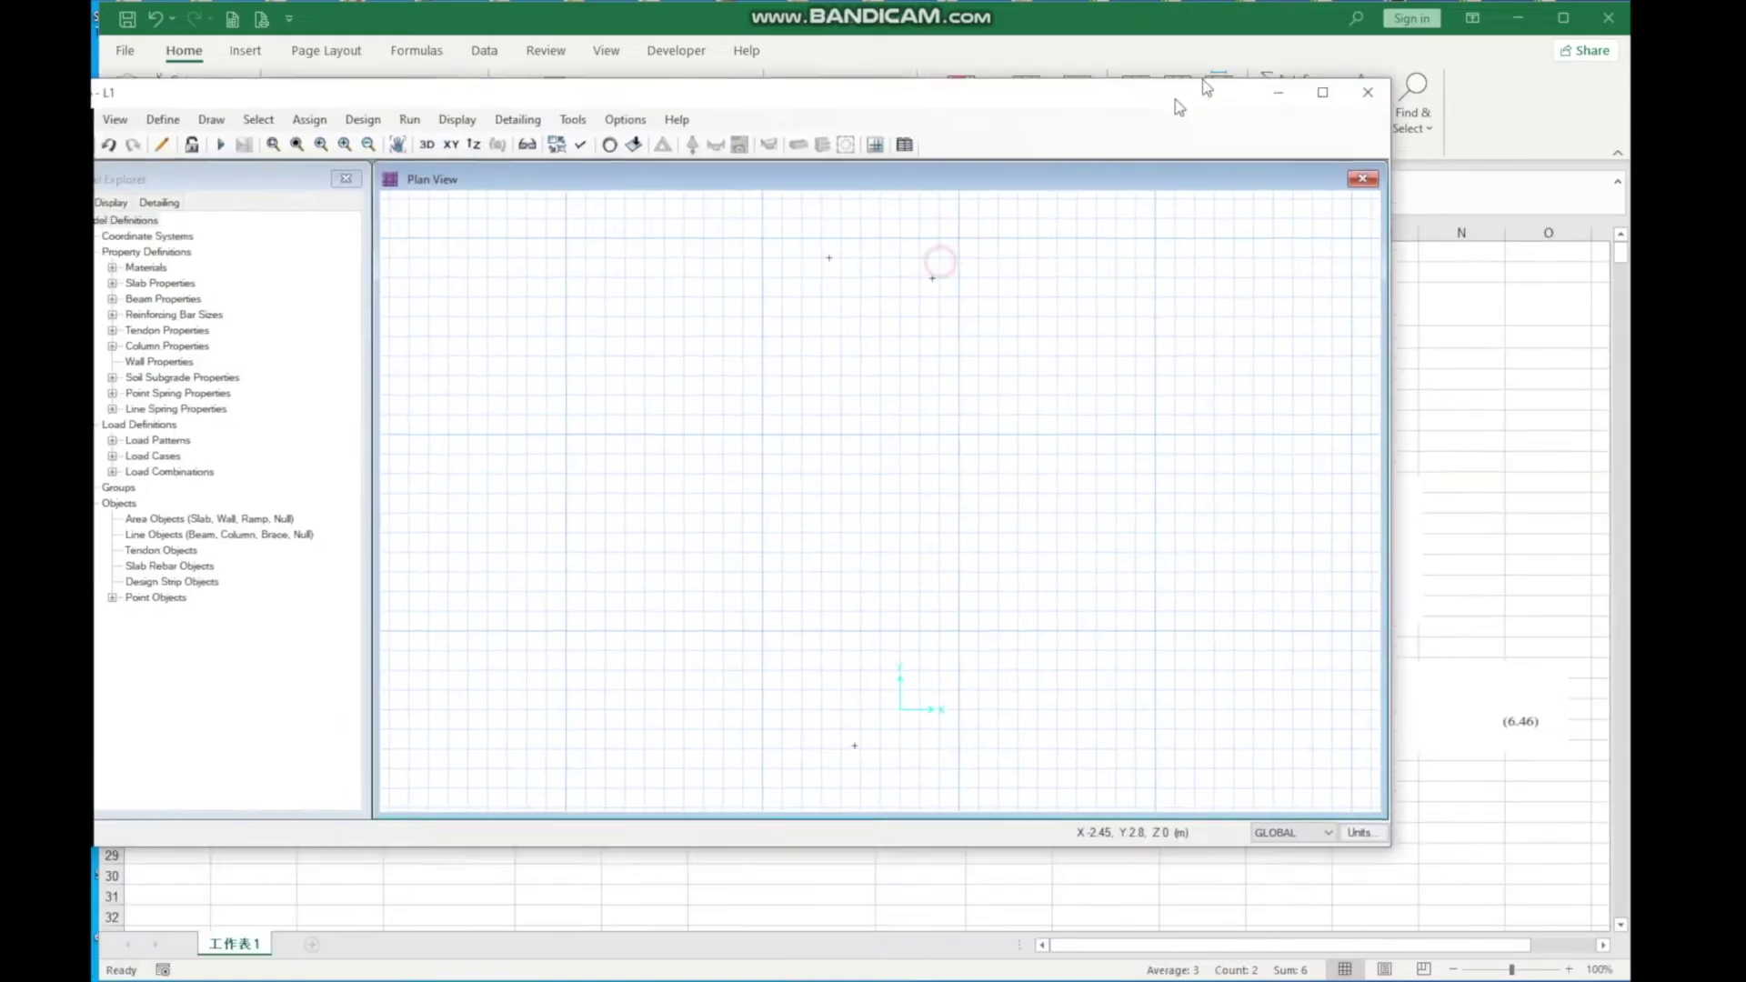
Step: Switch to SAFE 2016, enlarge its window, and apply the metric default units
{"action": "left_click_drag", "start_coordinate": [1175, 100], "coordinate": [1267, 32]}
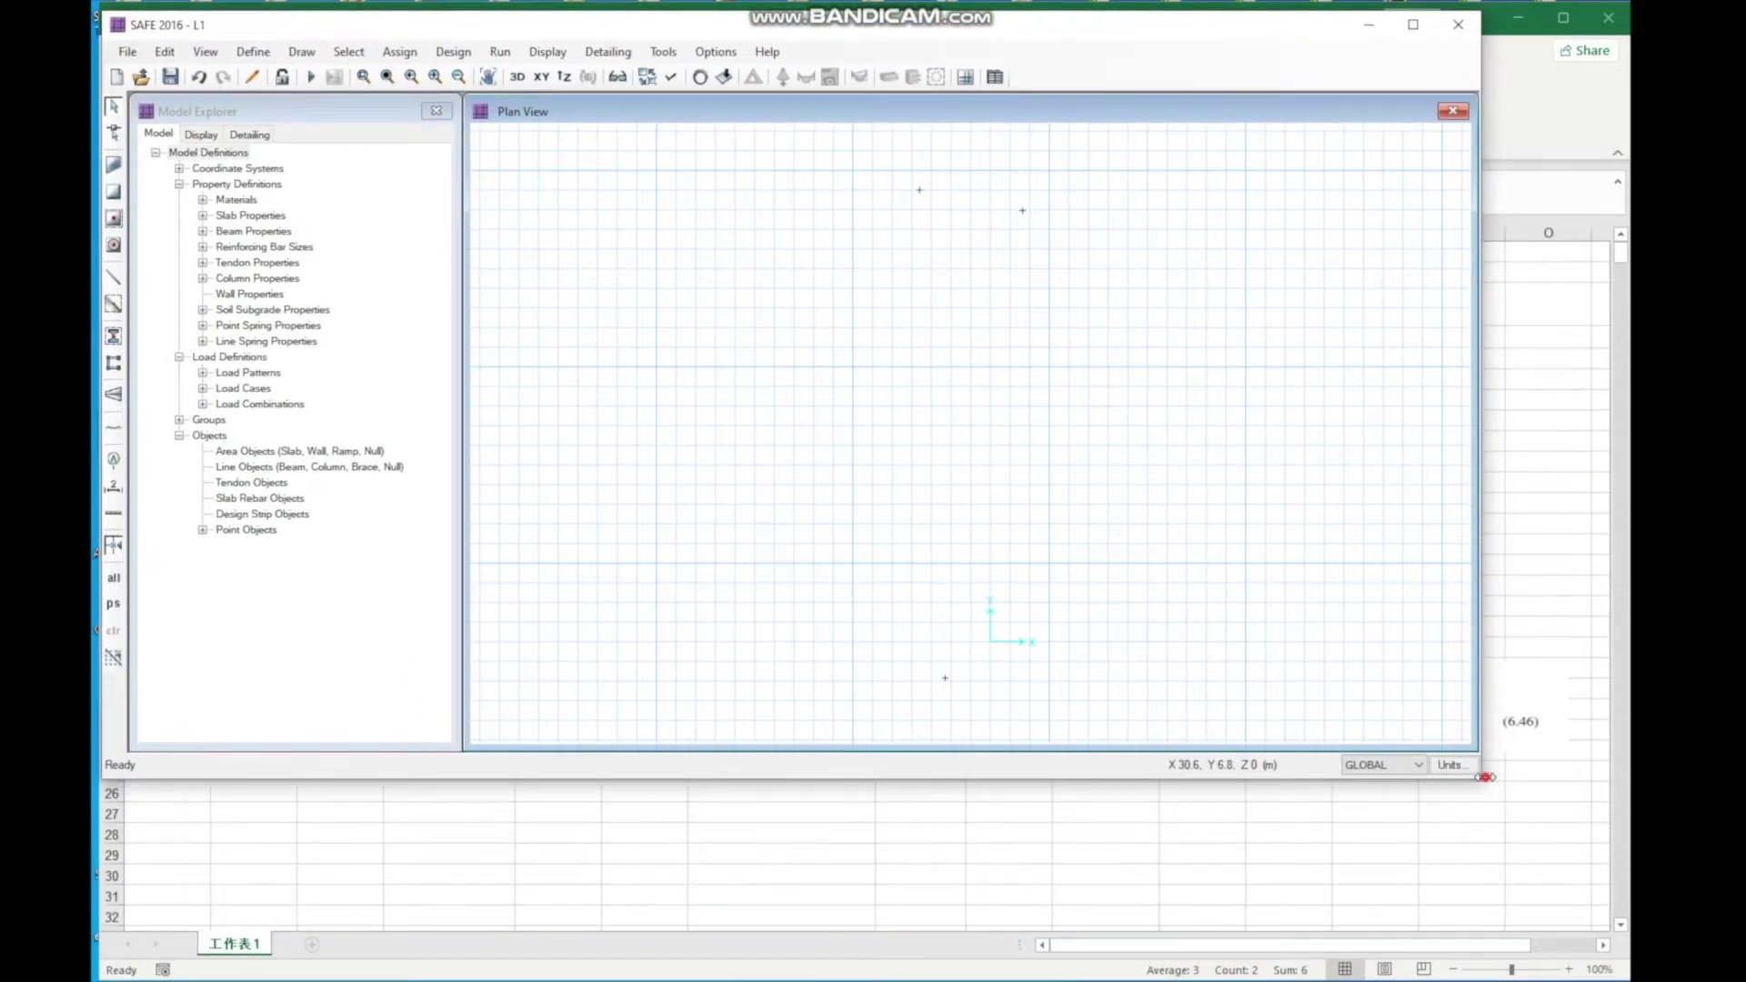
{"action": "left_click_drag", "start_coordinate": [1480, 777], "coordinate": [1627, 935]}
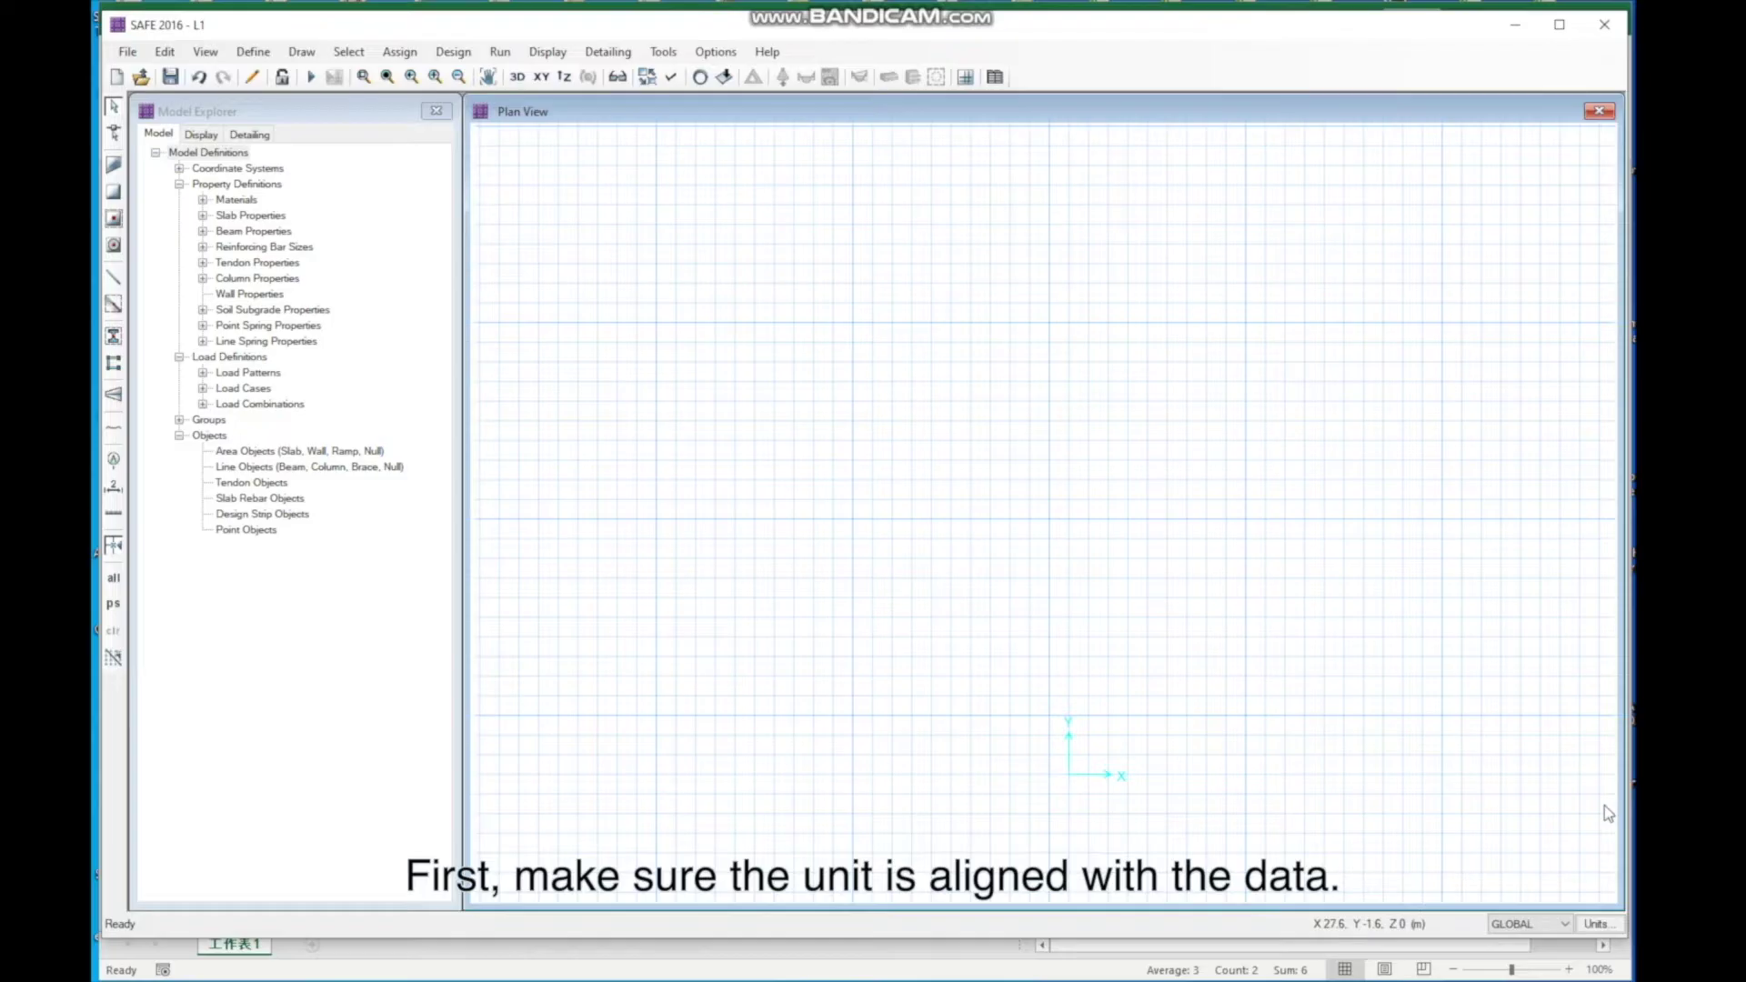
{"action": "left_click", "coordinate": [1587, 923]}
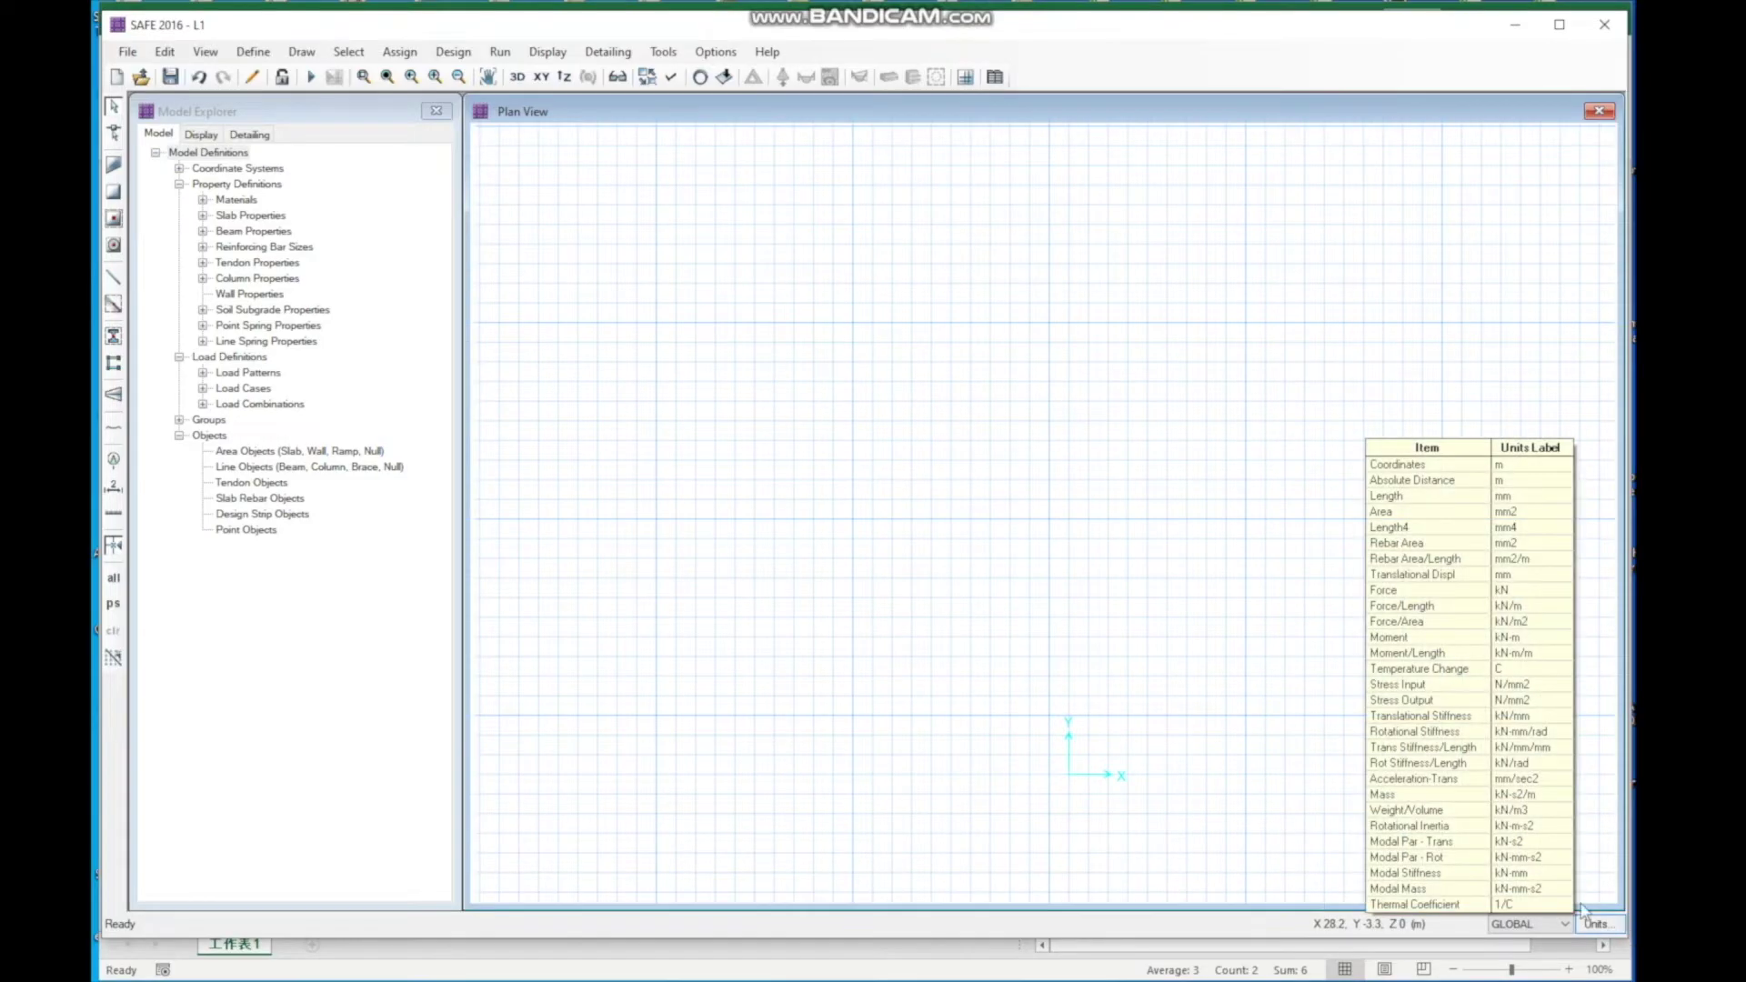
{"action": "left_click", "coordinate": [1596, 924]}
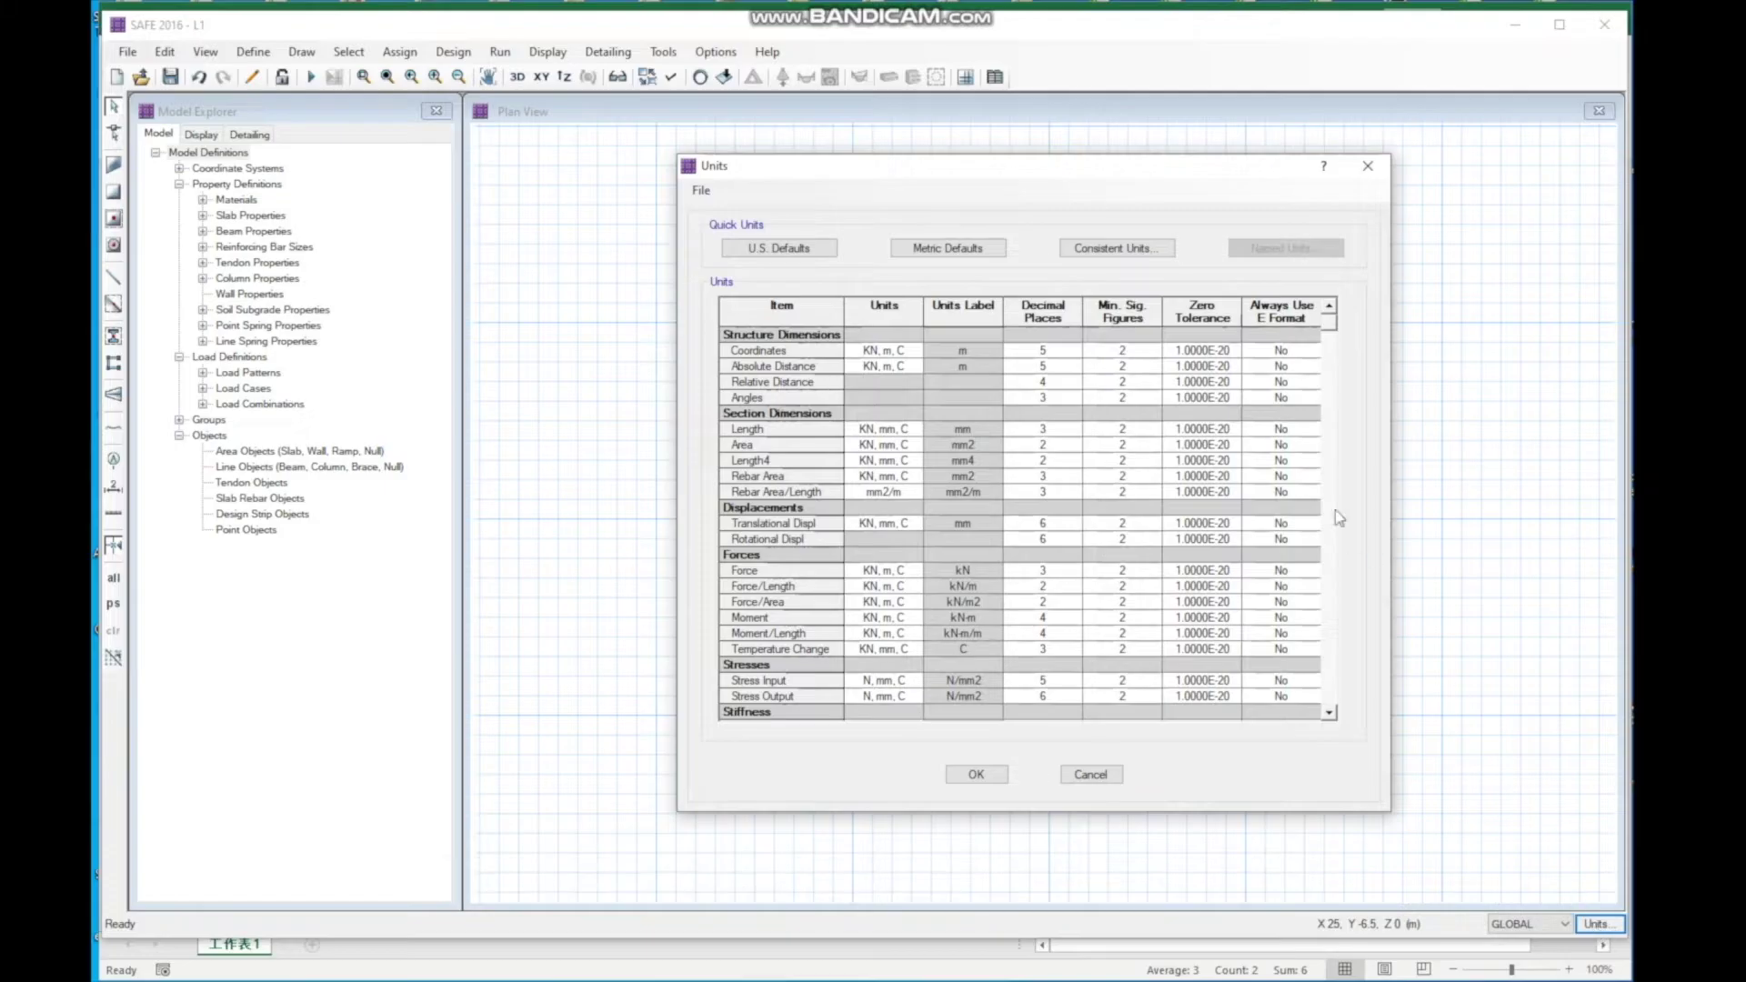
{"action": "left_click", "coordinate": [950, 248]}
{"action": "left_click", "coordinate": [975, 774]}
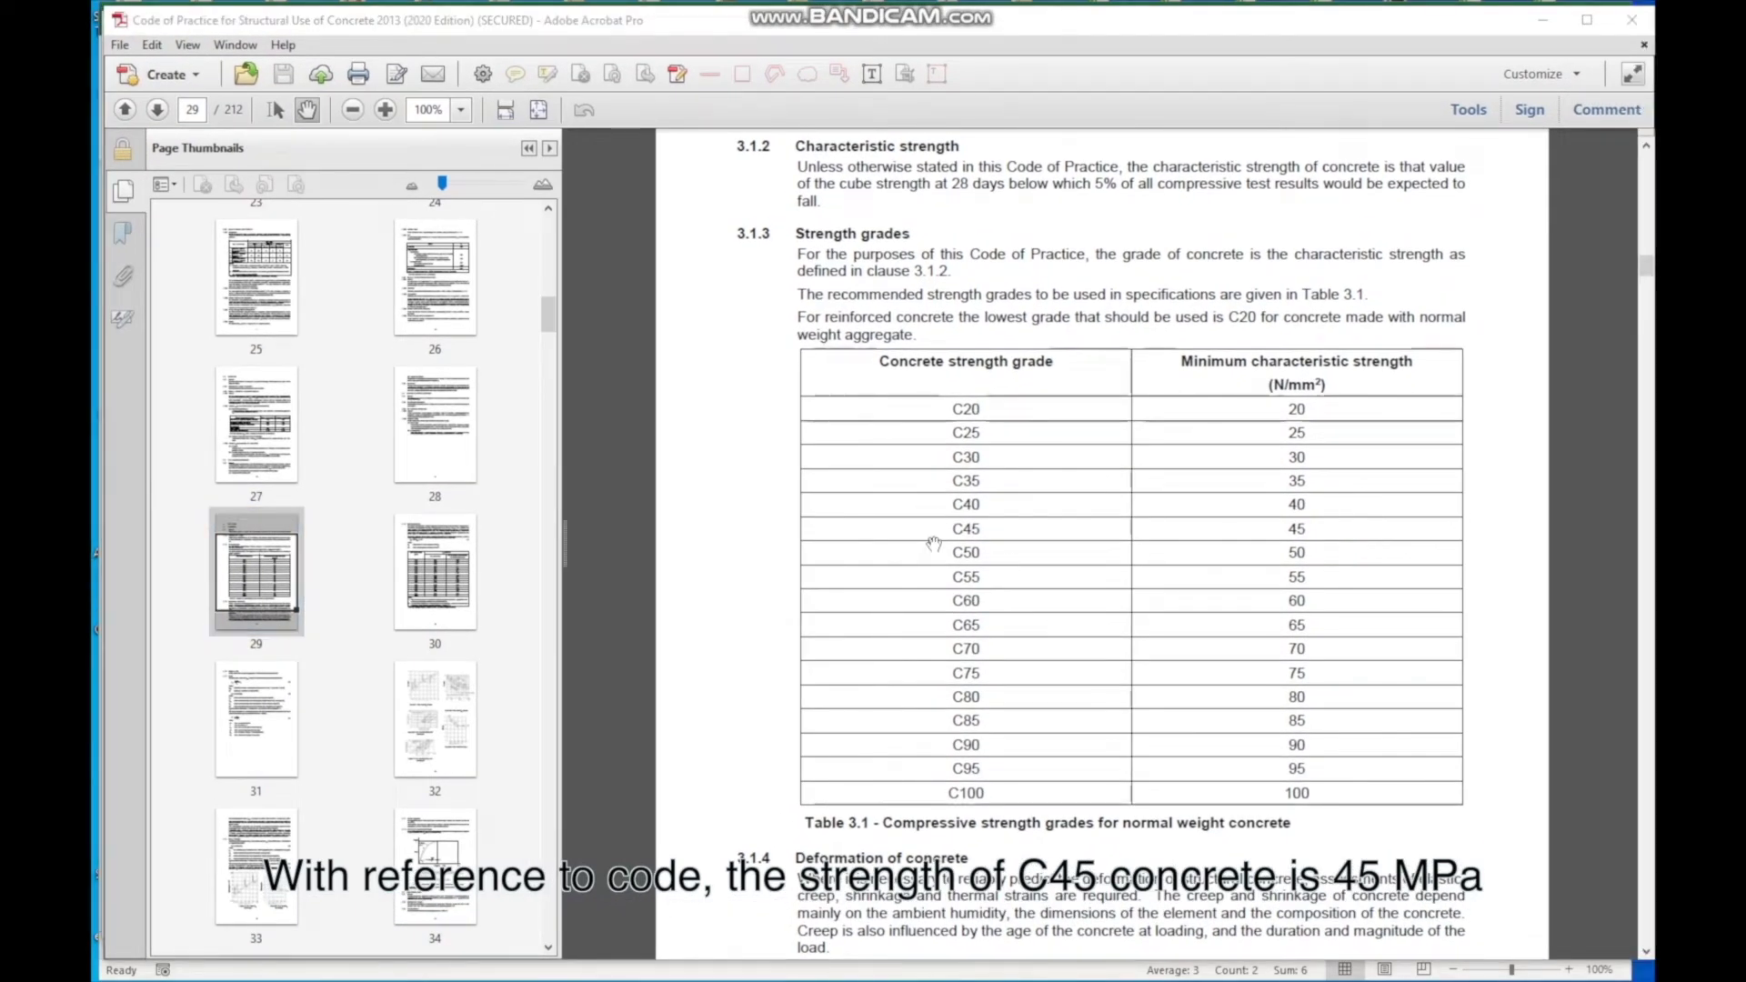
Step: Consult the concrete section of the structural code, then create another material in SAFE 2016 with its type set to Concrete
{"action": "scroll", "coordinate": [1272, 542], "scroll_direction": "down", "scroll_amount": 15}
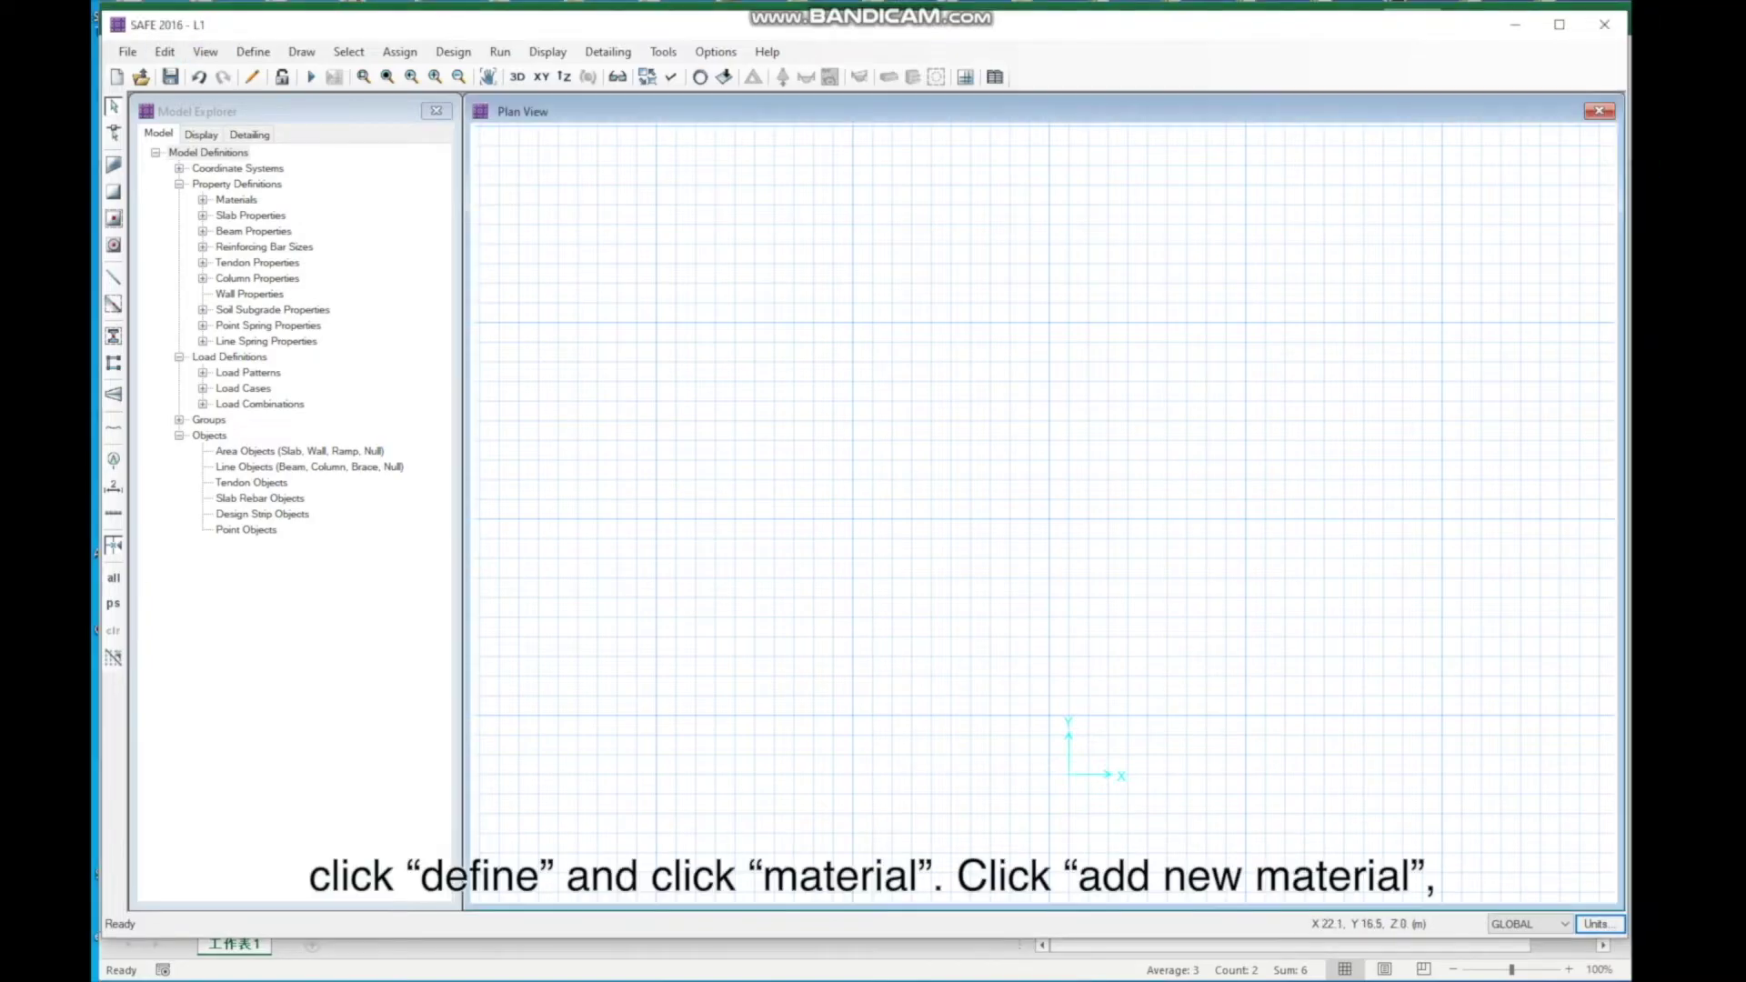
{"action": "left_click", "coordinate": [252, 52]}
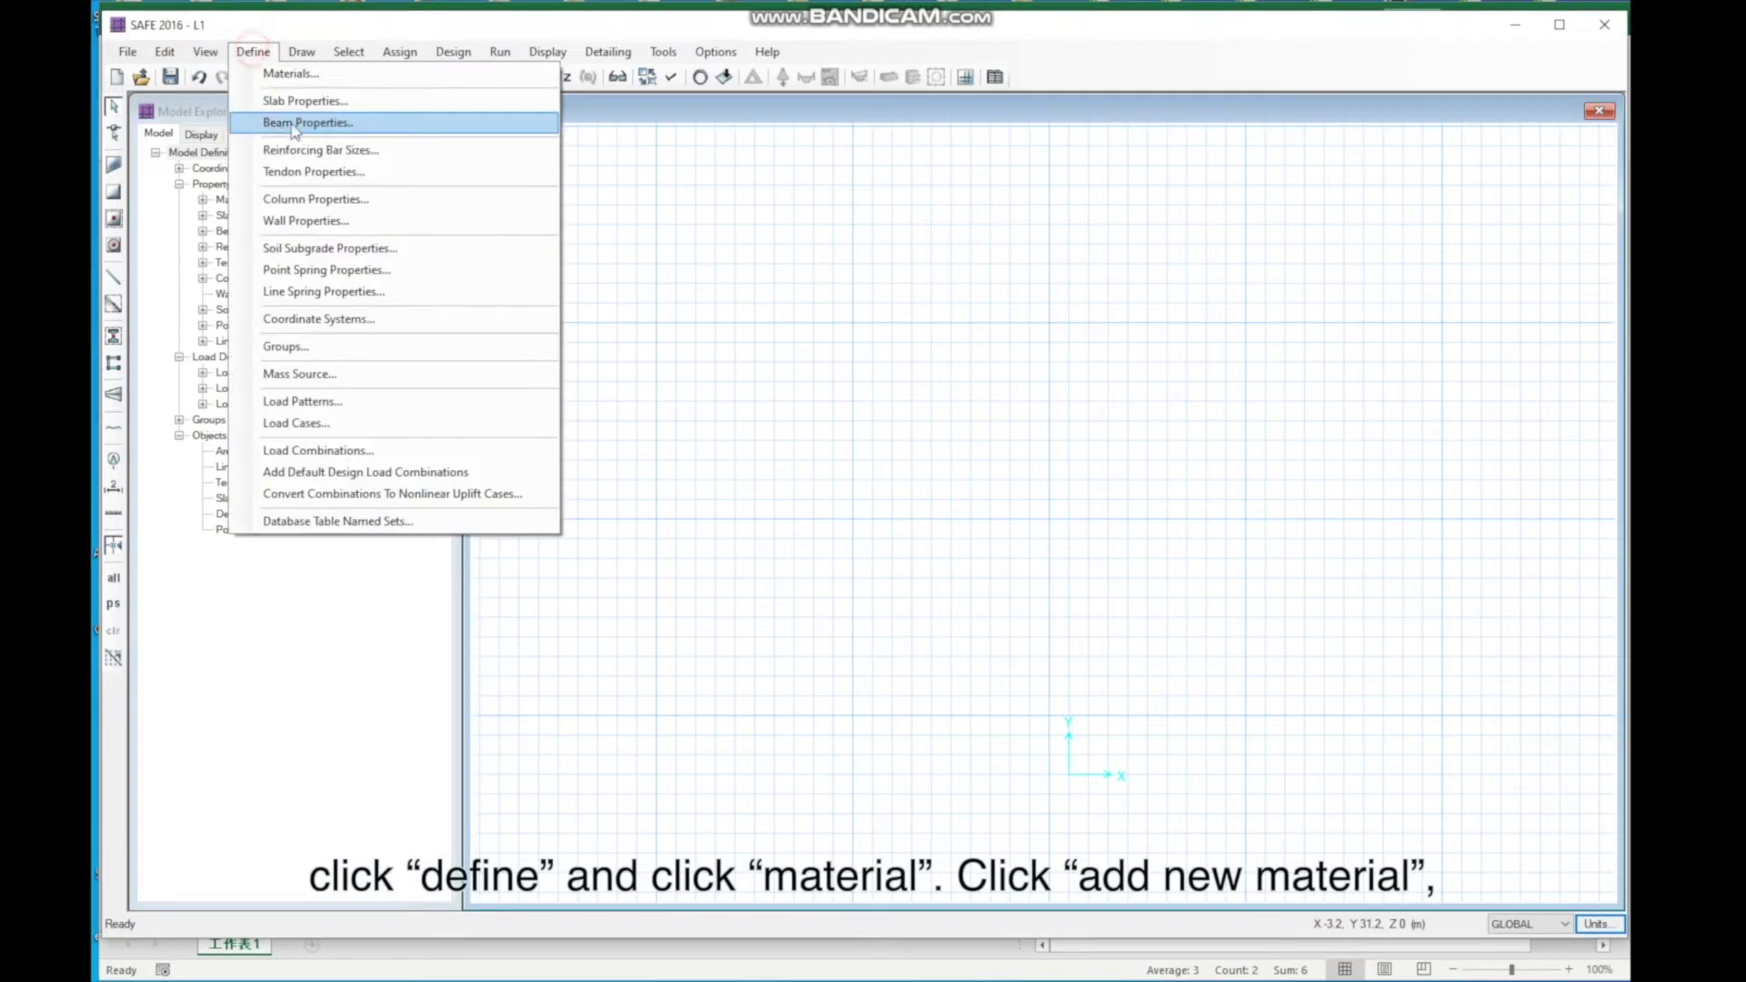
{"action": "left_click", "coordinate": [327, 85]}
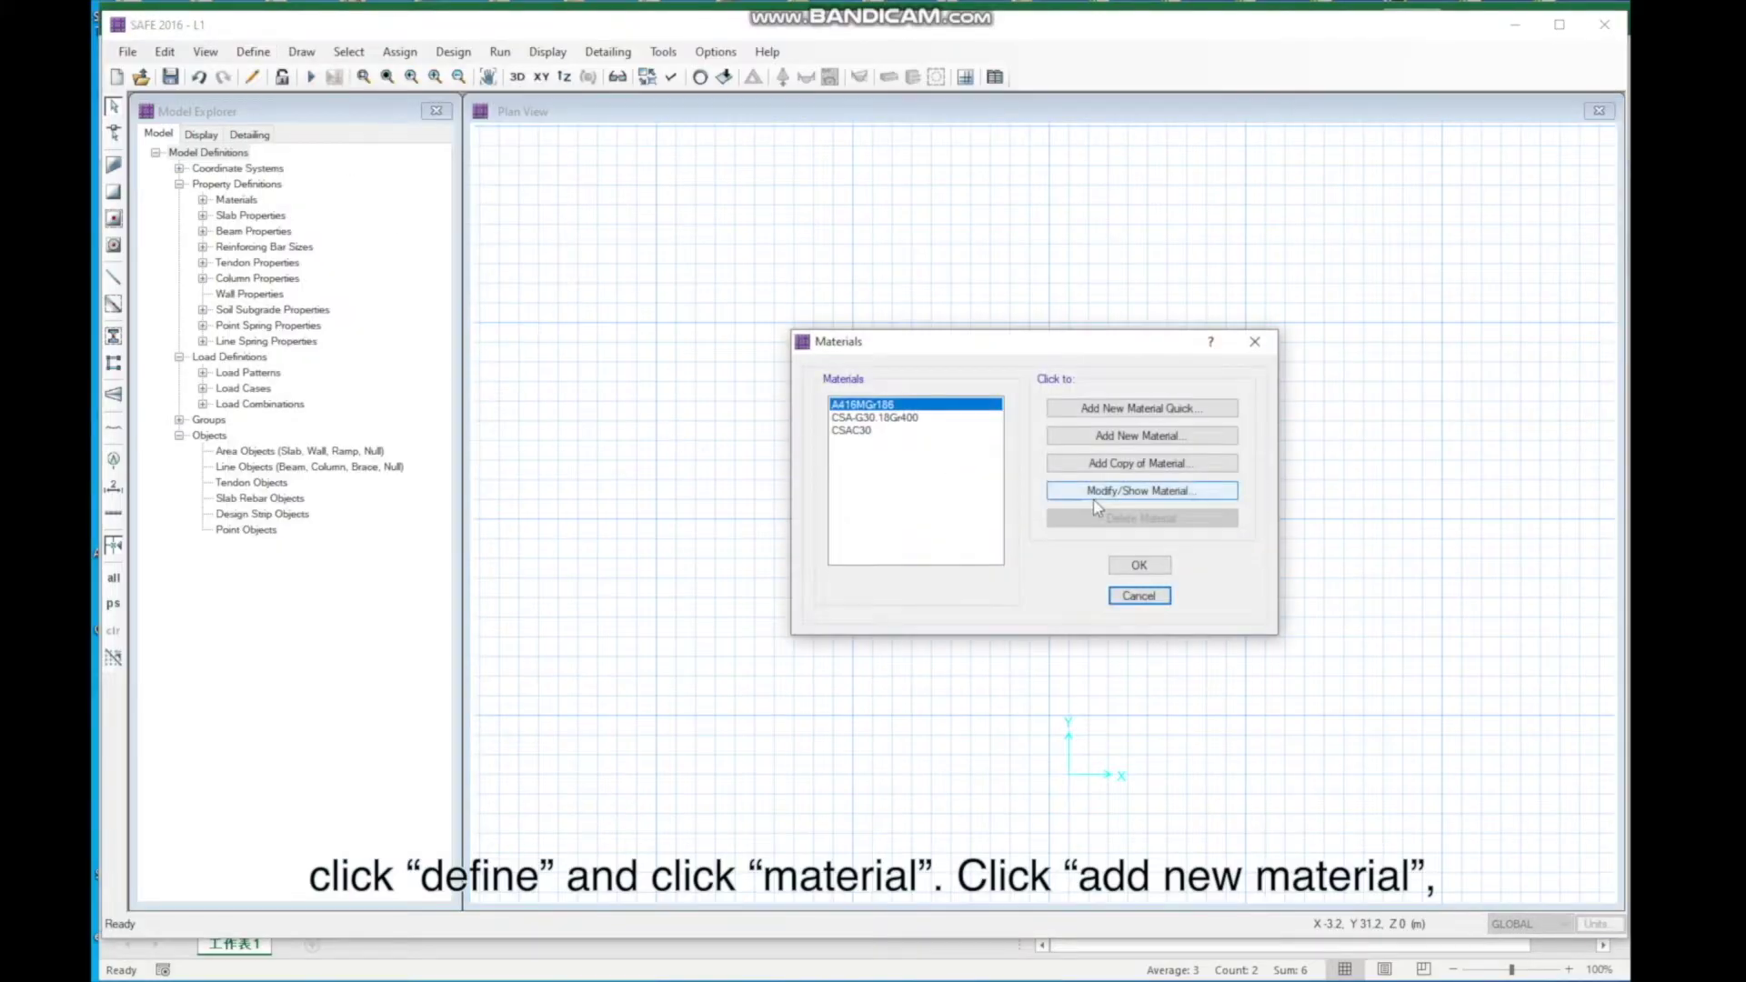
{"action": "left_click", "coordinate": [1137, 463]}
{"action": "left_click", "coordinate": [1138, 271]}
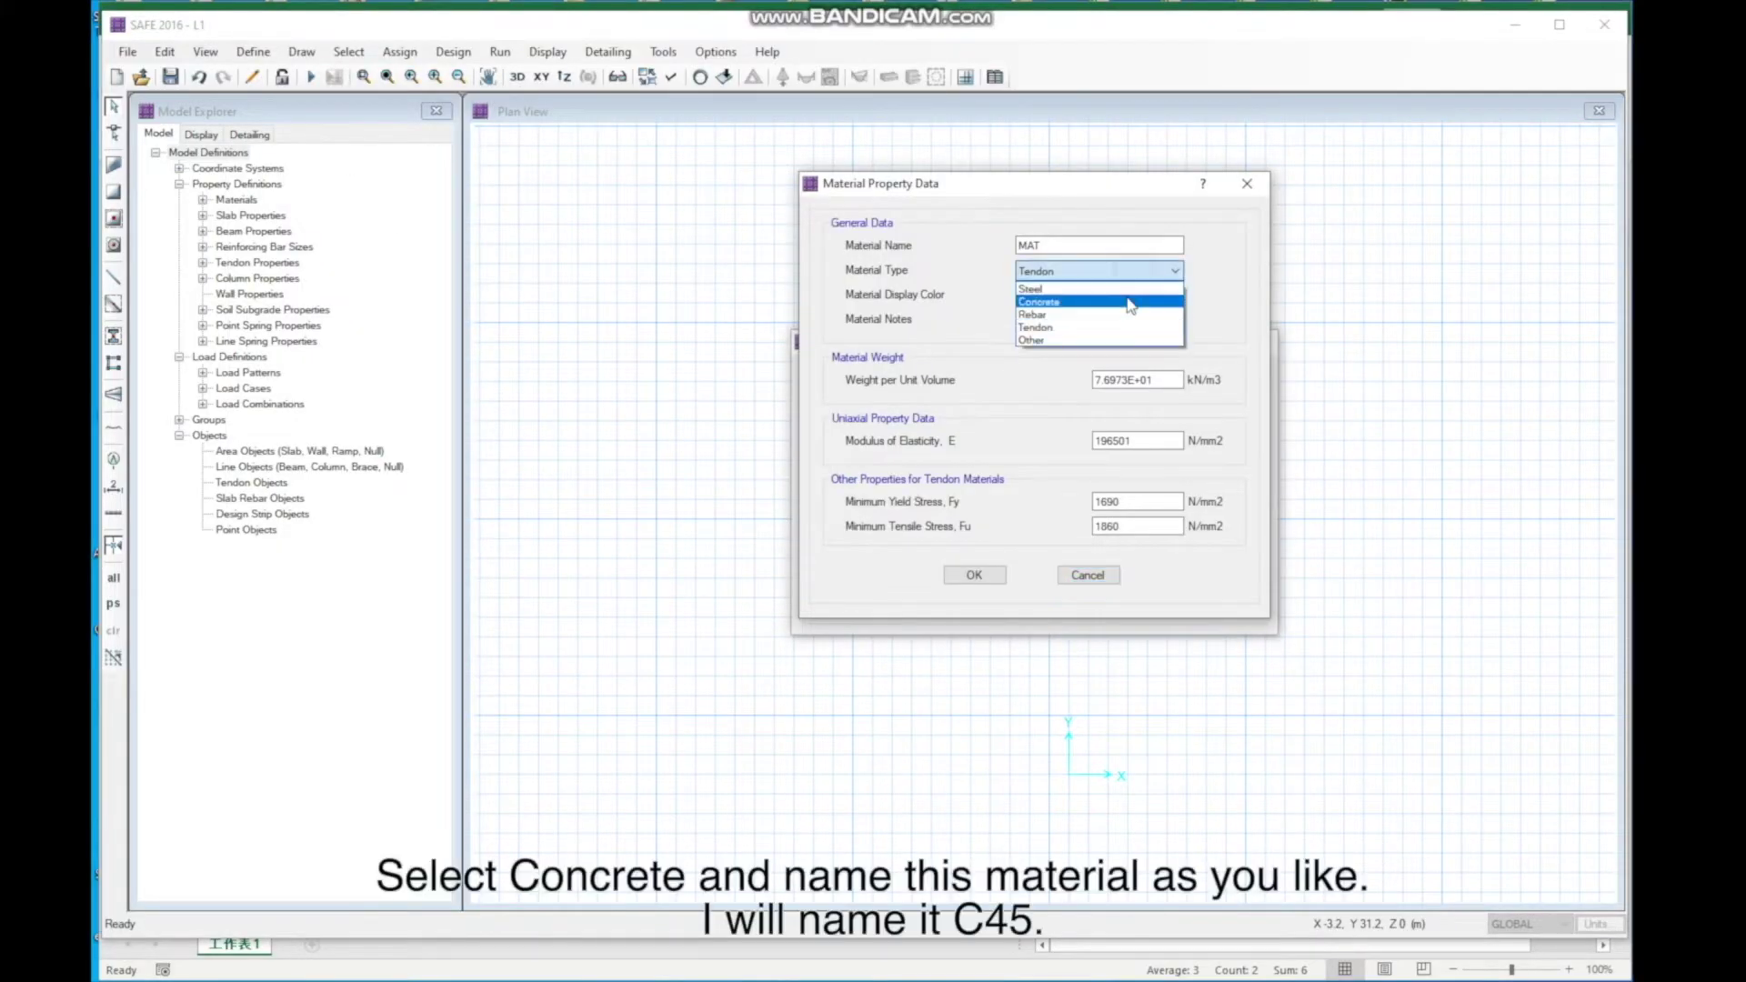
{"action": "left_click", "coordinate": [1129, 303]}
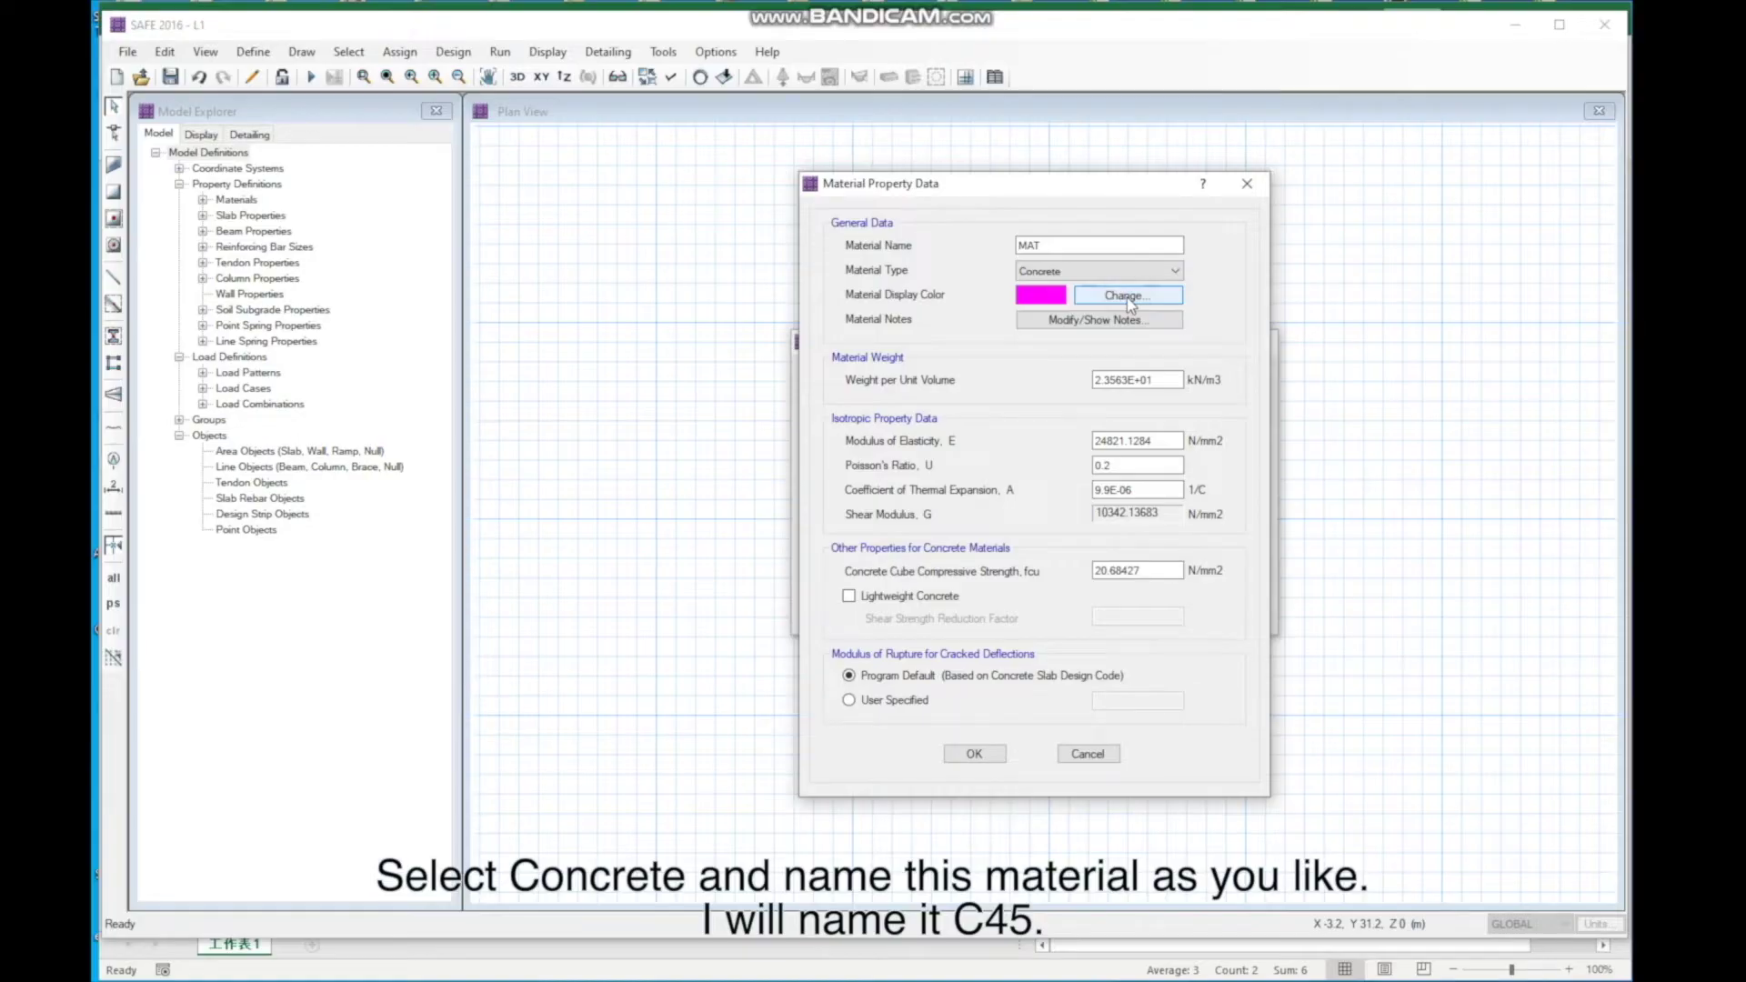
Step: Name the concrete material C45
{"action": "double_click", "coordinate": [1025, 247]}
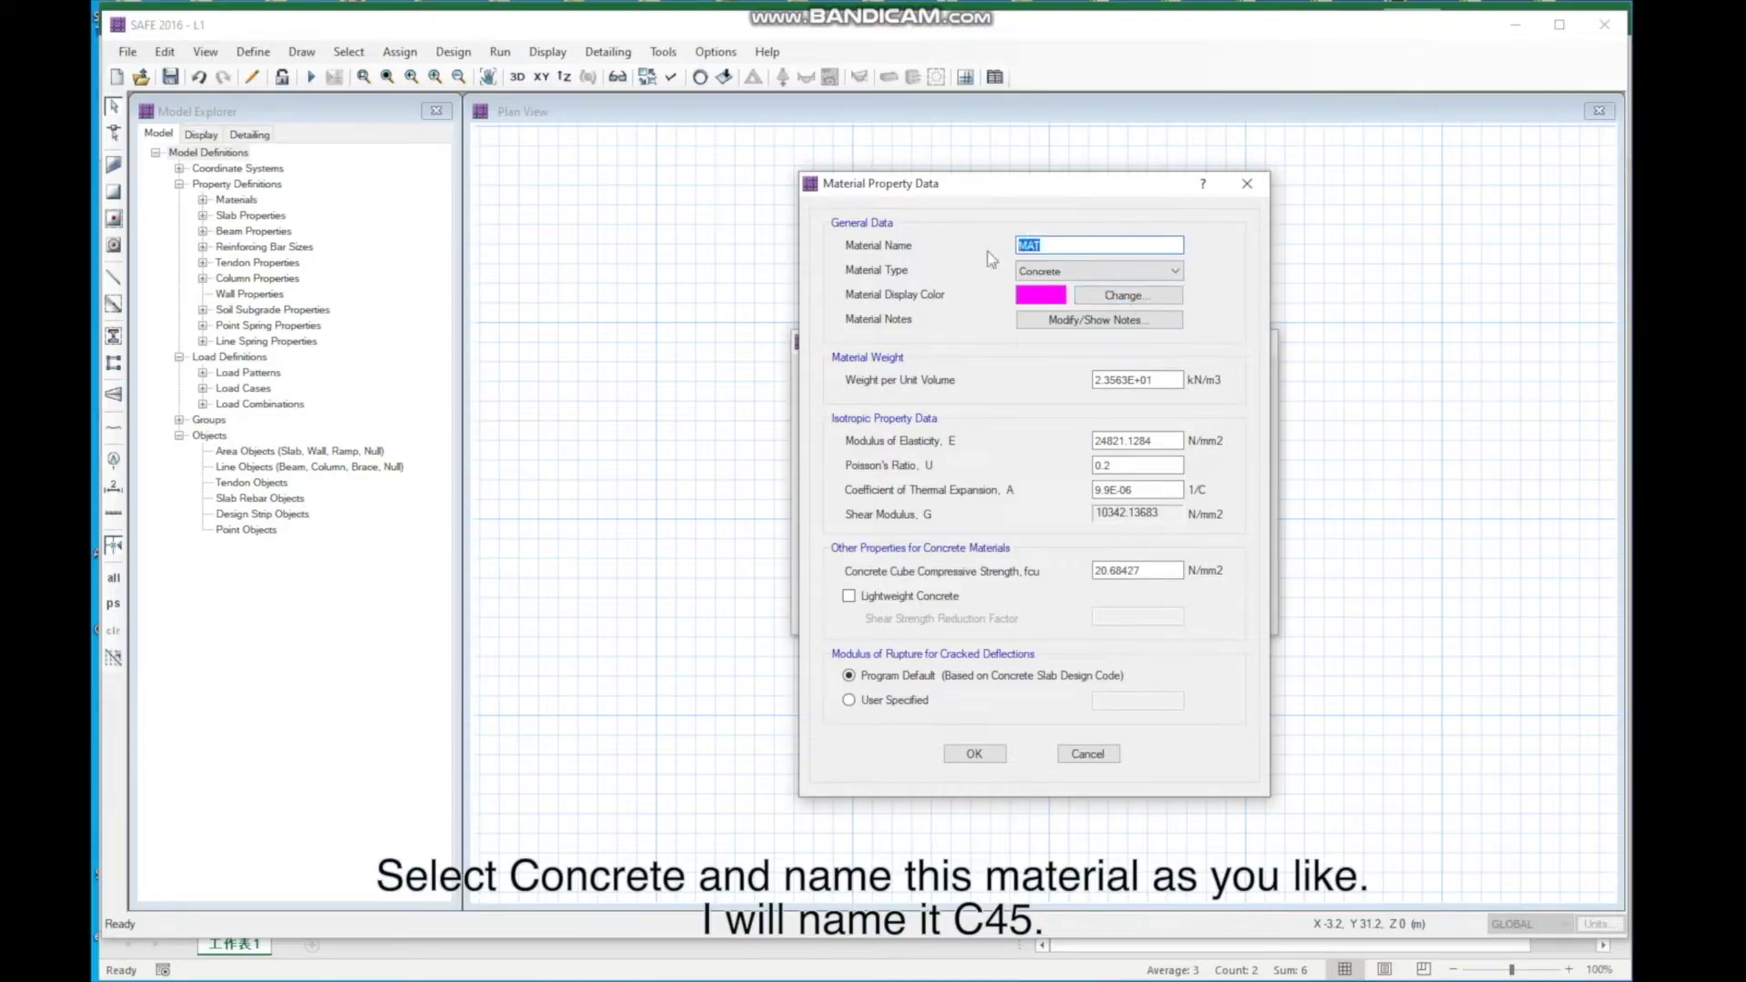
{"action": "type", "text": "c"}
{"action": "left_click_drag", "start_coordinate": [1045, 250], "coordinate": [954, 236]}
{"action": "type", "text": "C45"}
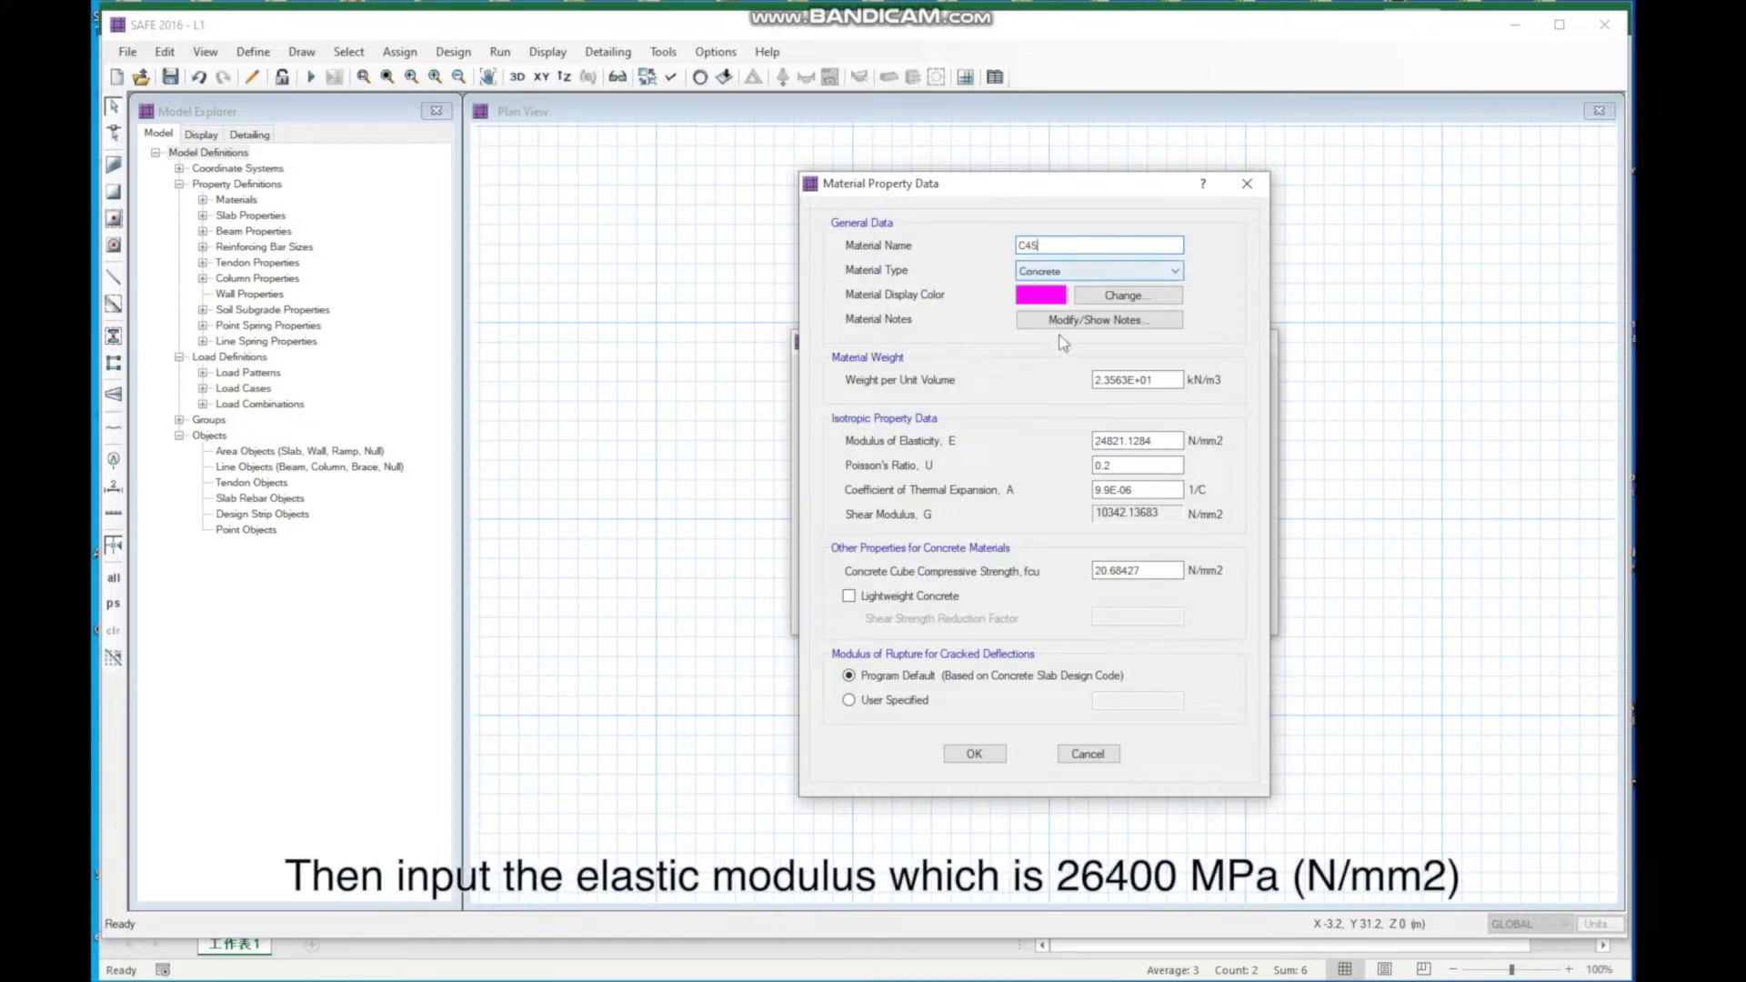
Step: Set the C45 material's modulus of elasticity to 26400 N/mm2 and its weight per unit volume to 24.5 kN/m3
{"action": "left_click", "coordinate": [1161, 443]}
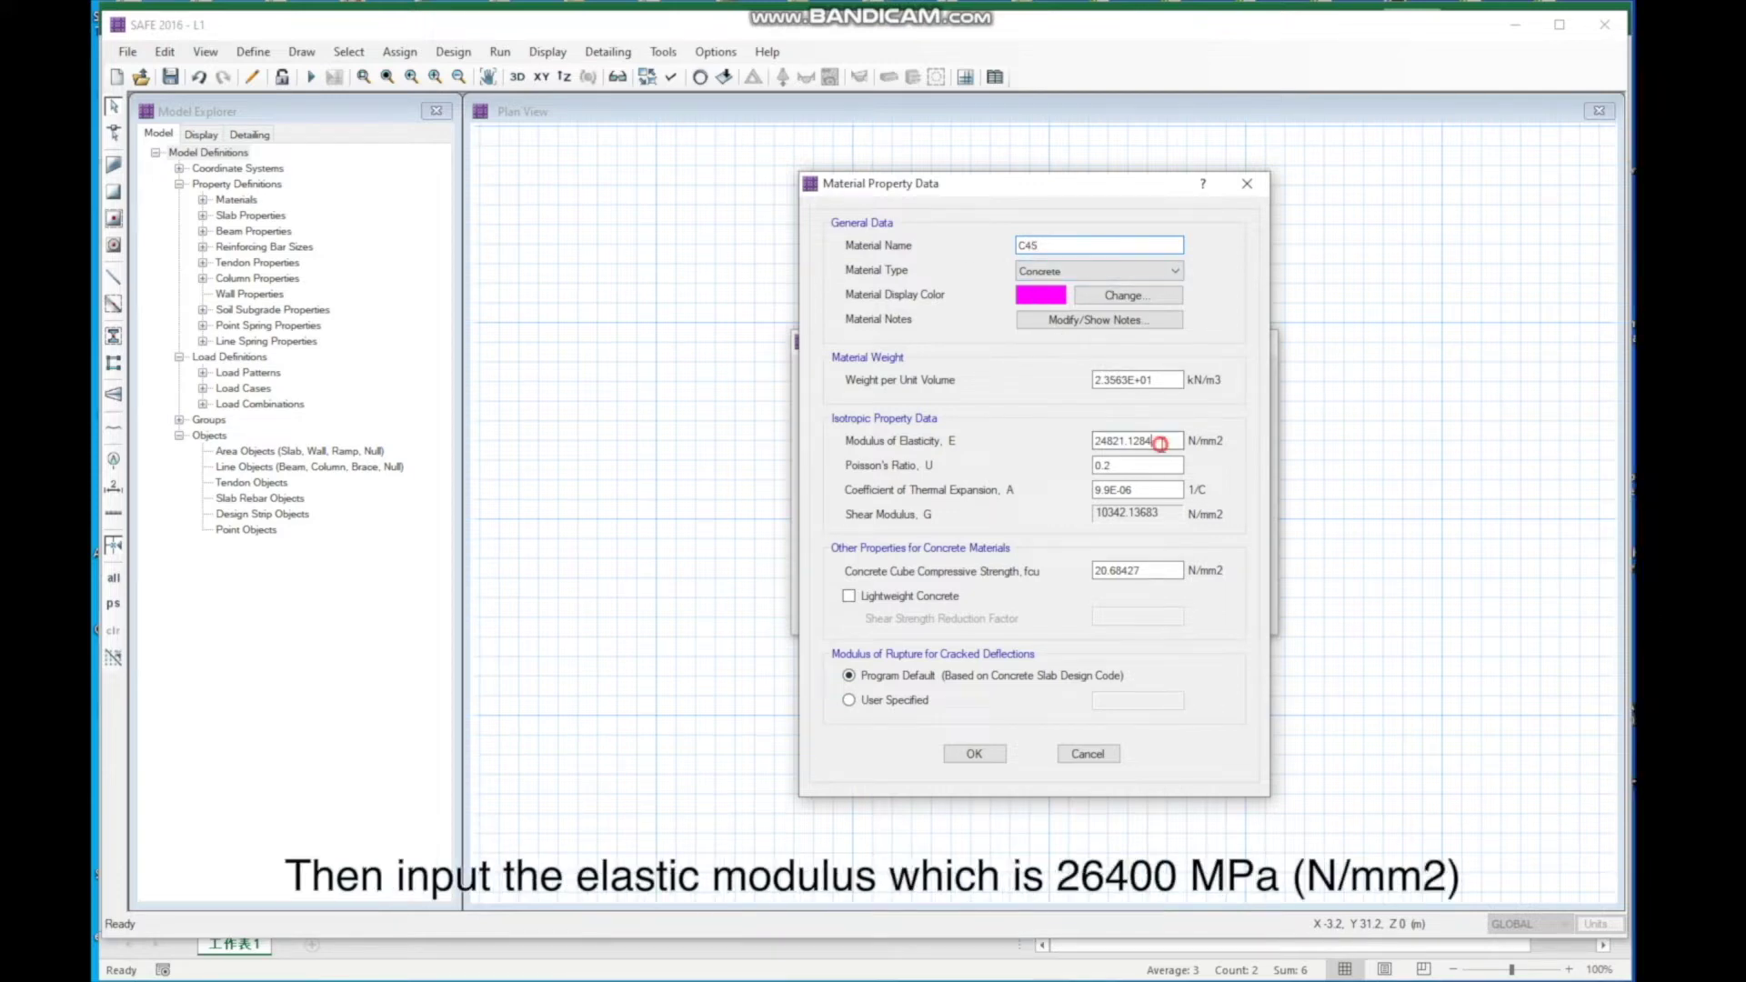
{"action": "double_click", "coordinate": [1161, 443]}
{"action": "type", "text": "26400"}
{"action": "left_click", "coordinate": [1164, 380]}
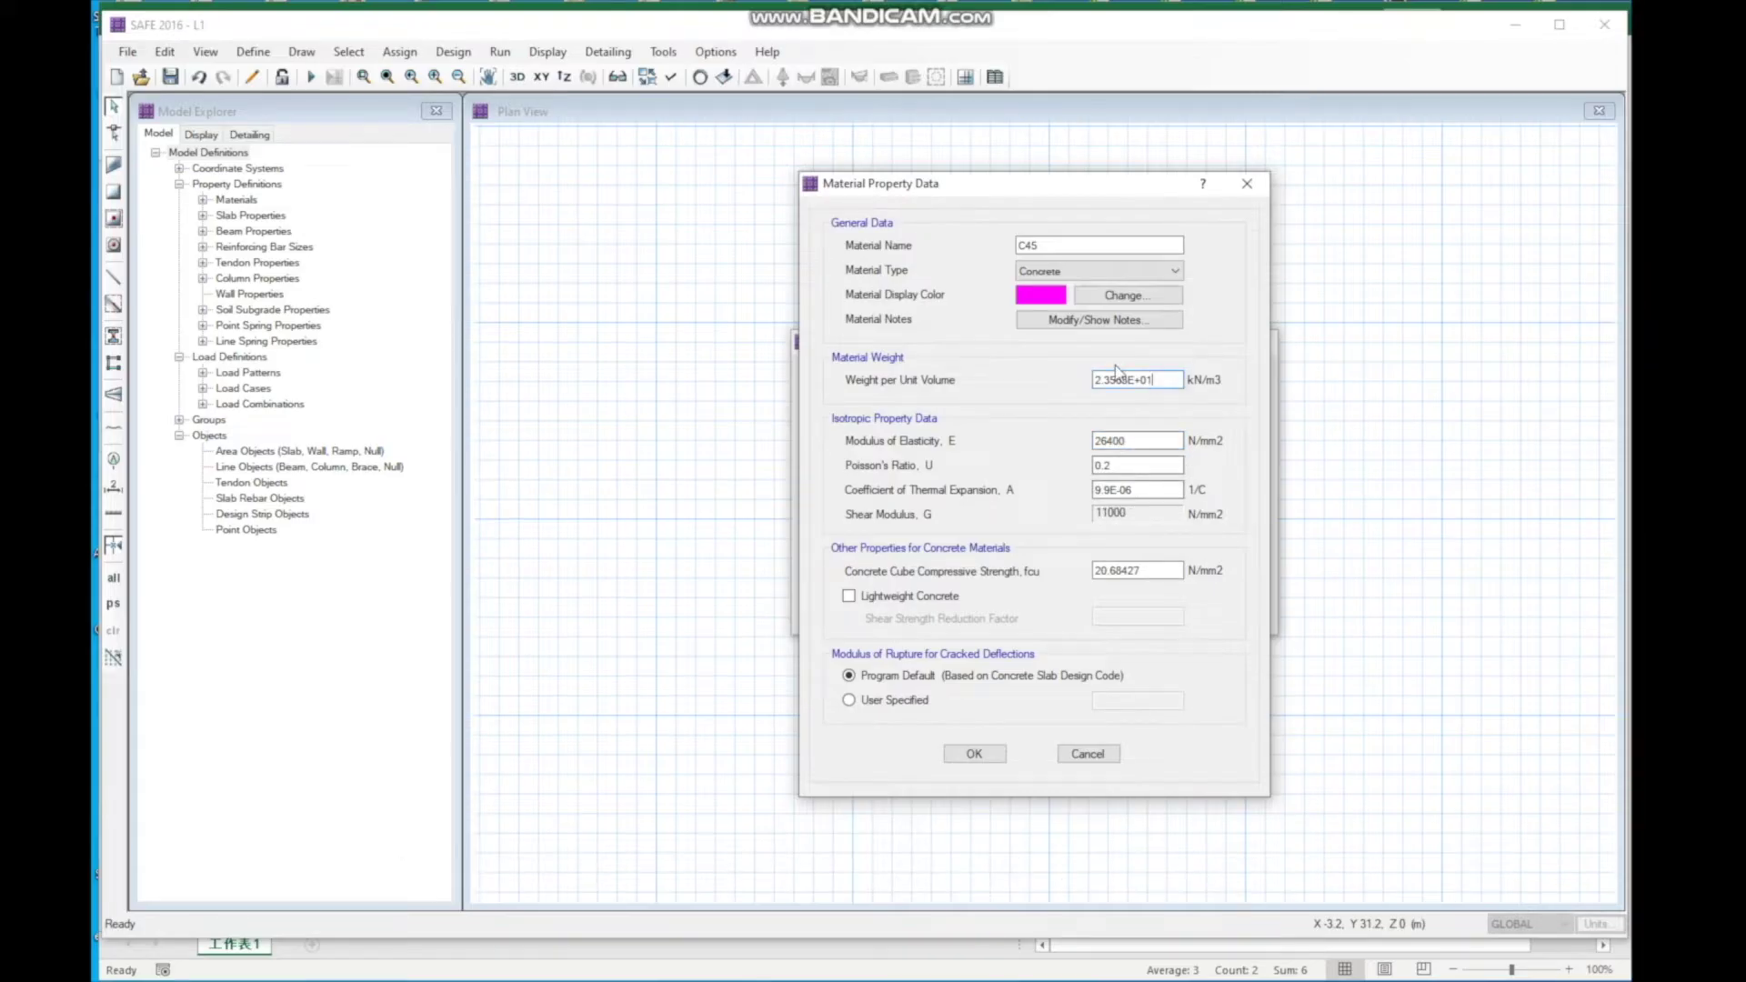
{"action": "double_click", "coordinate": [1155, 378]}
{"action": "type", "text": "2405"}
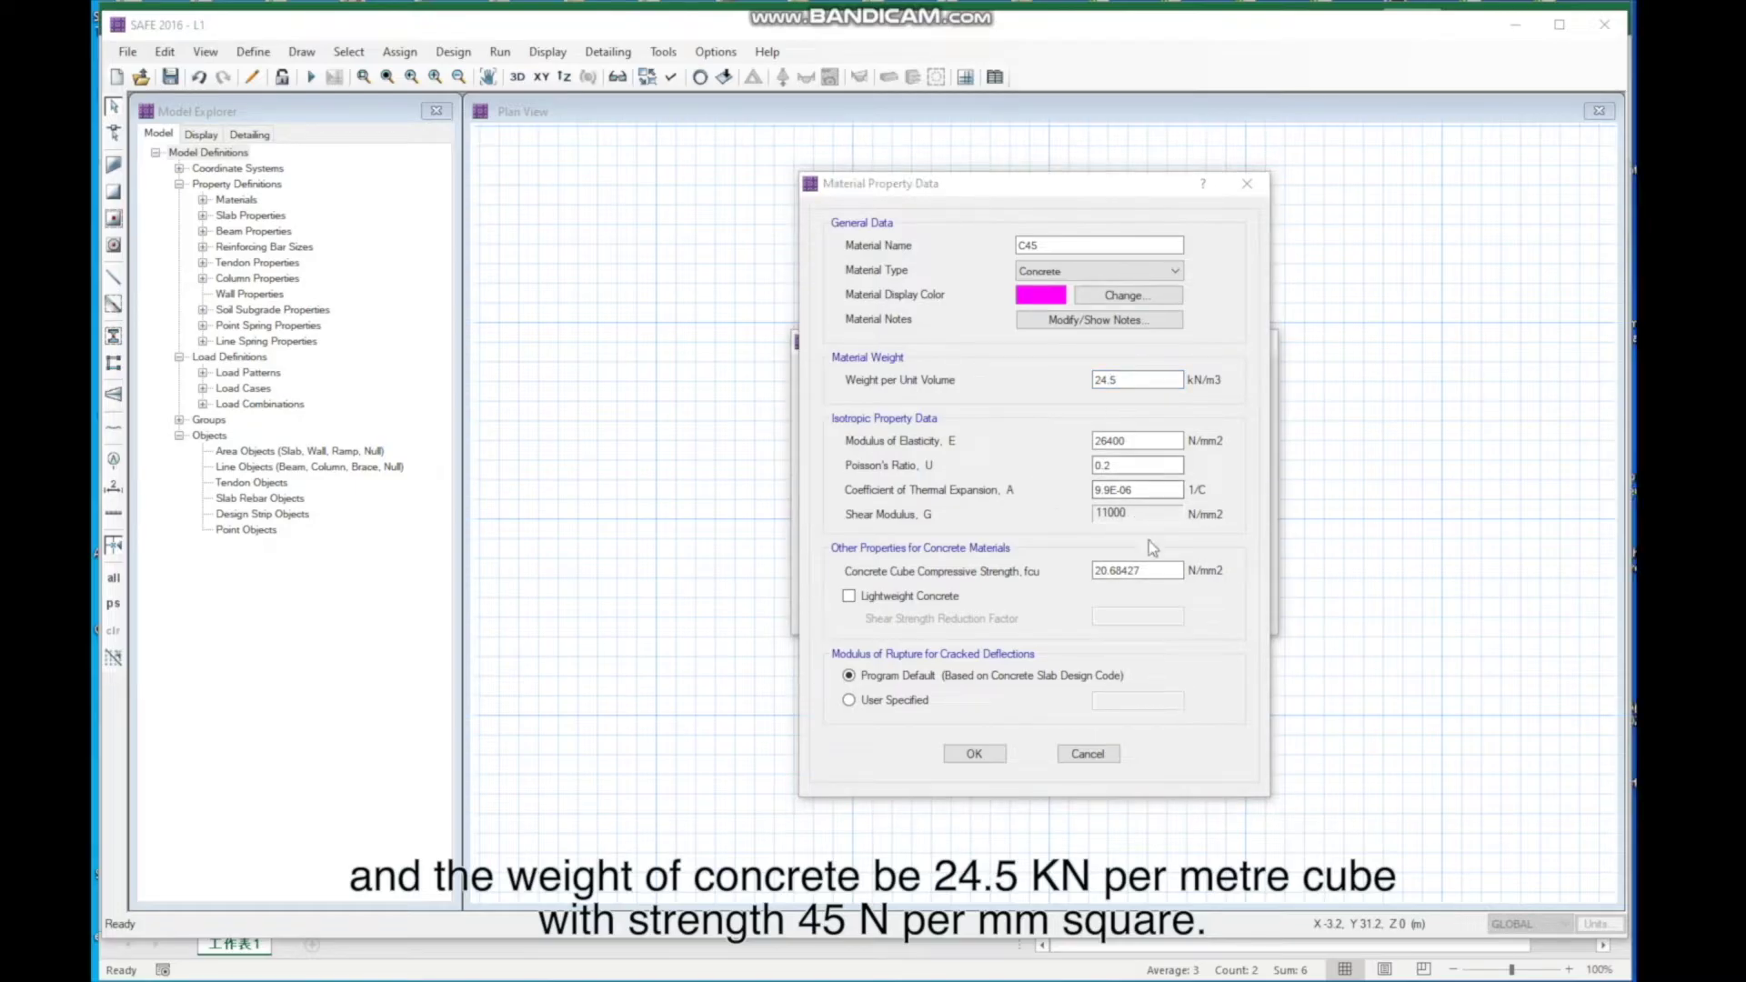
Step: Set the C45 concrete cube compressive strength to 45 N/mm2 and accept the material definitions
{"action": "double_click", "coordinate": [1163, 571]}
{"action": "type", "text": "45"}
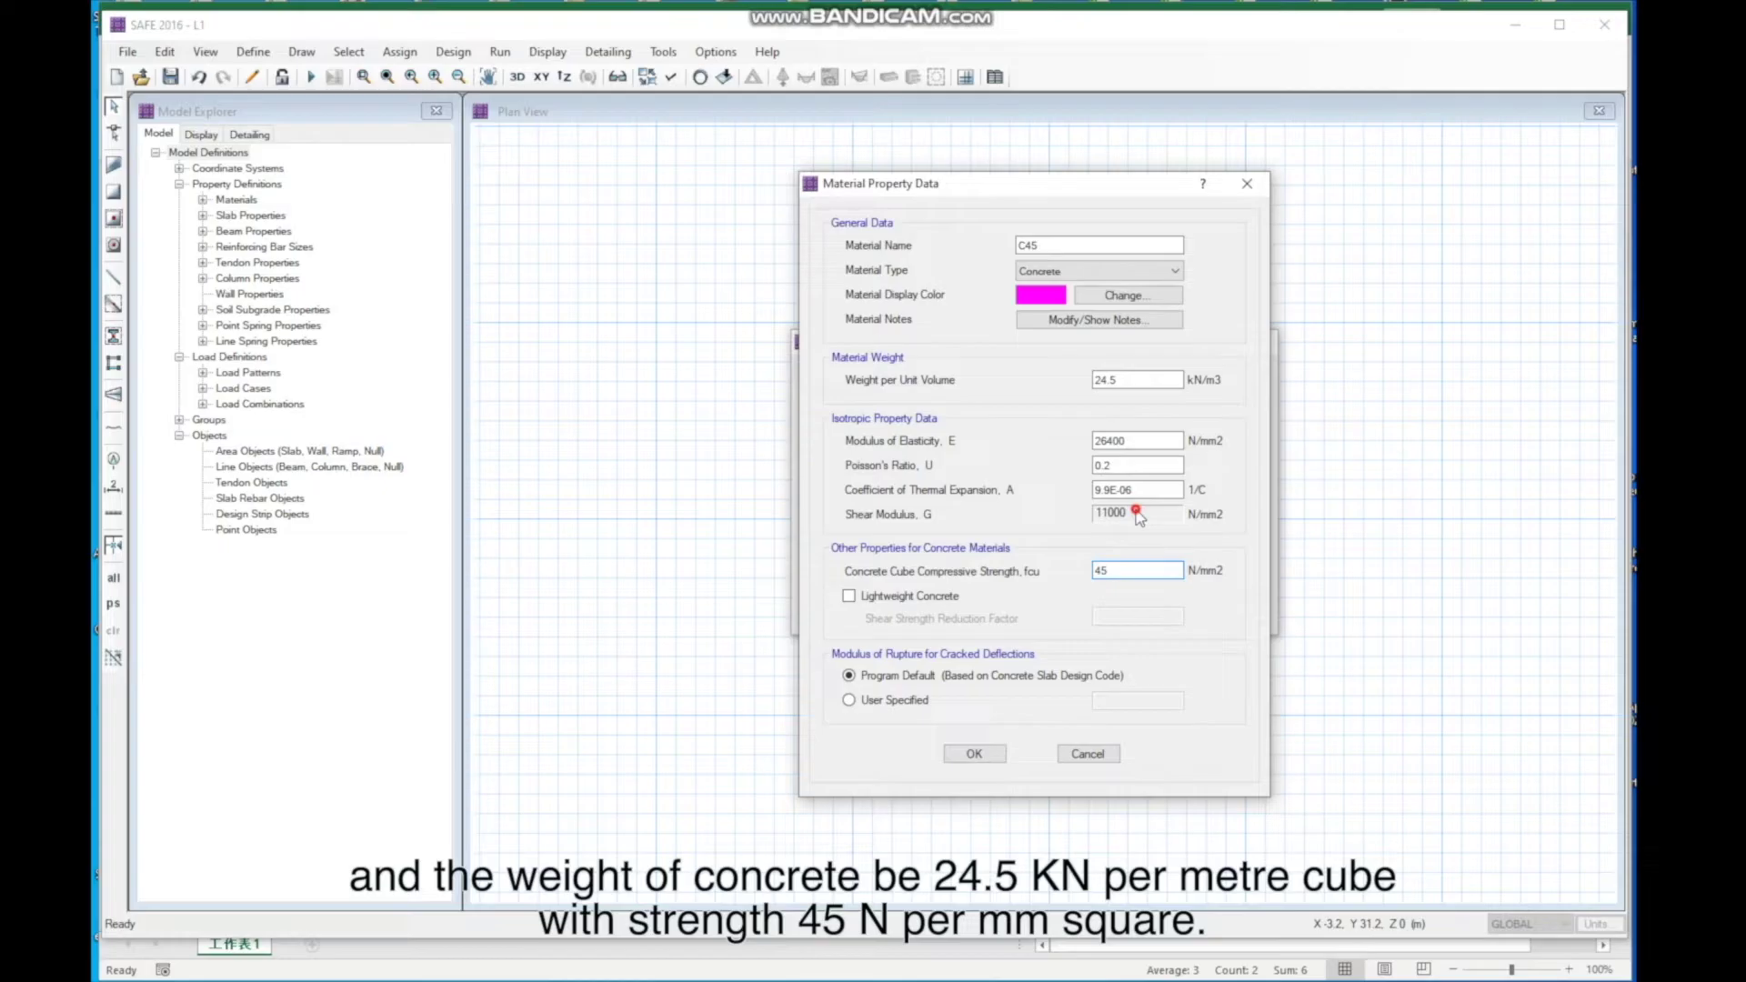
{"action": "left_click", "coordinate": [974, 754]}
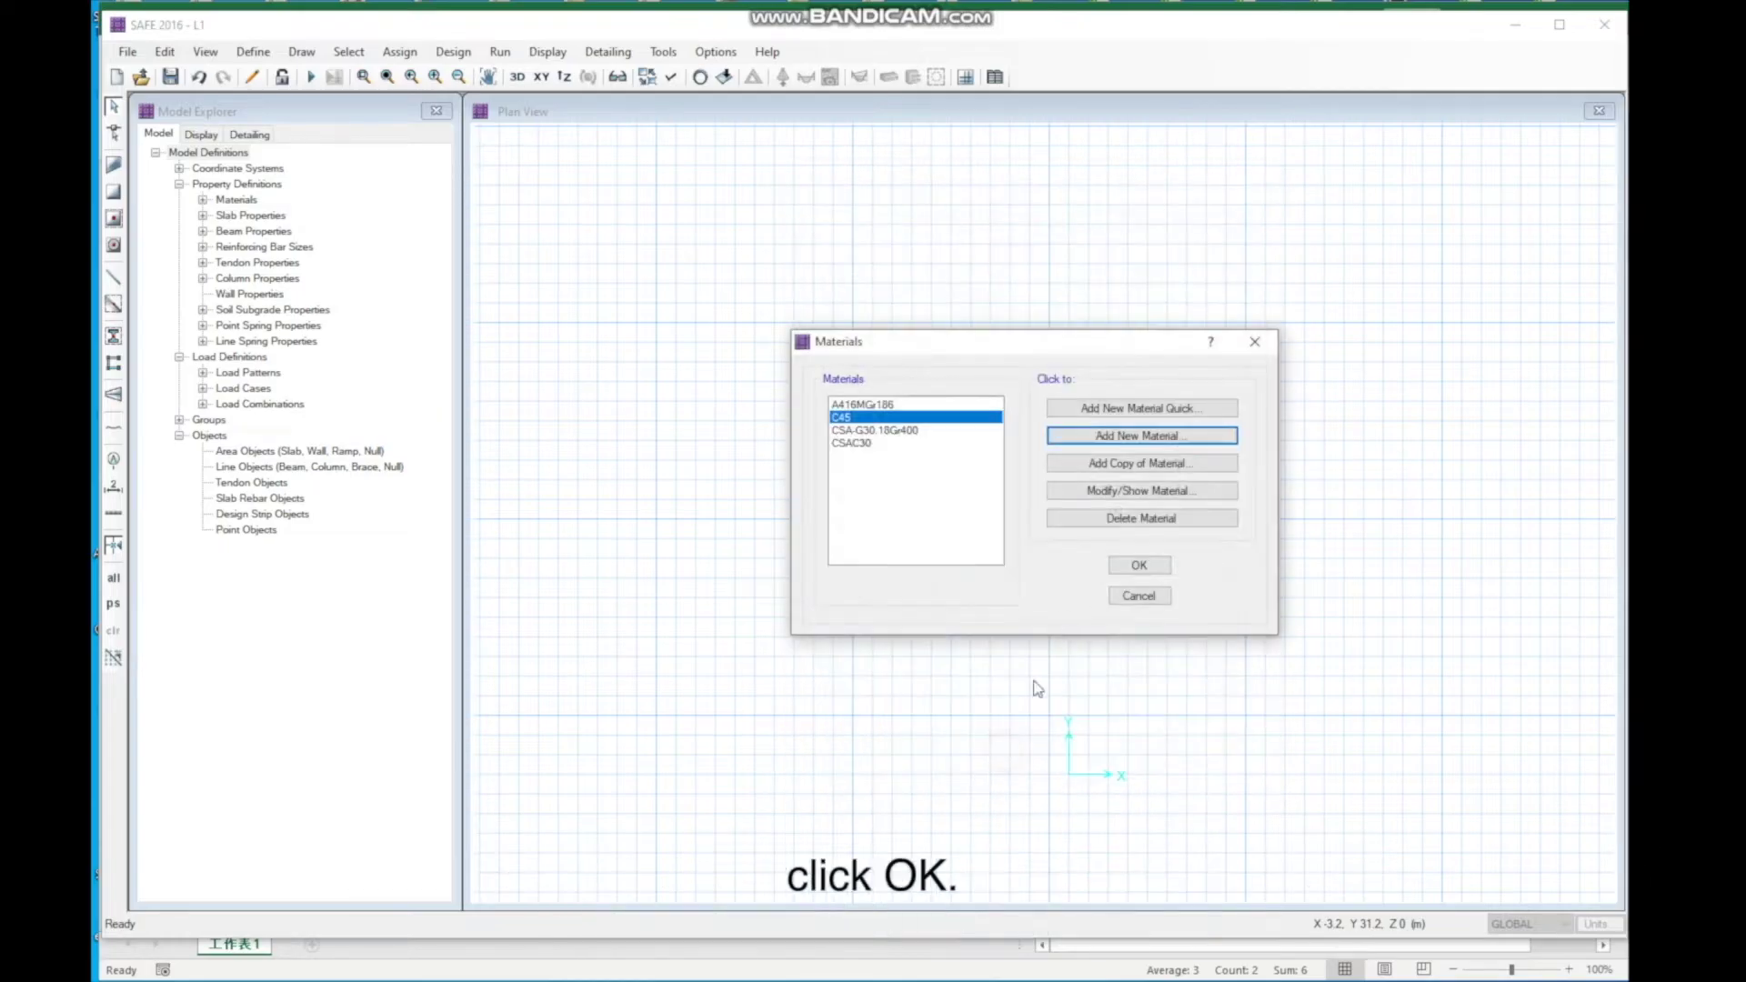
{"action": "left_click", "coordinate": [1136, 566]}
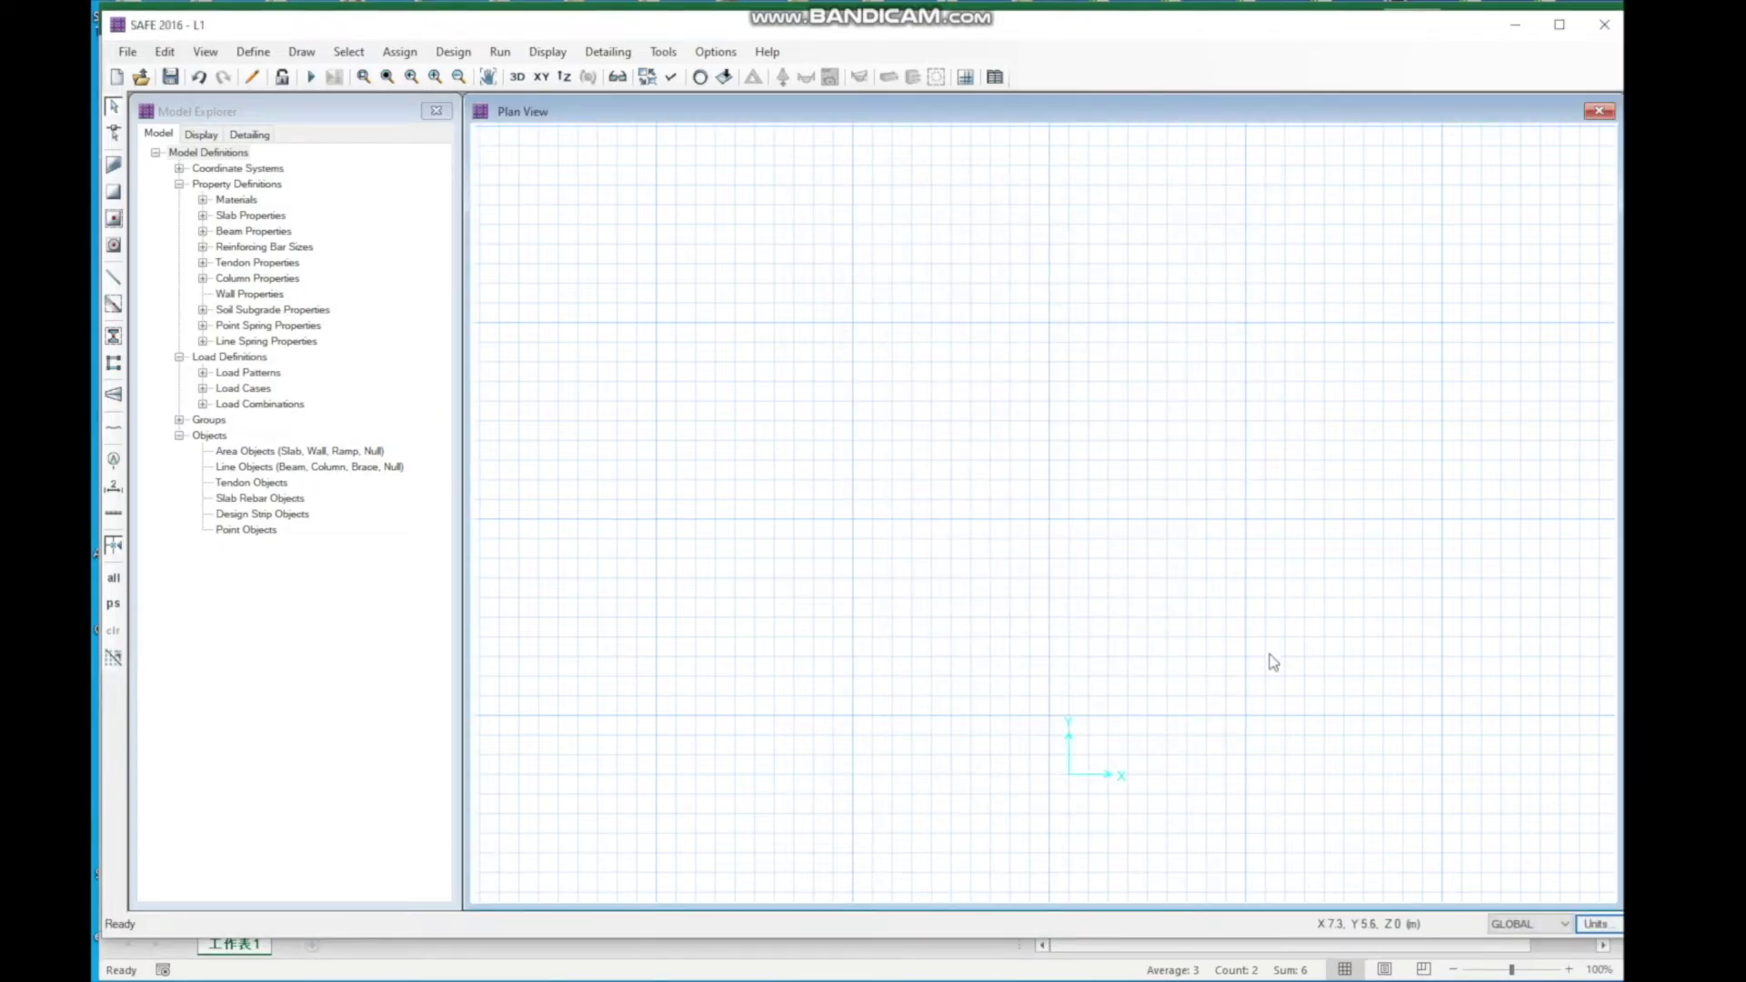
Step: Add a new slab property named FT300
{"action": "left_click_drag", "start_coordinate": [586, 24], "coordinate": [590, 634]}
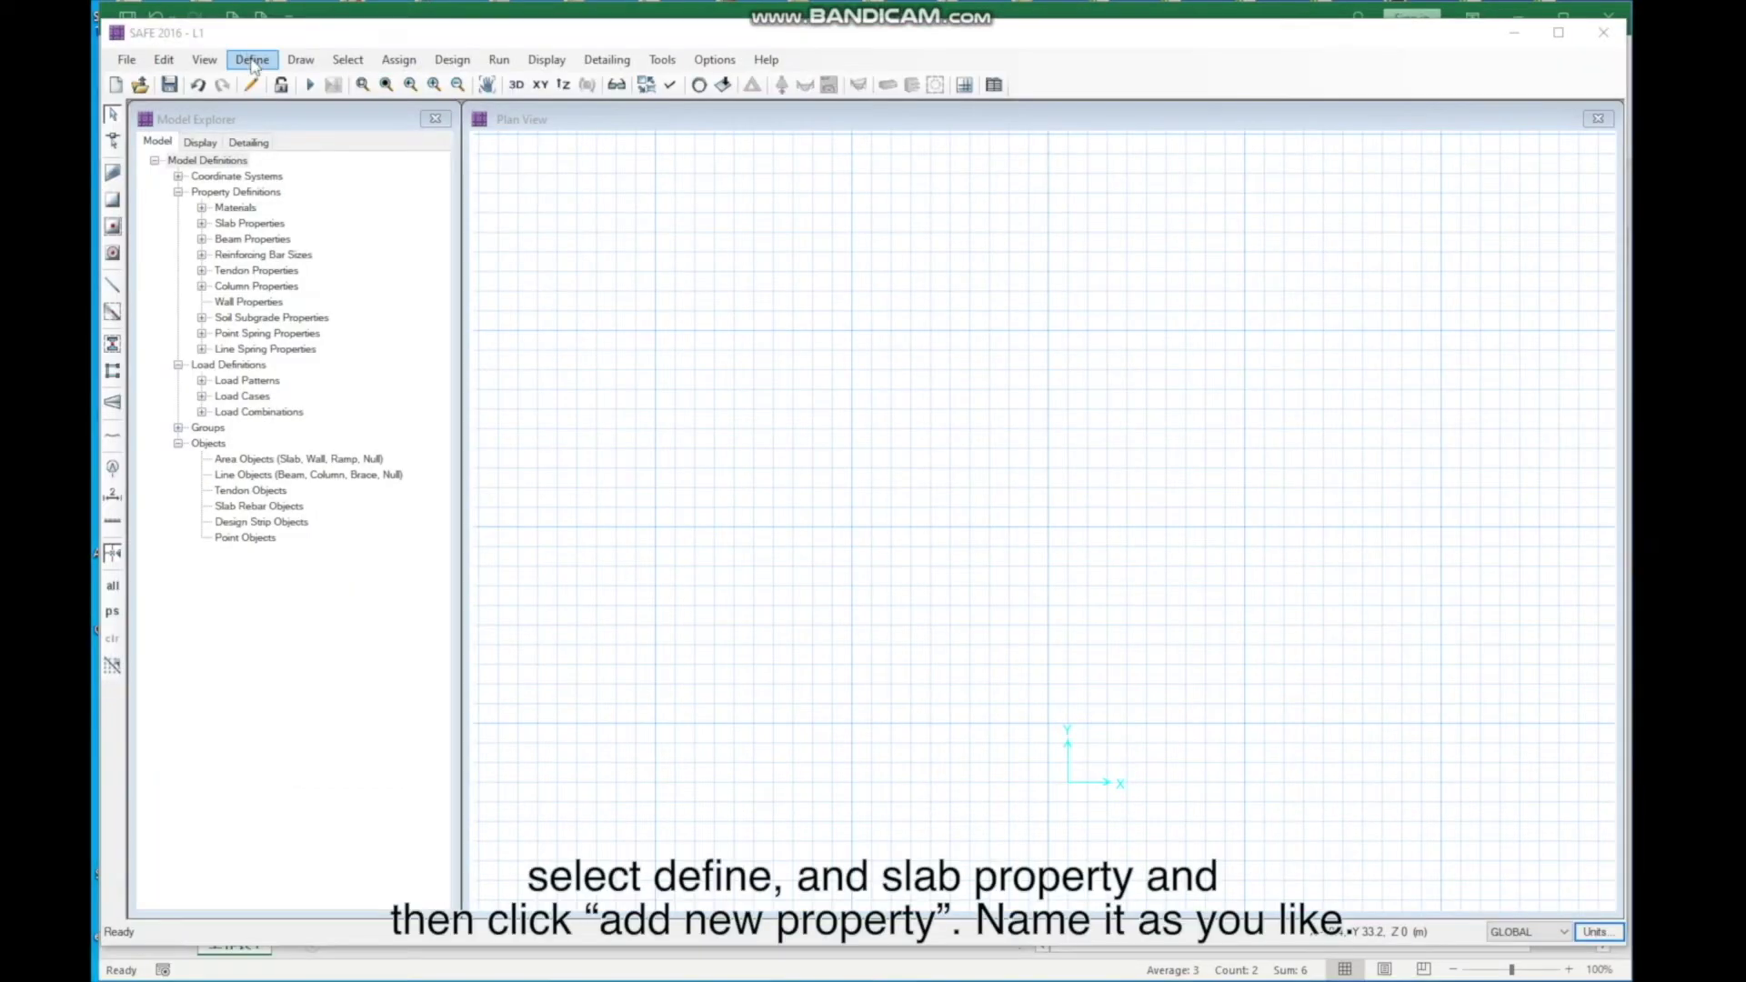
{"action": "left_click", "coordinate": [254, 62]}
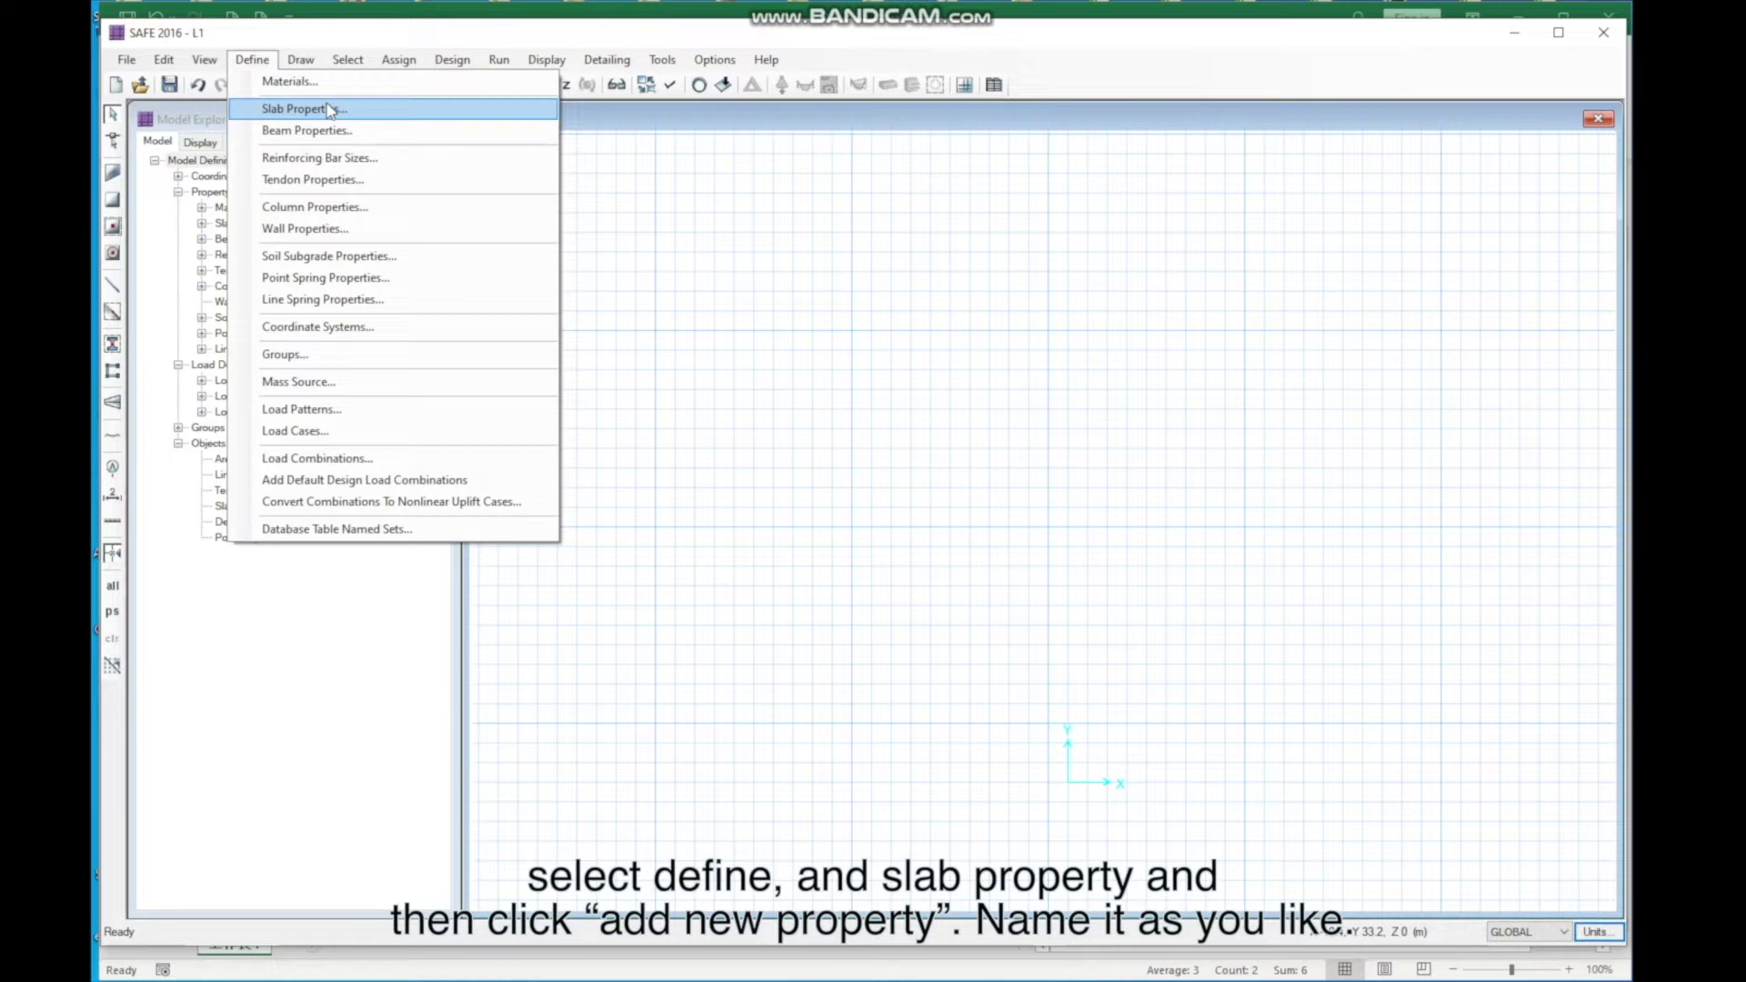
{"action": "left_click", "coordinate": [305, 109]}
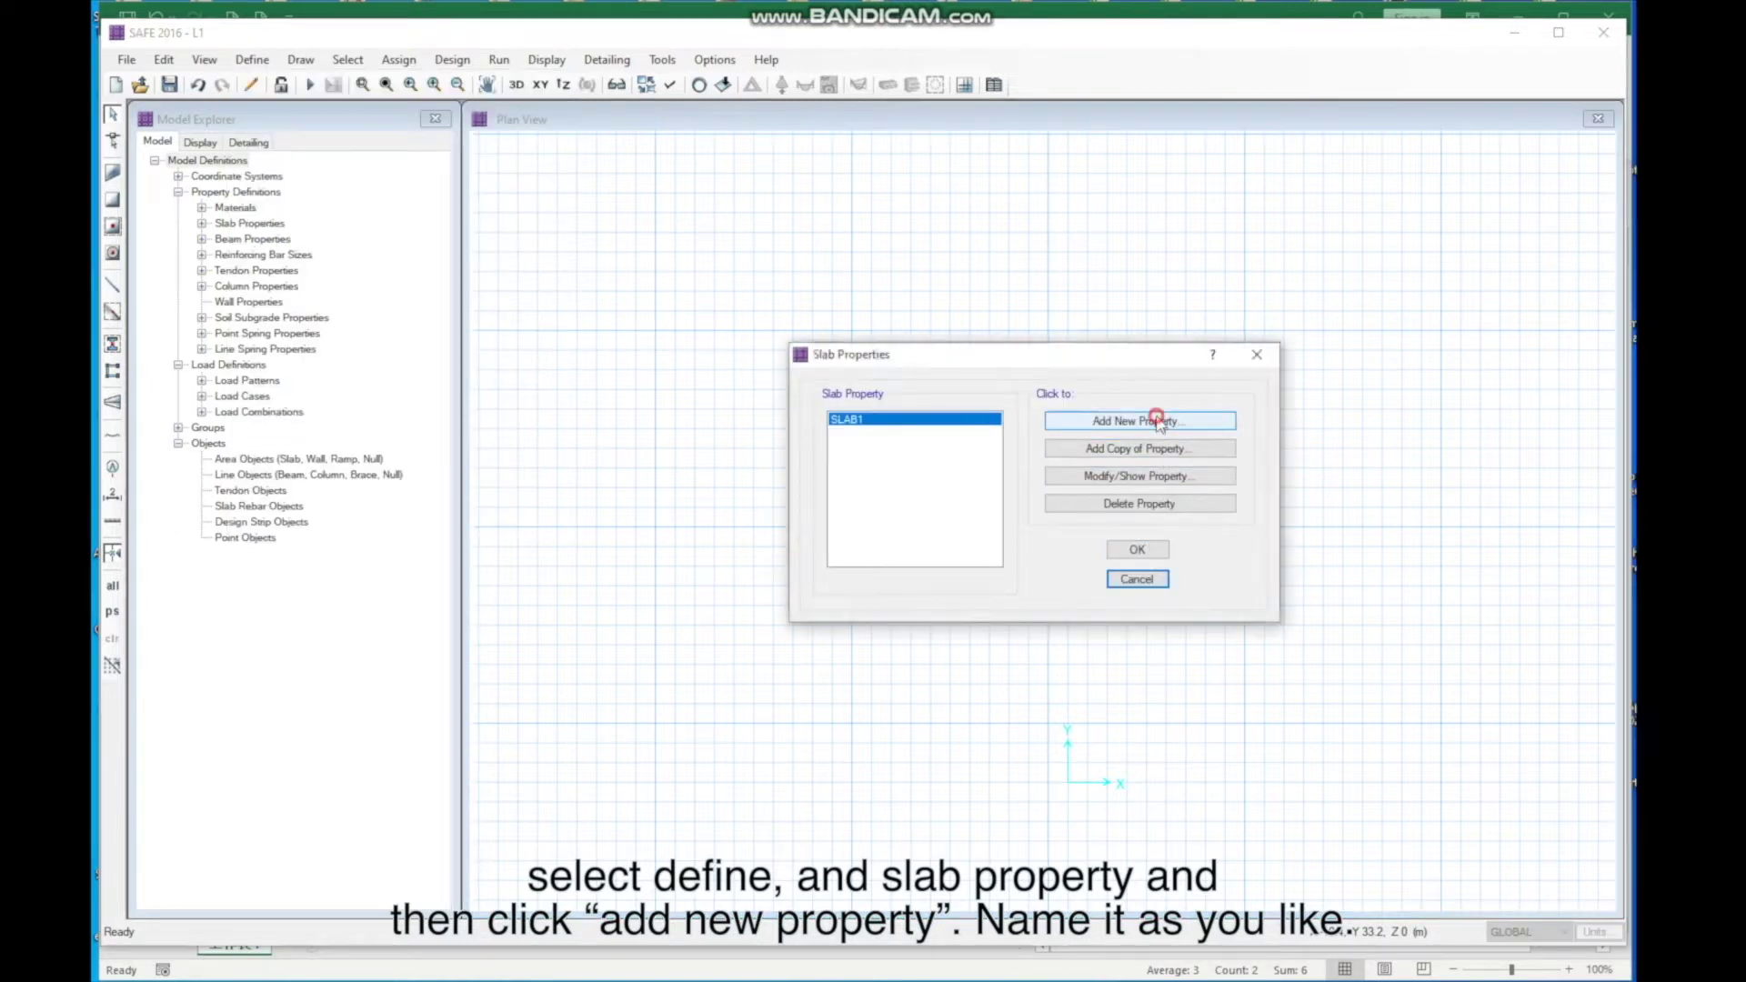
{"action": "left_click", "coordinate": [1148, 421]}
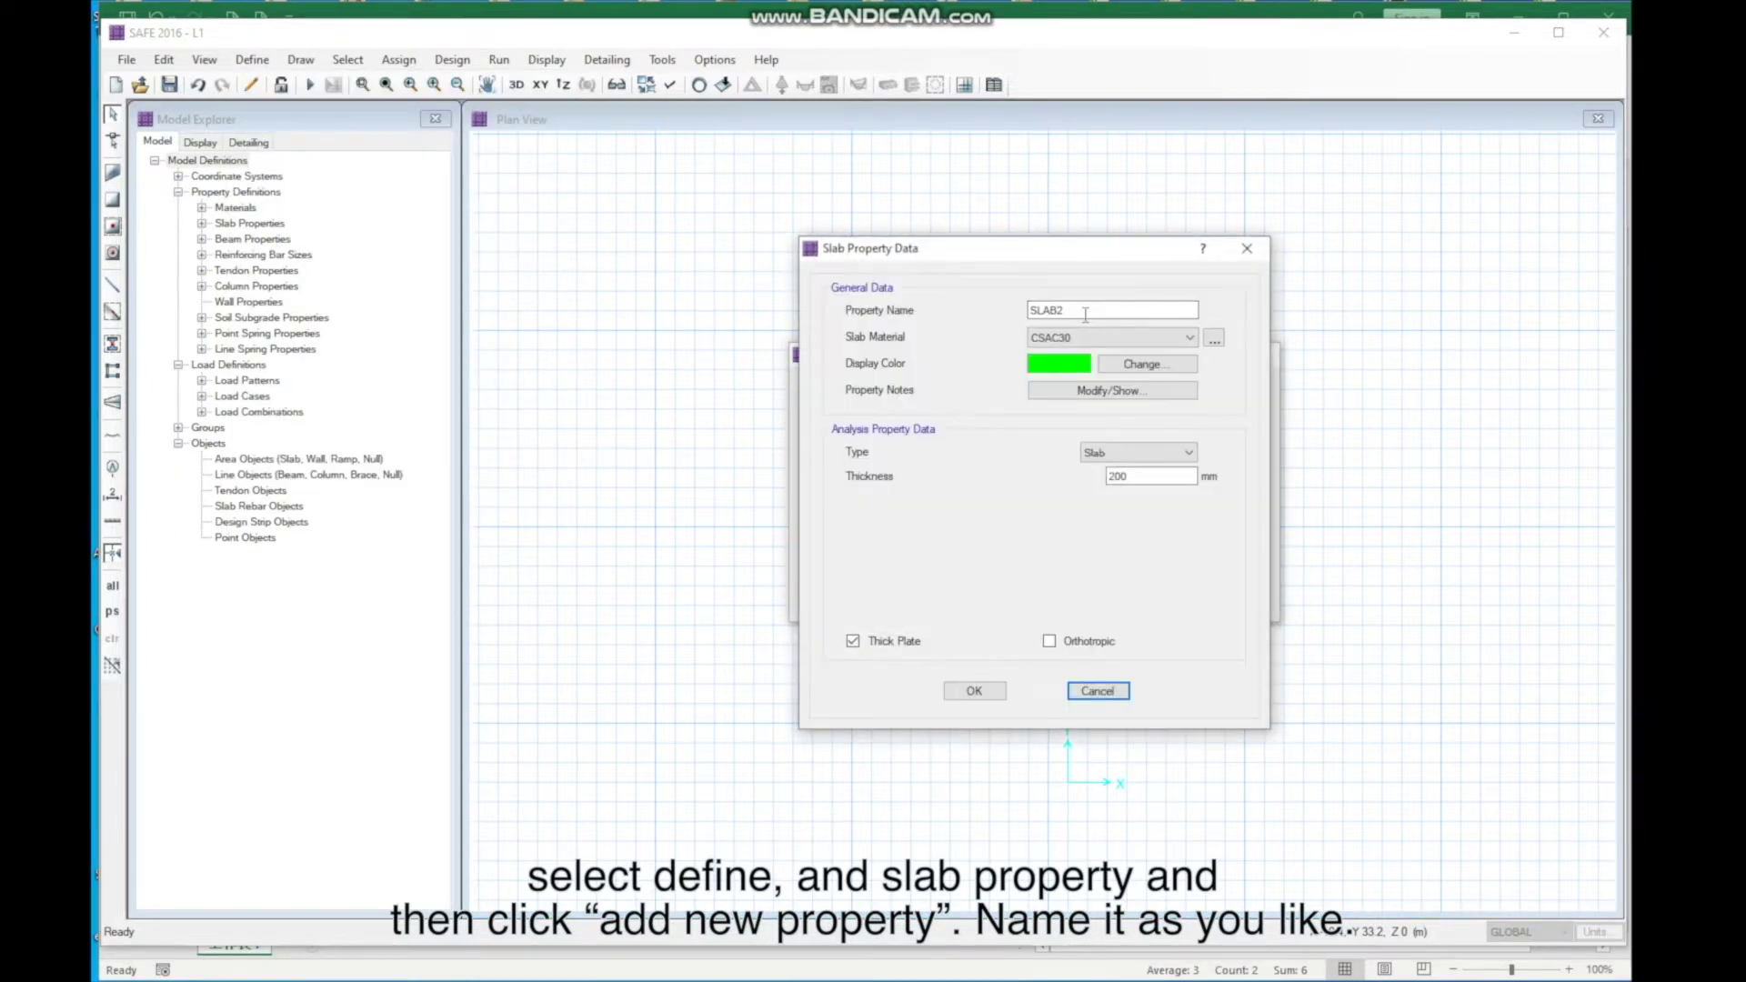
{"action": "double_click", "coordinate": [1092, 310]}
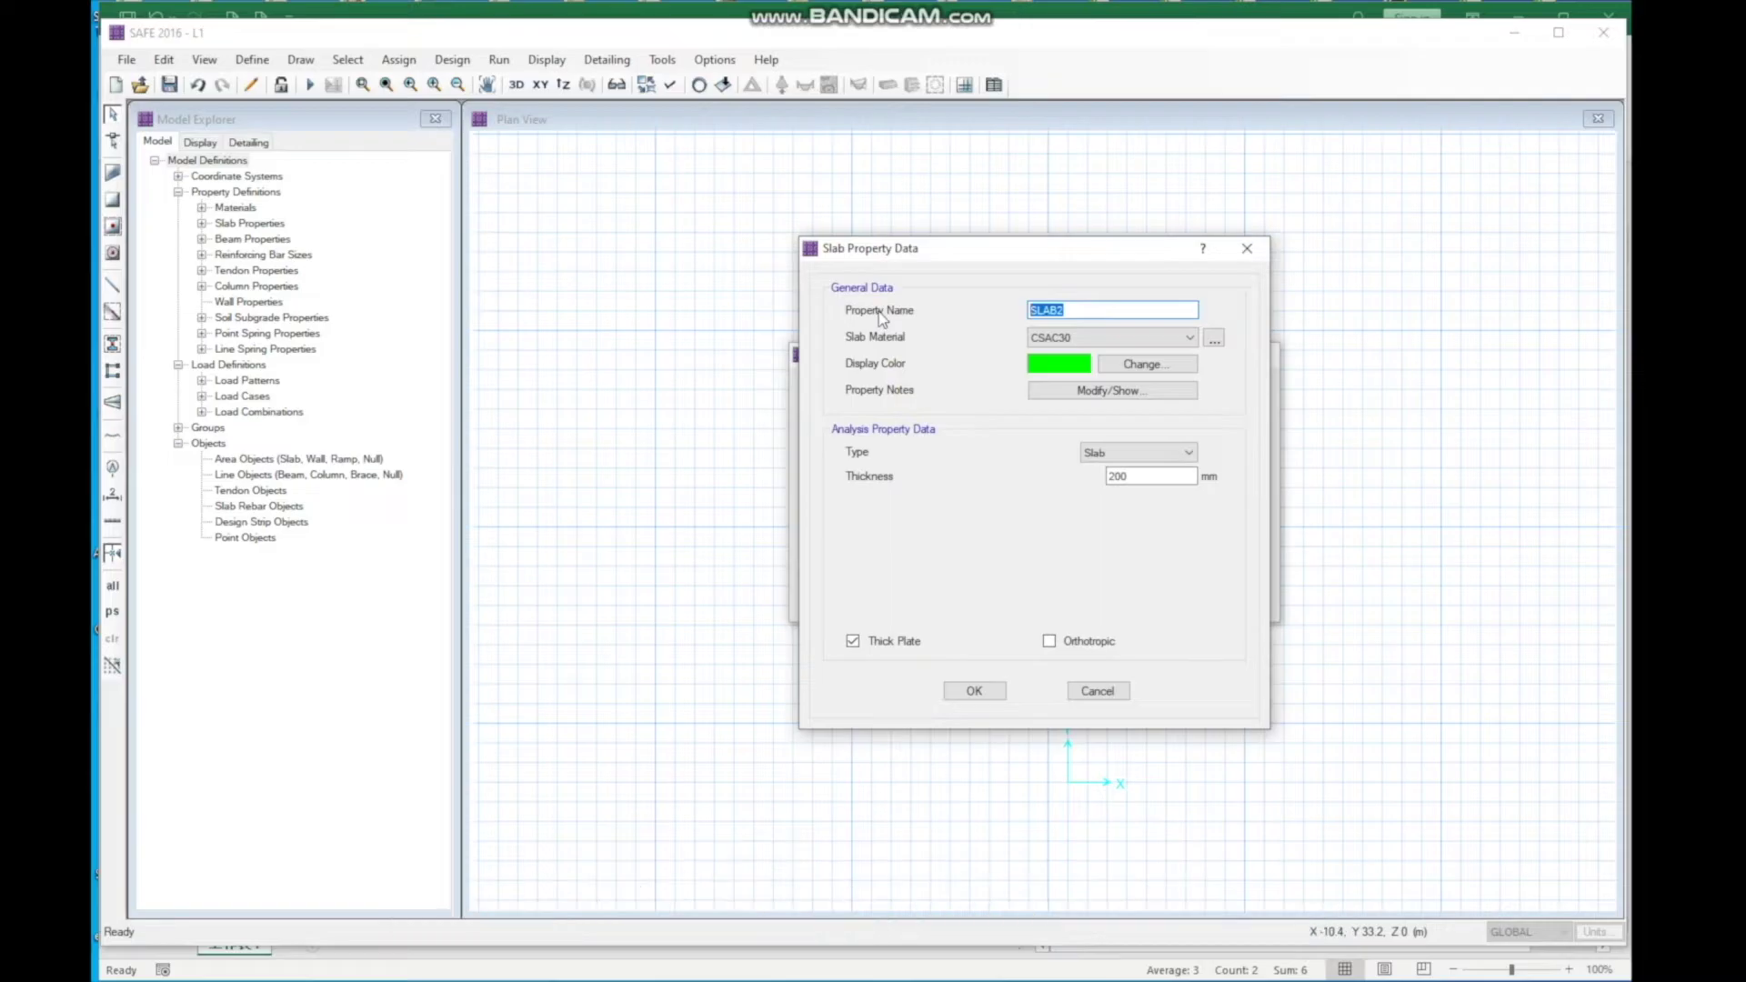
{"action": "key", "text": "BackSpace"}
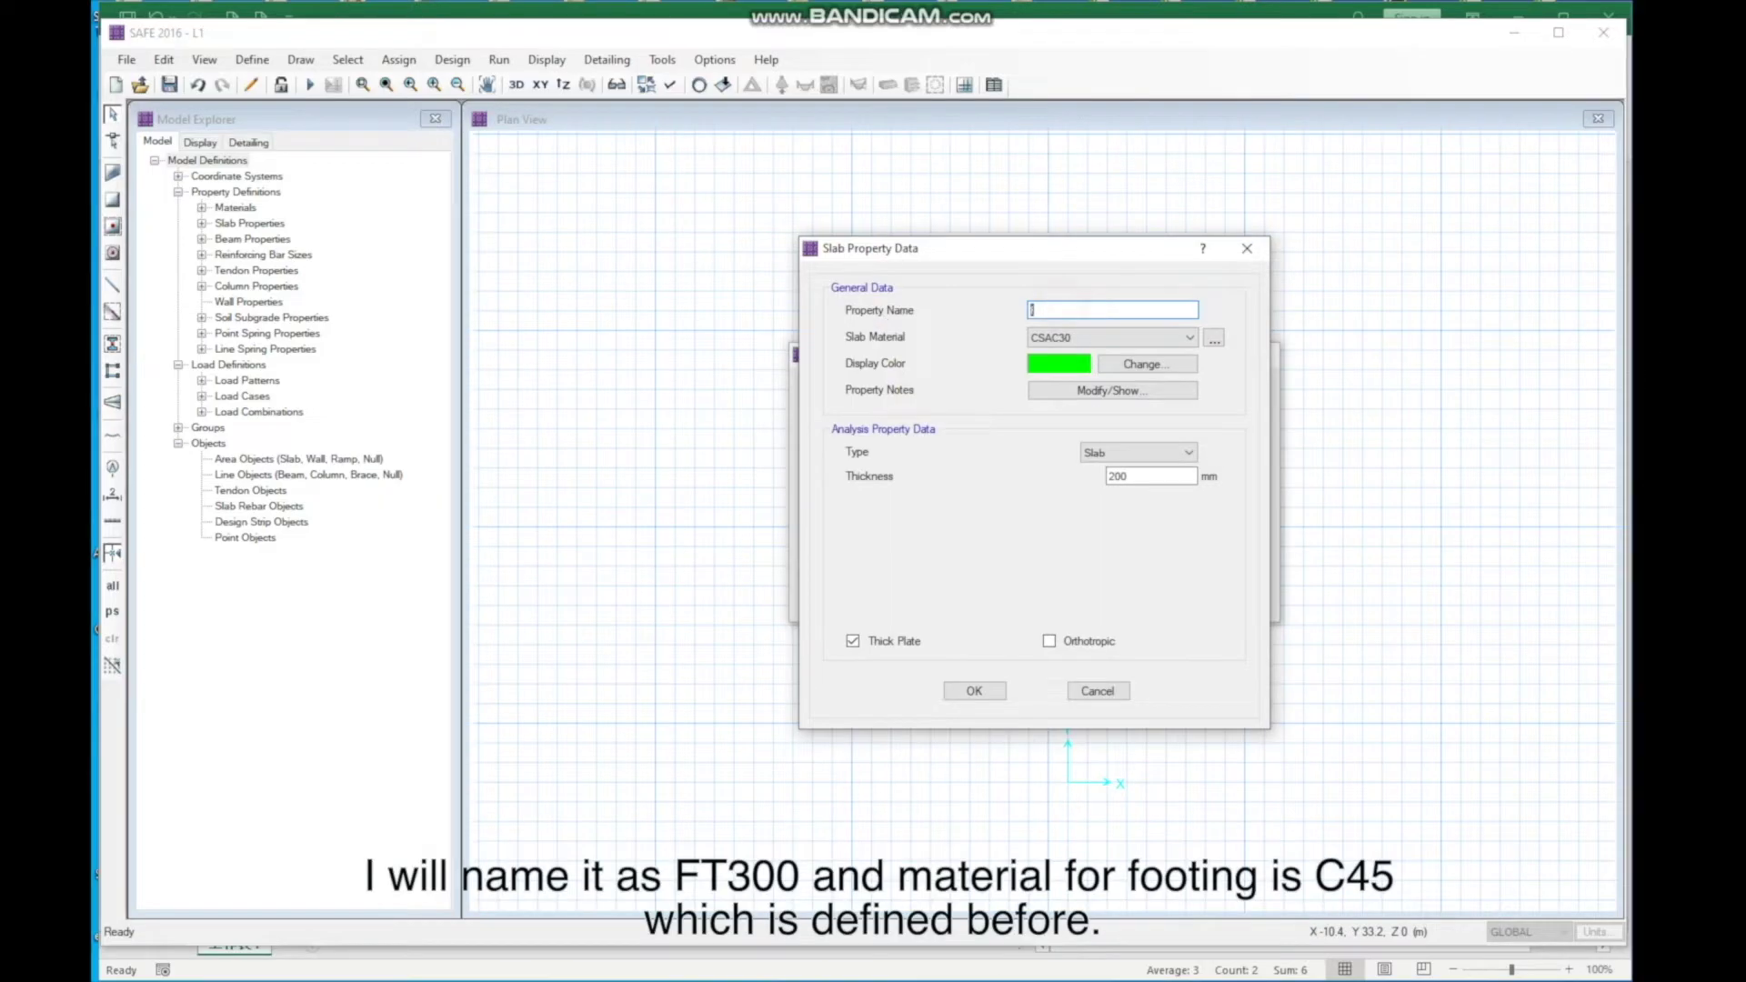
{"action": "type", "text": "FT300"}
Step: Assign material C45 and a 300 mm thickness to the FT300 slab property and accept it
{"action": "left_click", "coordinate": [1062, 337]}
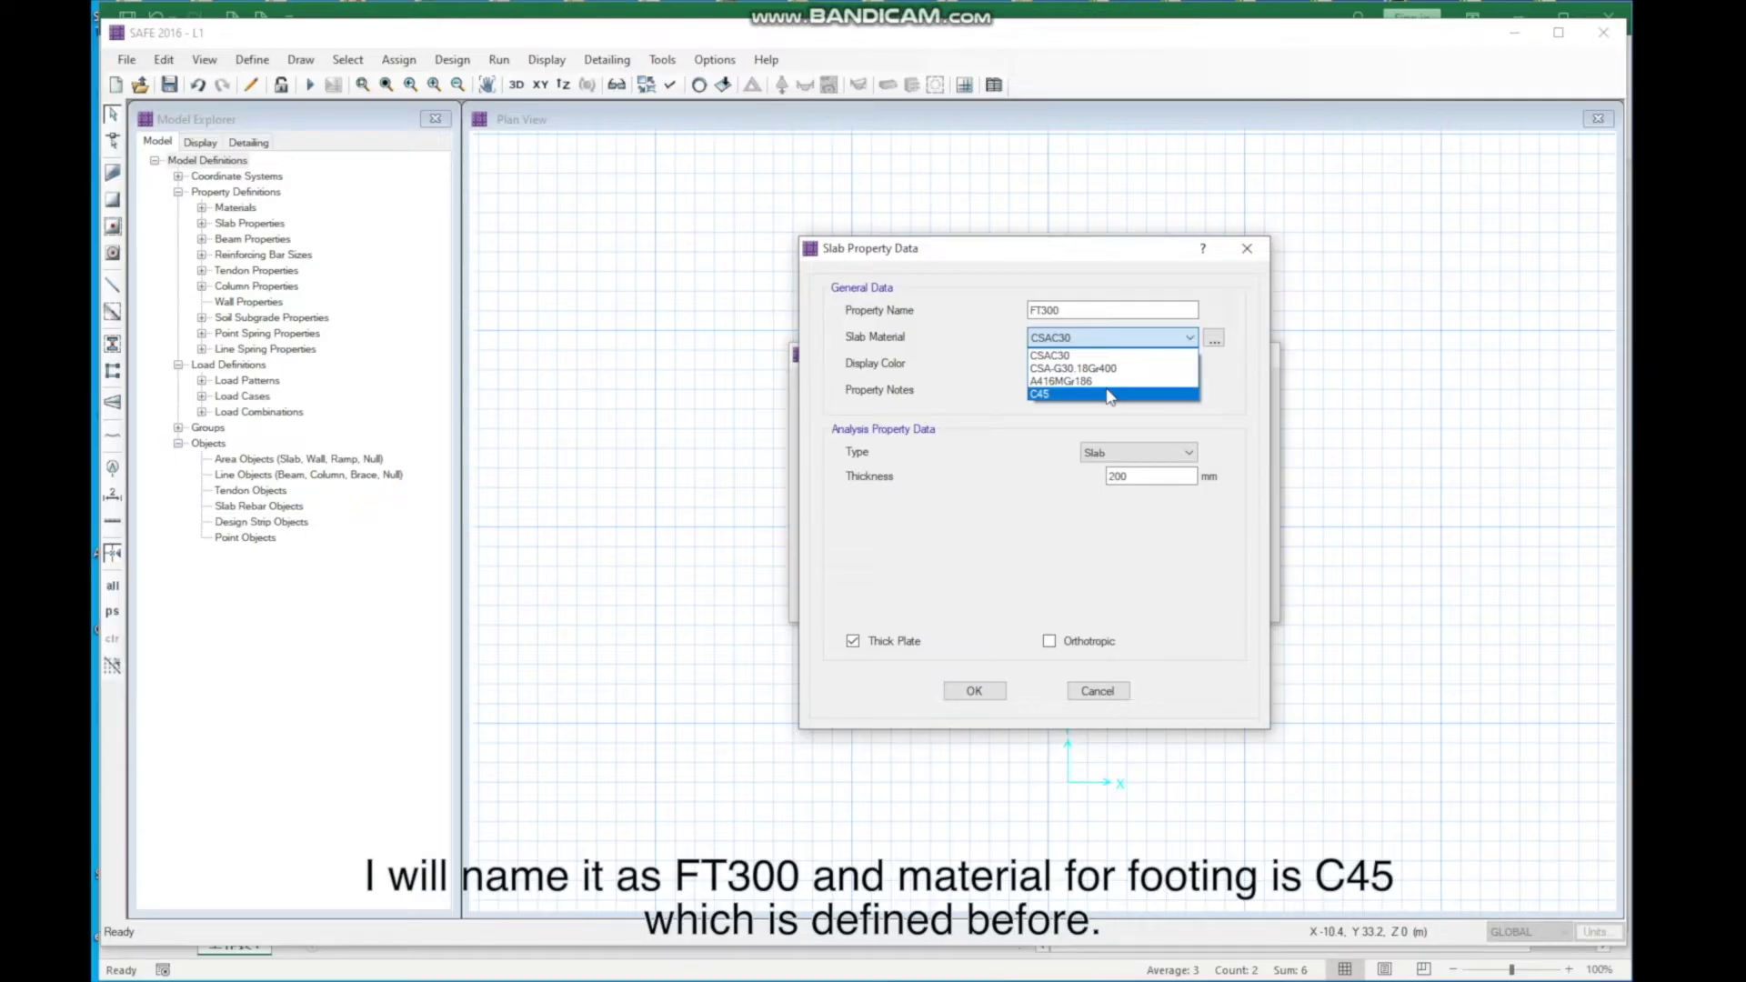
{"action": "left_click", "coordinate": [1109, 394]}
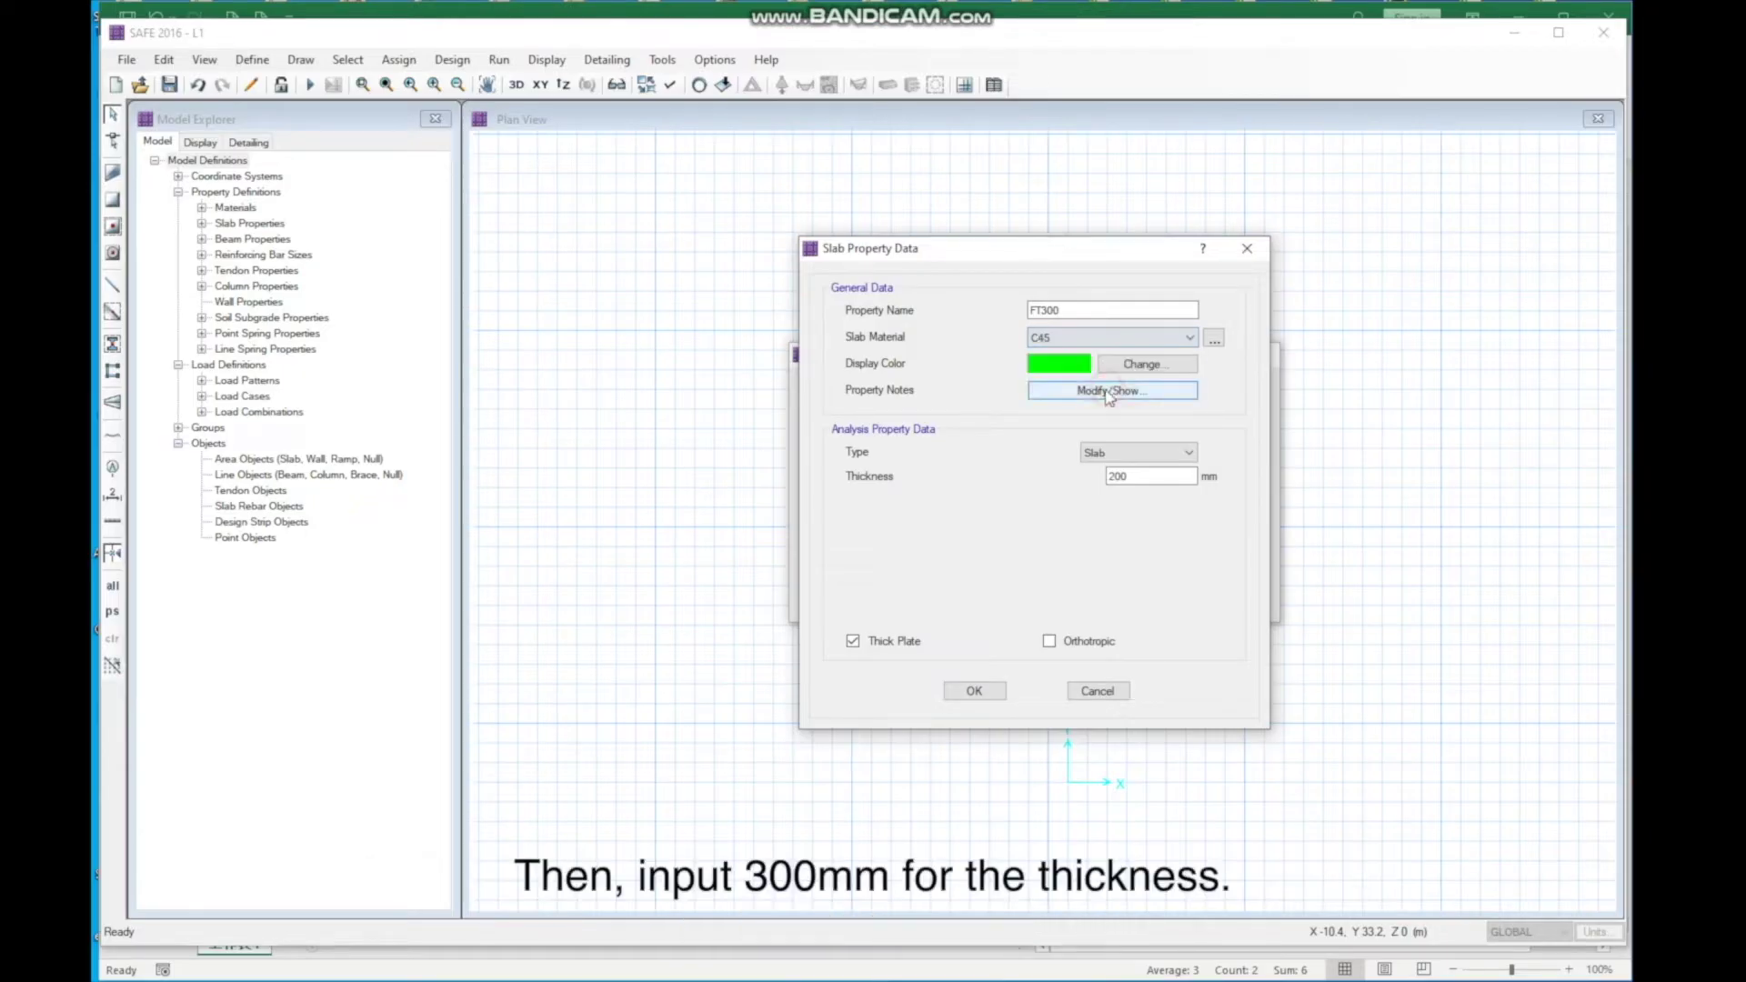
{"action": "double_click", "coordinate": [1155, 475]}
{"action": "type", "text": "300"}
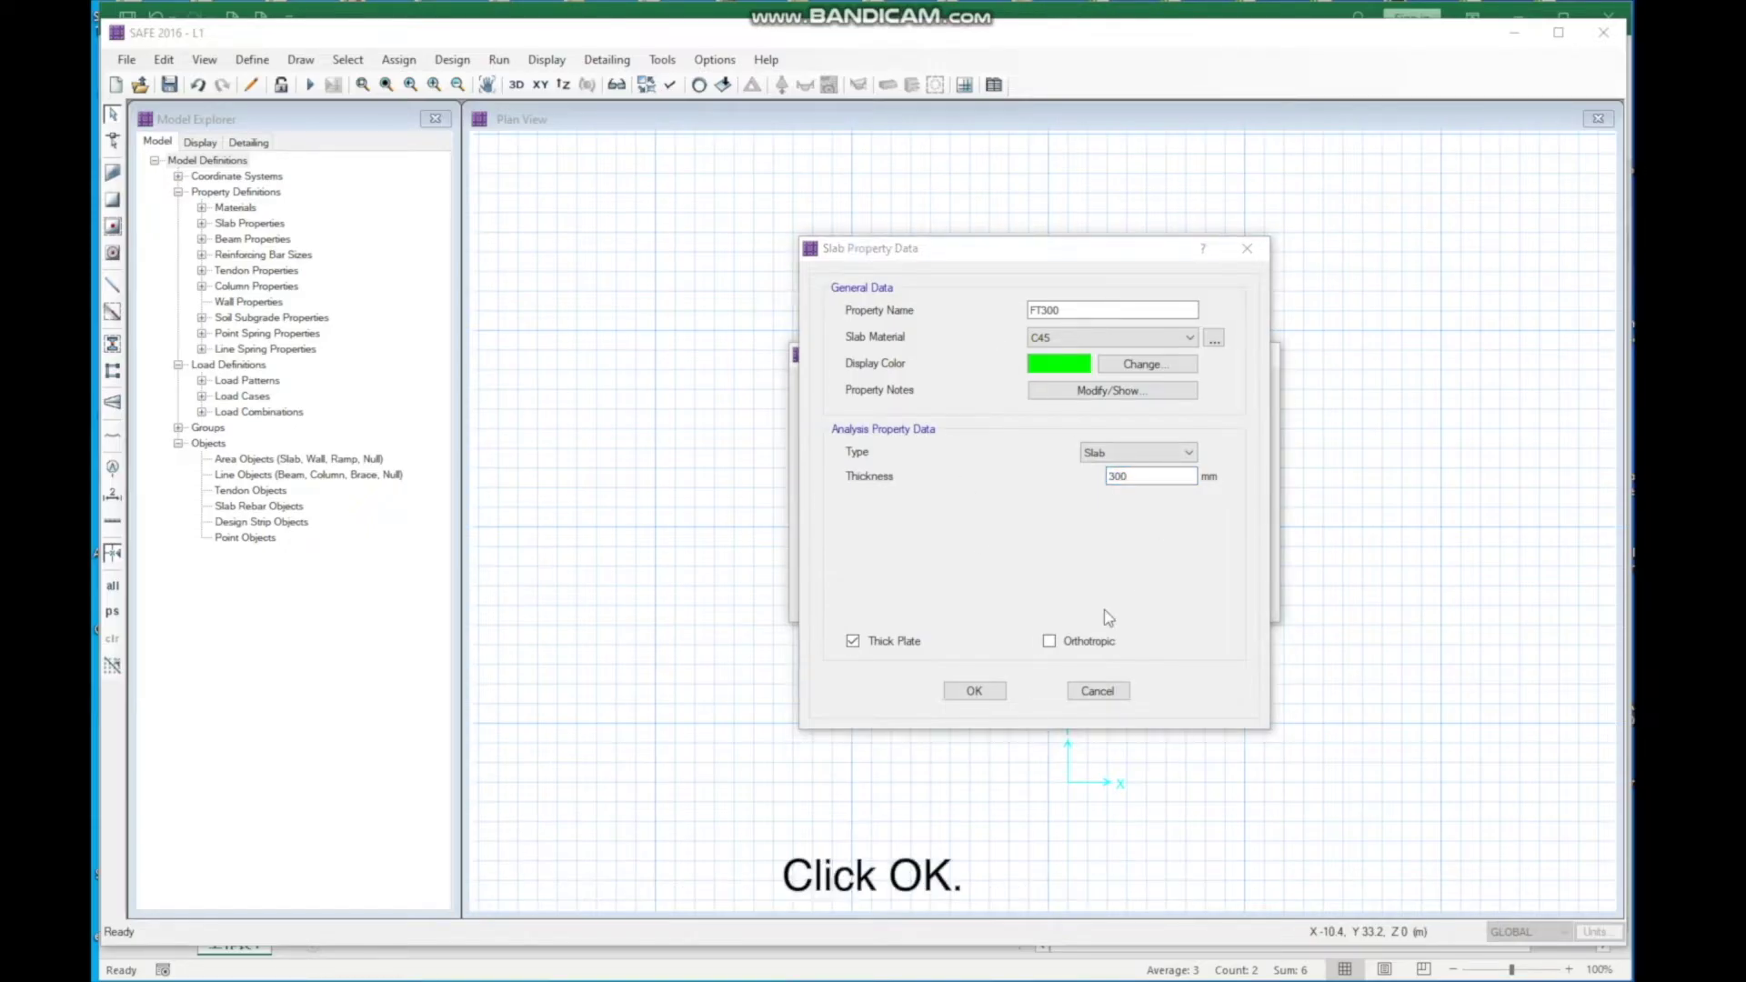
{"action": "left_click", "coordinate": [974, 691]}
{"action": "left_click", "coordinate": [1141, 550]}
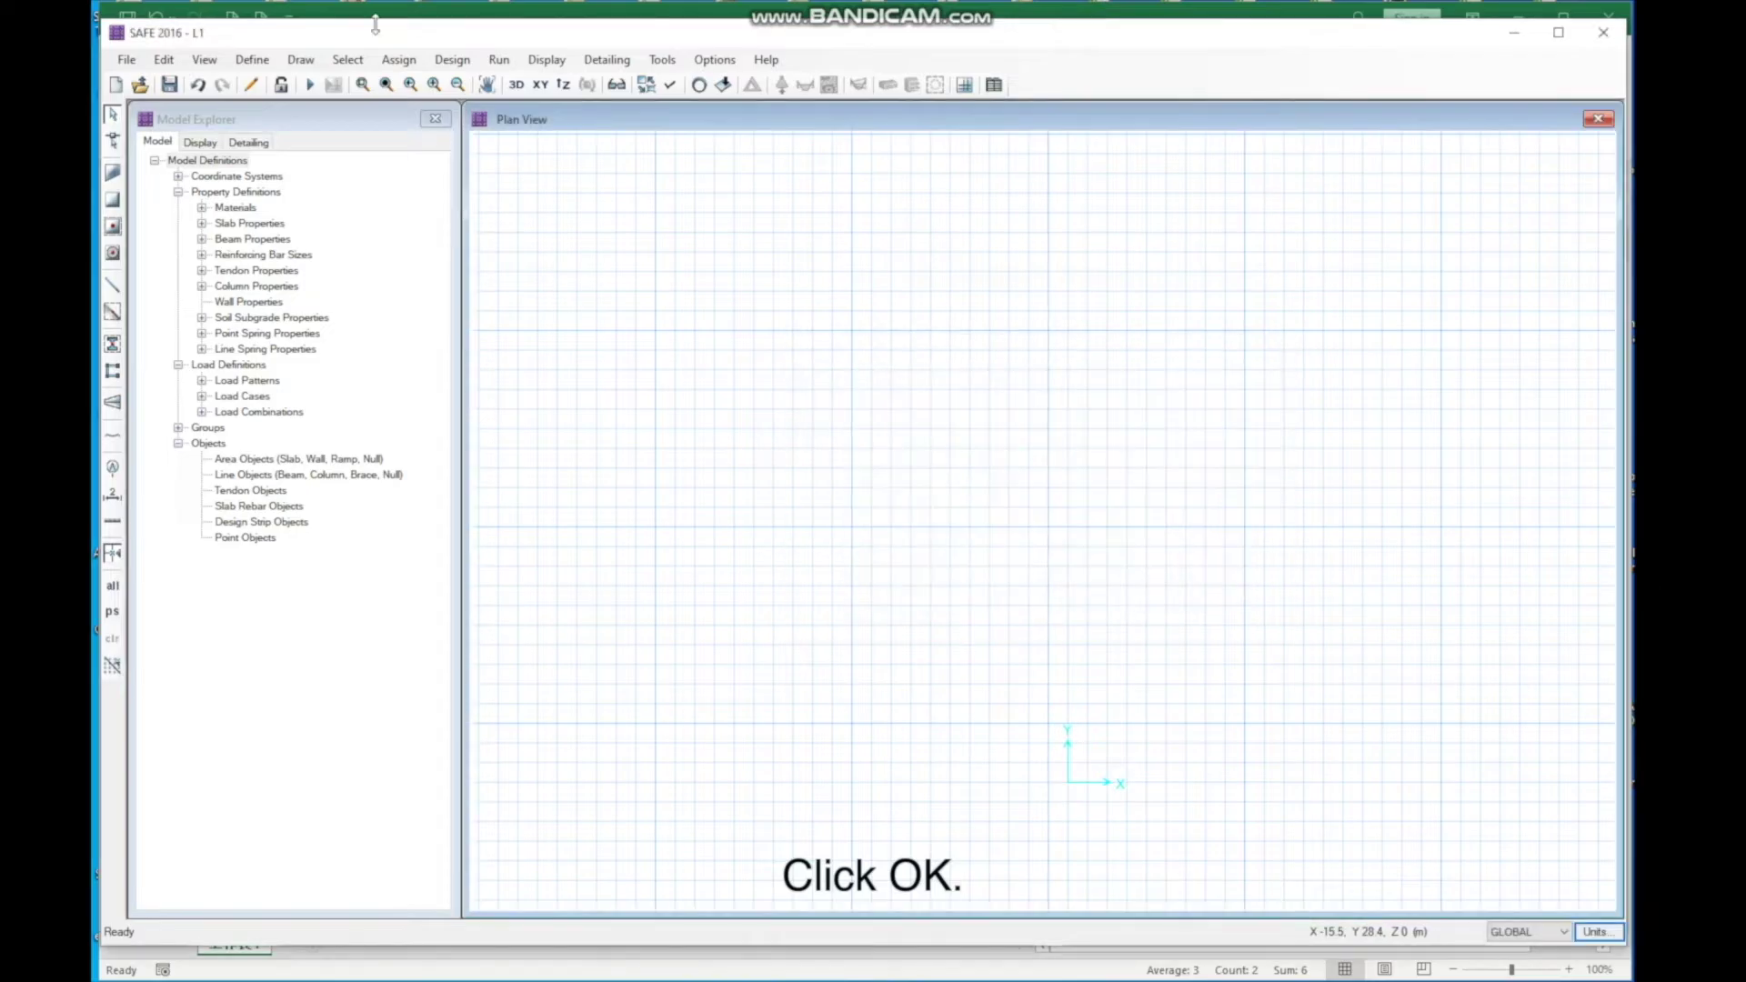
Step: Add a new soil subgrade property named FT1
{"action": "left_click", "coordinate": [255, 66]}
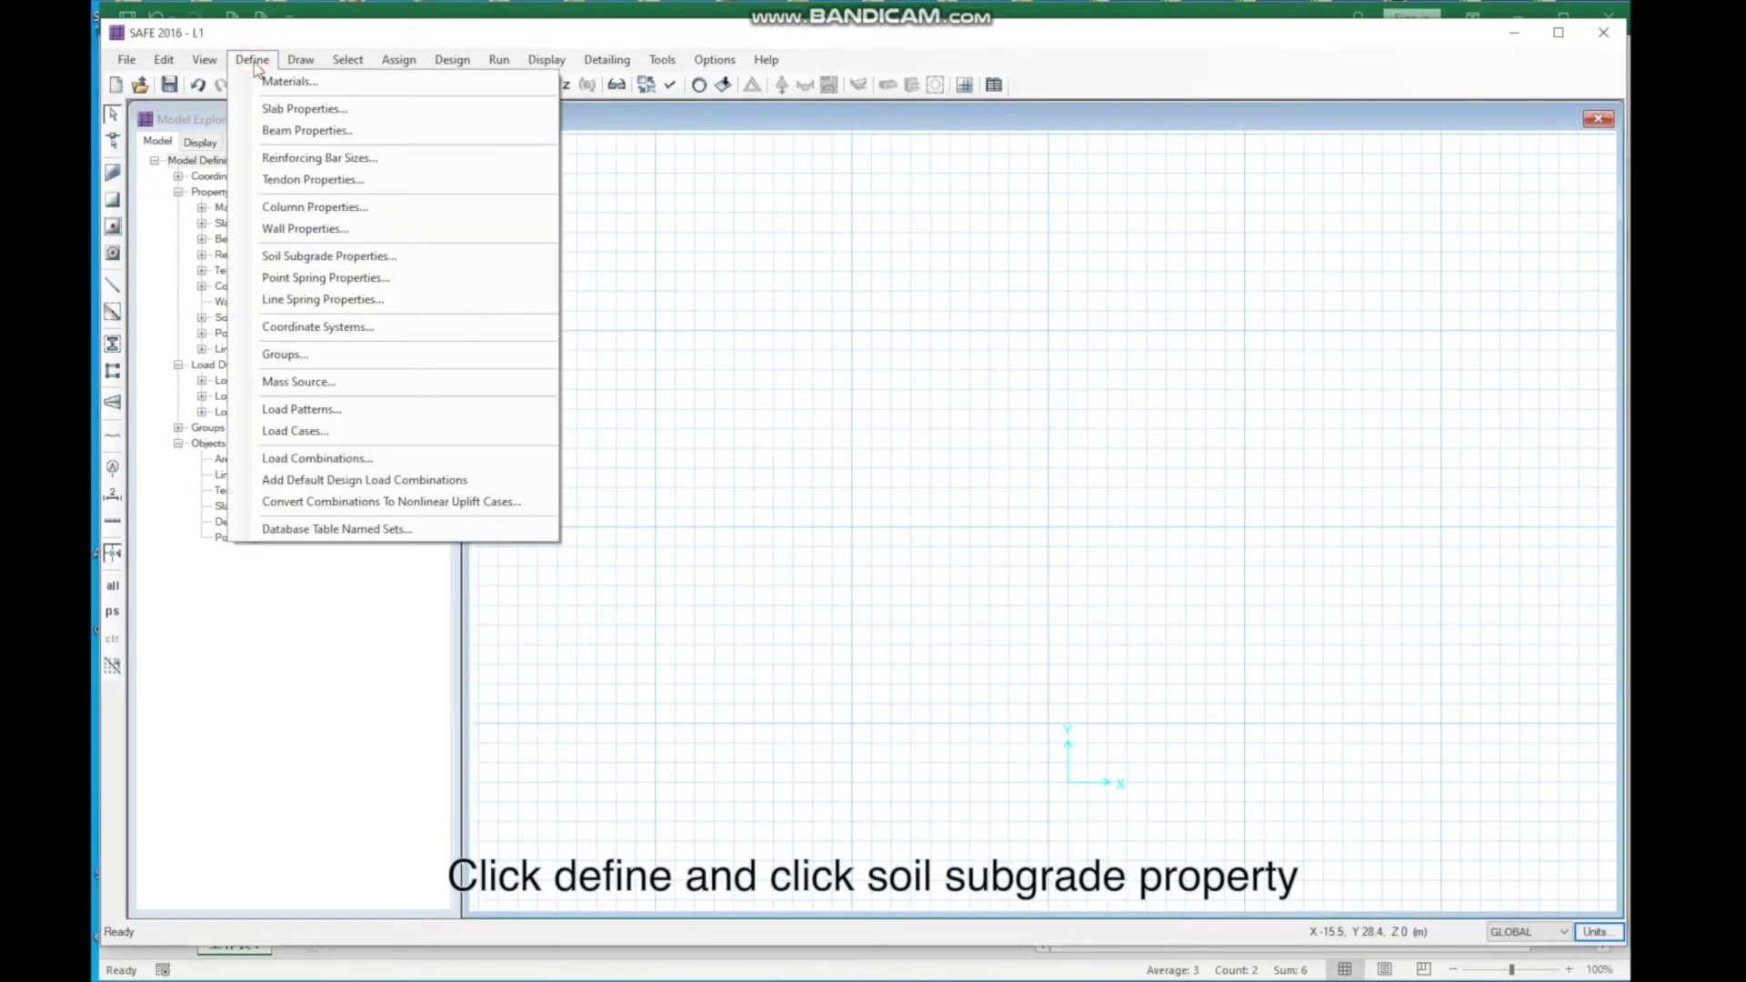
{"action": "left_click", "coordinate": [364, 258]}
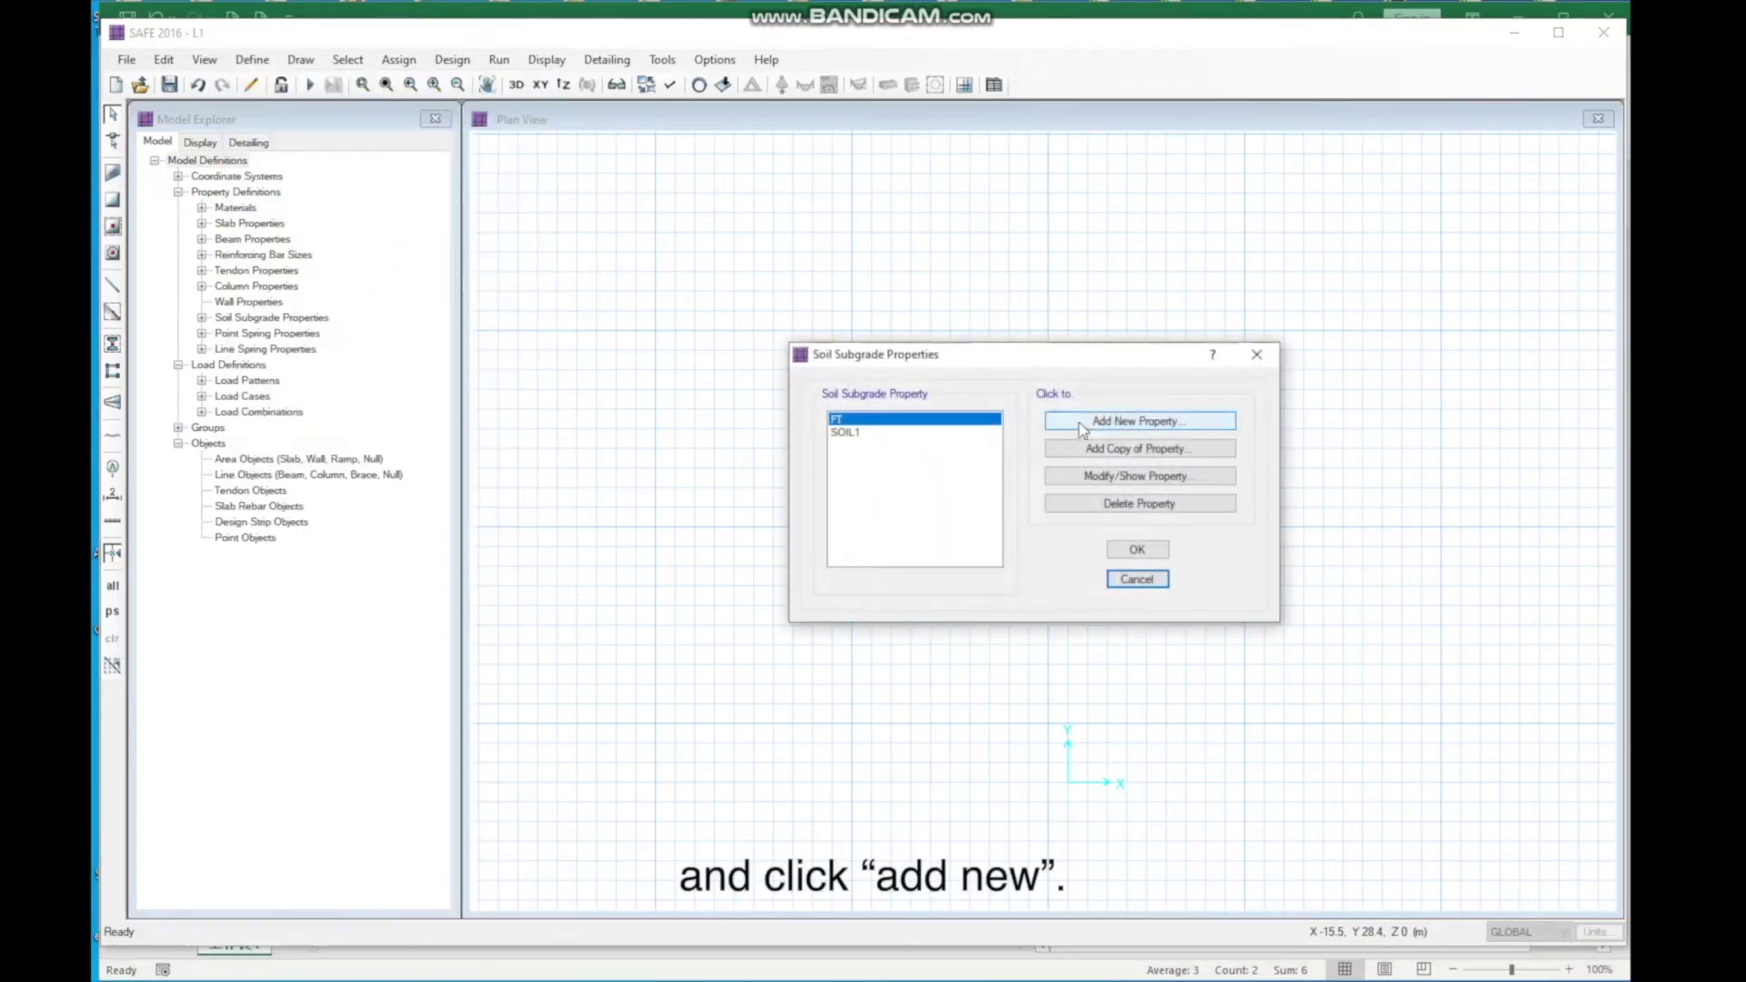
{"action": "left_click", "coordinate": [1155, 420]}
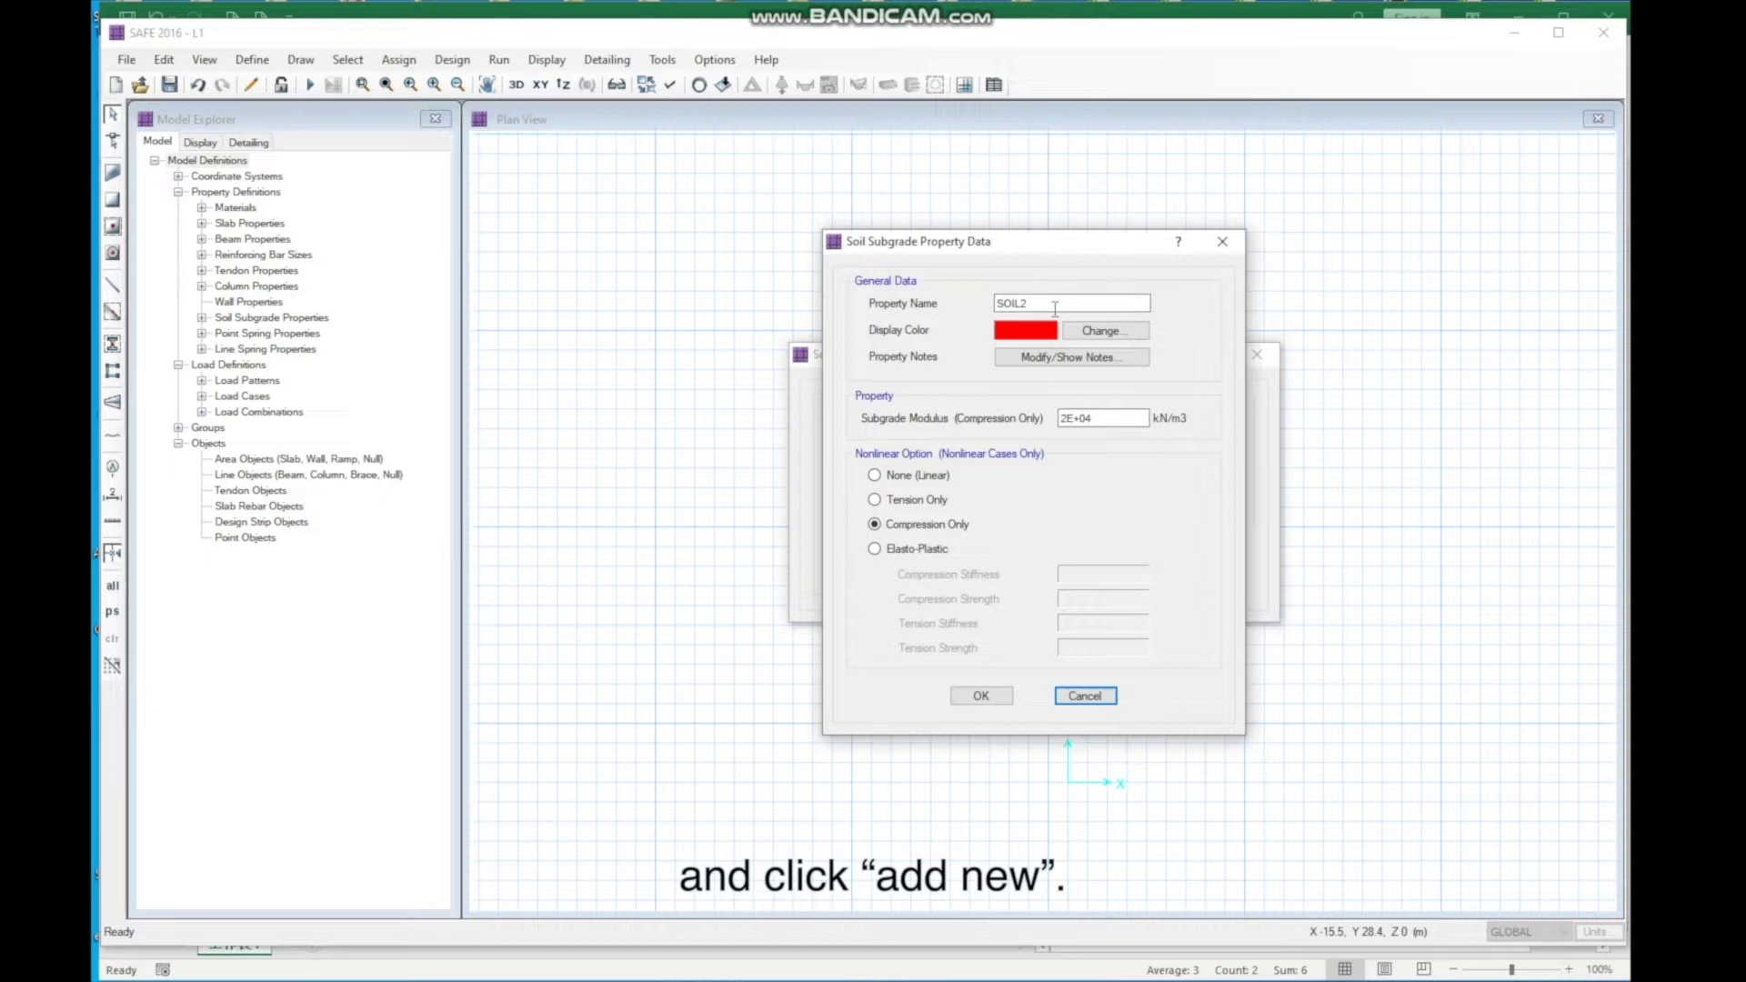
{"action": "left_click_drag", "start_coordinate": [1041, 242], "coordinate": [1126, 259]}
{"action": "left_click", "coordinate": [1116, 321]}
{"action": "double_click", "coordinate": [1109, 322]}
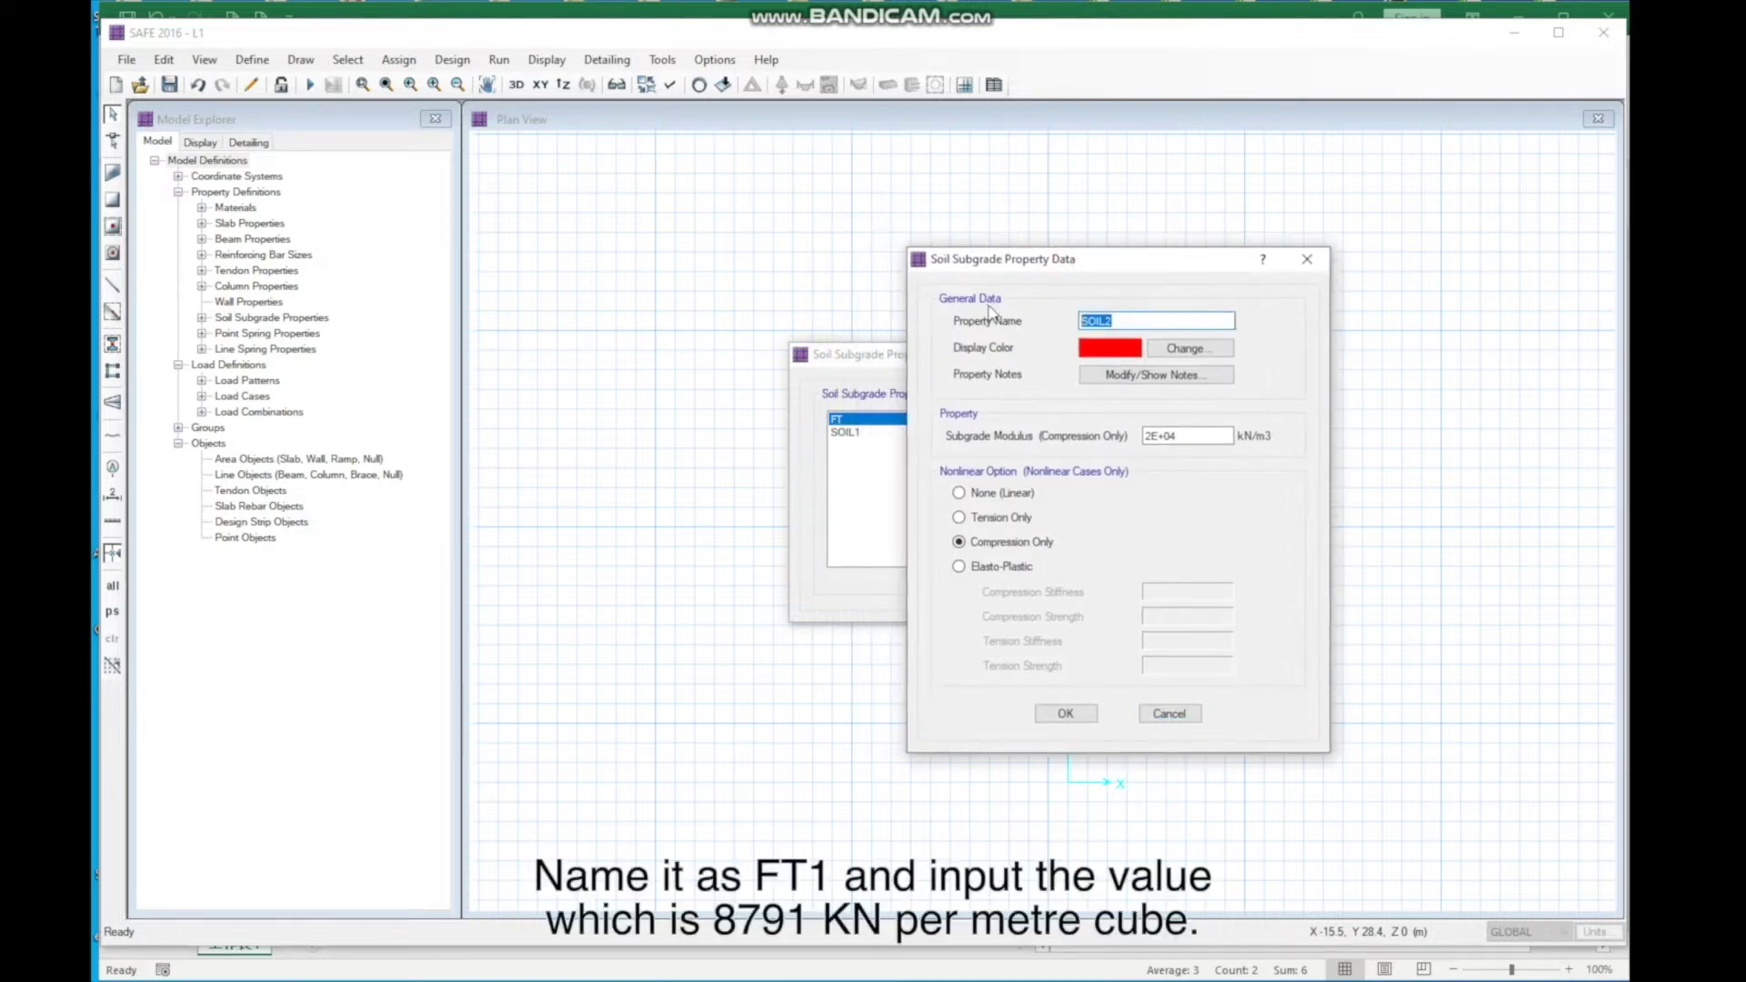
{"action": "type", "text": "ft"}
Step: Look up the soil subgrade spring value in the Excel sheet, set FT1's subgrade modulus to 8791 kN/m3, and accept the property
{"action": "left_click", "coordinate": [684, 8]}
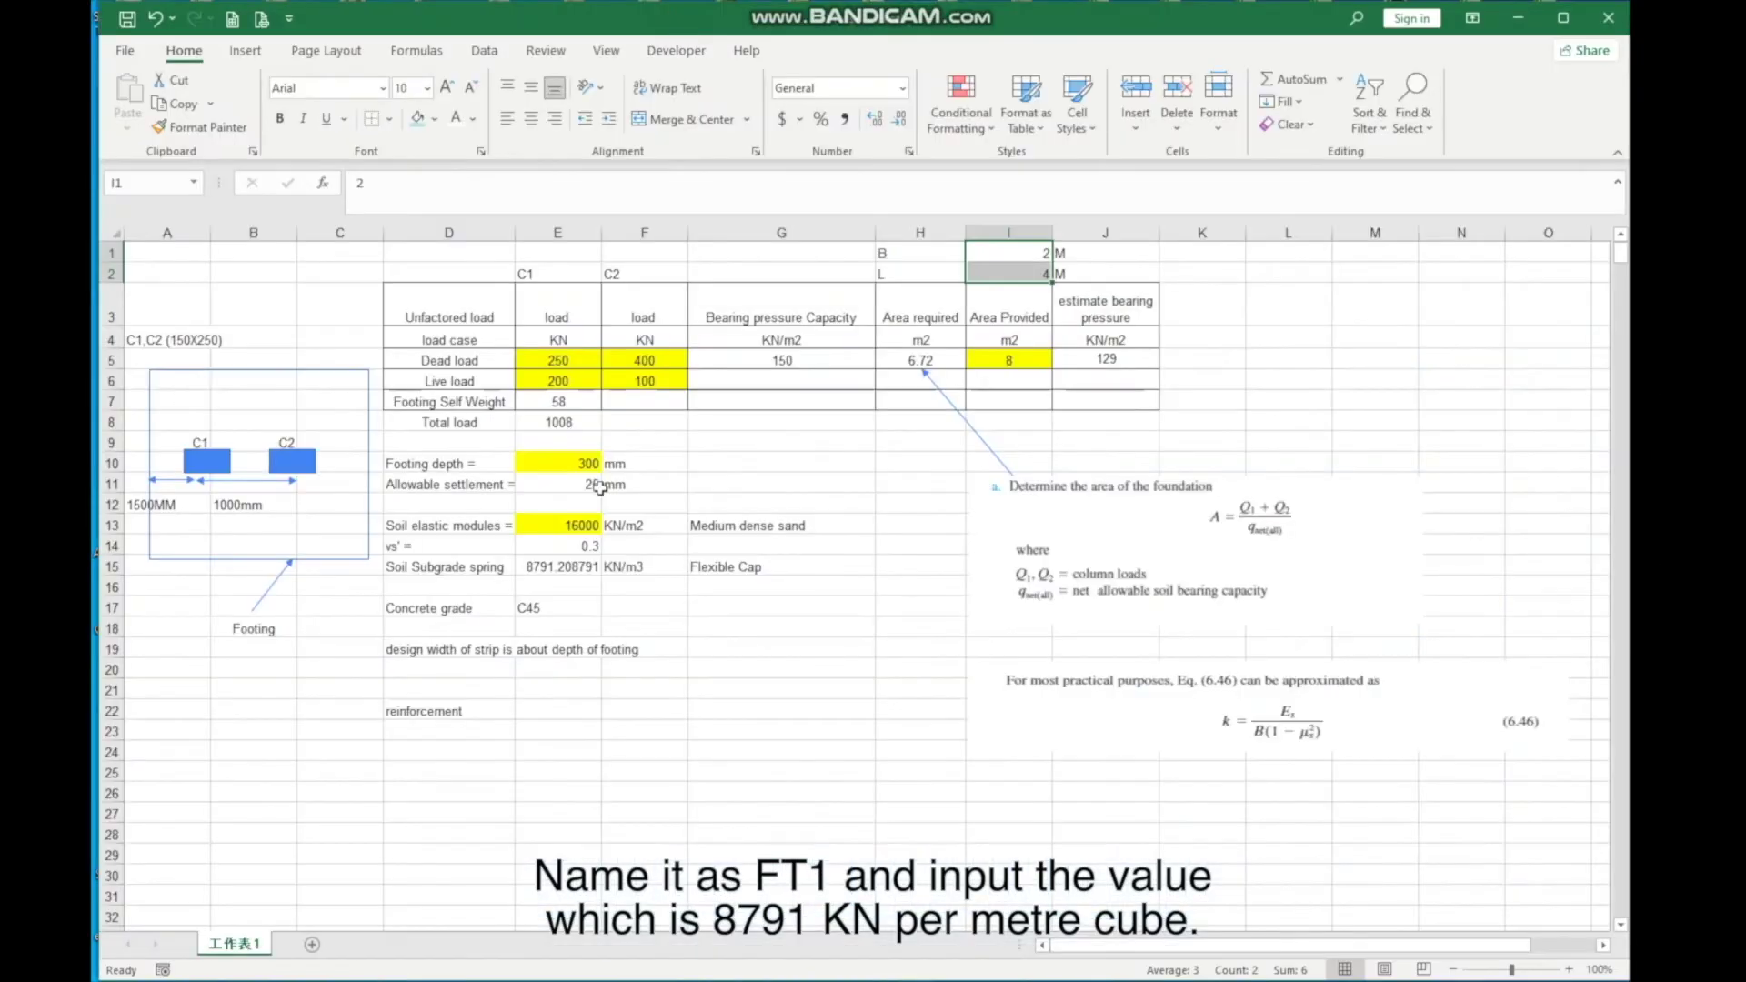
{"action": "left_click", "coordinate": [559, 567]}
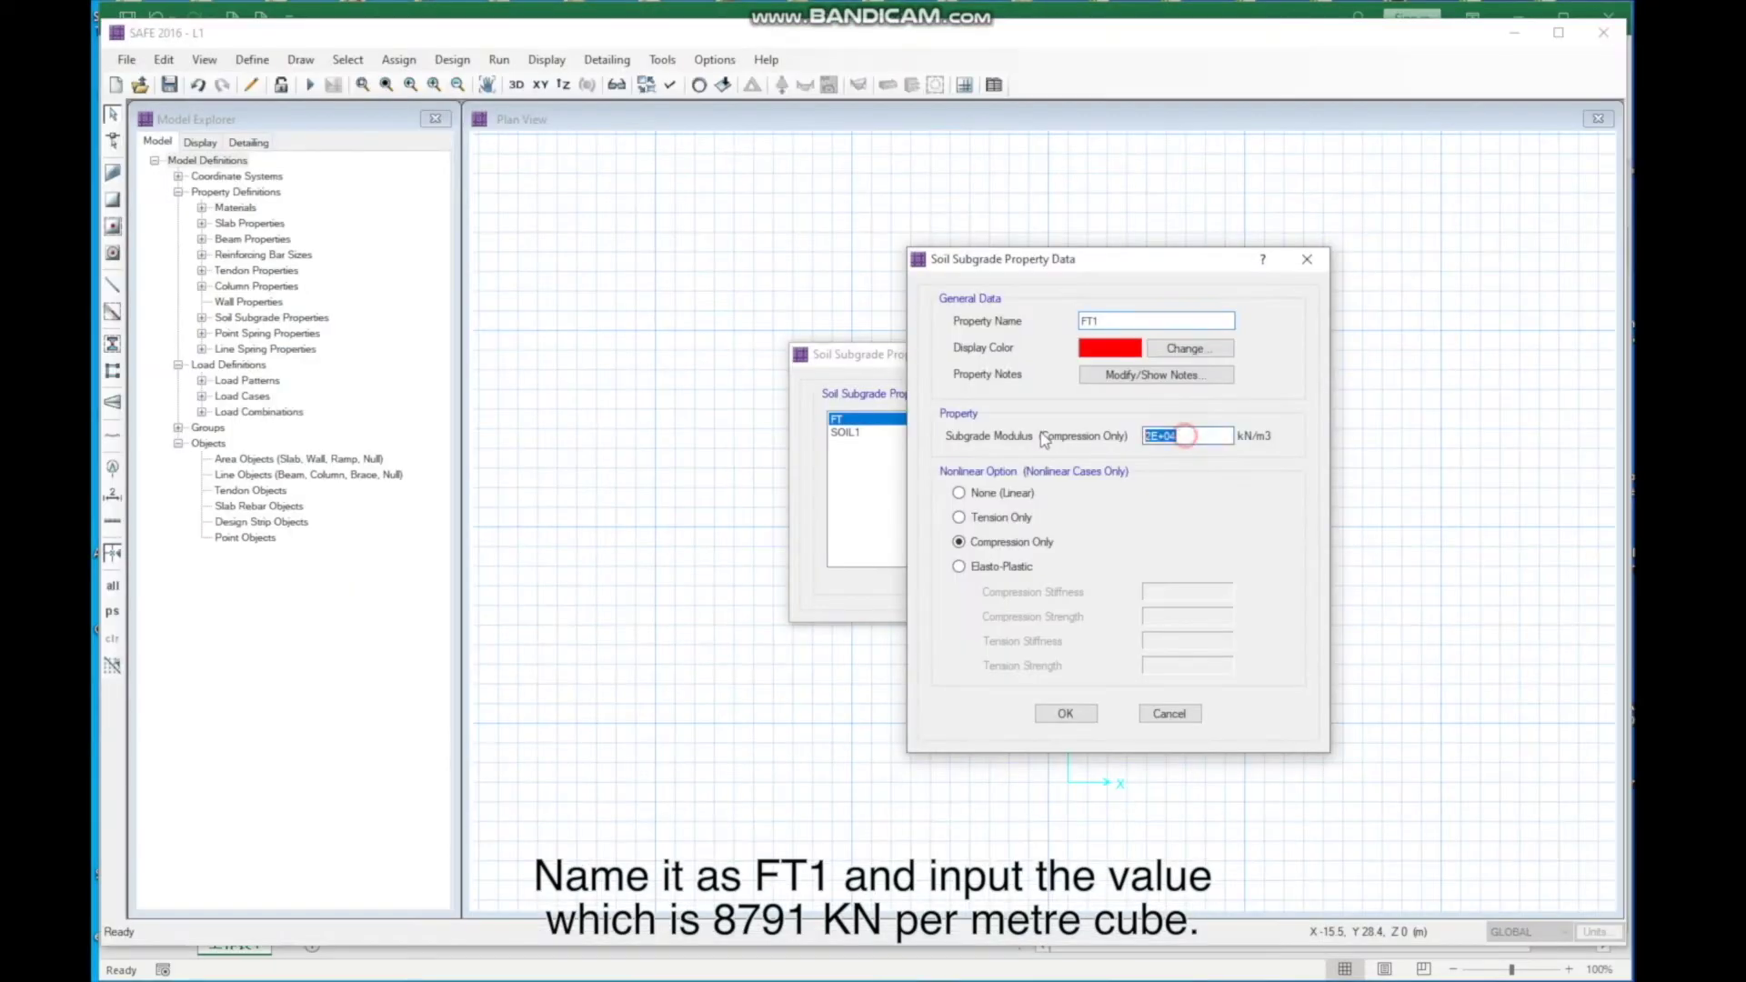
{"action": "key", "text": "alt+Tab"}
{"action": "type", "text": "8791"}
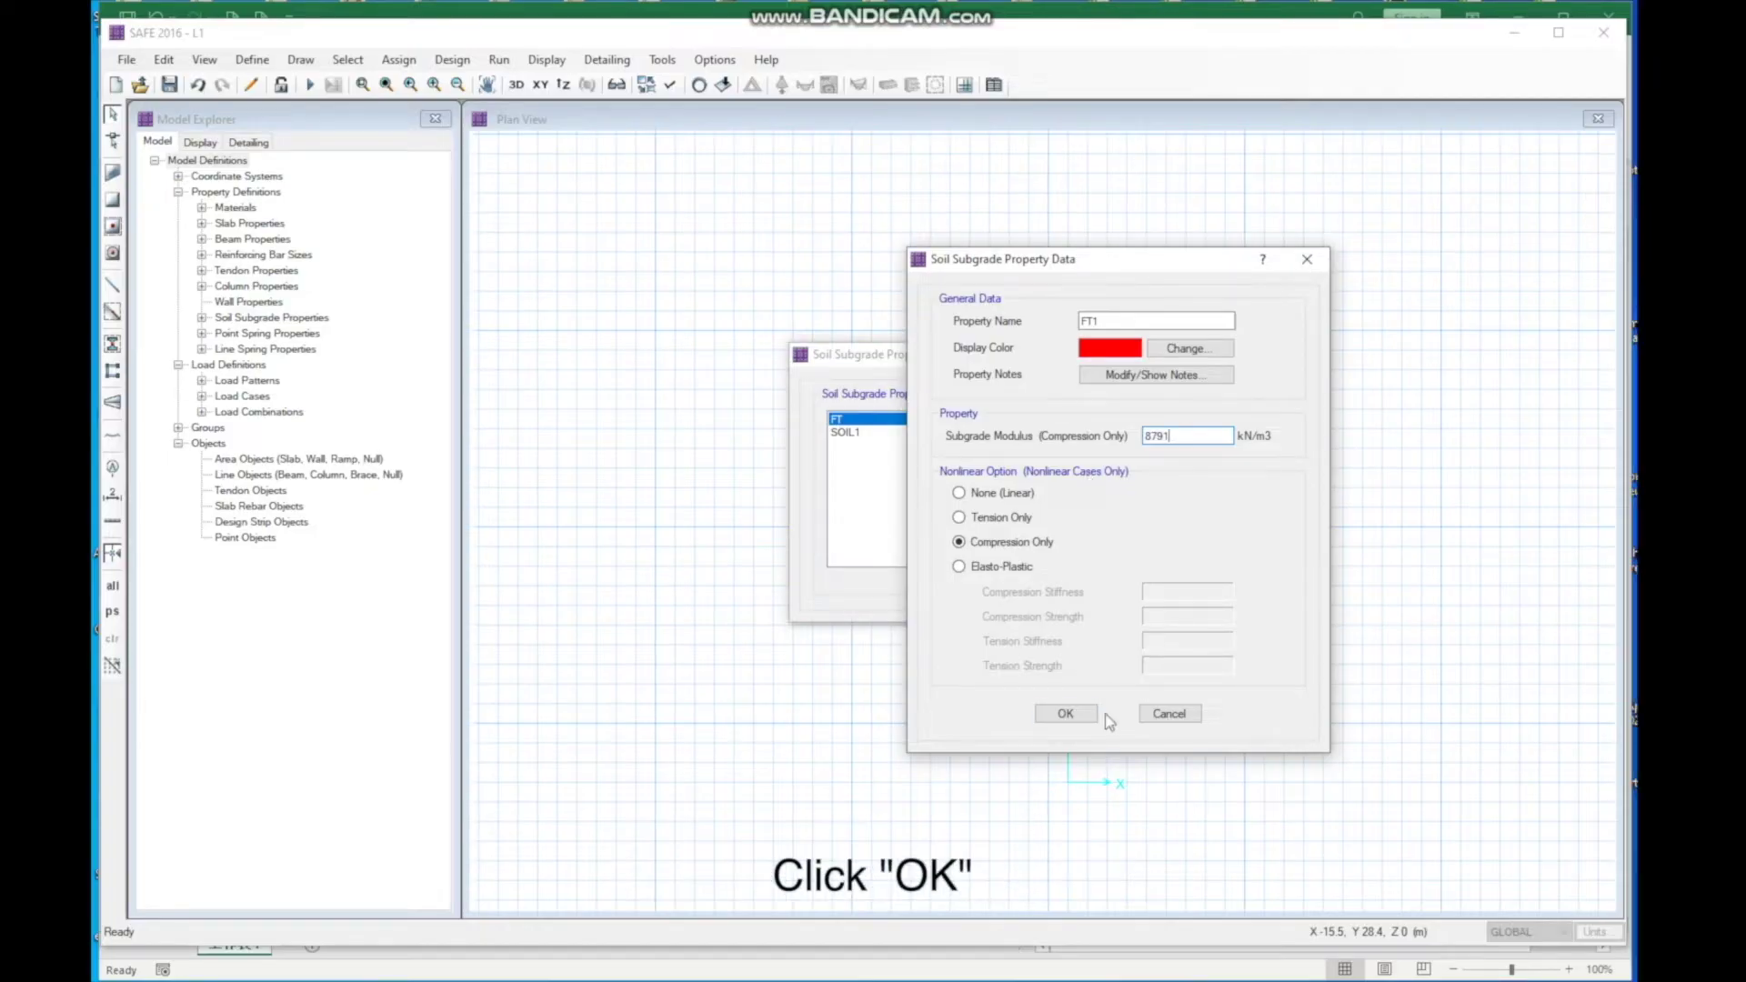
{"action": "left_click", "coordinate": [1078, 714]}
{"action": "left_click", "coordinate": [1137, 548]}
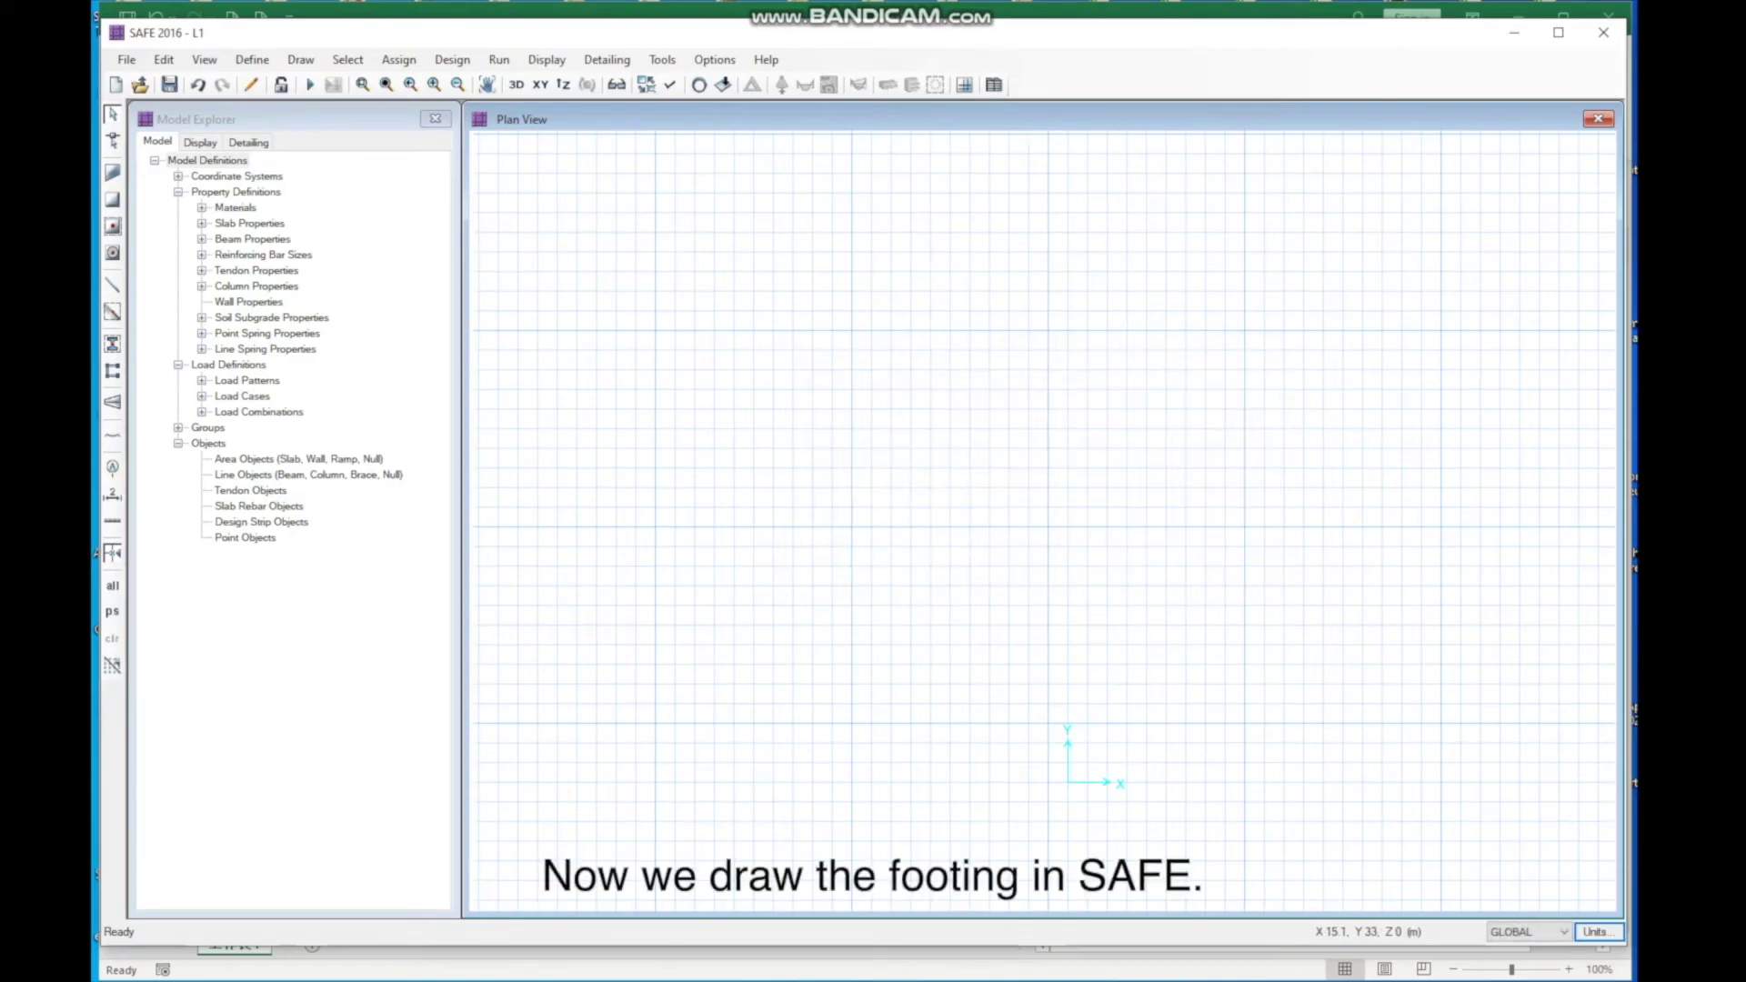
Step: Start Quick Draw Areas Around Points with slab property FT300 and check footing dimensions B and L in the Excel sheet
{"action": "left_click", "coordinate": [113, 254]}
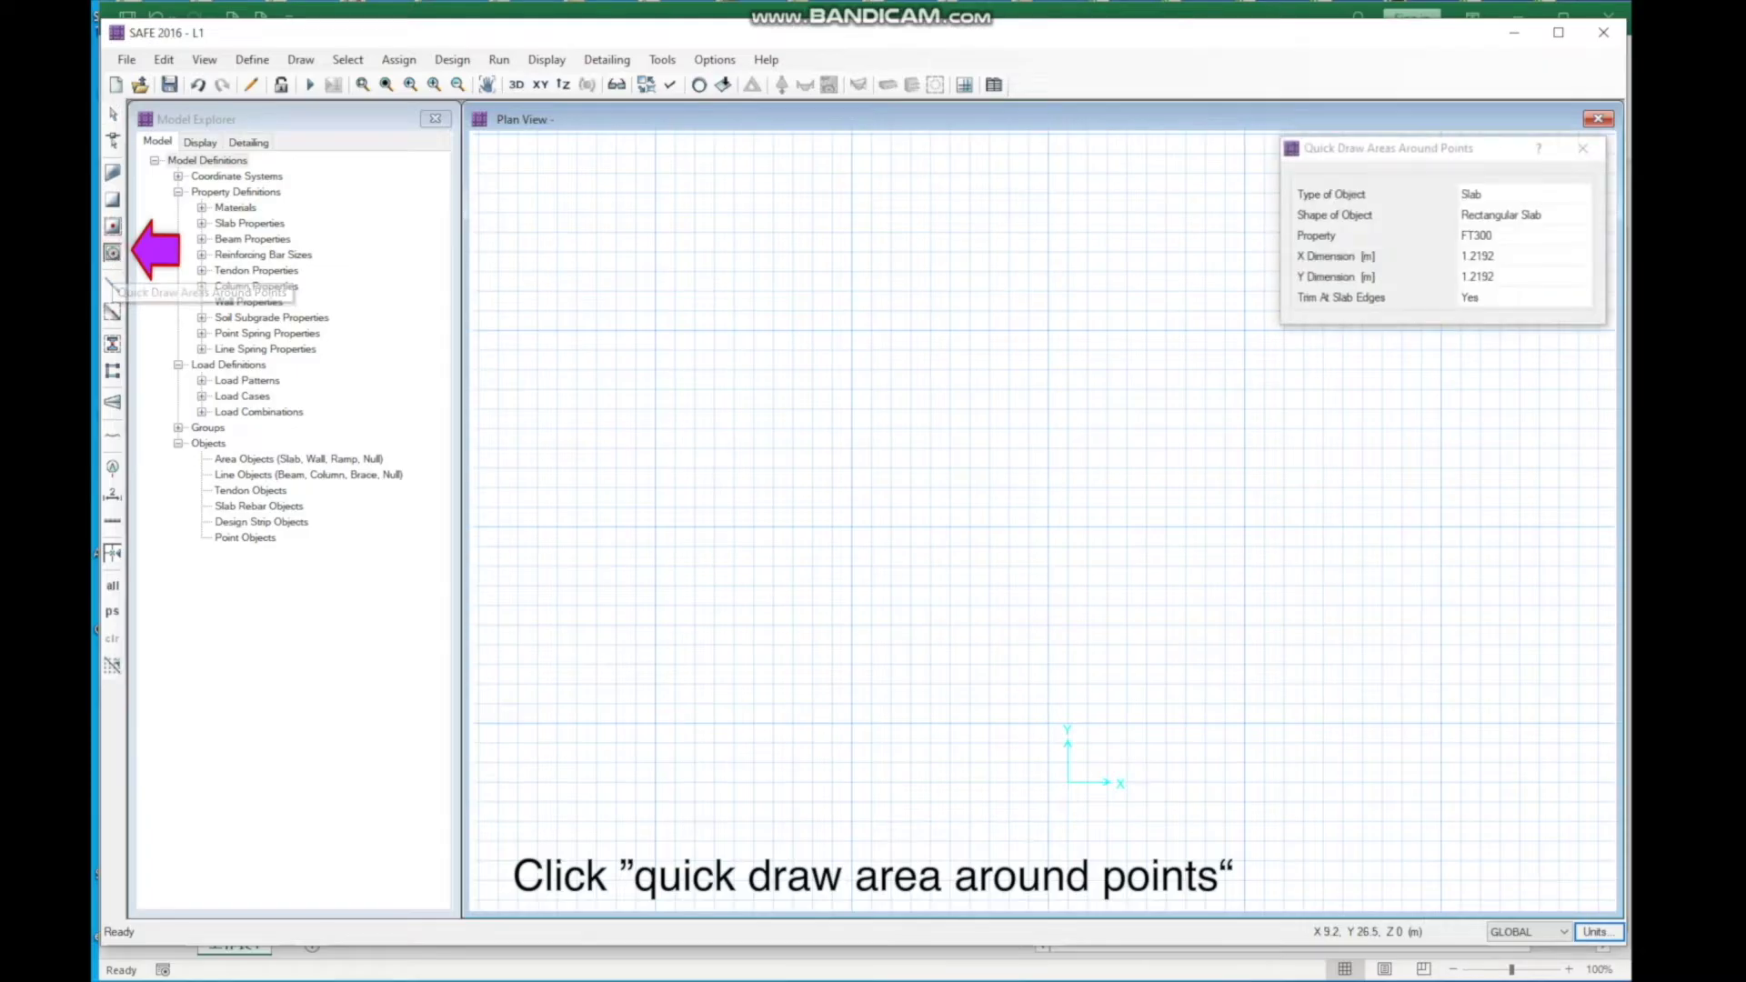
{"action": "left_click", "coordinate": [1488, 256]}
{"action": "left_click", "coordinate": [1491, 235]}
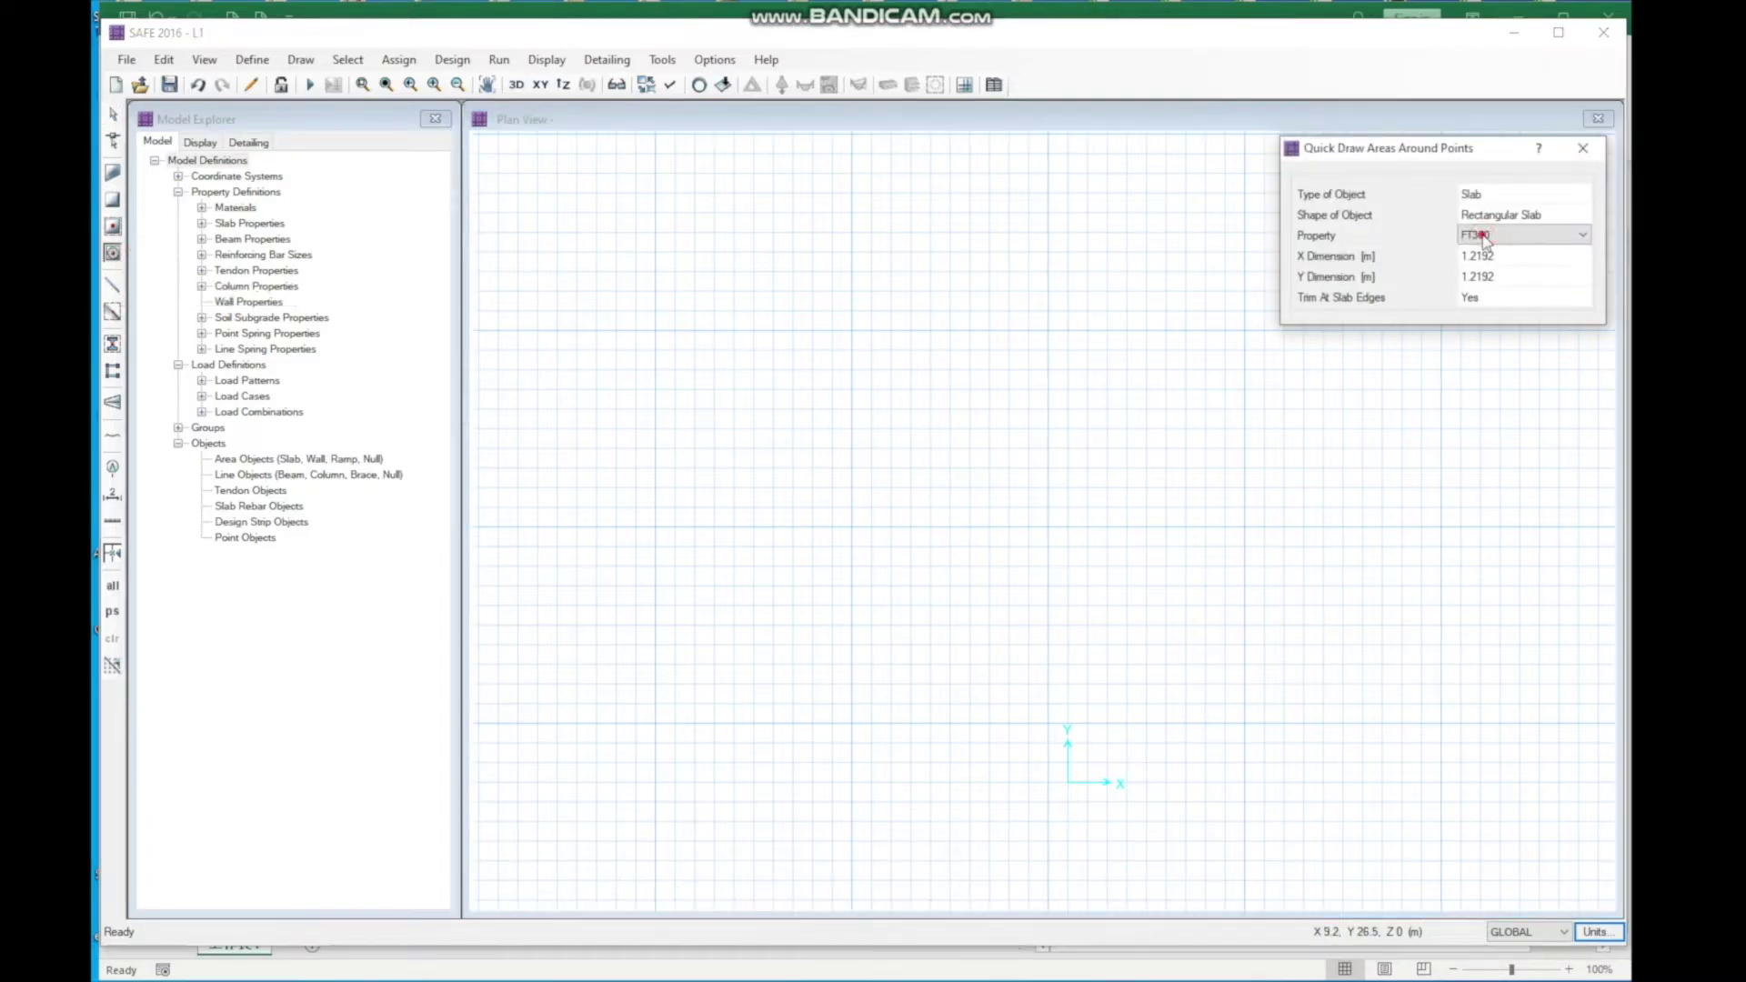
{"action": "left_click", "coordinate": [1496, 235]}
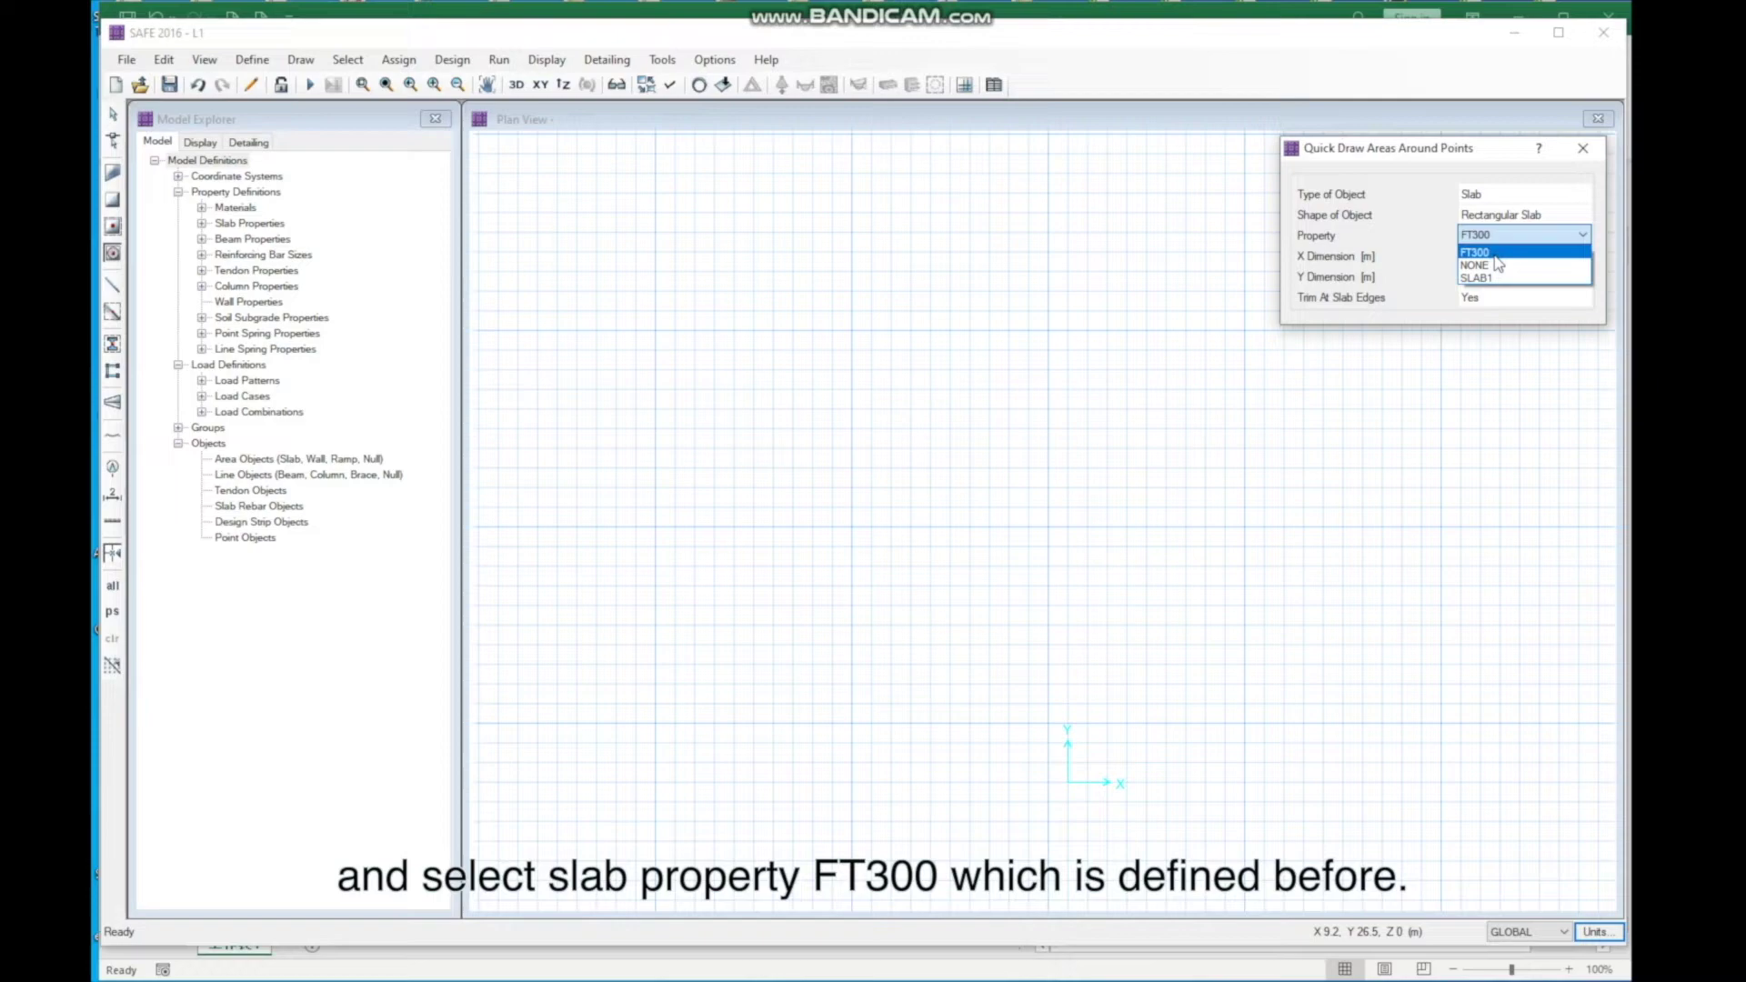
{"action": "left_click", "coordinate": [1496, 254]}
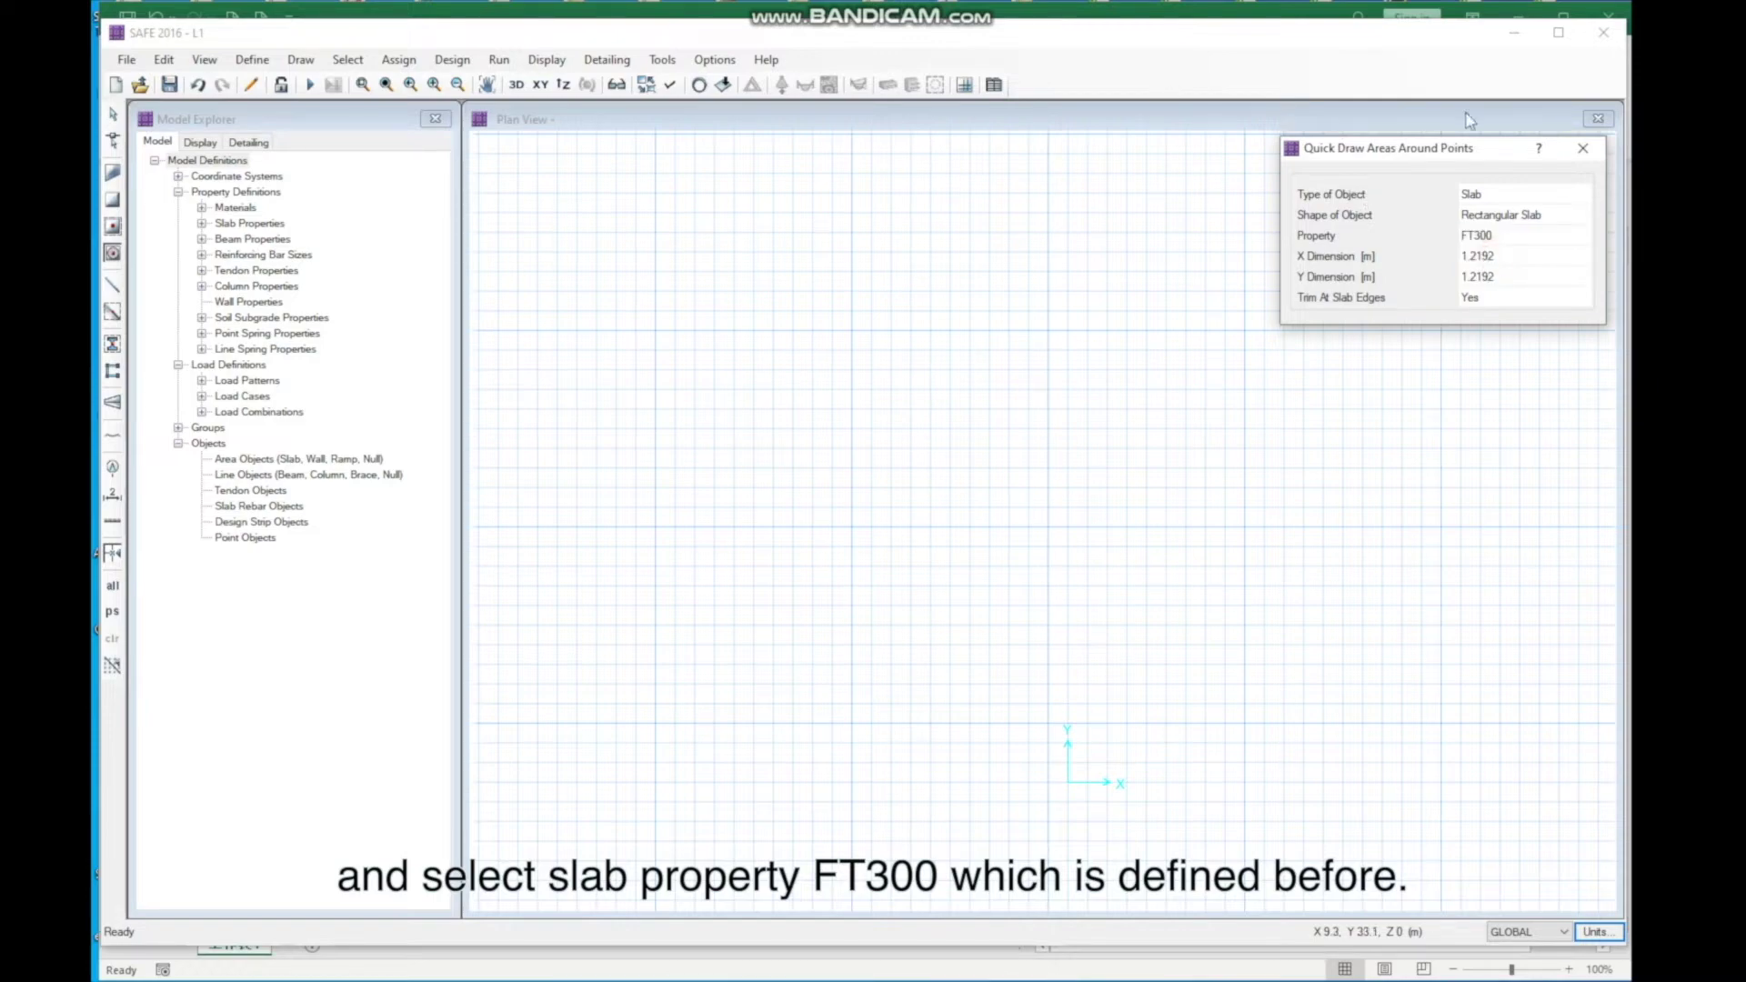
{"action": "mouse_move", "coordinate": [1346, 35]}
{"action": "left_mouse_down"}
{"action": "mouse_move", "coordinate": [1324, 80]}
{"action": "mouse_move", "coordinate": [1351, 511]}
{"action": "mouse_move", "coordinate": [1312, 460]}
{"action": "mouse_move", "coordinate": [1311, 421]}
{"action": "left_mouse_up"}
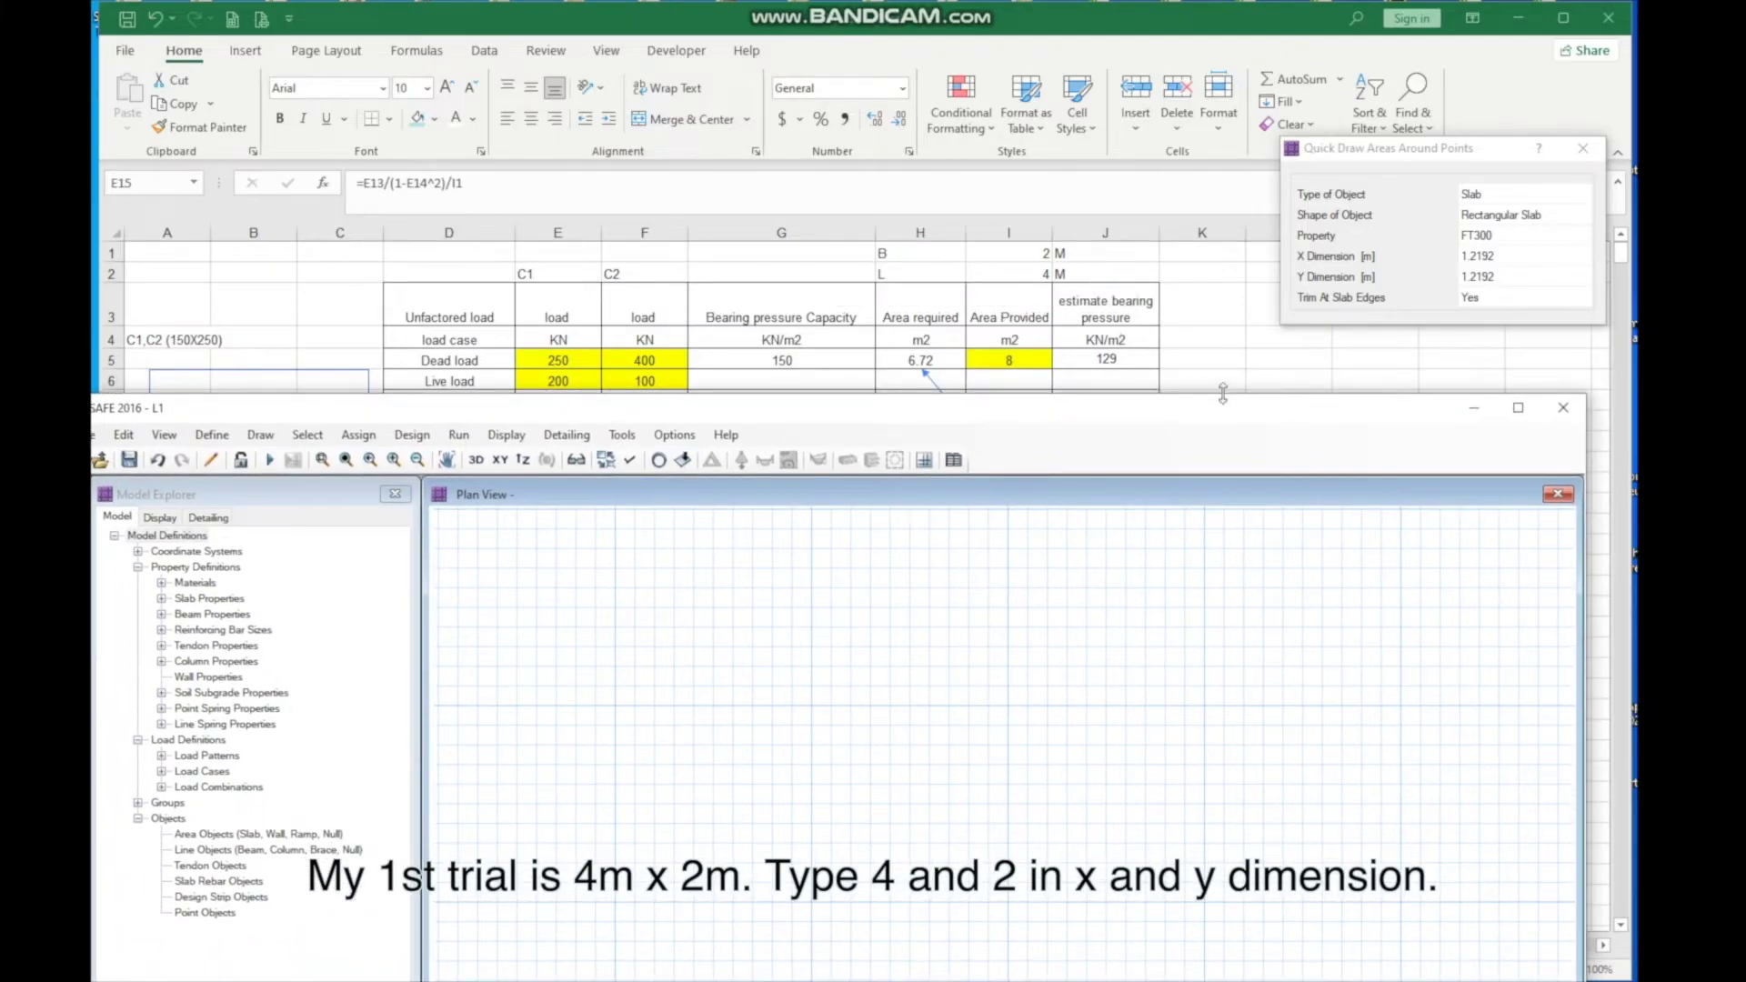
{"action": "left_click_drag", "start_coordinate": [1230, 418], "coordinate": [1269, 49]}
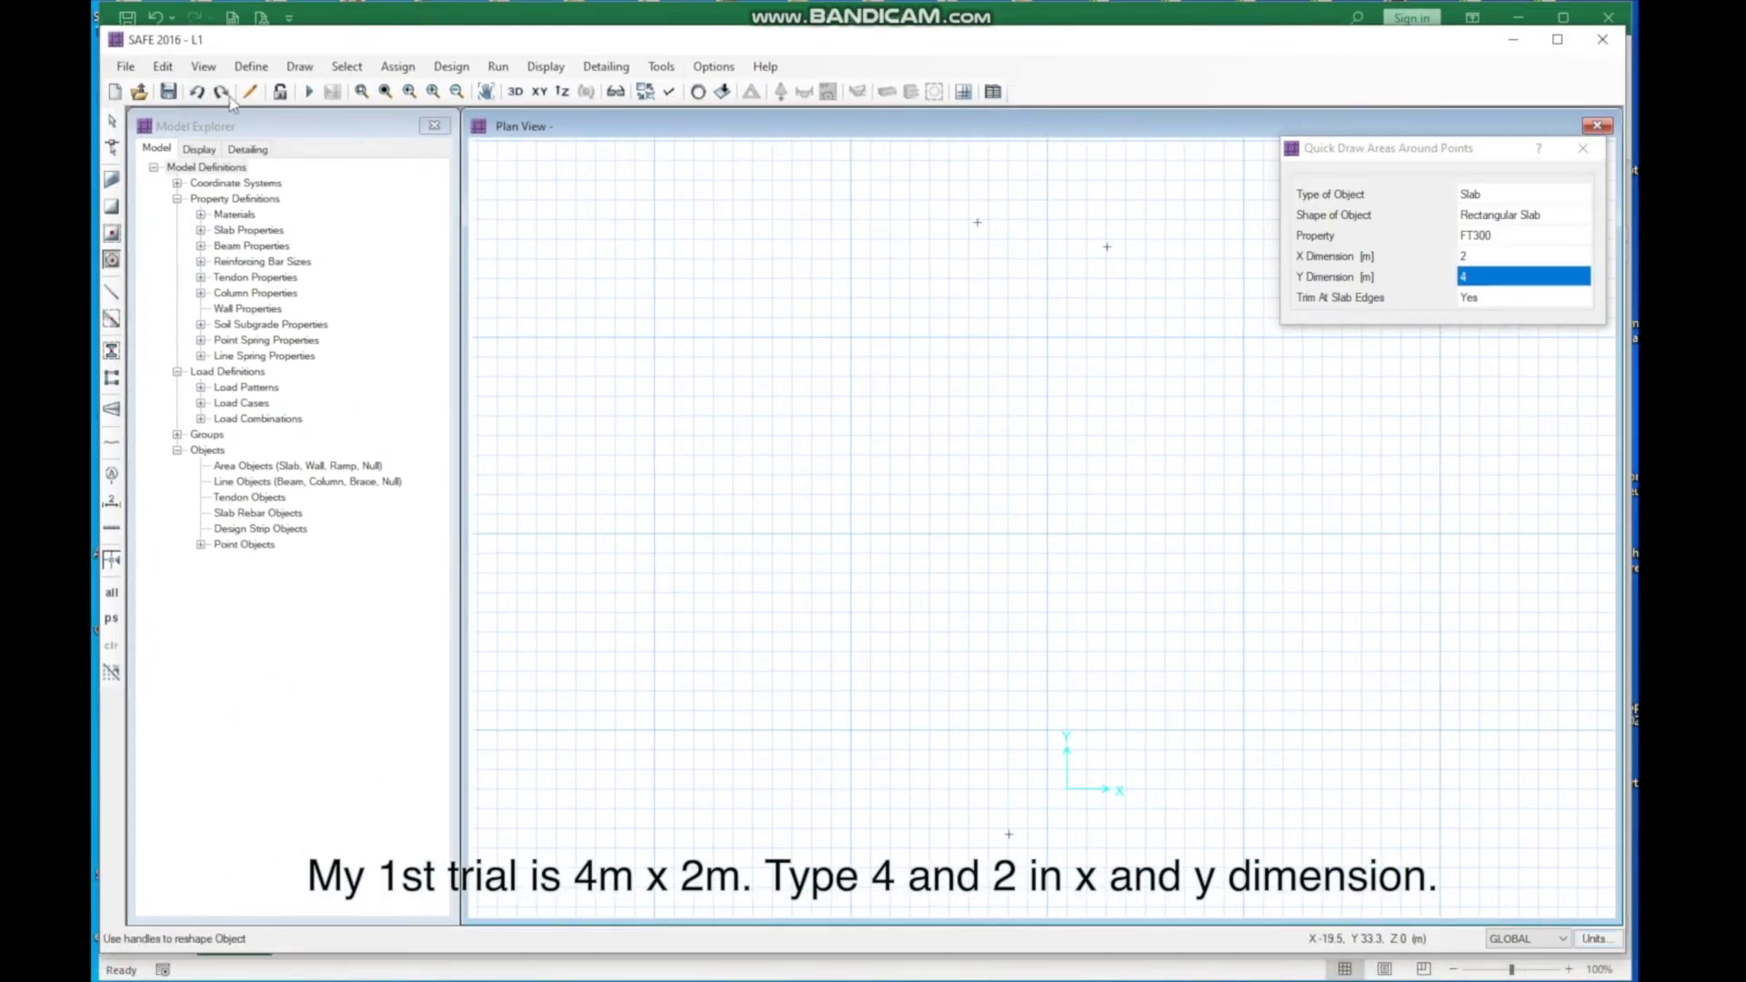
Step: Draw the rectangular FT300 footing slab around the origin with X dimension 4 m and Y dimension 2 m
{"action": "left_click", "coordinate": [223, 93]}
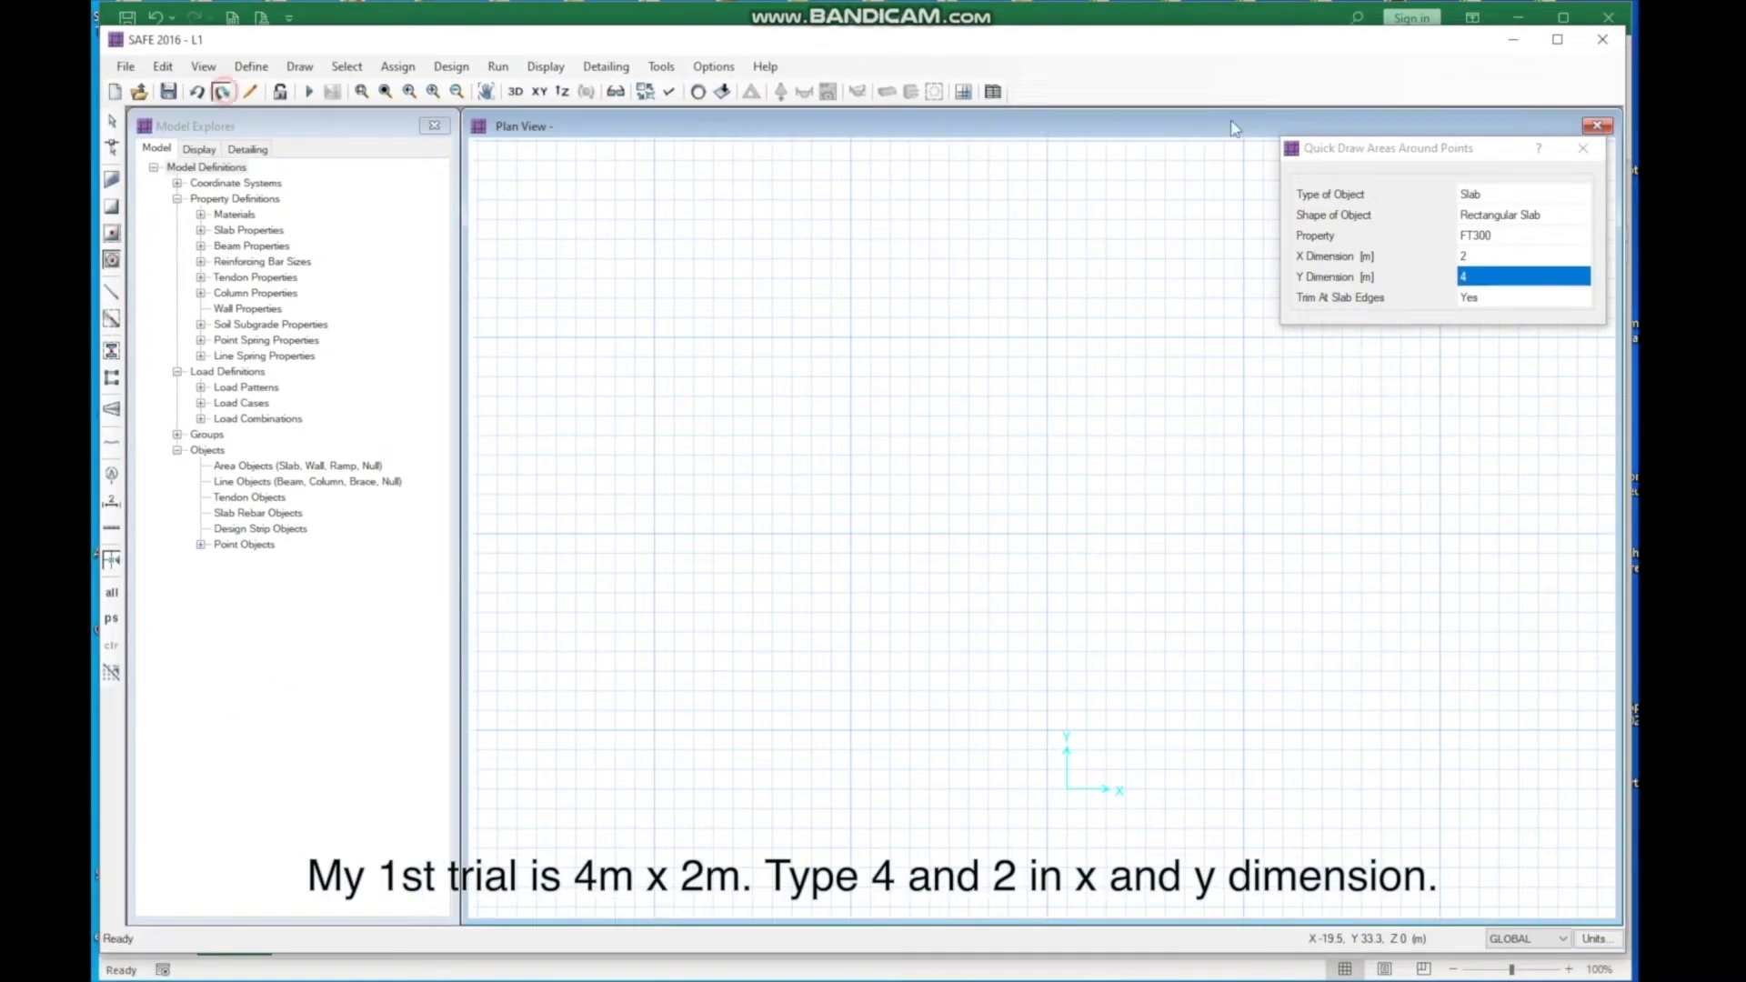
{"action": "left_click", "coordinate": [1496, 259]}
{"action": "type", "text": "42"}
{"action": "left_click", "coordinate": [1483, 278]}
{"action": "left_click", "coordinate": [1483, 258]}
{"action": "key", "text": "BackSpace"}
{"action": "left_click", "coordinate": [1485, 281]}
{"action": "key", "text": "BackSpace"}
{"action": "type", "text": "2"}
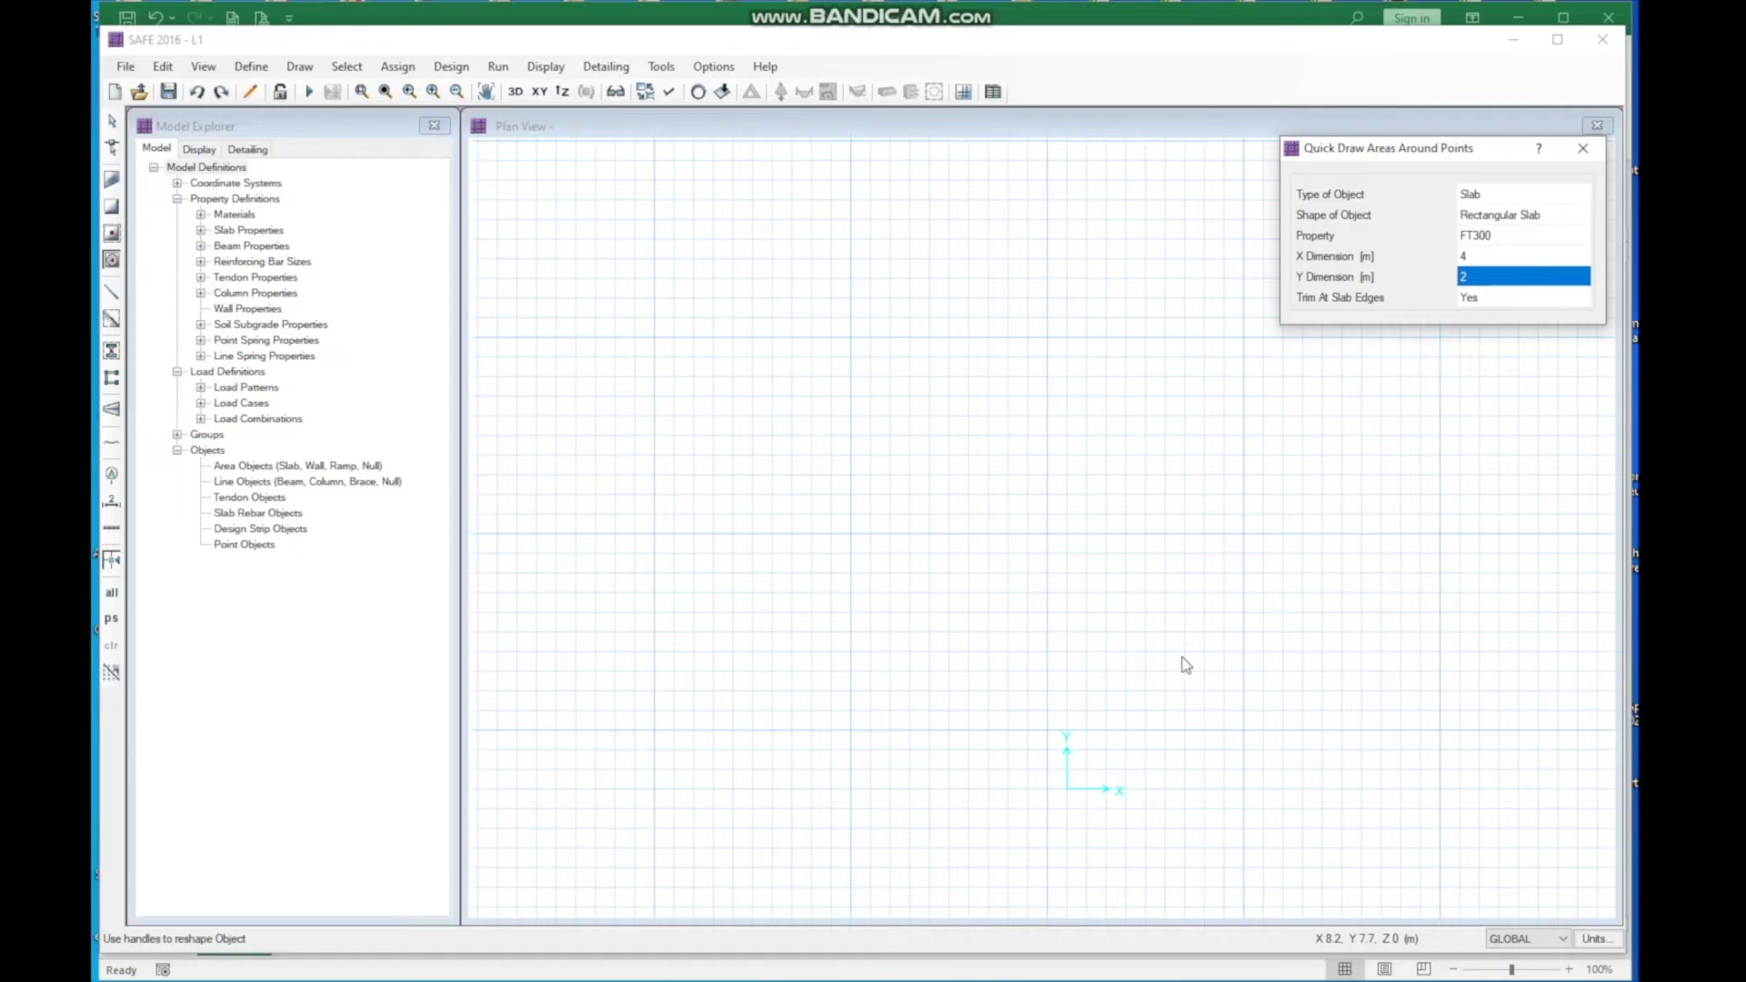
{"action": "left_click", "coordinate": [1067, 790]}
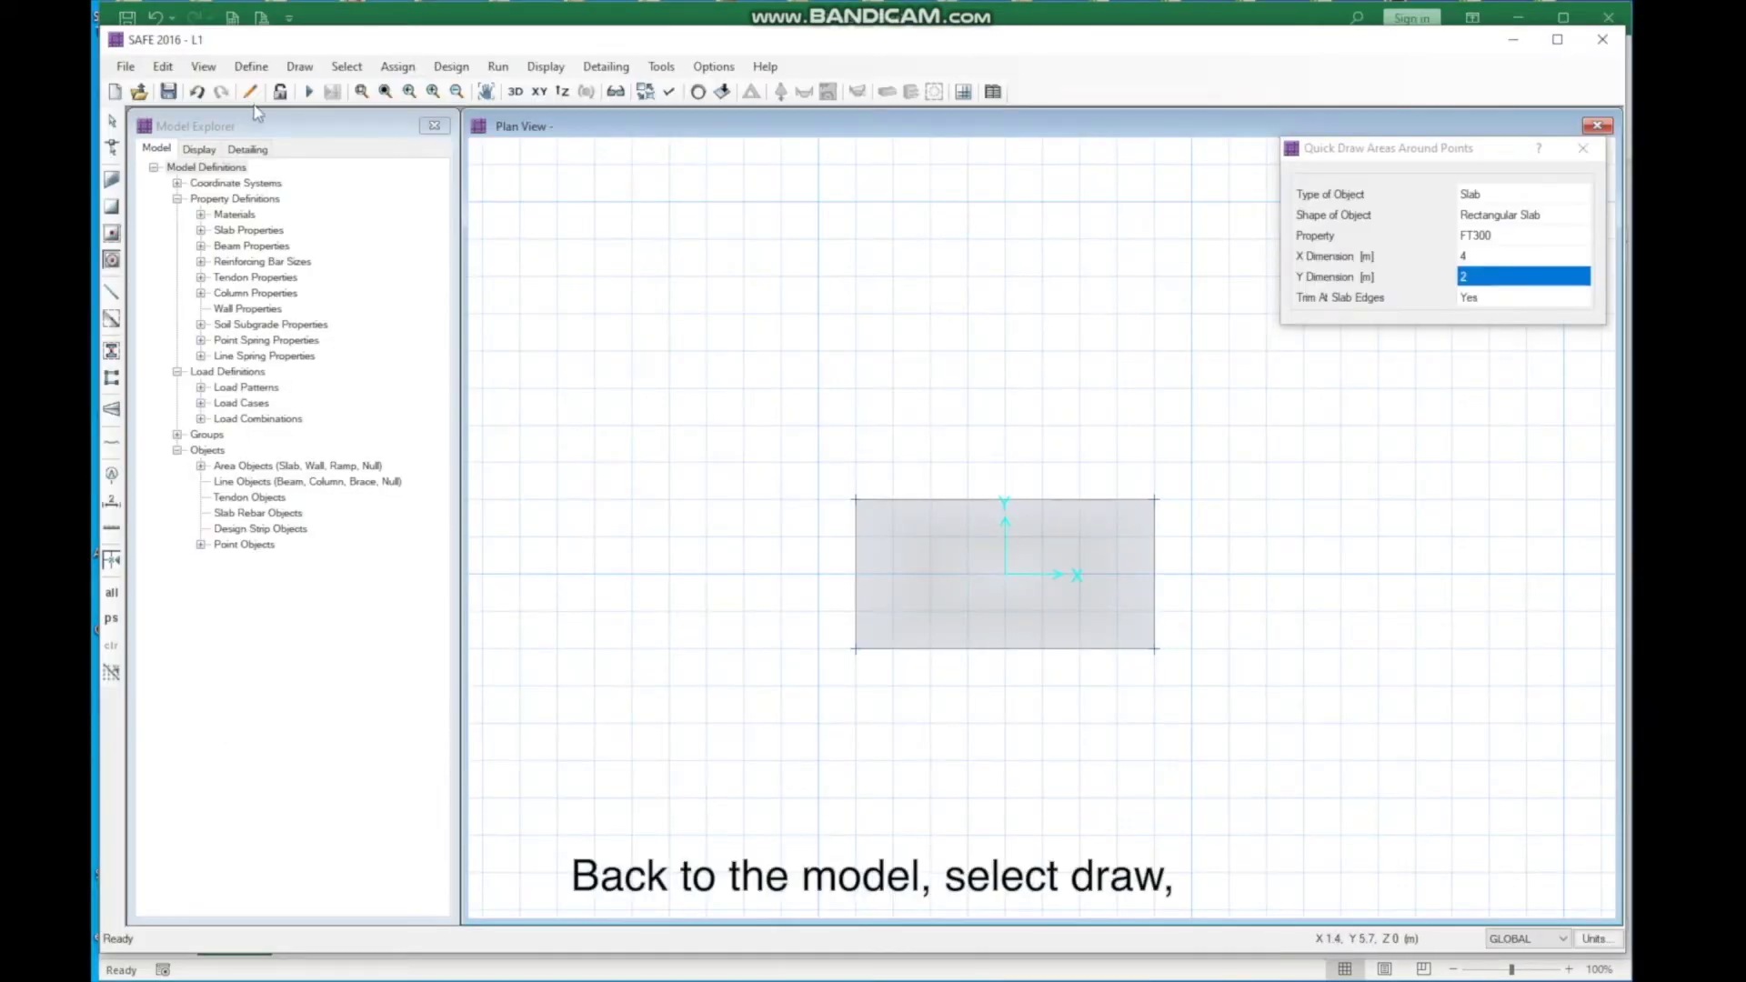
Step: Draw a point offset 1.5 m in X and 1 m in Y from the footing's lower-left corner
{"action": "left_click", "coordinate": [299, 66]}
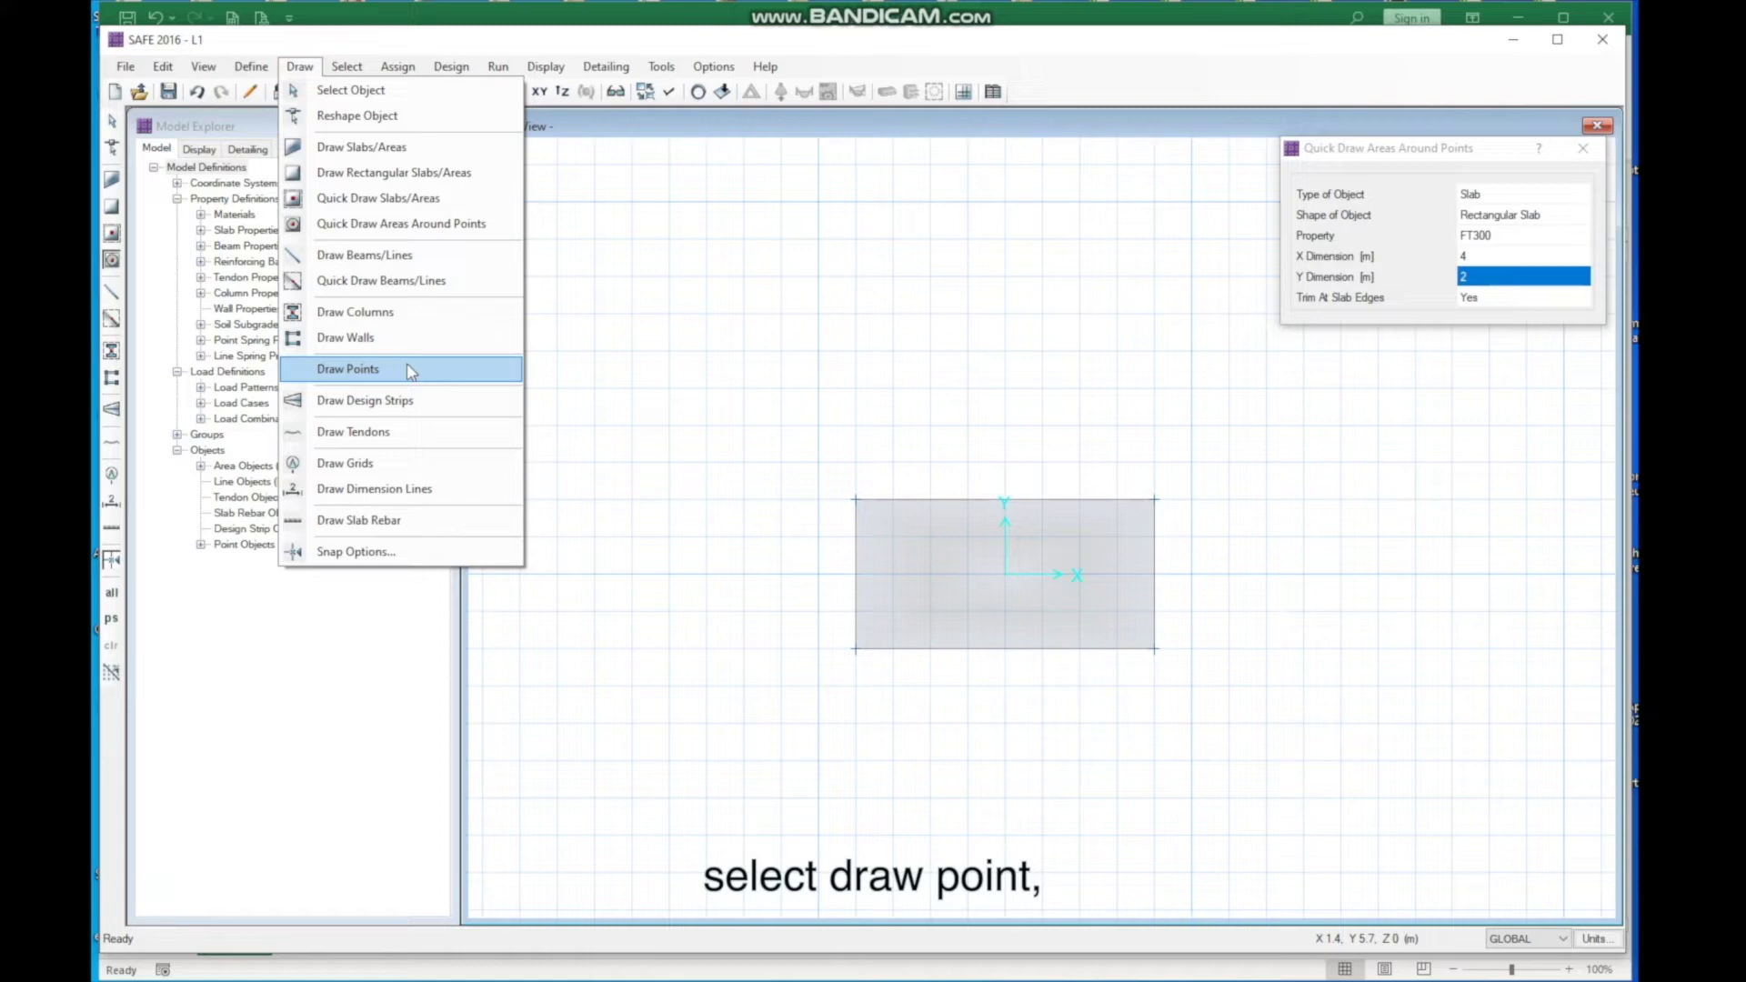
{"action": "left_click", "coordinate": [350, 369]}
{"action": "left_click", "coordinate": [1512, 228]}
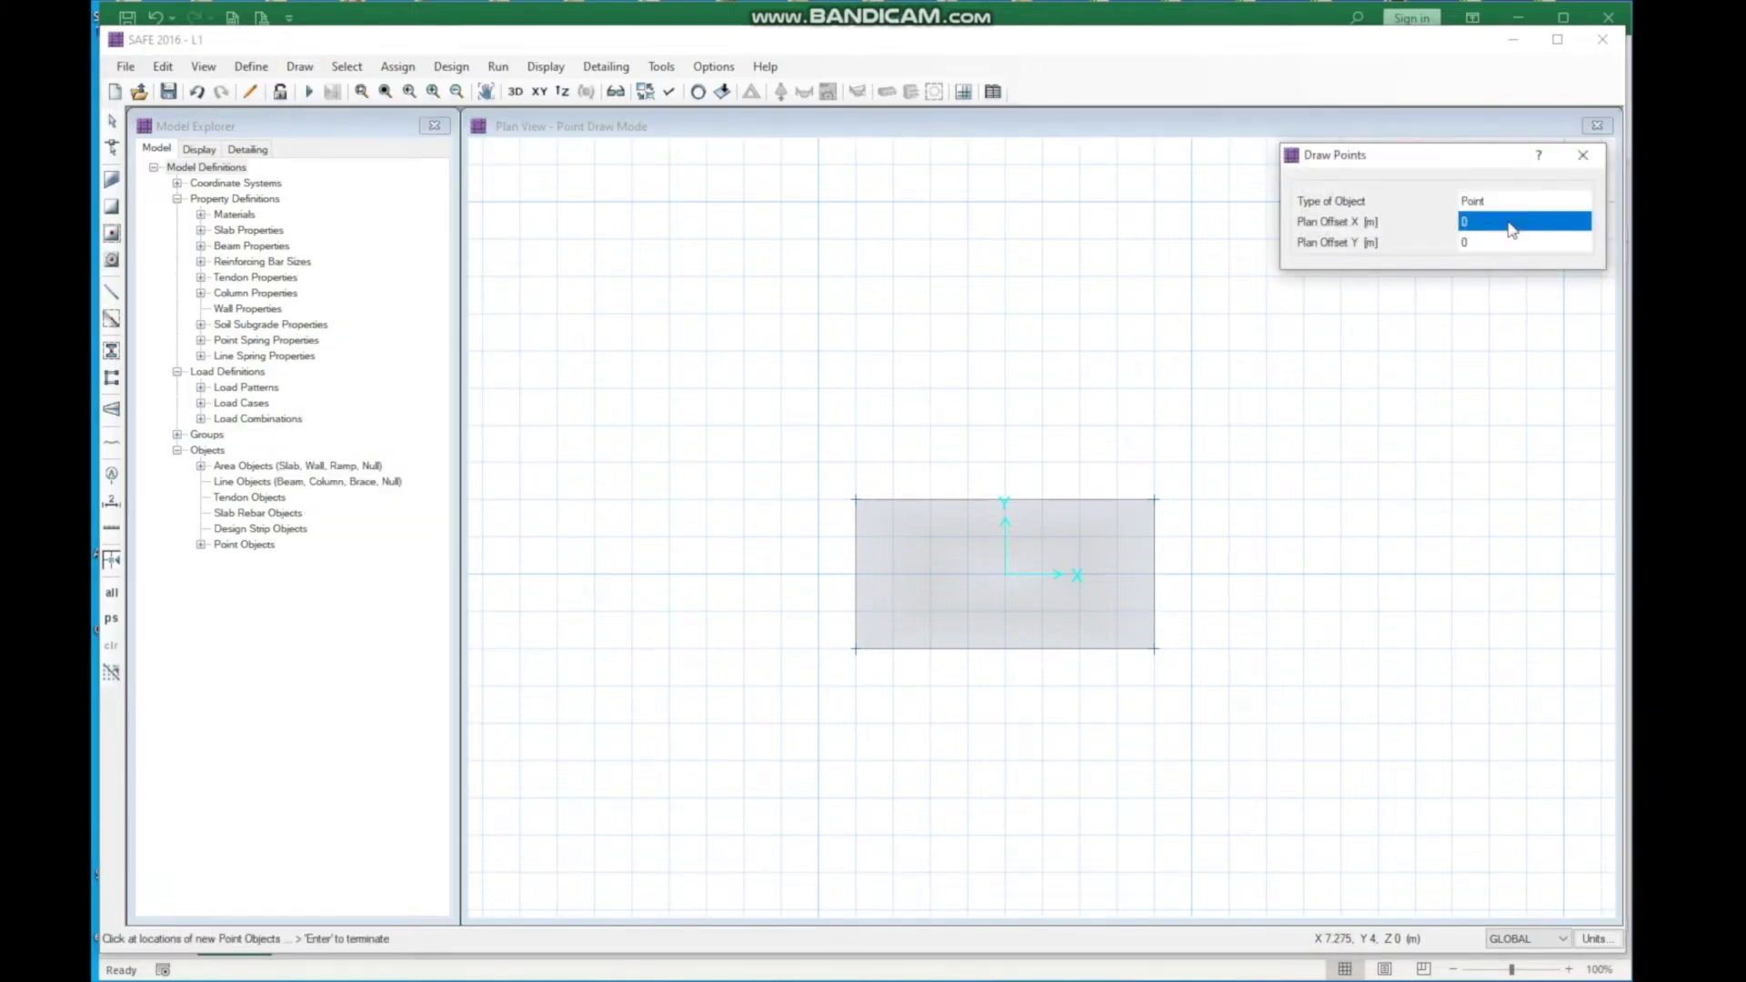
{"action": "type", "text": "1.5"}
{"action": "left_click", "coordinate": [1518, 241]}
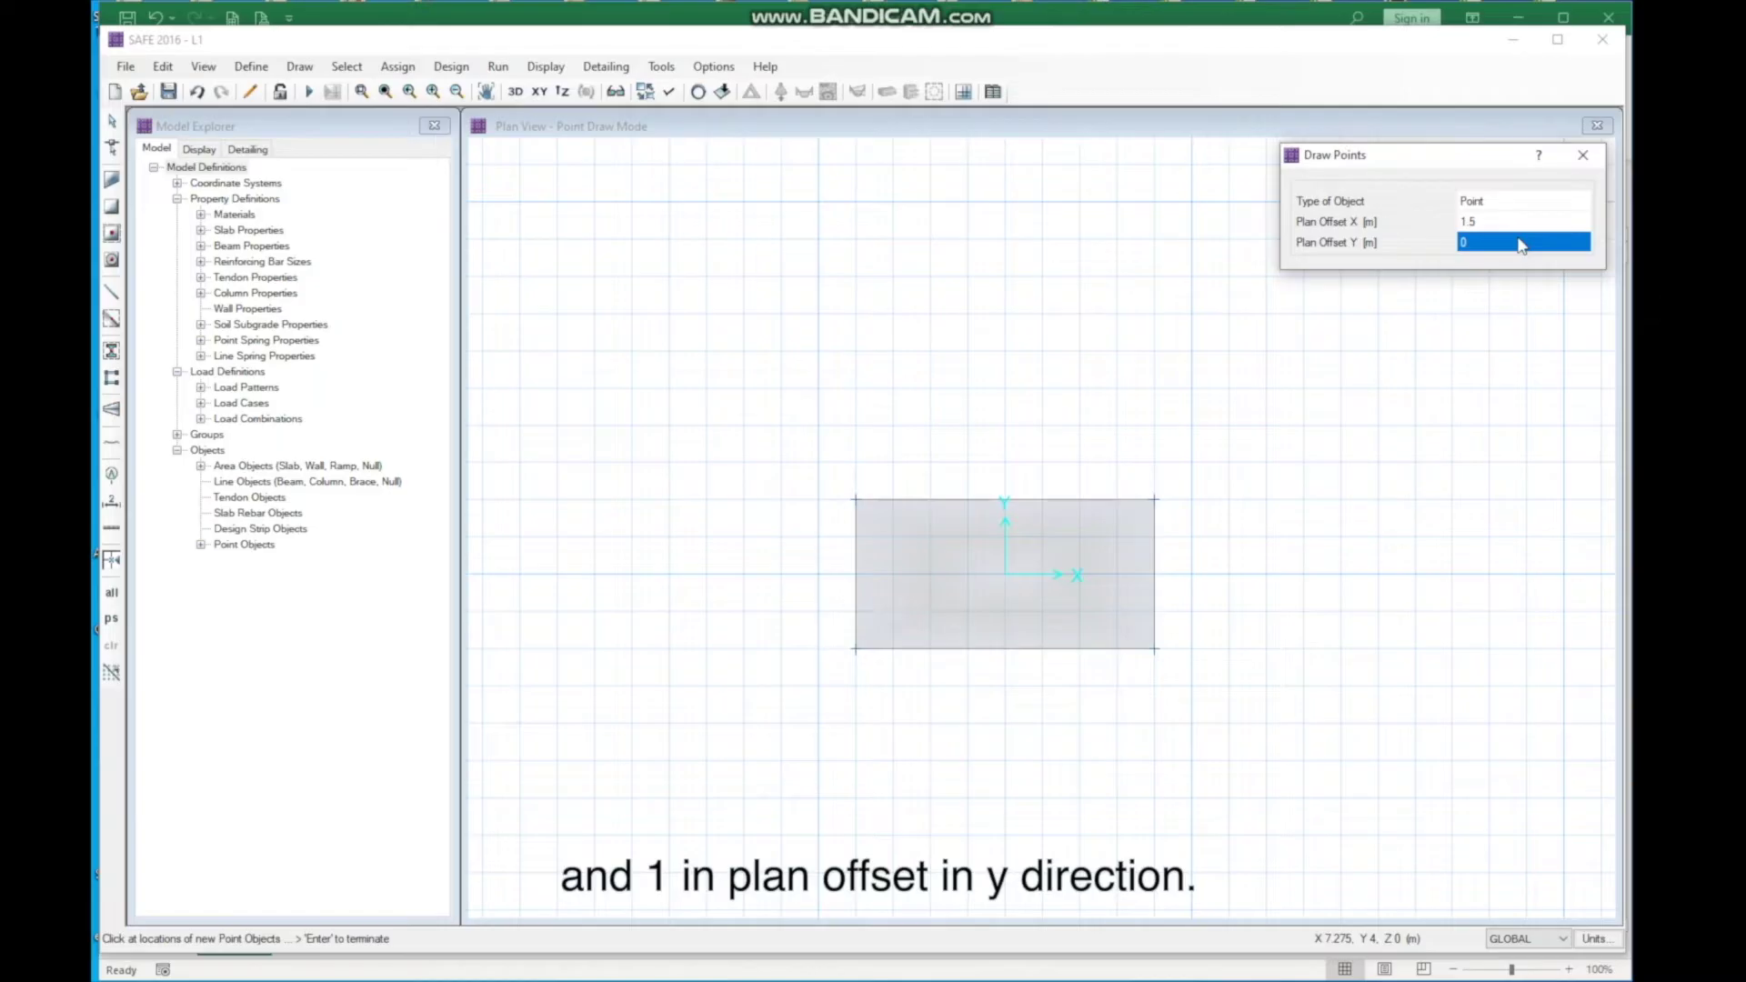
{"action": "type", "text": "1"}
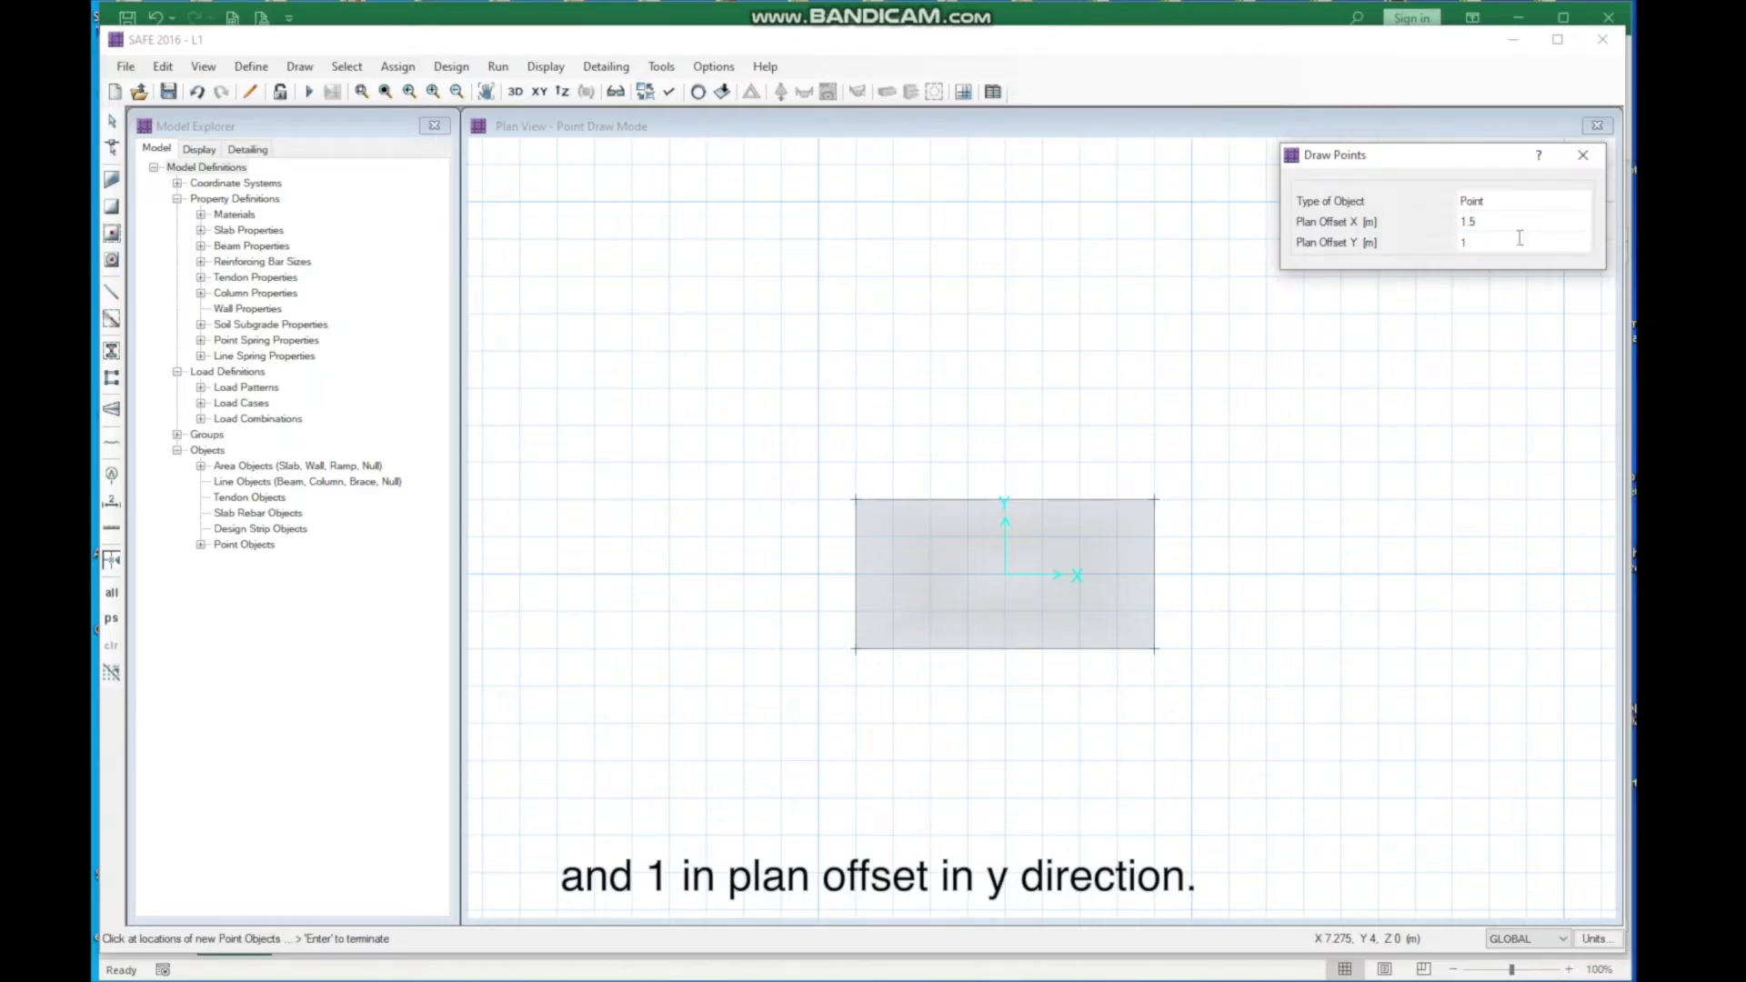
{"action": "left_click", "coordinate": [855, 651]}
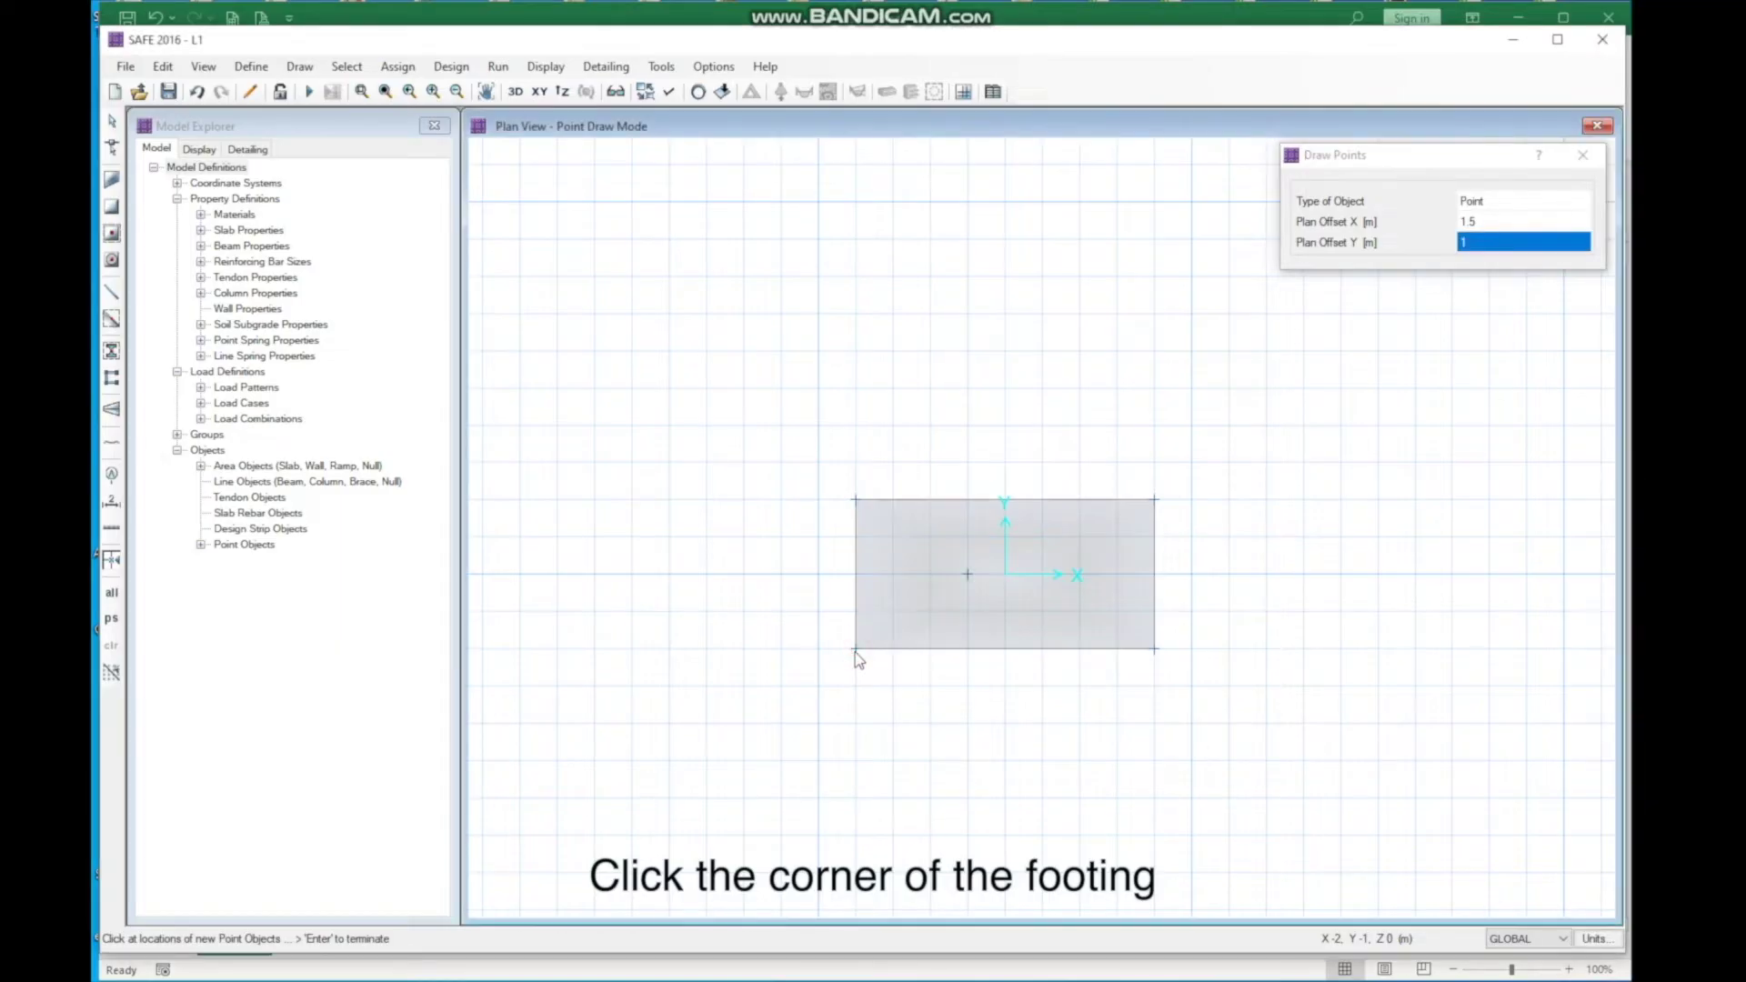
{"action": "left_click", "coordinate": [1485, 226]}
{"action": "type", "text": "0"}
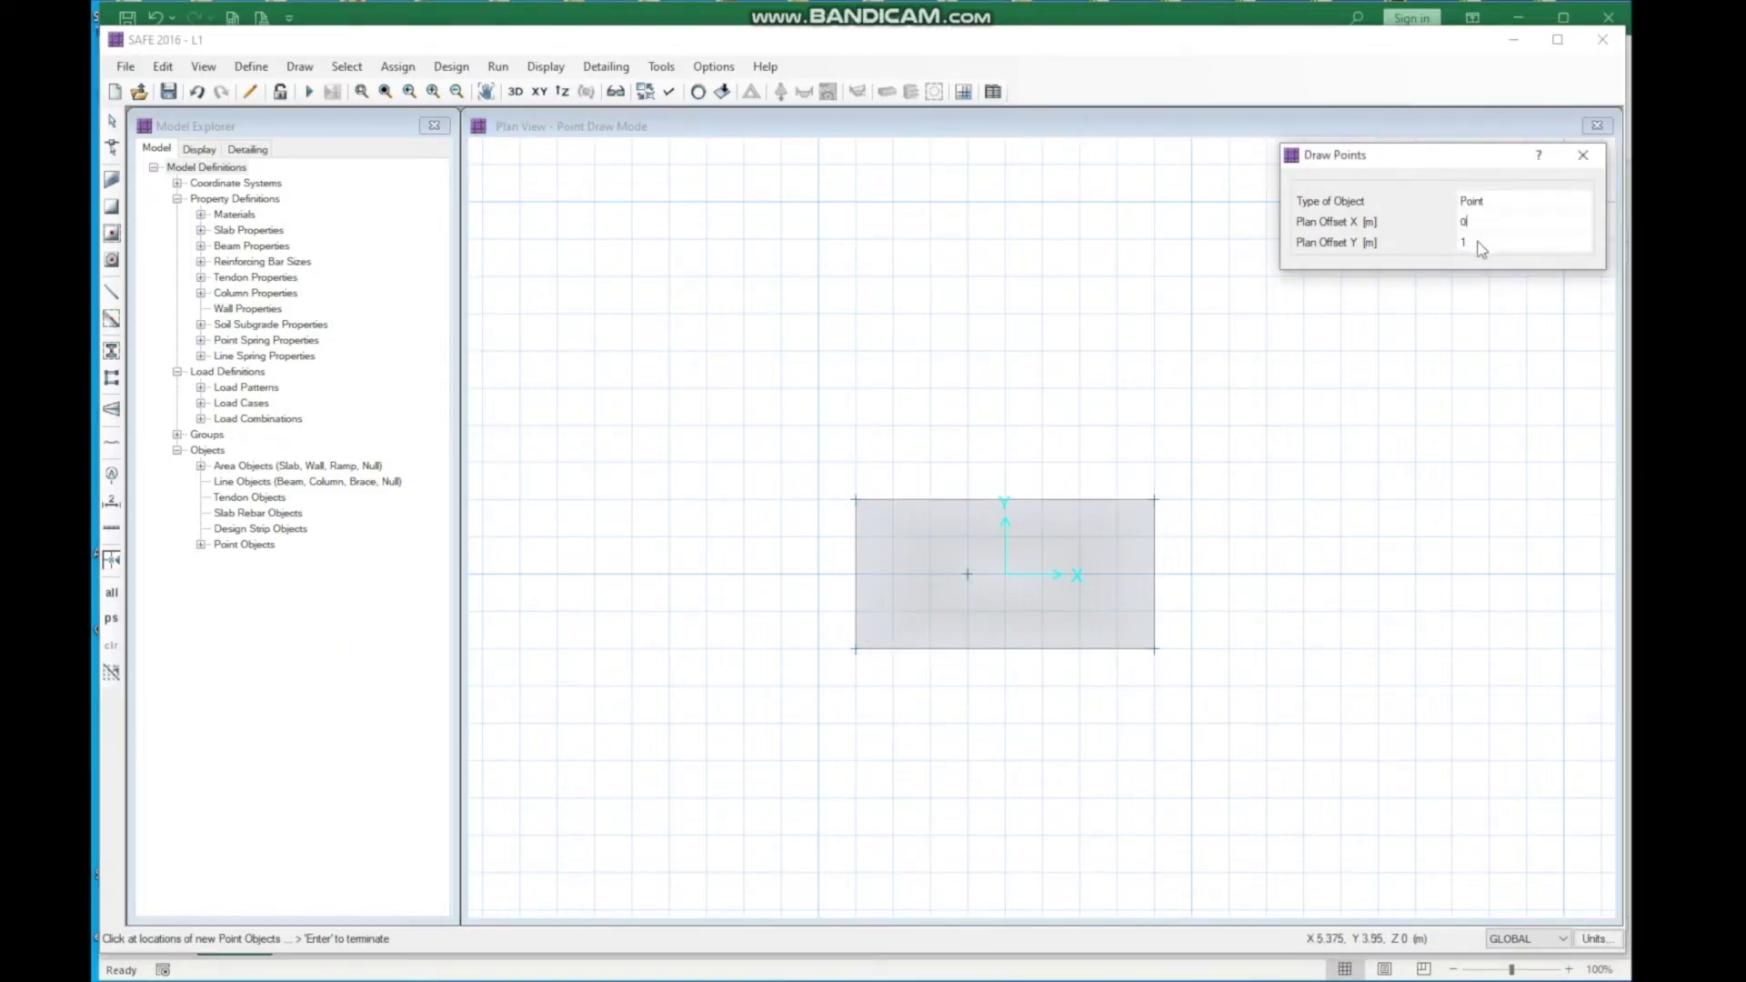
{"action": "left_click", "coordinate": [969, 576]}
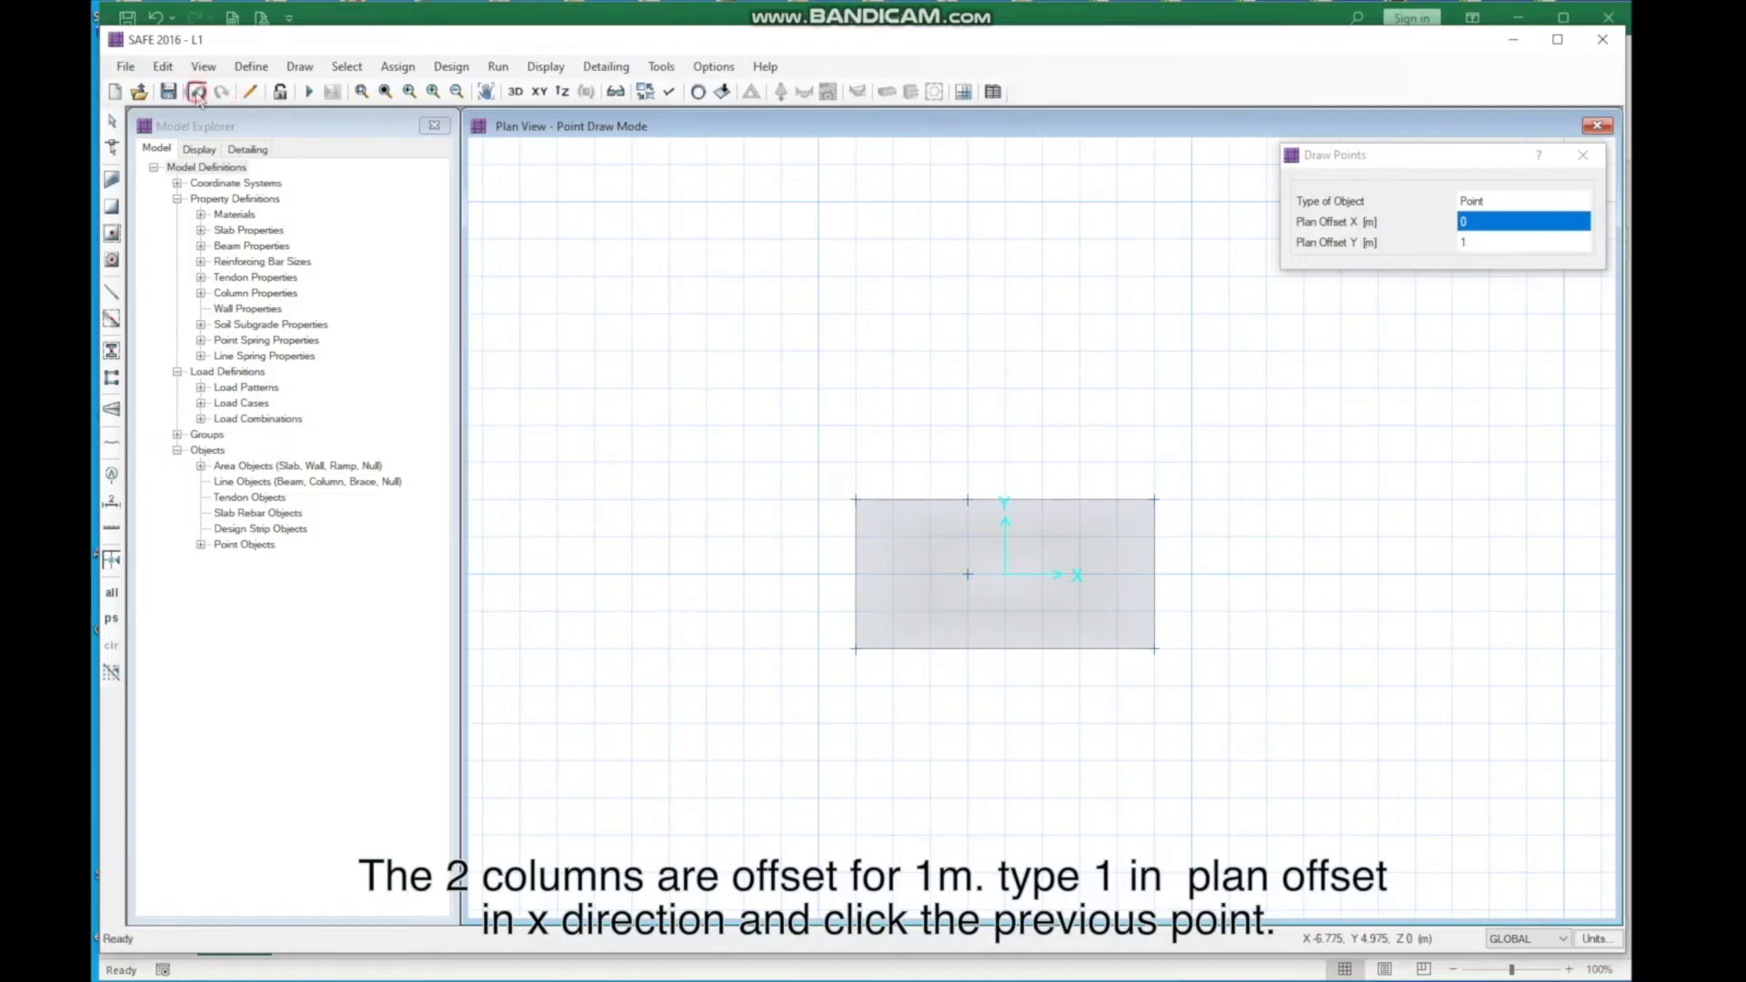
Step: Draw a second column point offset 1 m in X and 0 in Y from the first column point
{"action": "left_click", "coordinate": [1500, 239]}
{"action": "left_click", "coordinate": [1484, 221]}
{"action": "type", "text": "1"}
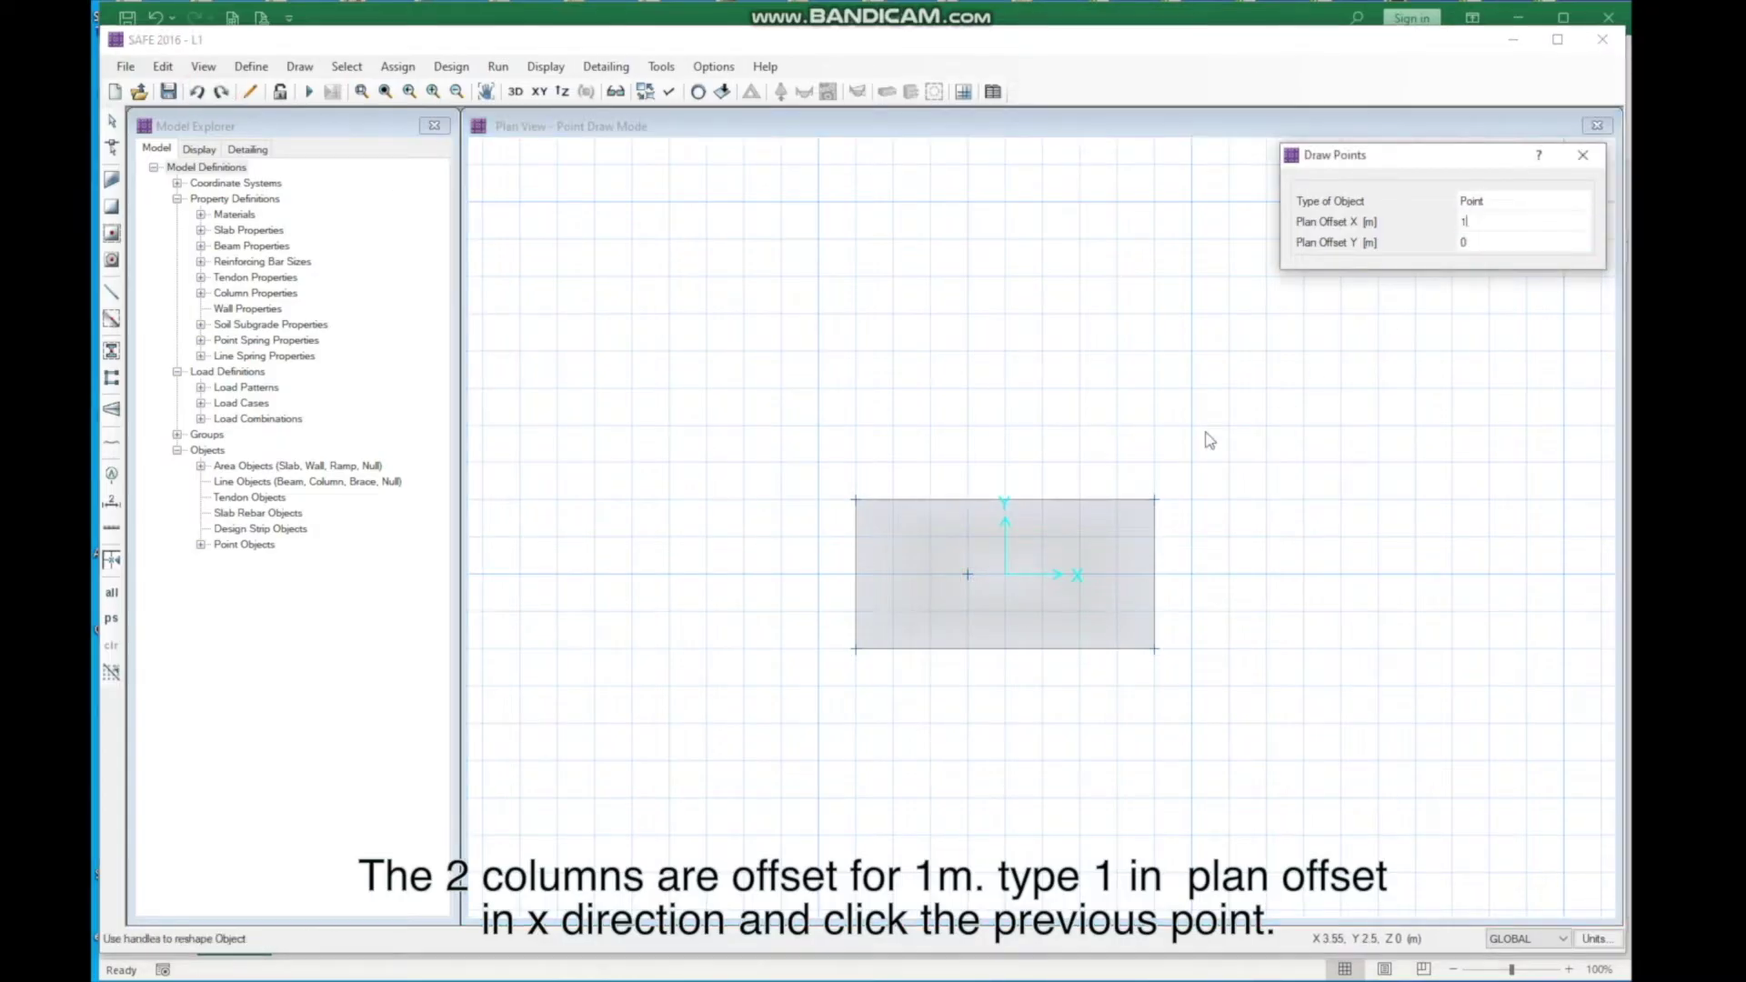
{"action": "left_click", "coordinate": [969, 574]}
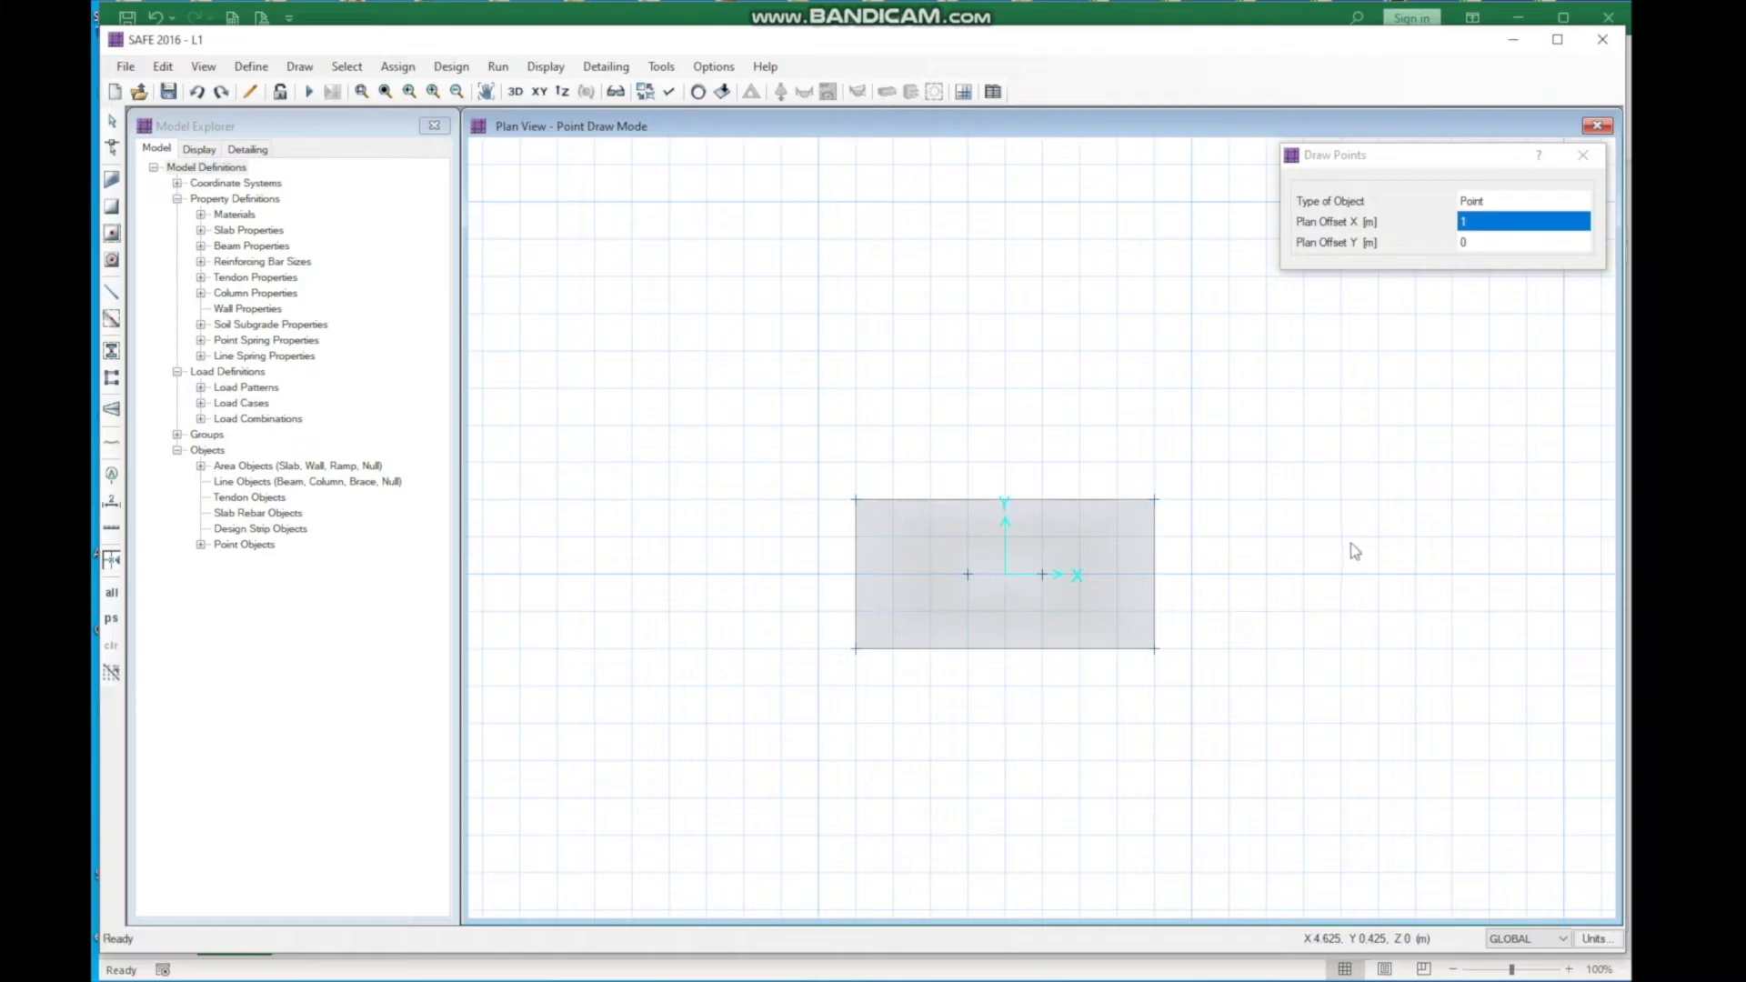
{"action": "key", "text": "Escape"}
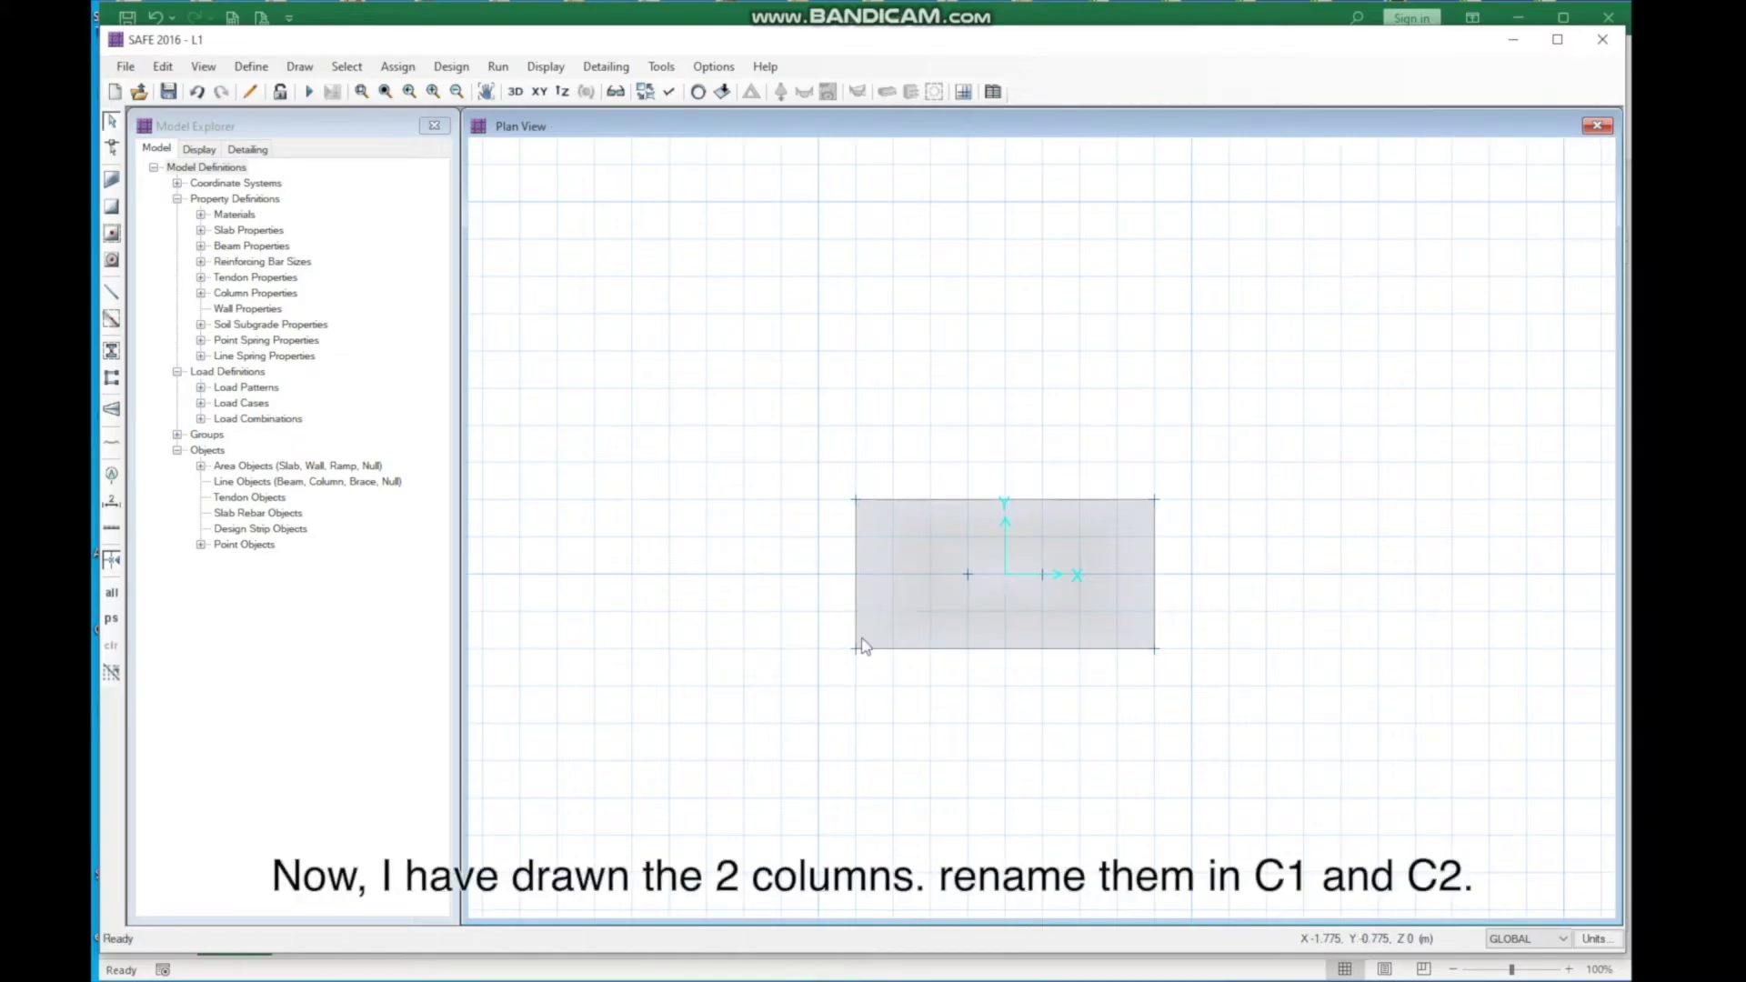
Step: Rename the two column points on the footing as C1 and C2, from left to right
{"action": "right_click", "coordinate": [966, 575]}
{"action": "double_click", "coordinate": [1010, 263]}
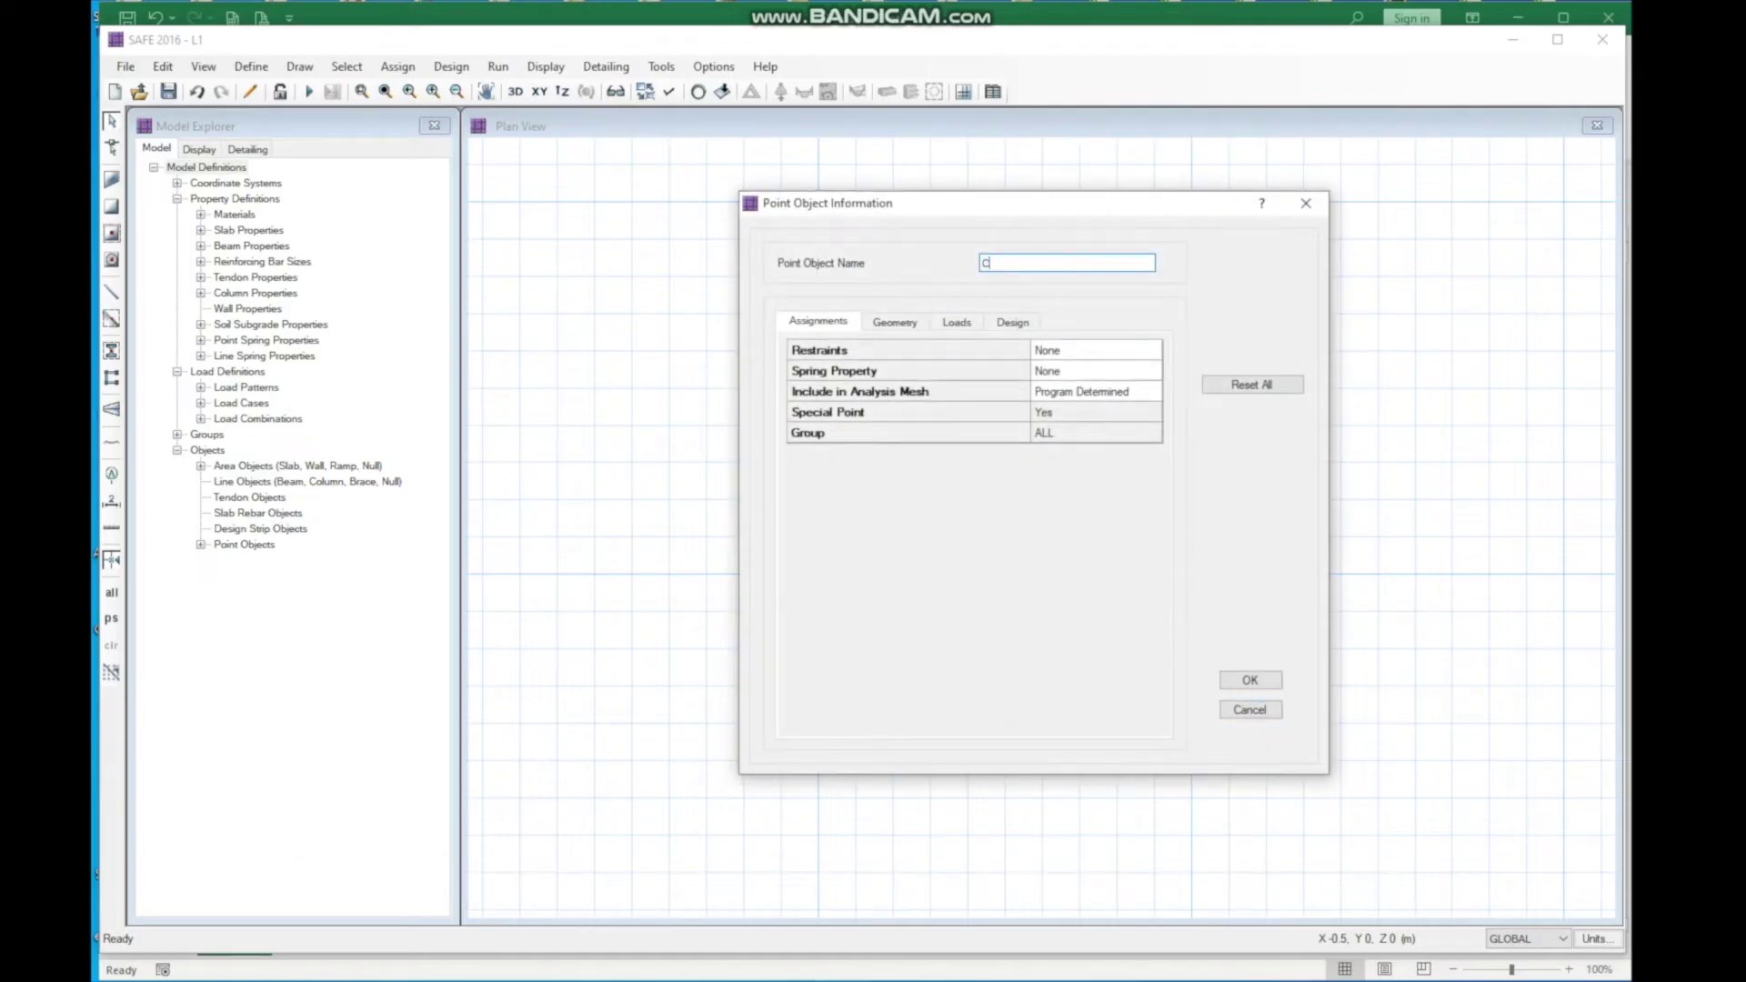
{"action": "left_click", "coordinate": [1250, 679]}
{"action": "right_click", "coordinate": [1045, 577]}
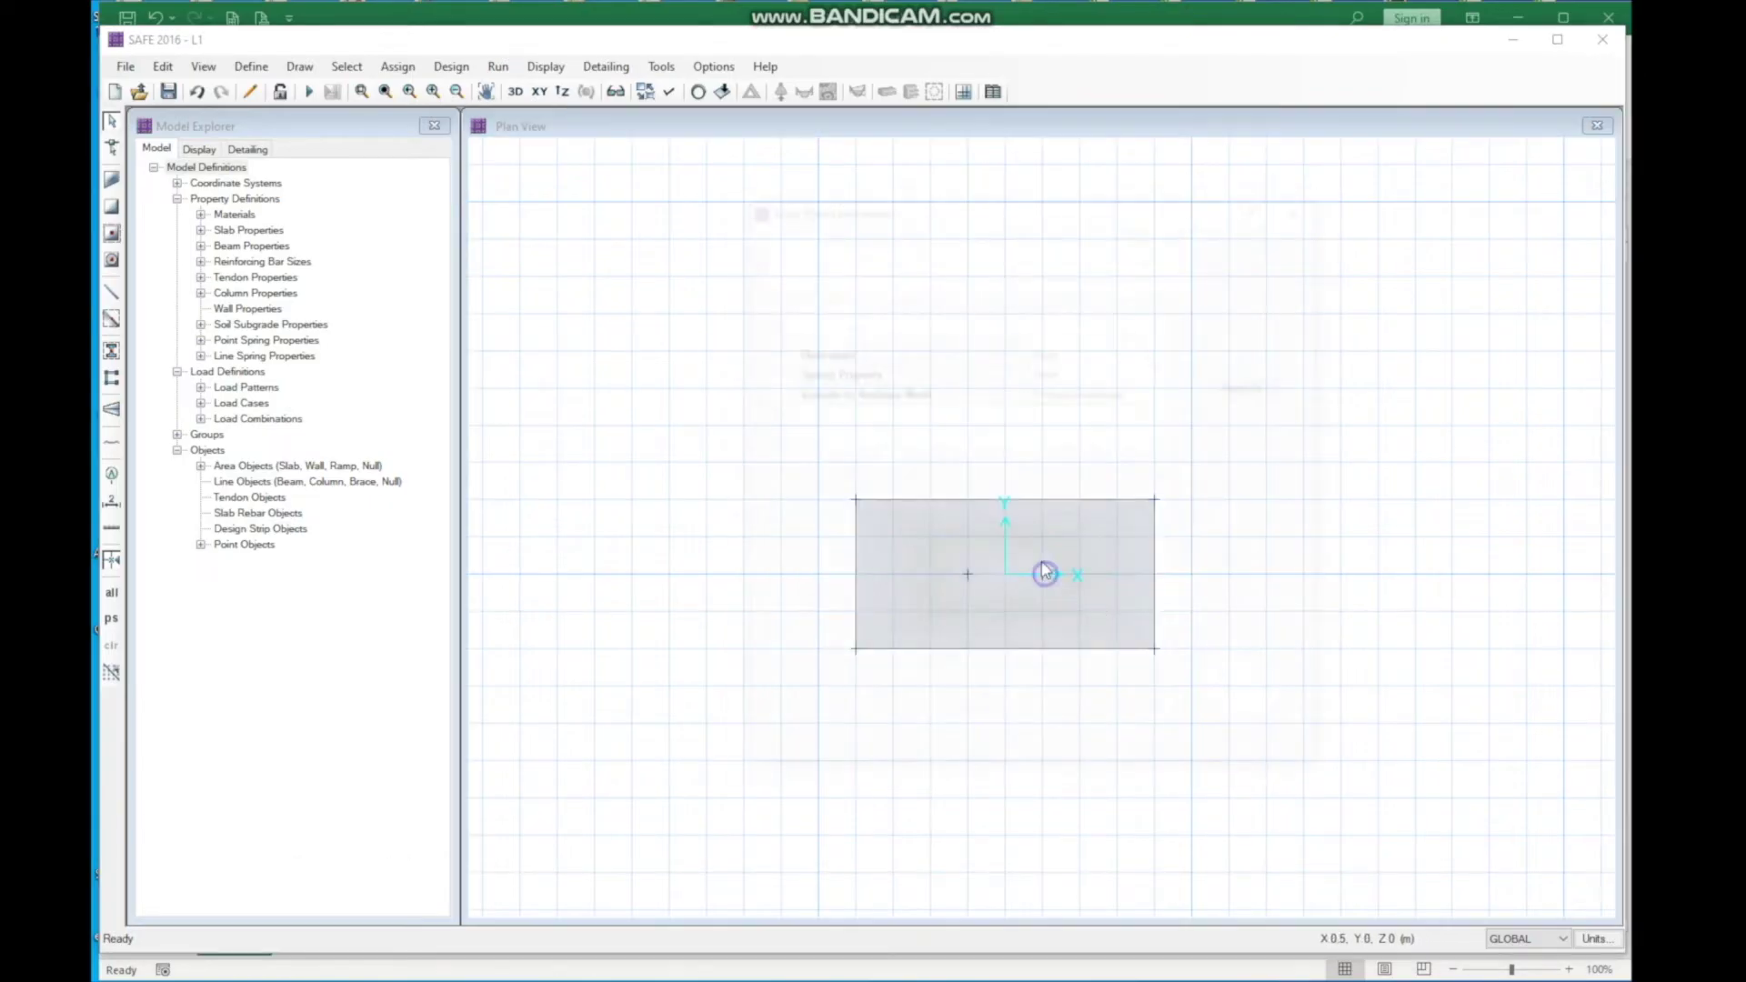
{"action": "double_click", "coordinate": [1014, 263]}
{"action": "left_click", "coordinate": [1257, 687]}
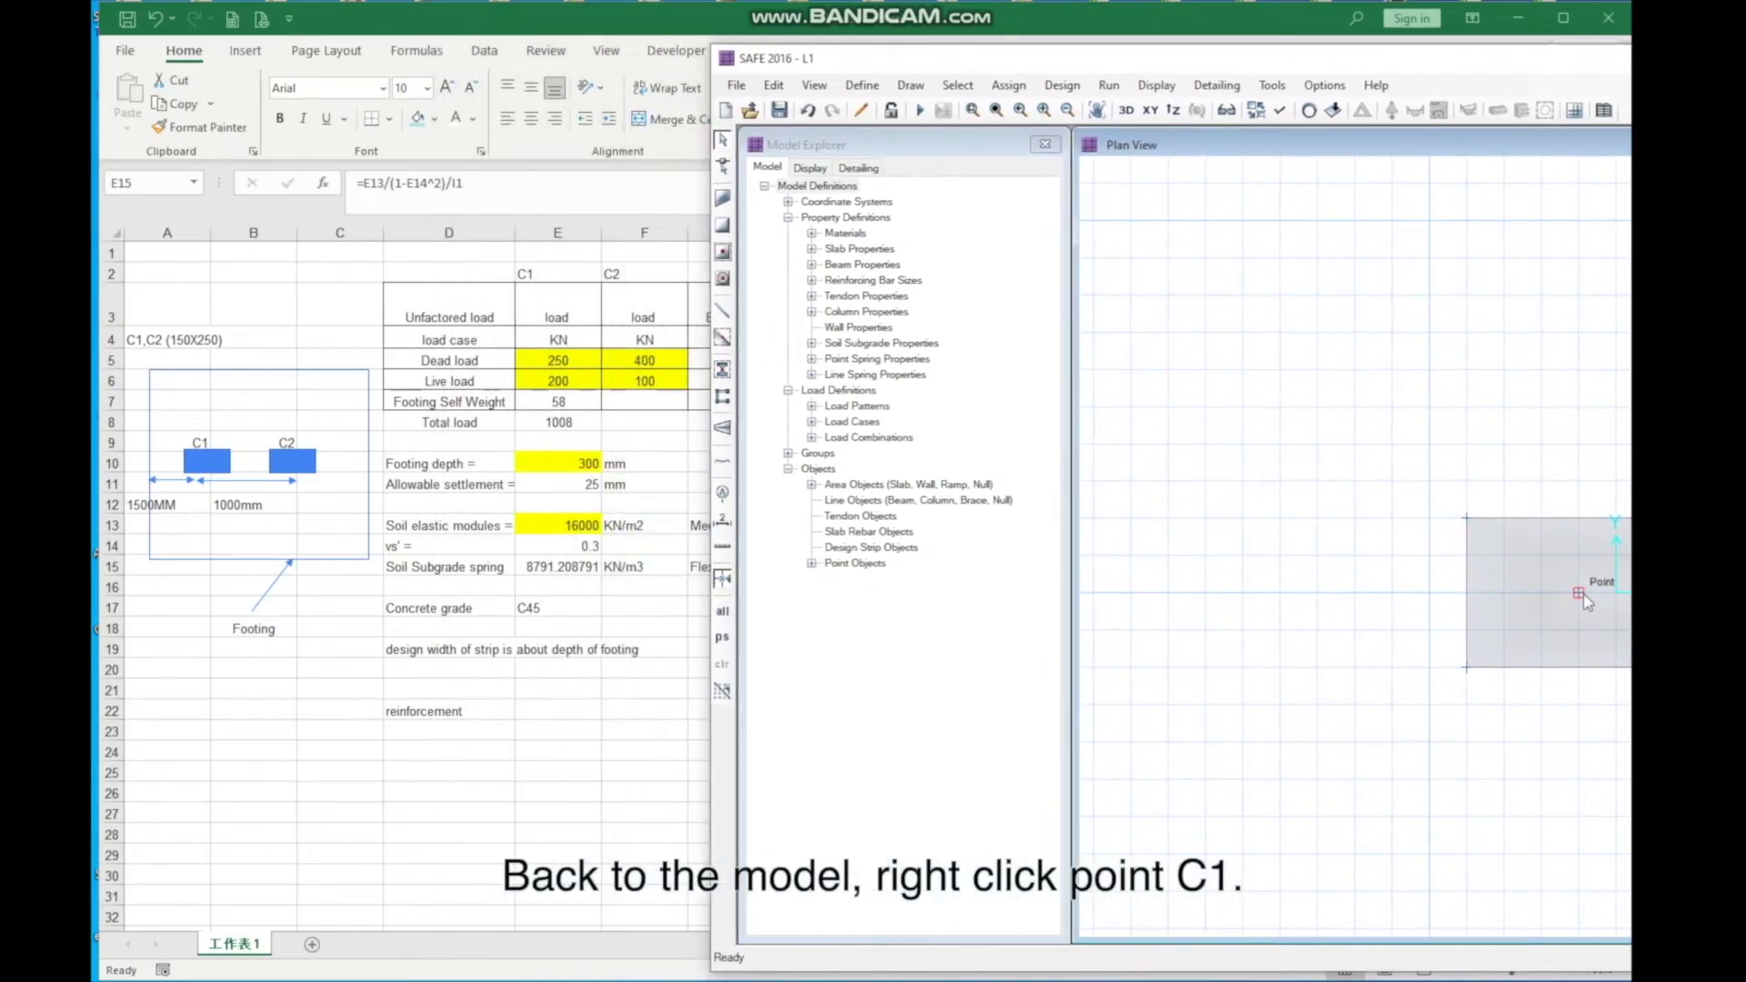
Step: Start a force load on point C1 with load pattern DEAD and a gravity load of 250 kN
{"action": "right_click", "coordinate": [1583, 602]}
{"action": "left_click", "coordinate": [895, 322]}
{"action": "left_click", "coordinate": [957, 322]}
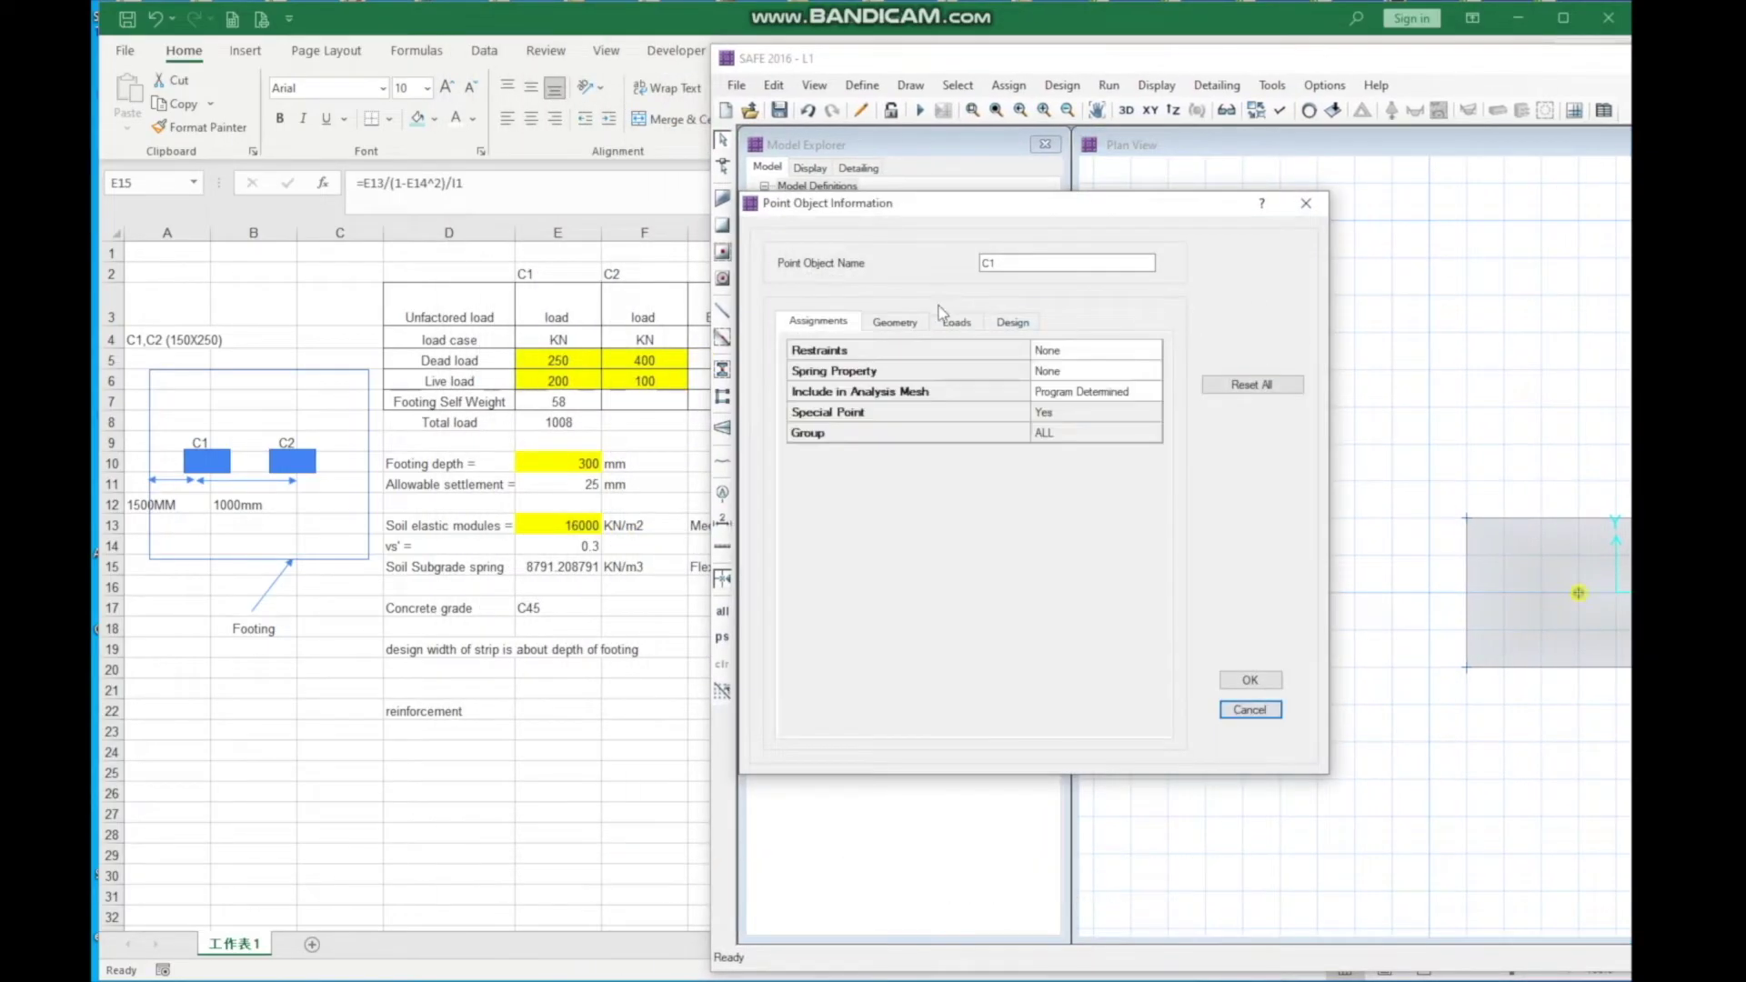
{"action": "left_click", "coordinate": [895, 322]}
{"action": "left_click", "coordinate": [957, 322]}
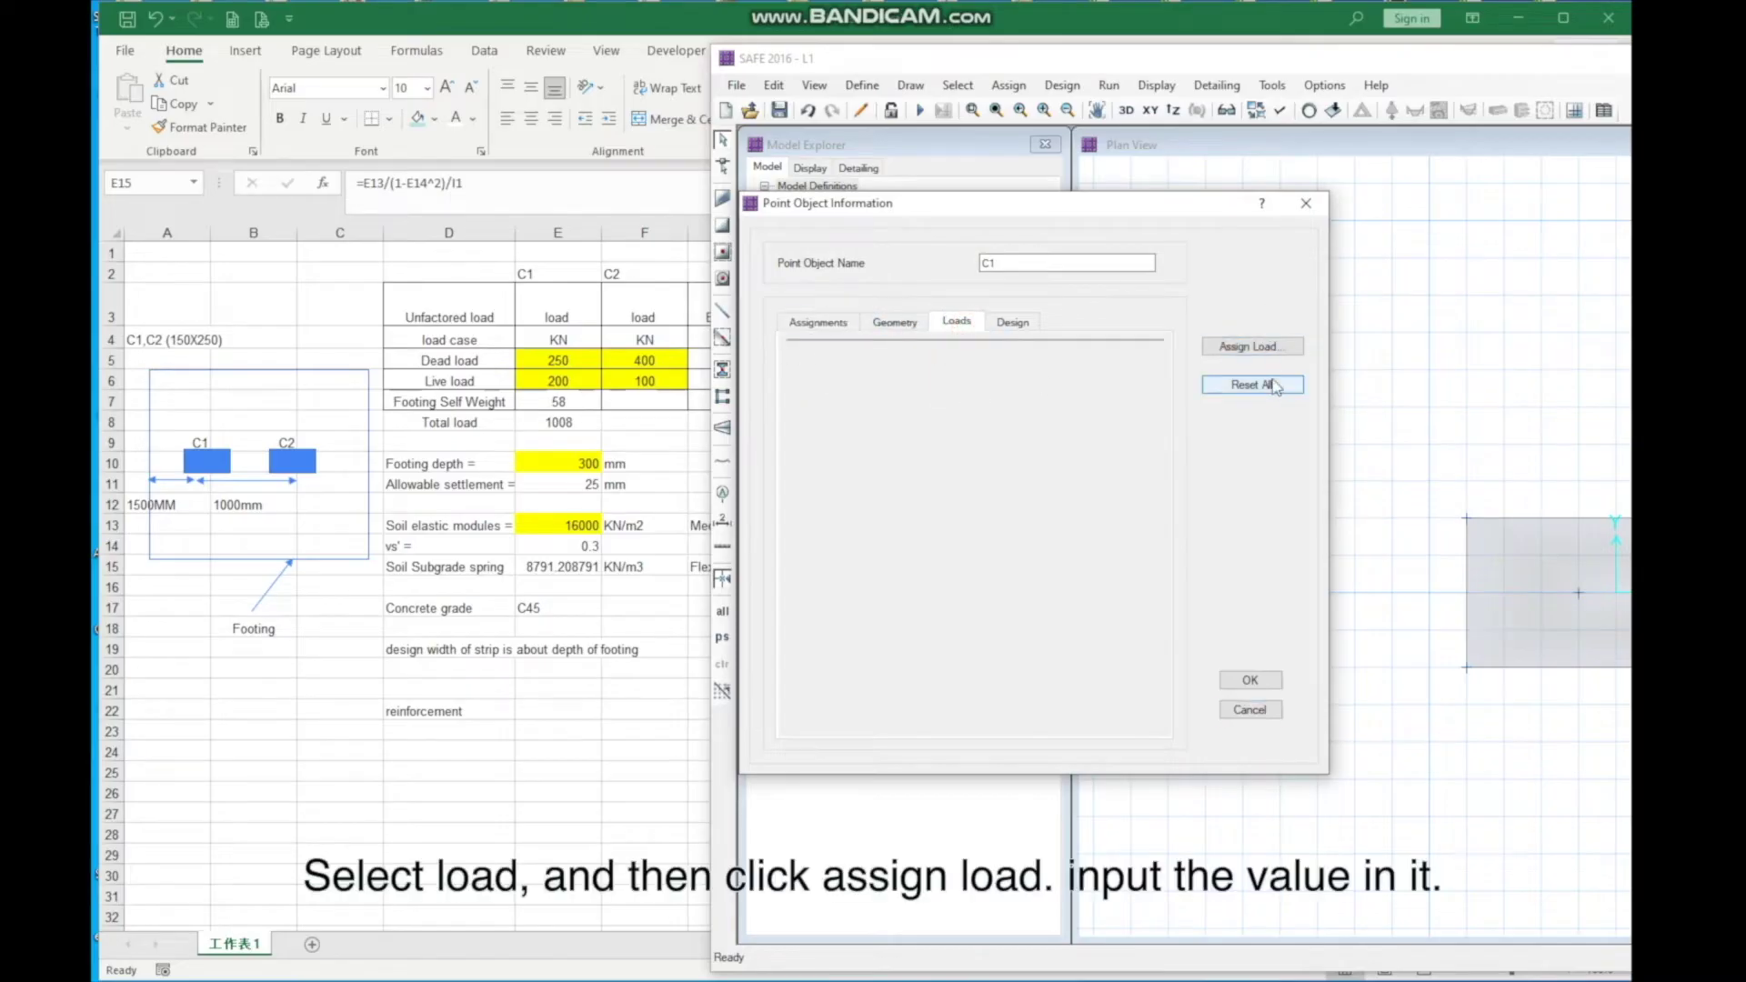
{"action": "left_click", "coordinate": [1260, 350]}
{"action": "left_click", "coordinate": [985, 534]}
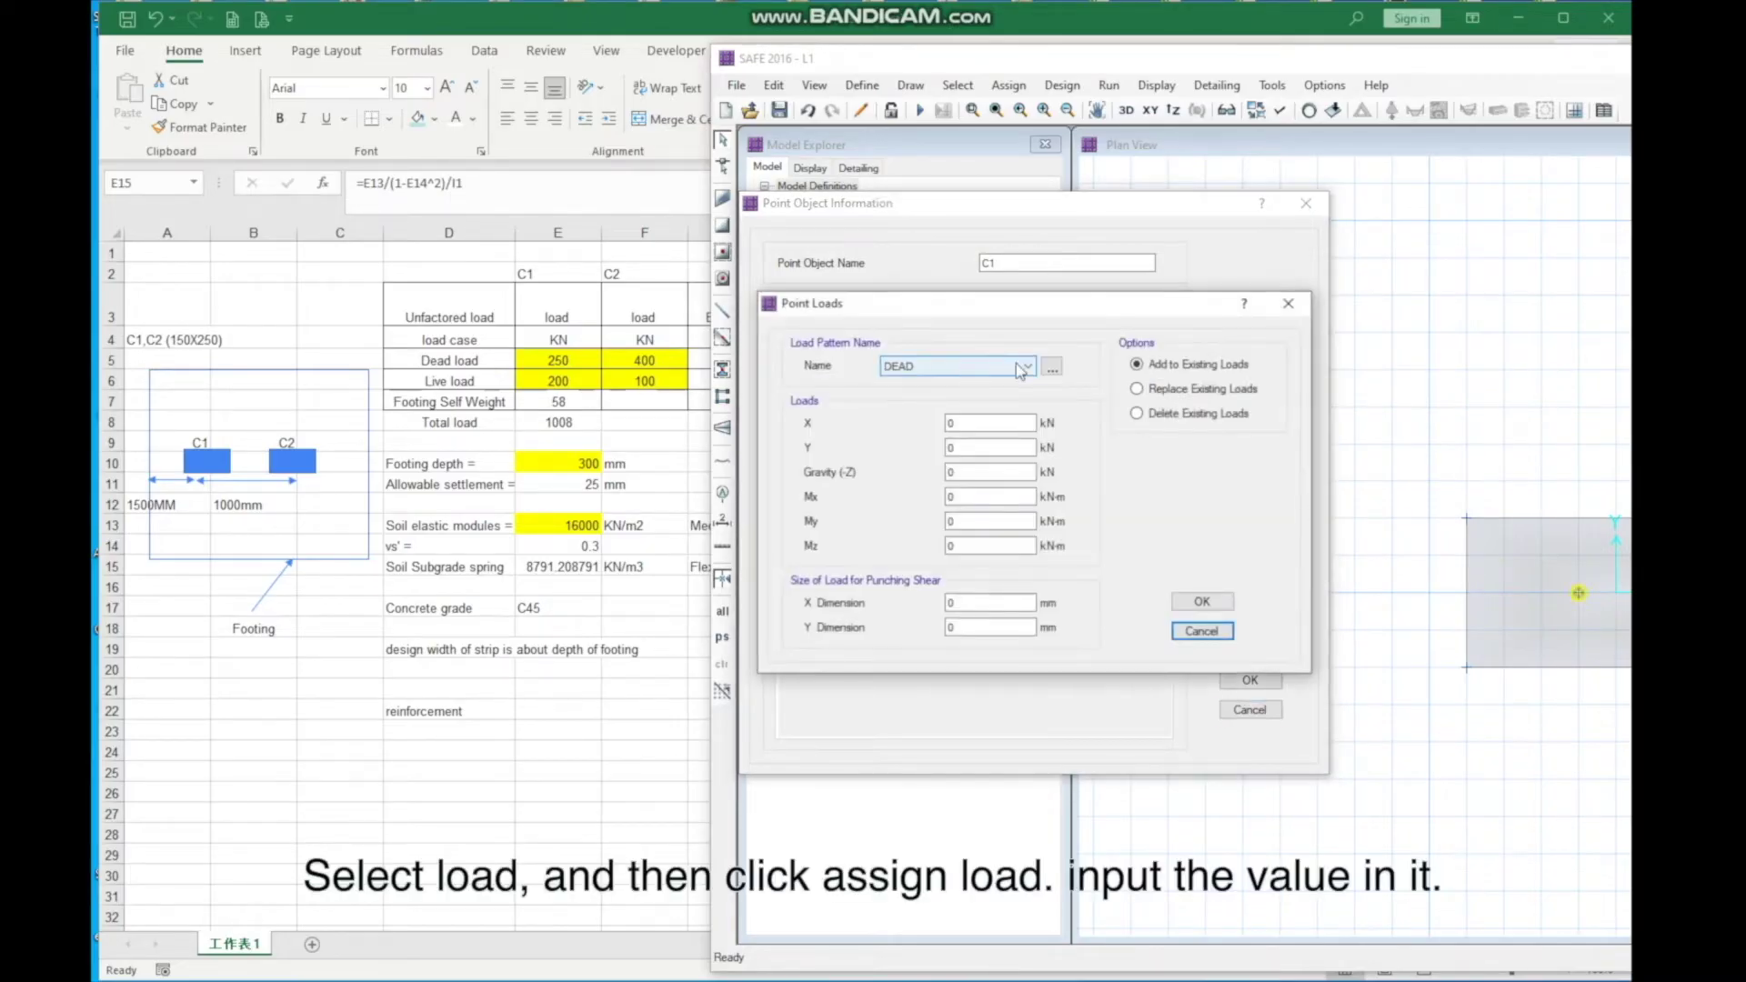
{"action": "double_click", "coordinate": [974, 469]}
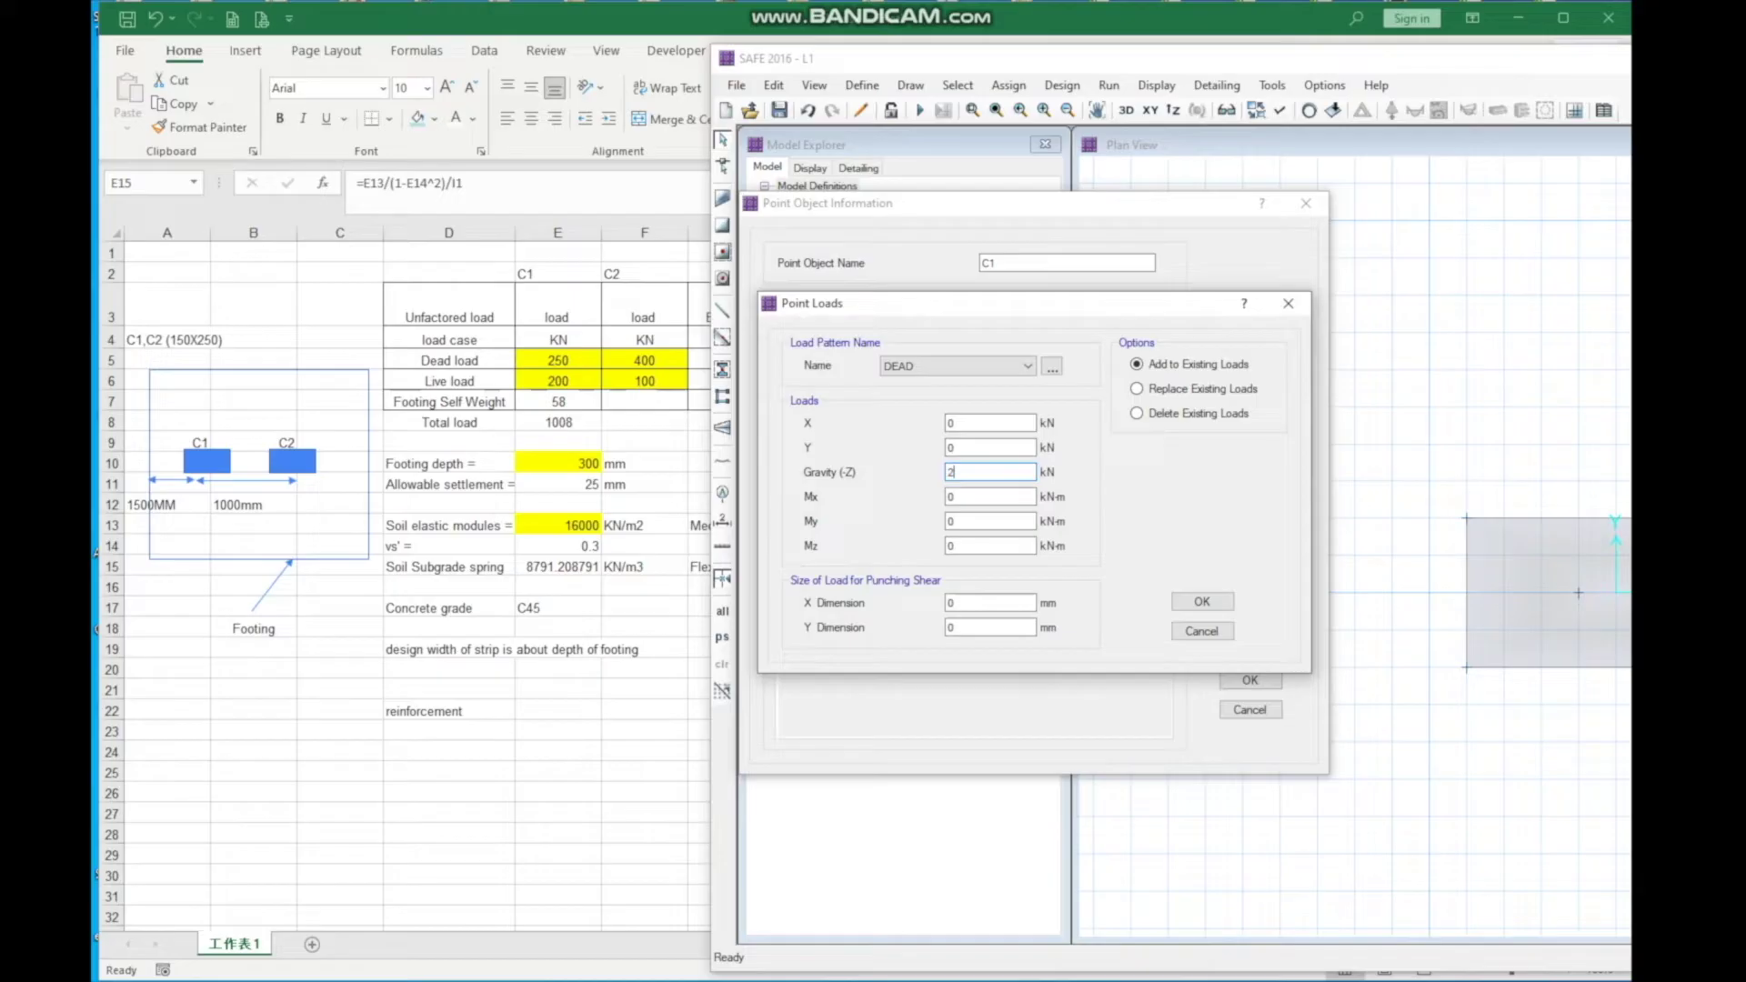
{"action": "type", "text": "250"}
Step: Set C1's dead load size for punching shear to 250 mm in X and 150 mm in Y, and accept the load
{"action": "double_click", "coordinate": [992, 601]}
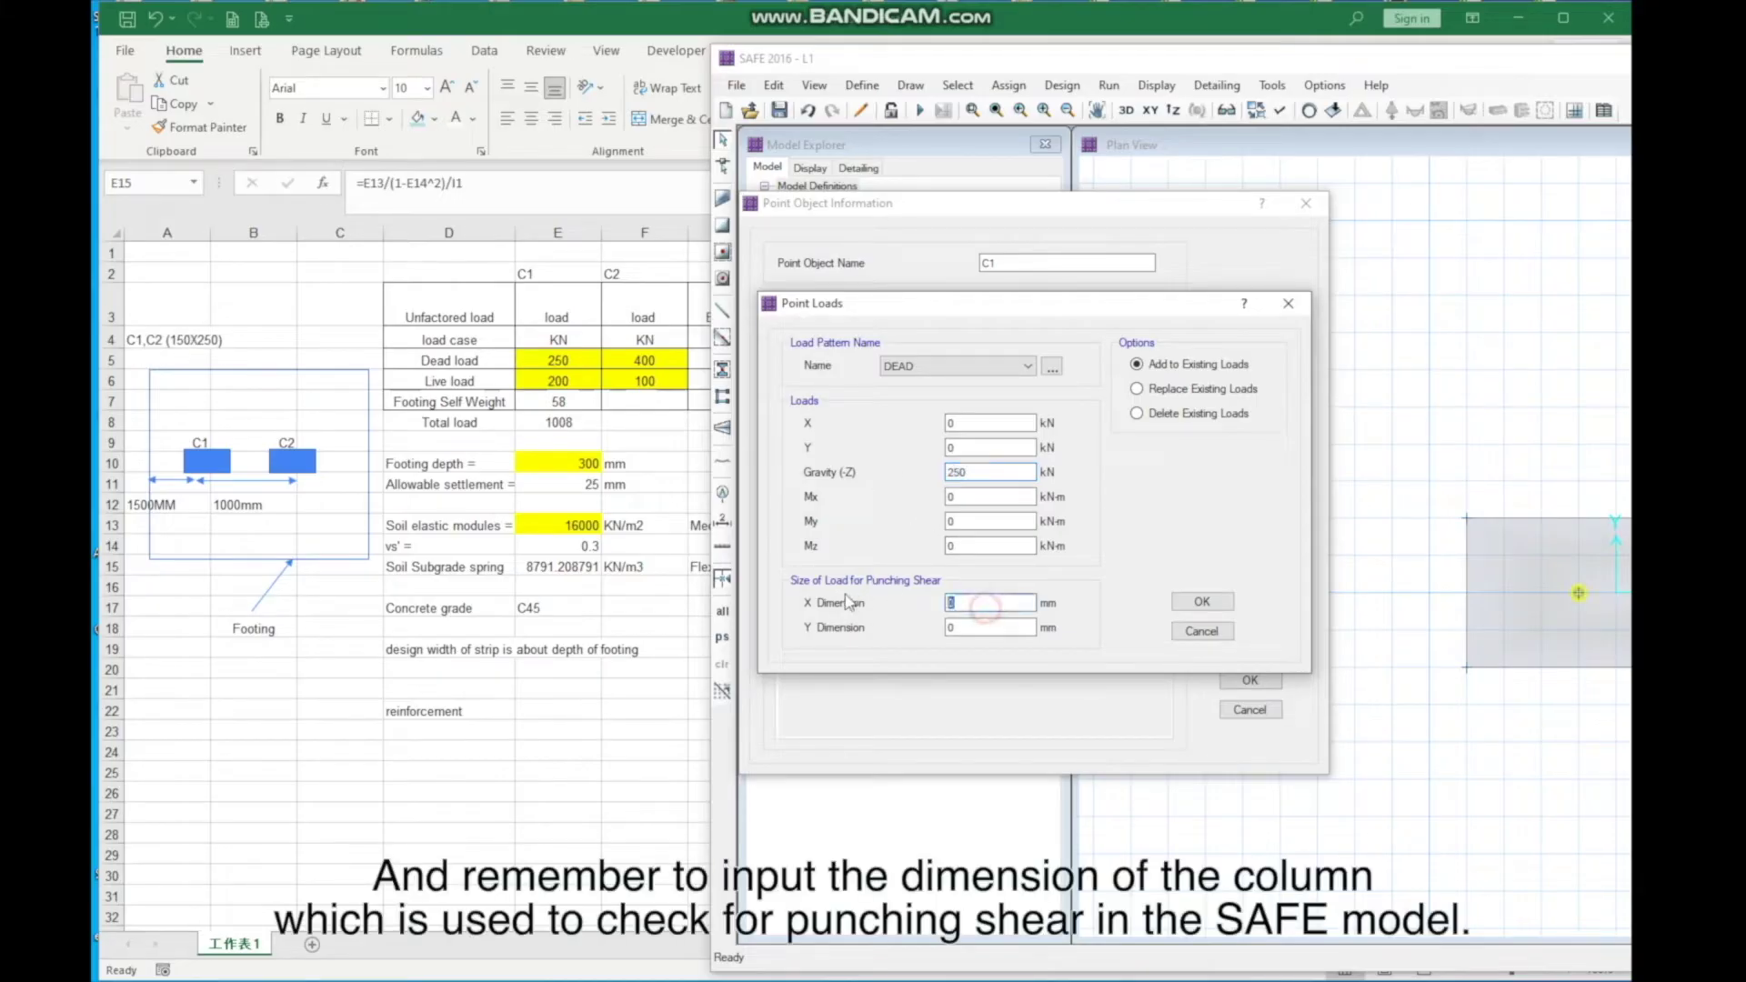
{"action": "type", "text": "150"}
{"action": "left_click", "coordinate": [974, 627]}
{"action": "double_click", "coordinate": [982, 603]}
{"action": "type", "text": "250"}
{"action": "double_click", "coordinate": [978, 628]}
{"action": "type", "text": "150"}
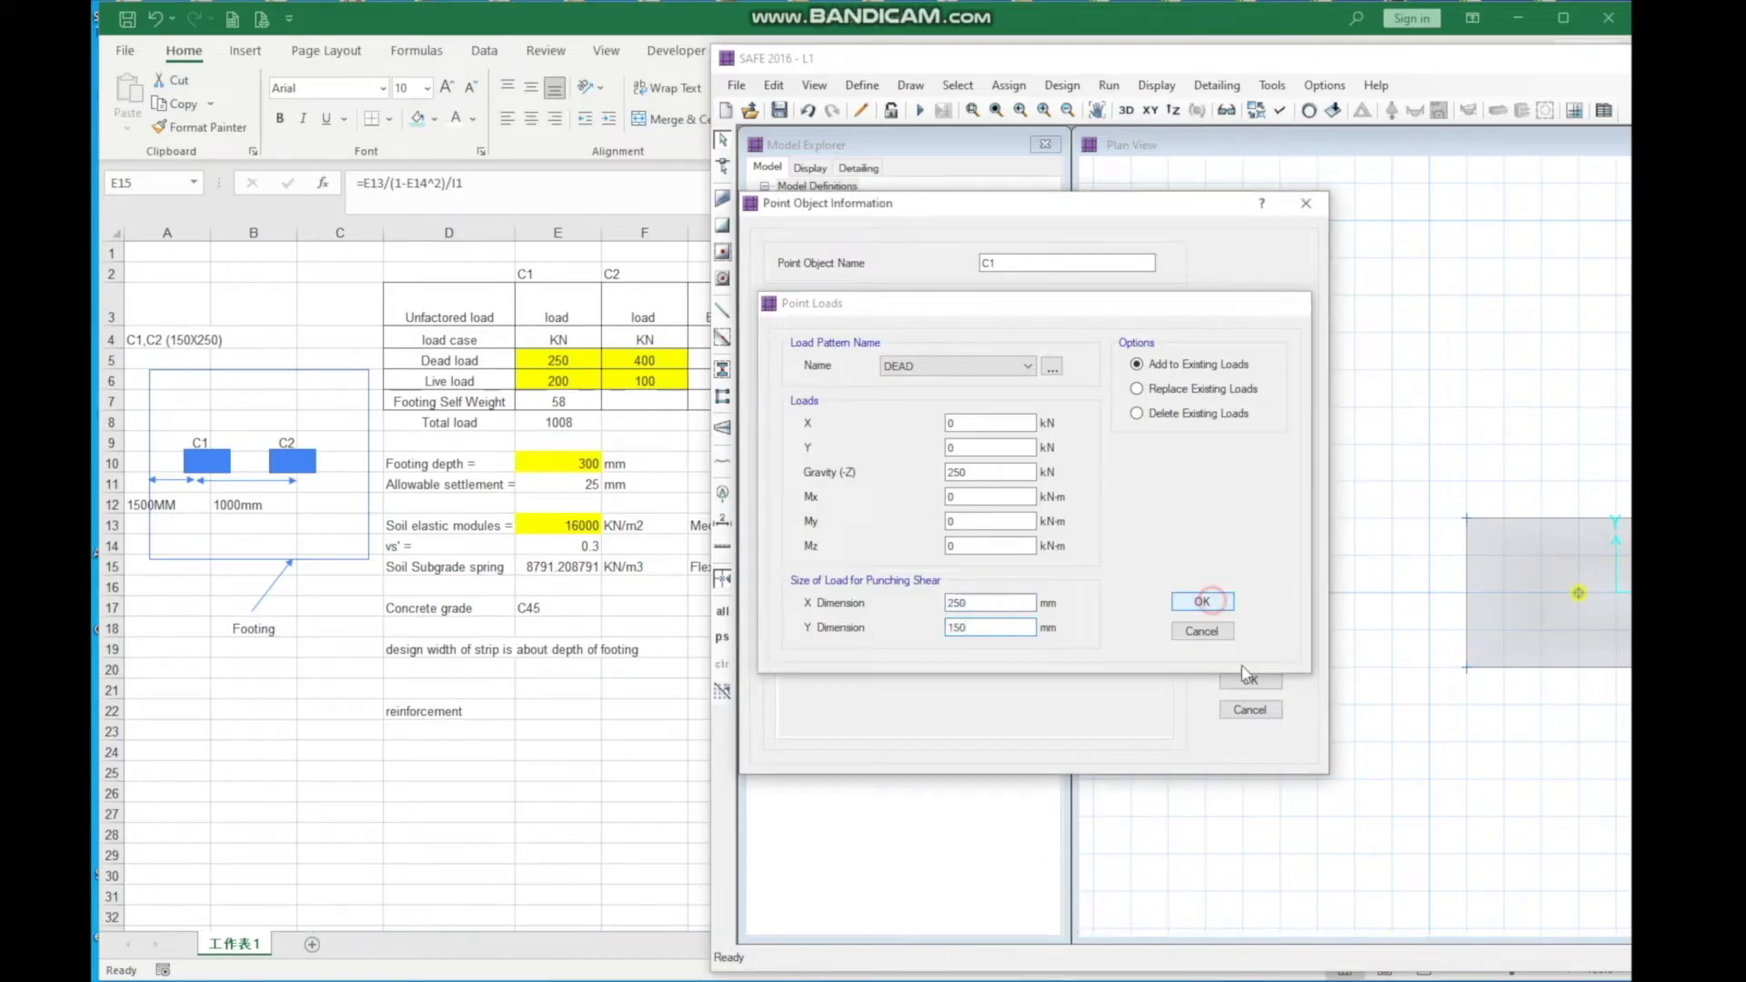
{"action": "left_click", "coordinate": [1201, 600]}
{"action": "left_click", "coordinate": [1250, 680]}
Step: Assign a LIVE force load of 200 kN gravity to point C1 with a 250 x 150 mm load size
{"action": "right_click", "coordinate": [1573, 592]}
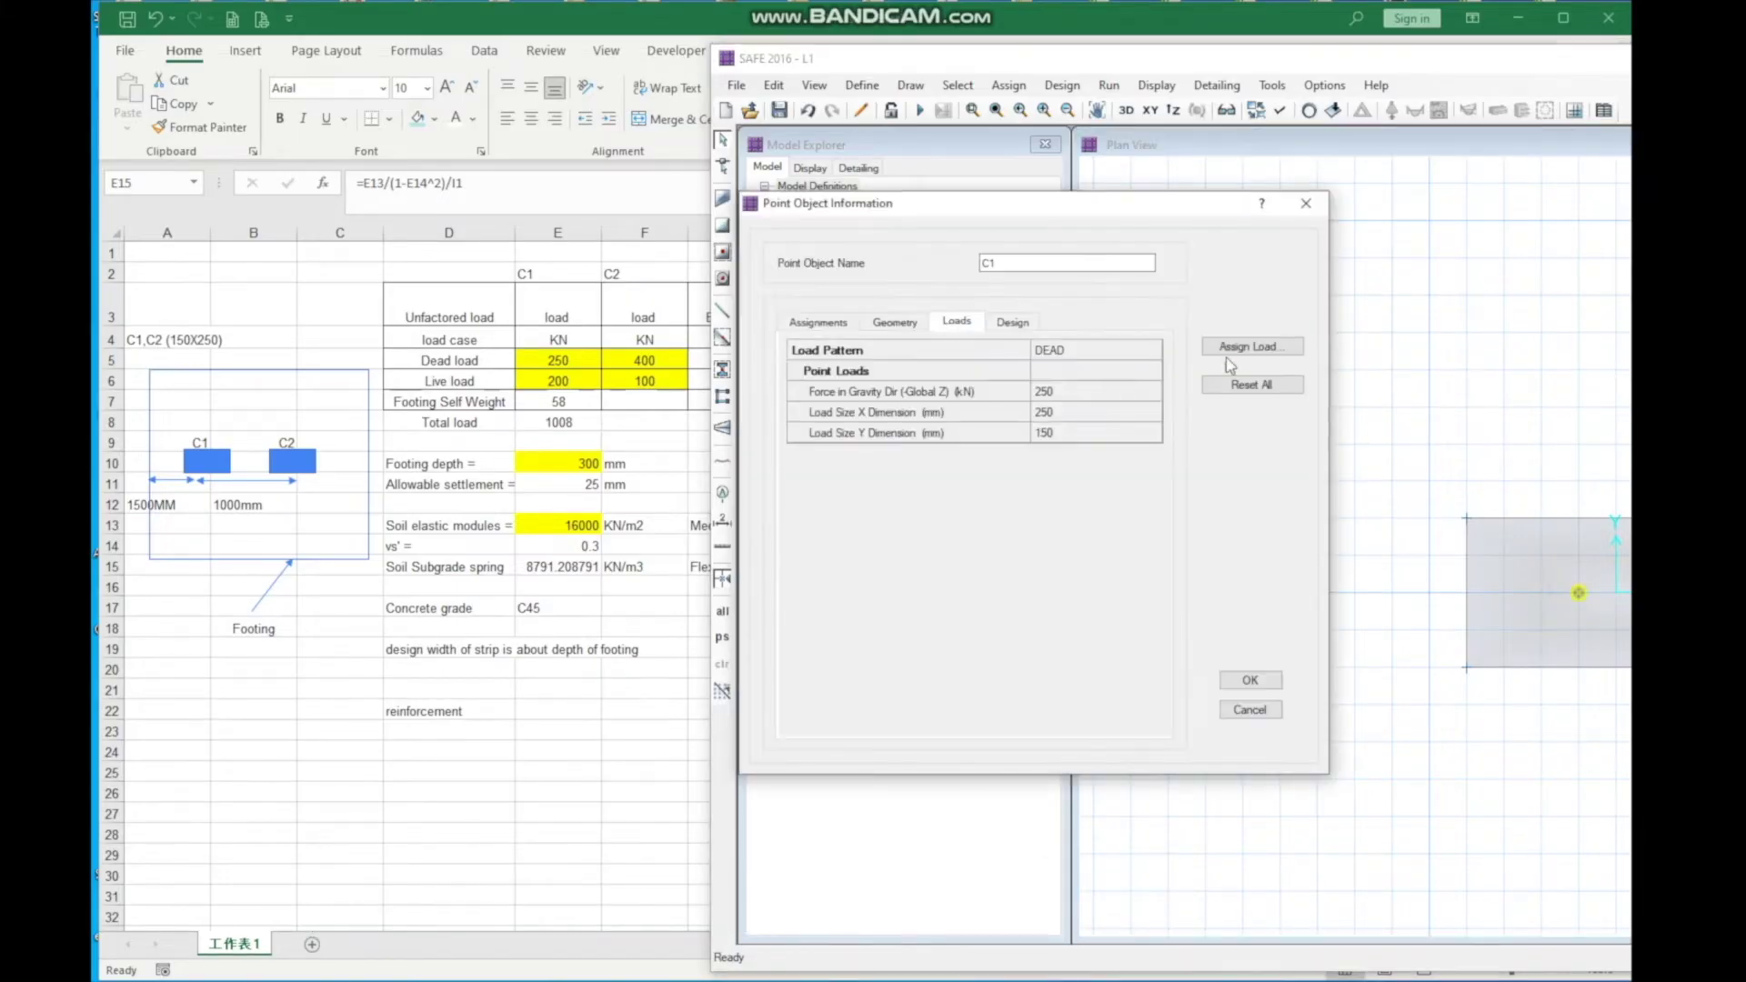
{"action": "left_click", "coordinate": [1252, 346]}
{"action": "left_click", "coordinate": [984, 535]}
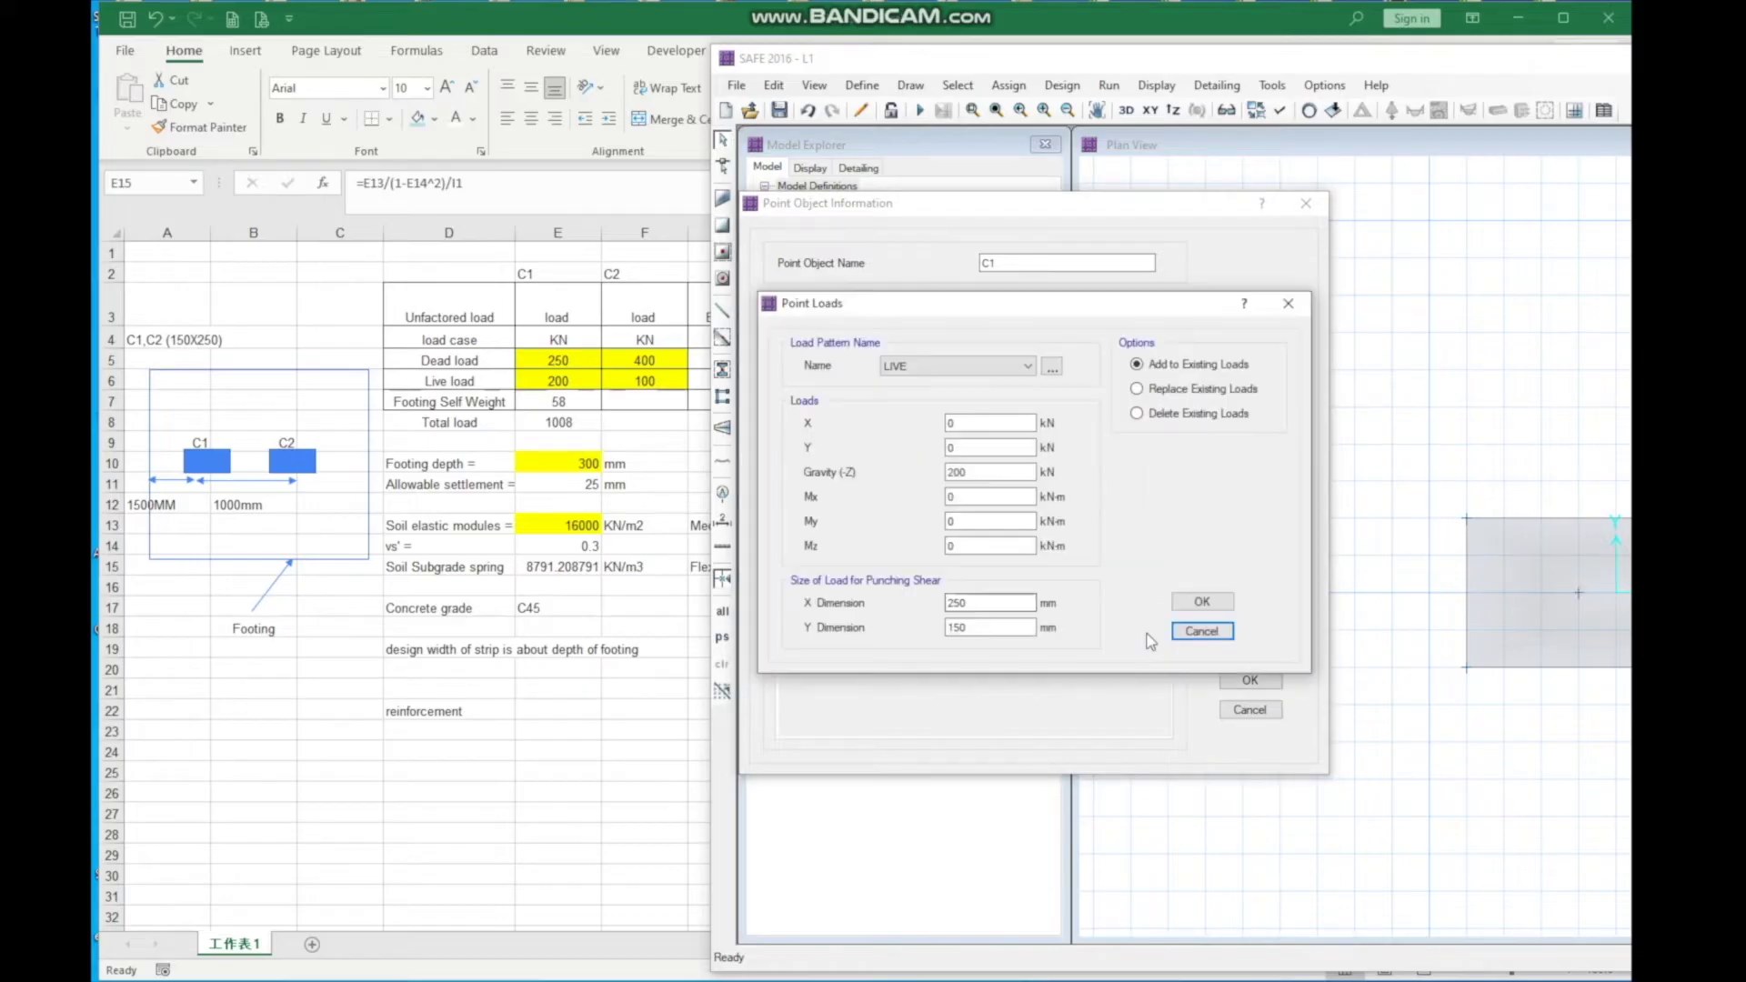
{"action": "left_click", "coordinate": [1201, 600]}
{"action": "left_click", "coordinate": [1246, 682]}
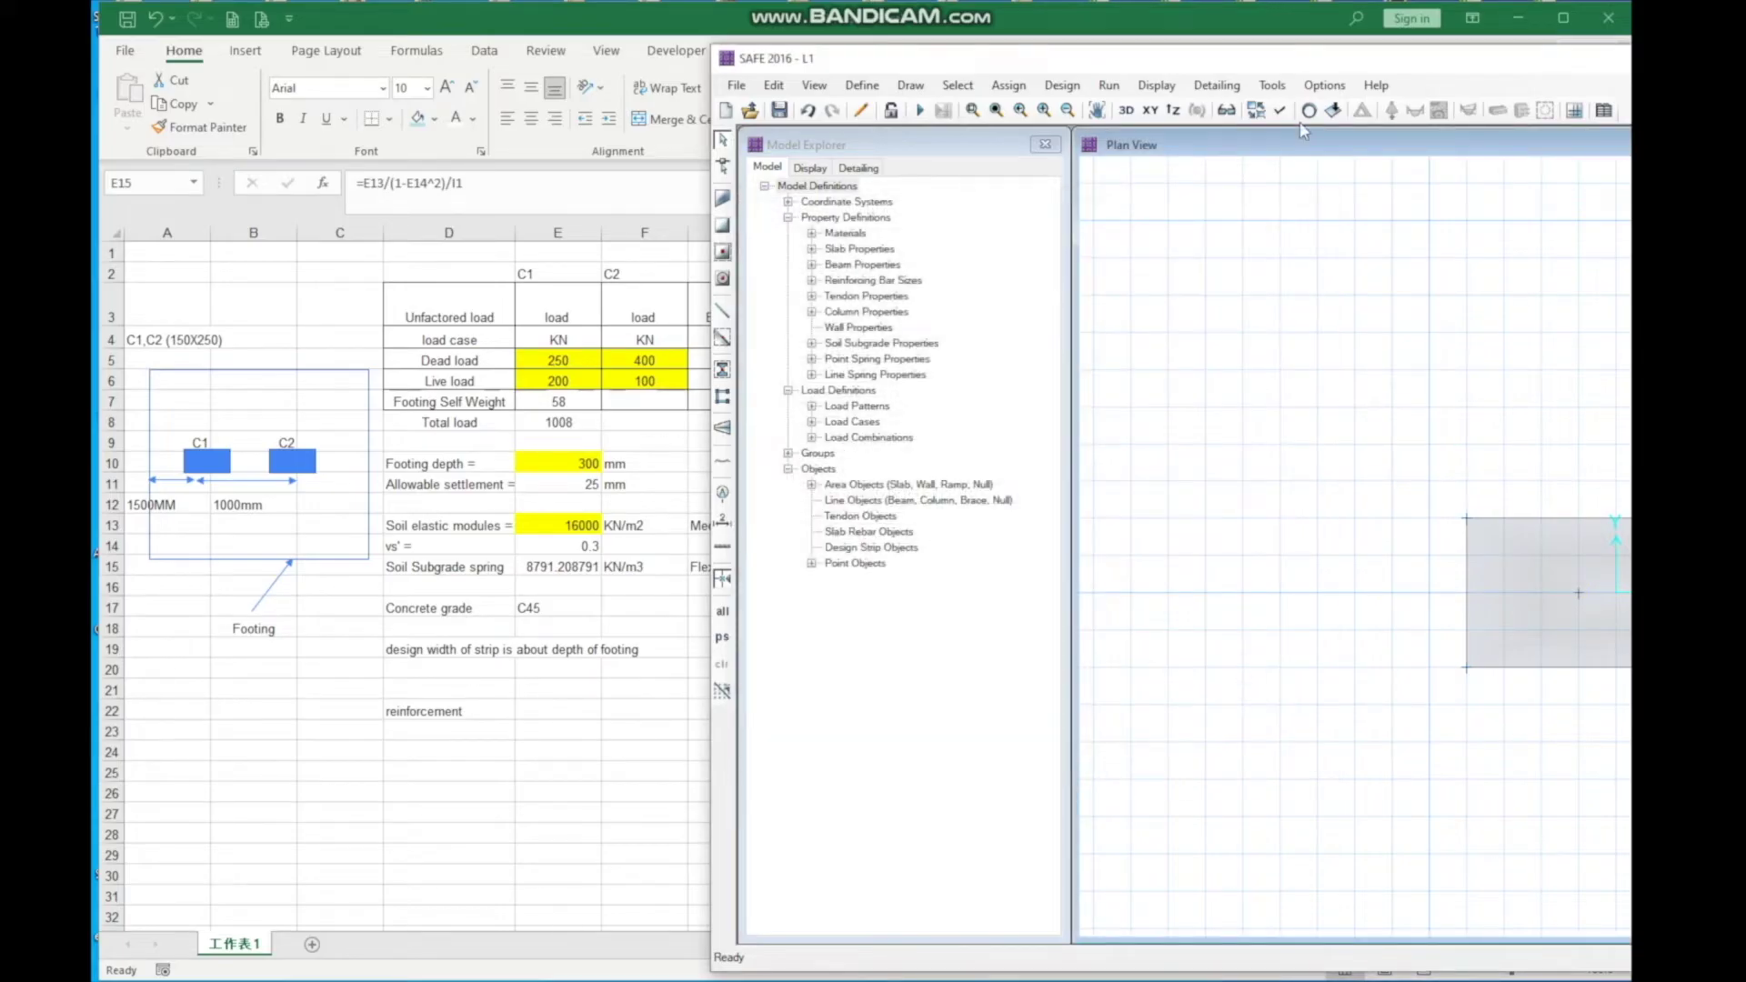
Step: Assign a LIVE force load of 100 kN gravity to point C2 with a 250 x 150 mm load size
{"action": "left_click_drag", "start_coordinate": [1345, 58], "coordinate": [1290, 56]}
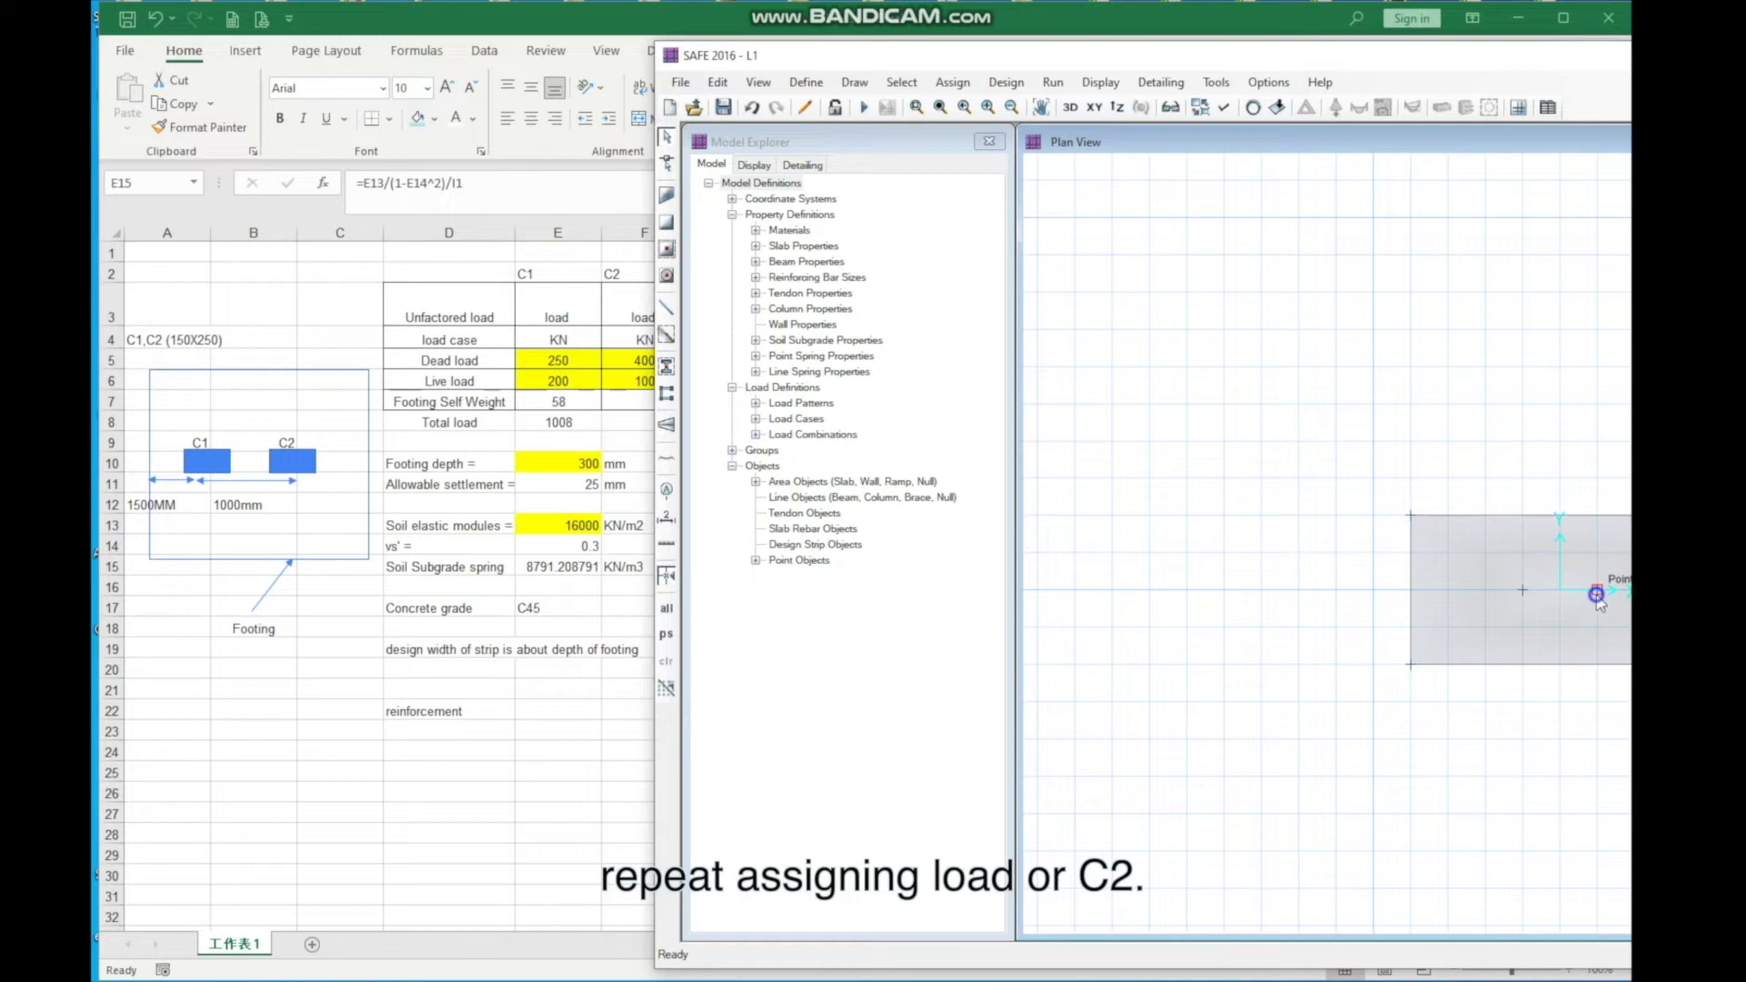
{"action": "right_click", "coordinate": [1598, 597]}
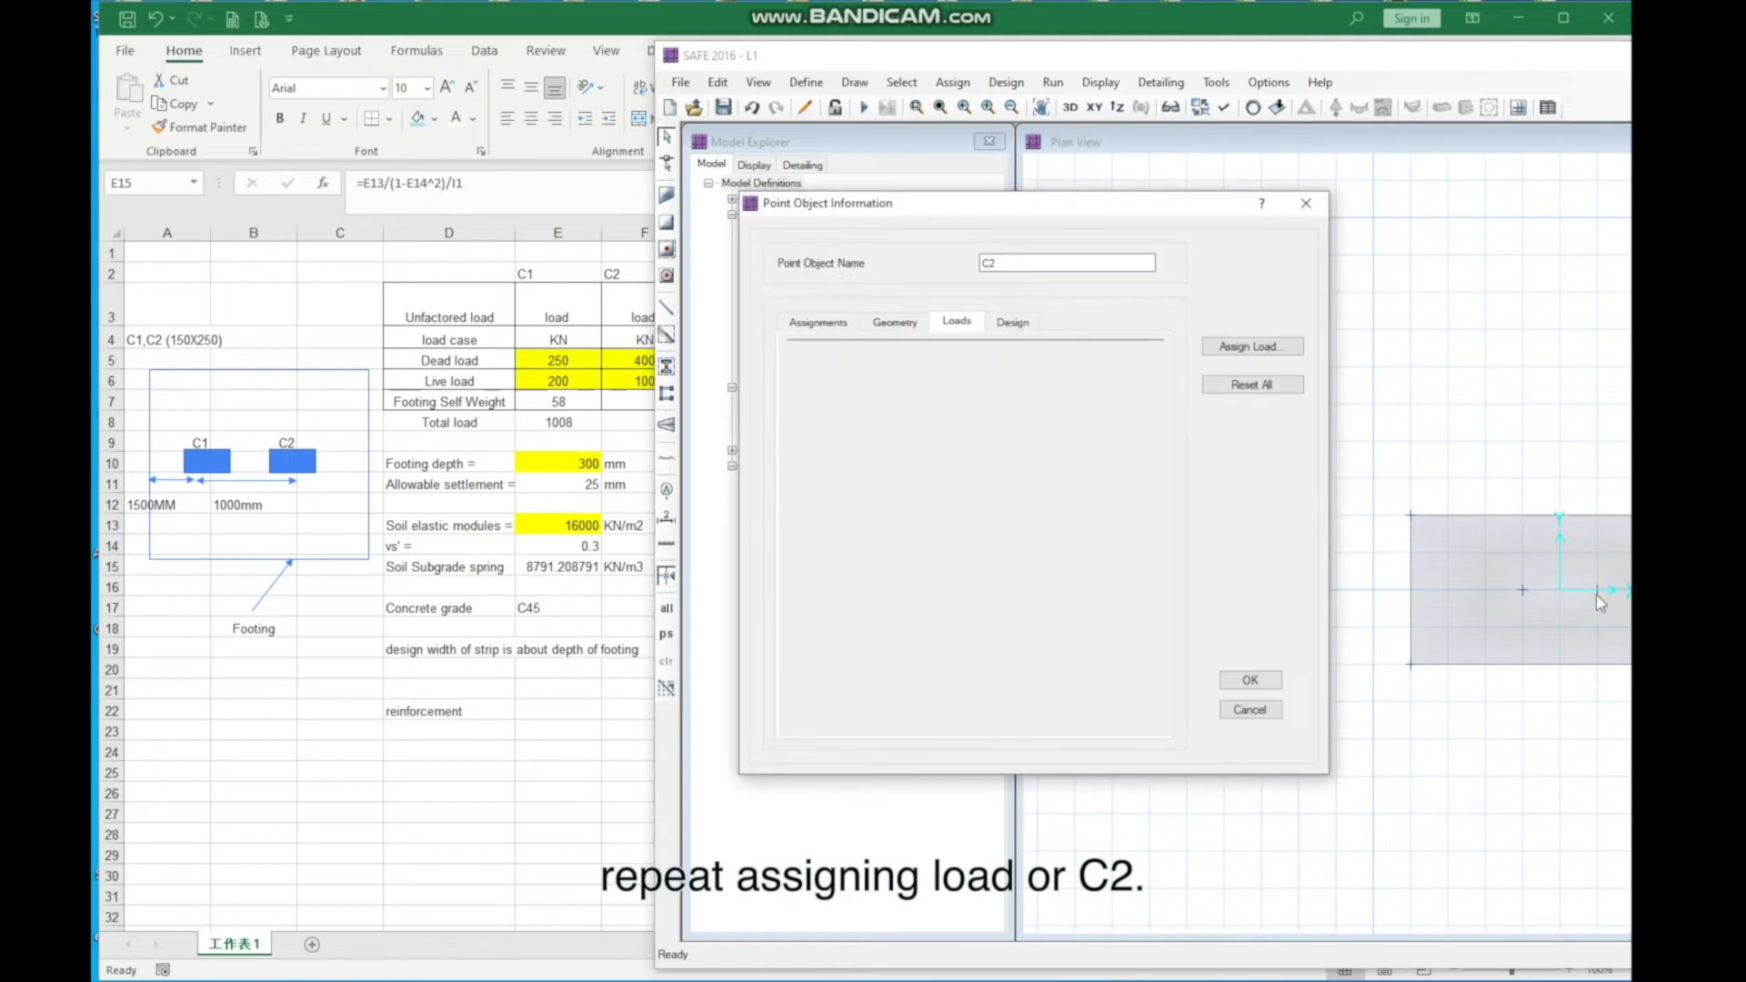
{"action": "left_click", "coordinate": [818, 323]}
{"action": "left_click", "coordinate": [957, 322]}
{"action": "left_click", "coordinate": [1237, 349]}
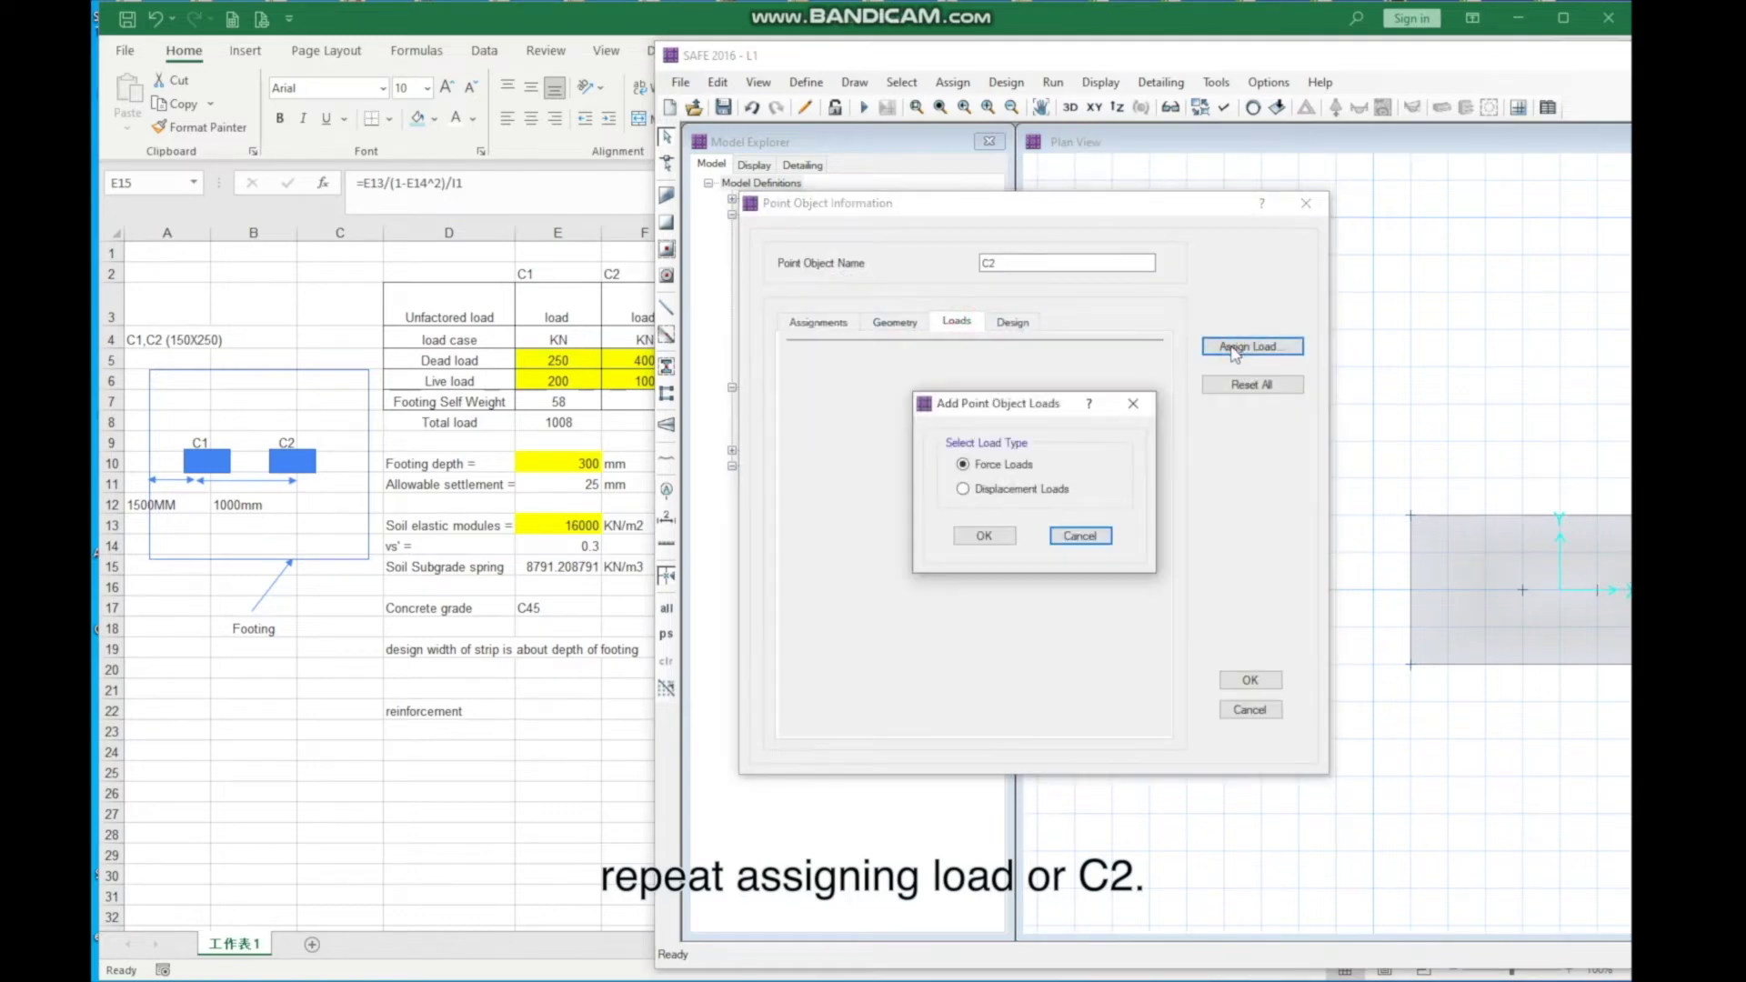
{"action": "left_click", "coordinate": [994, 534]}
{"action": "left_click", "coordinate": [950, 474]}
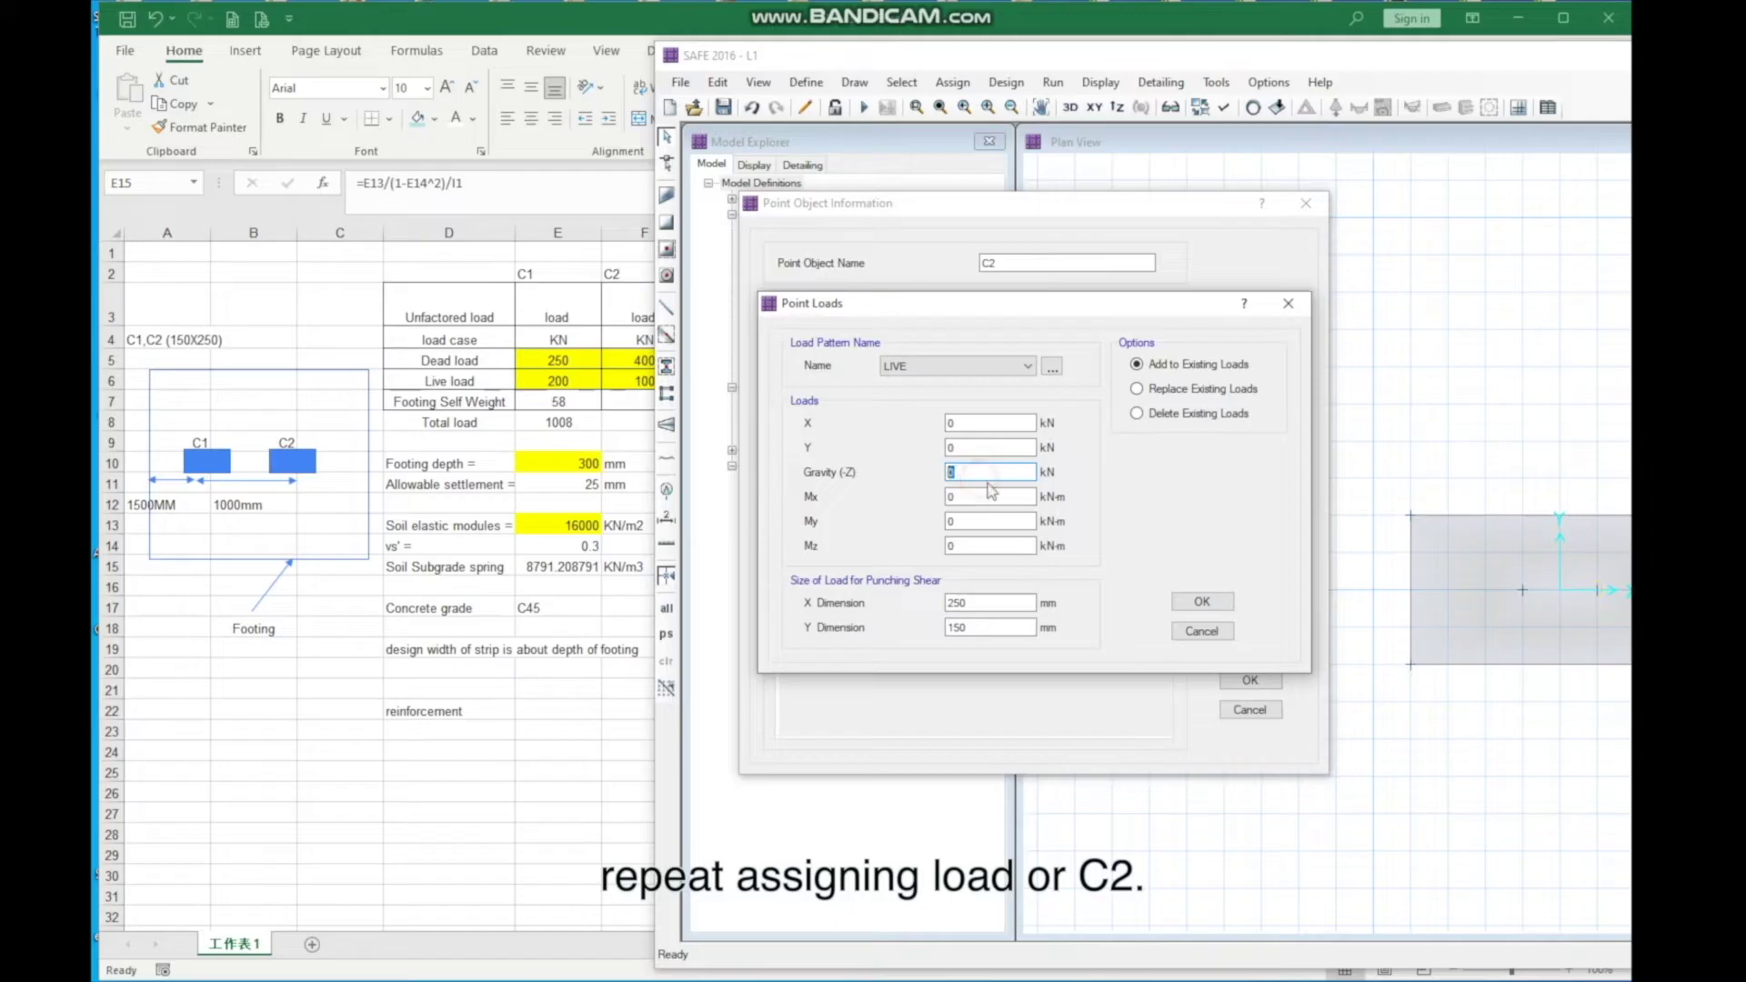
{"action": "type", "text": "100"}
{"action": "left_click", "coordinate": [1201, 602]}
Step: Assign a DEAD force load of 400 kN gravity to point C2 with a 250 x 150 mm load size
{"action": "left_click", "coordinate": [1253, 347]}
{"action": "left_click", "coordinate": [991, 536]}
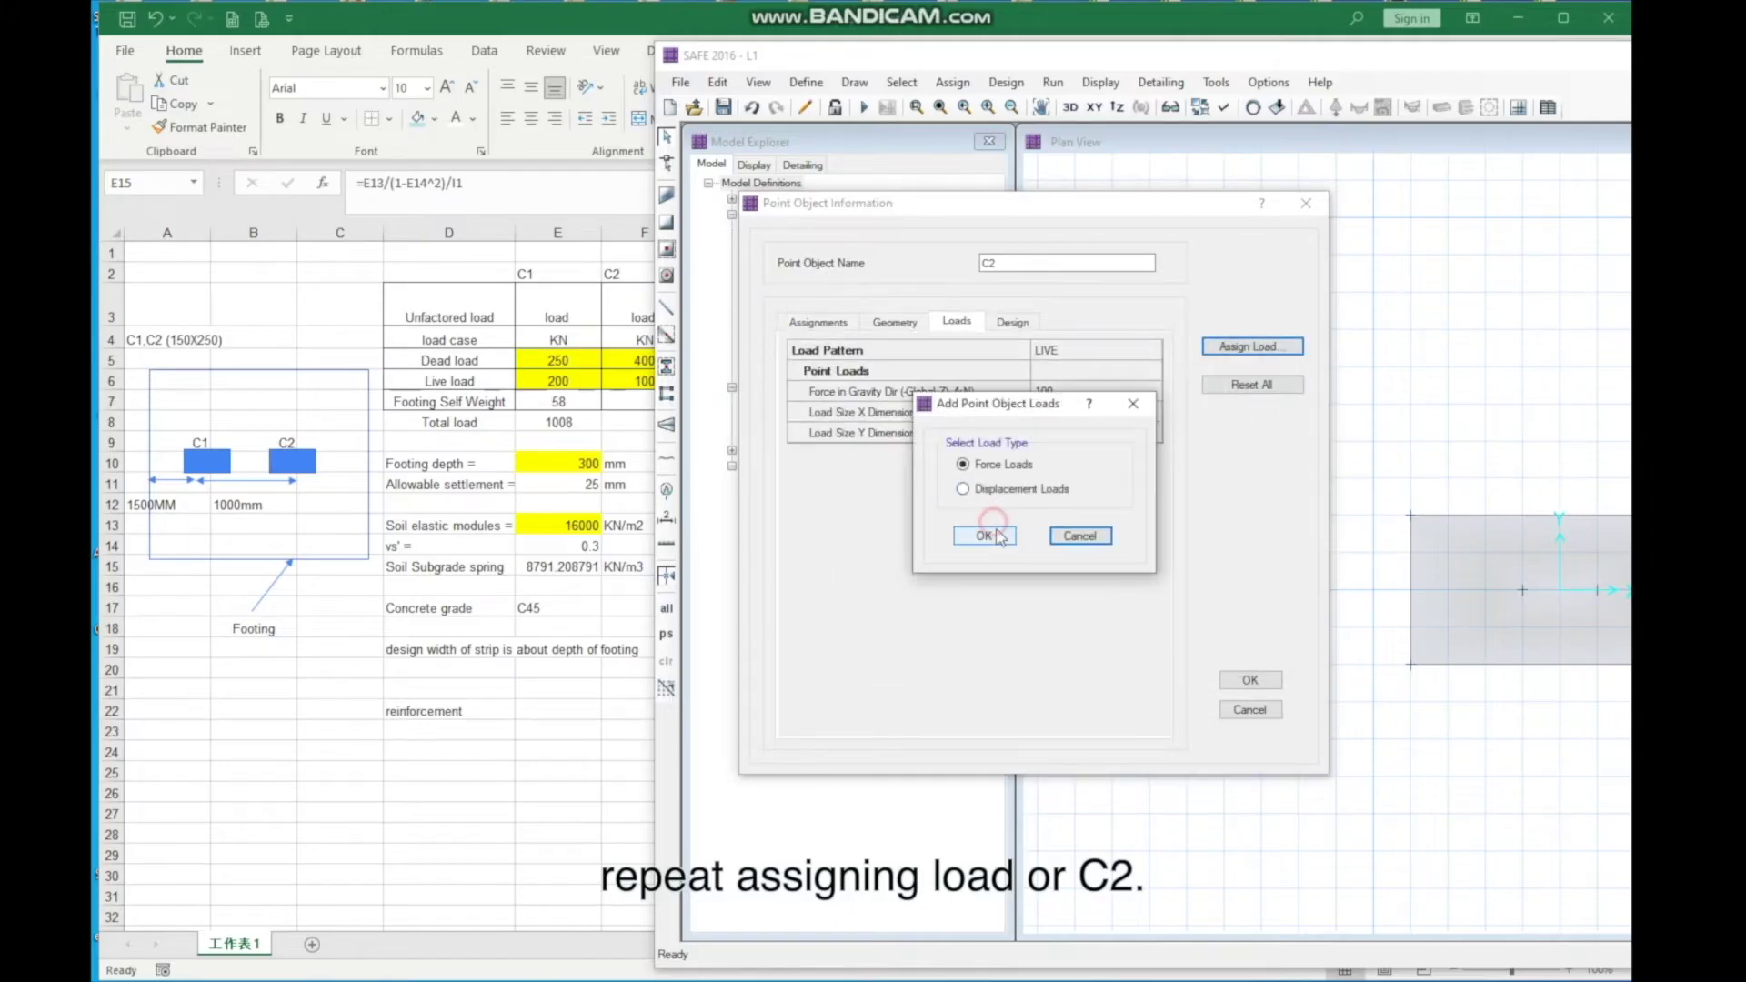
{"action": "left_click", "coordinate": [1027, 366]}
{"action": "left_click", "coordinate": [909, 380]}
{"action": "double_click", "coordinate": [989, 472]}
{"action": "type", "text": "400"}
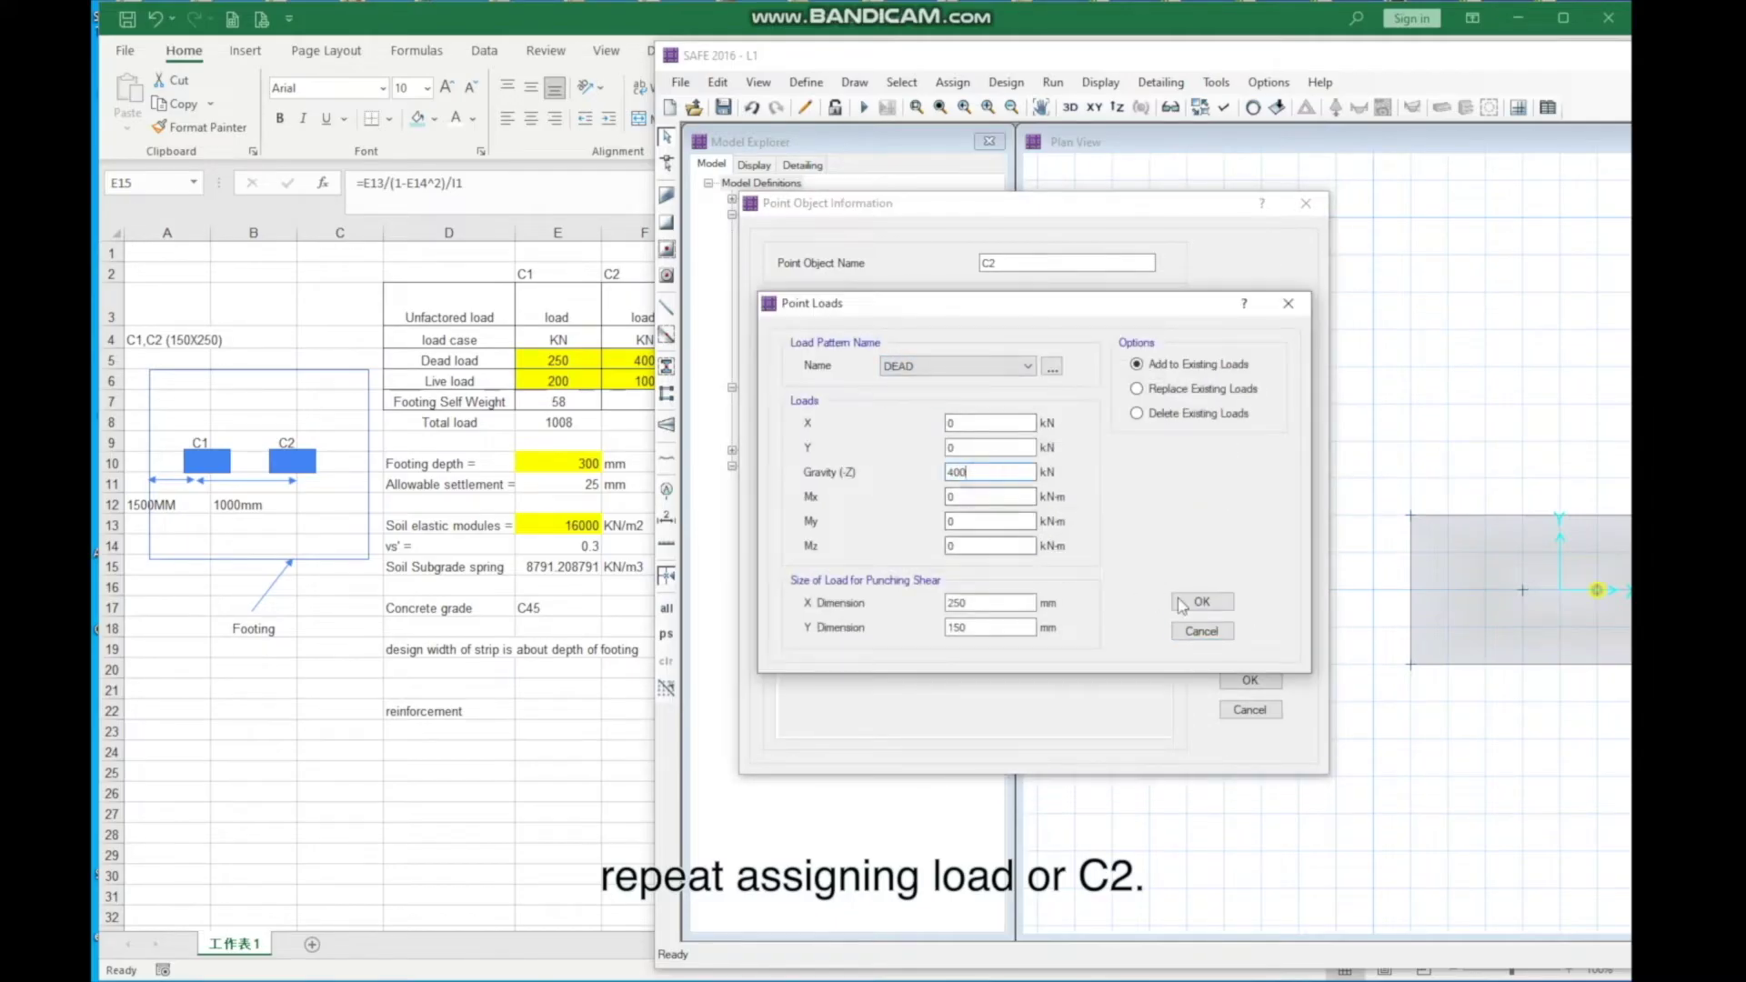
{"action": "left_click", "coordinate": [1198, 602]}
{"action": "left_click", "coordinate": [1250, 681]}
Step: Assign soil property FT1 to the footing slab as its support
{"action": "left_click_drag", "start_coordinate": [1482, 56], "coordinate": [945, 27]}
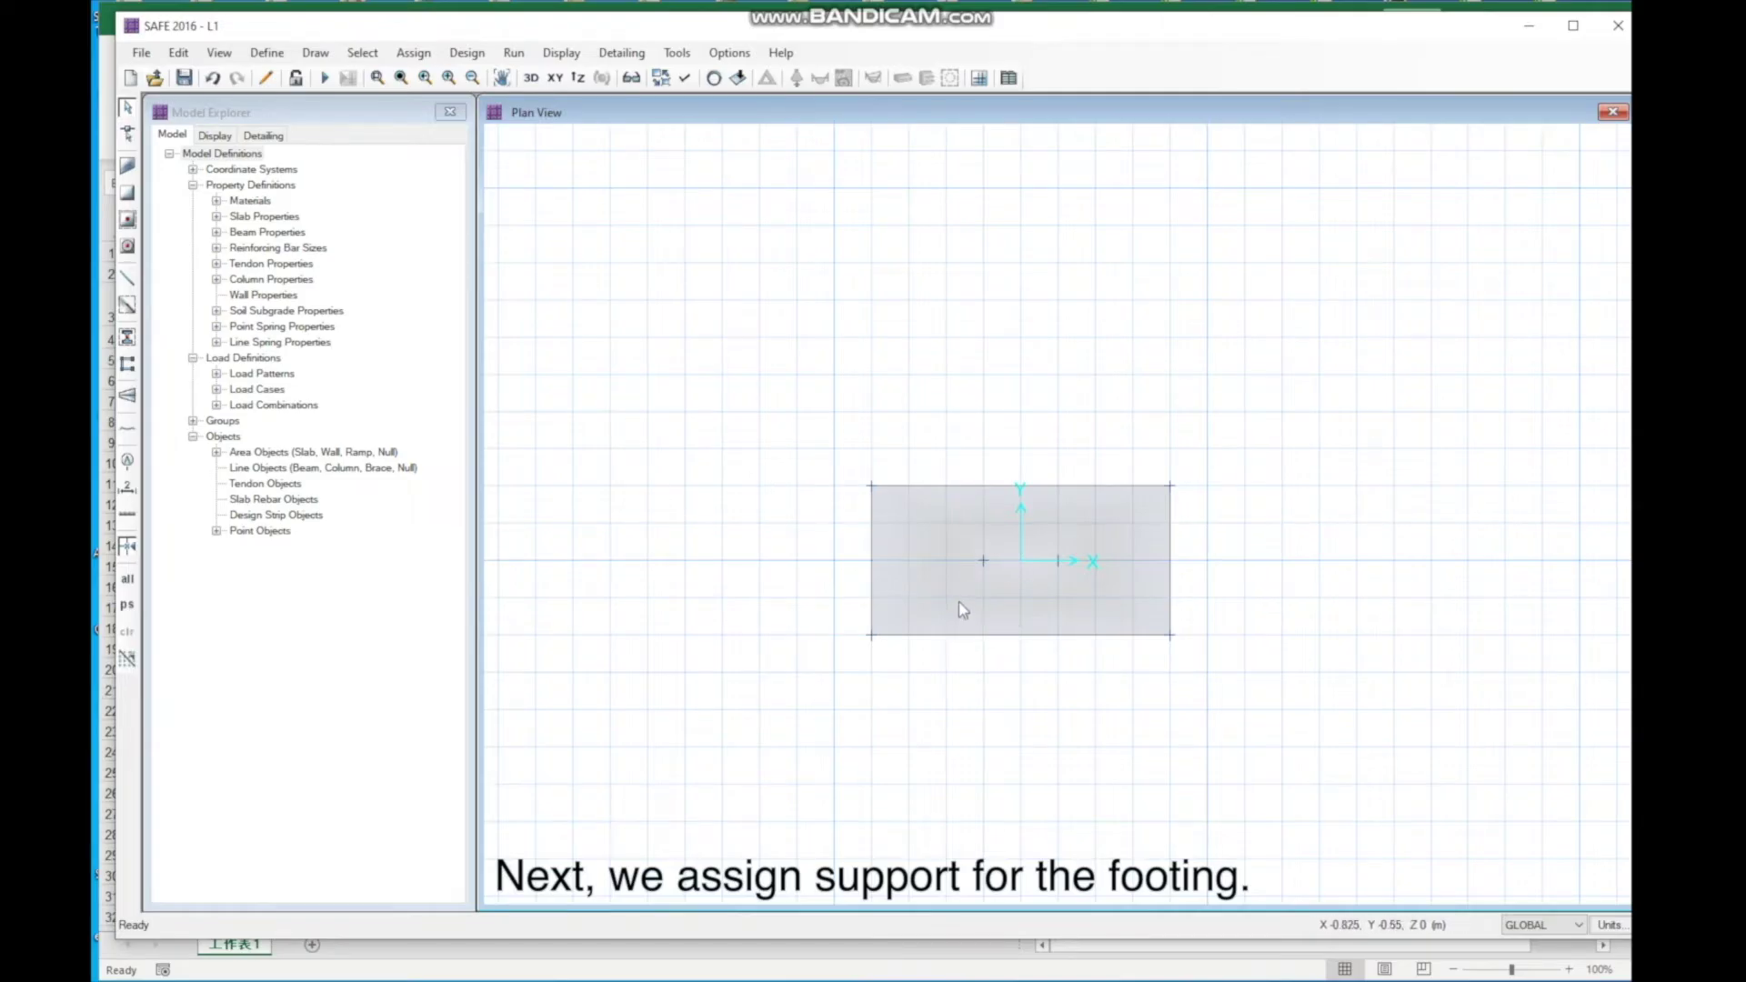
{"action": "right_click", "coordinate": [1078, 603]}
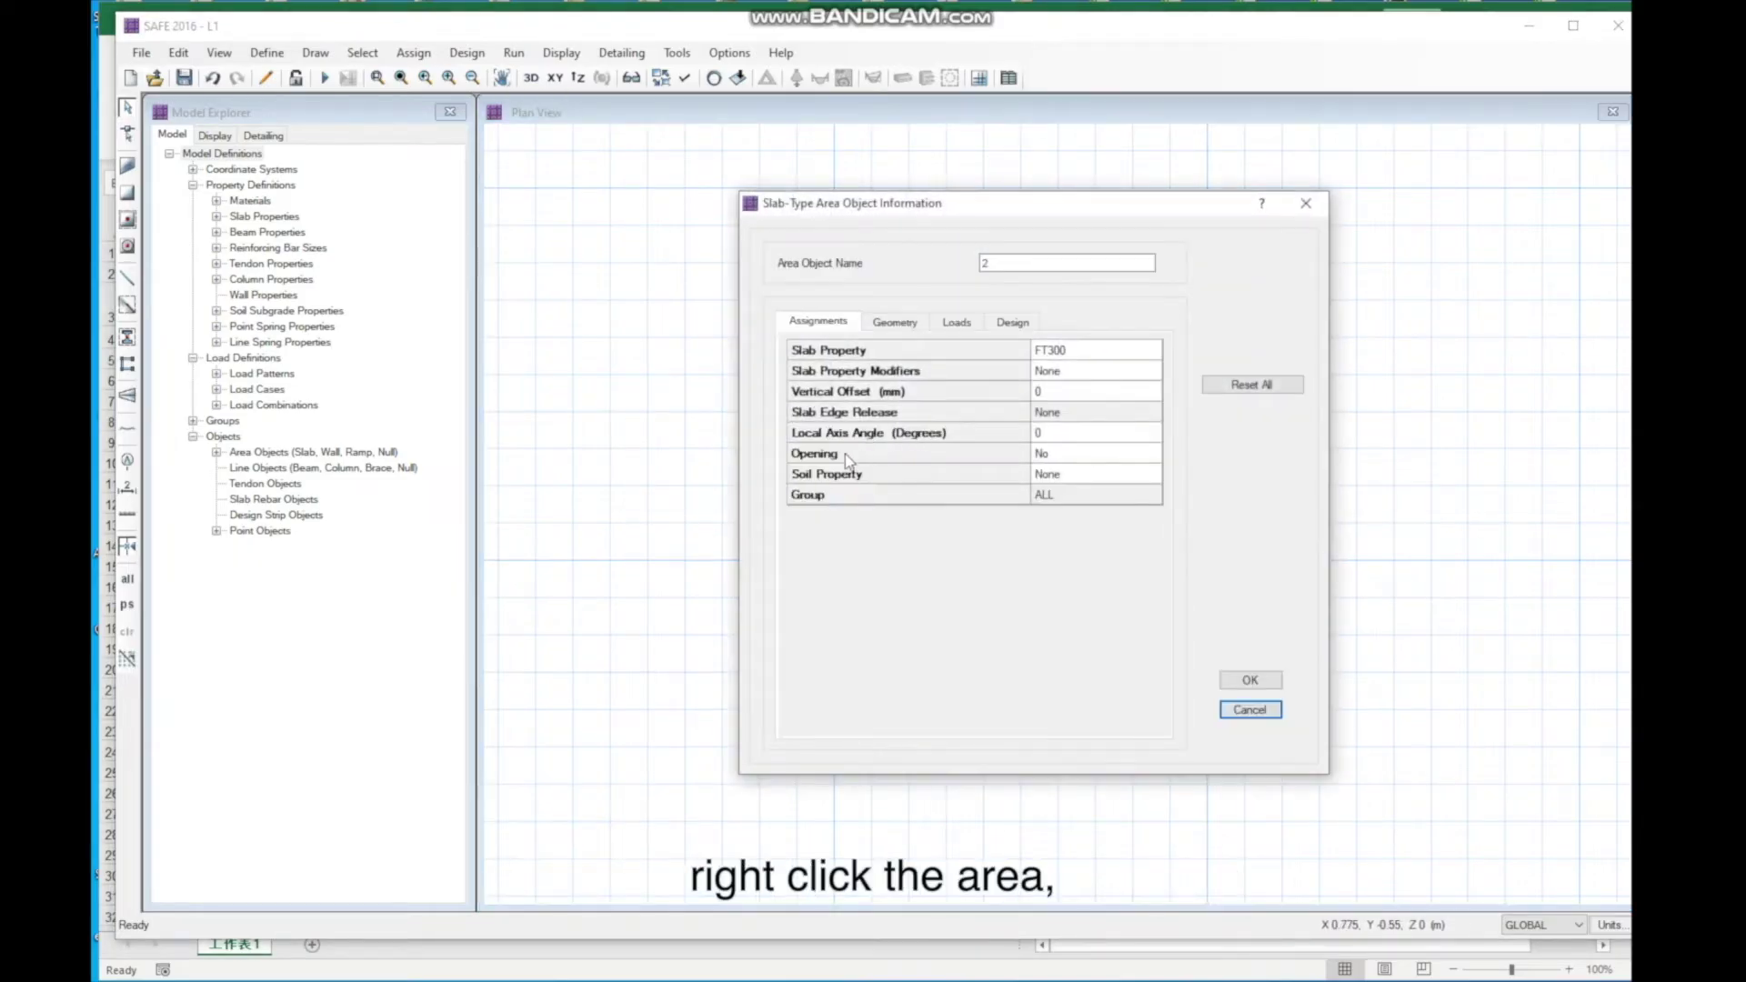
{"action": "left_click", "coordinate": [1068, 491]}
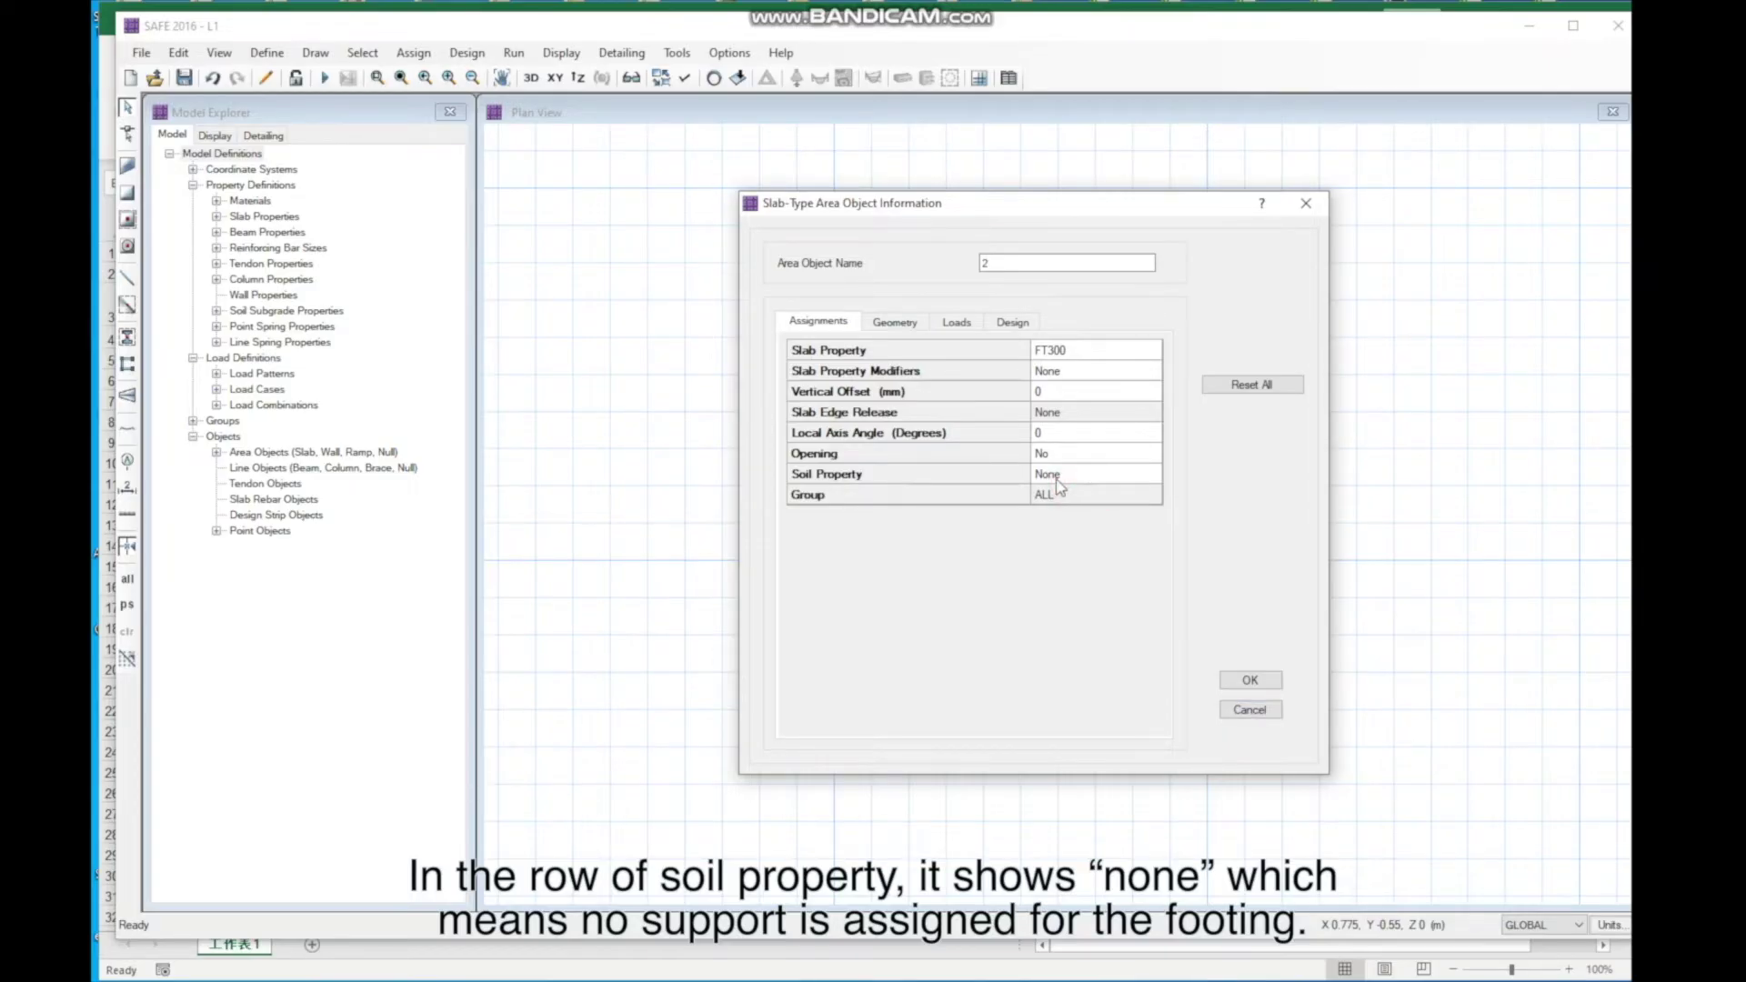
{"action": "left_click", "coordinate": [1055, 481]}
{"action": "left_click", "coordinate": [869, 429]}
{"action": "left_click", "coordinate": [1136, 551]}
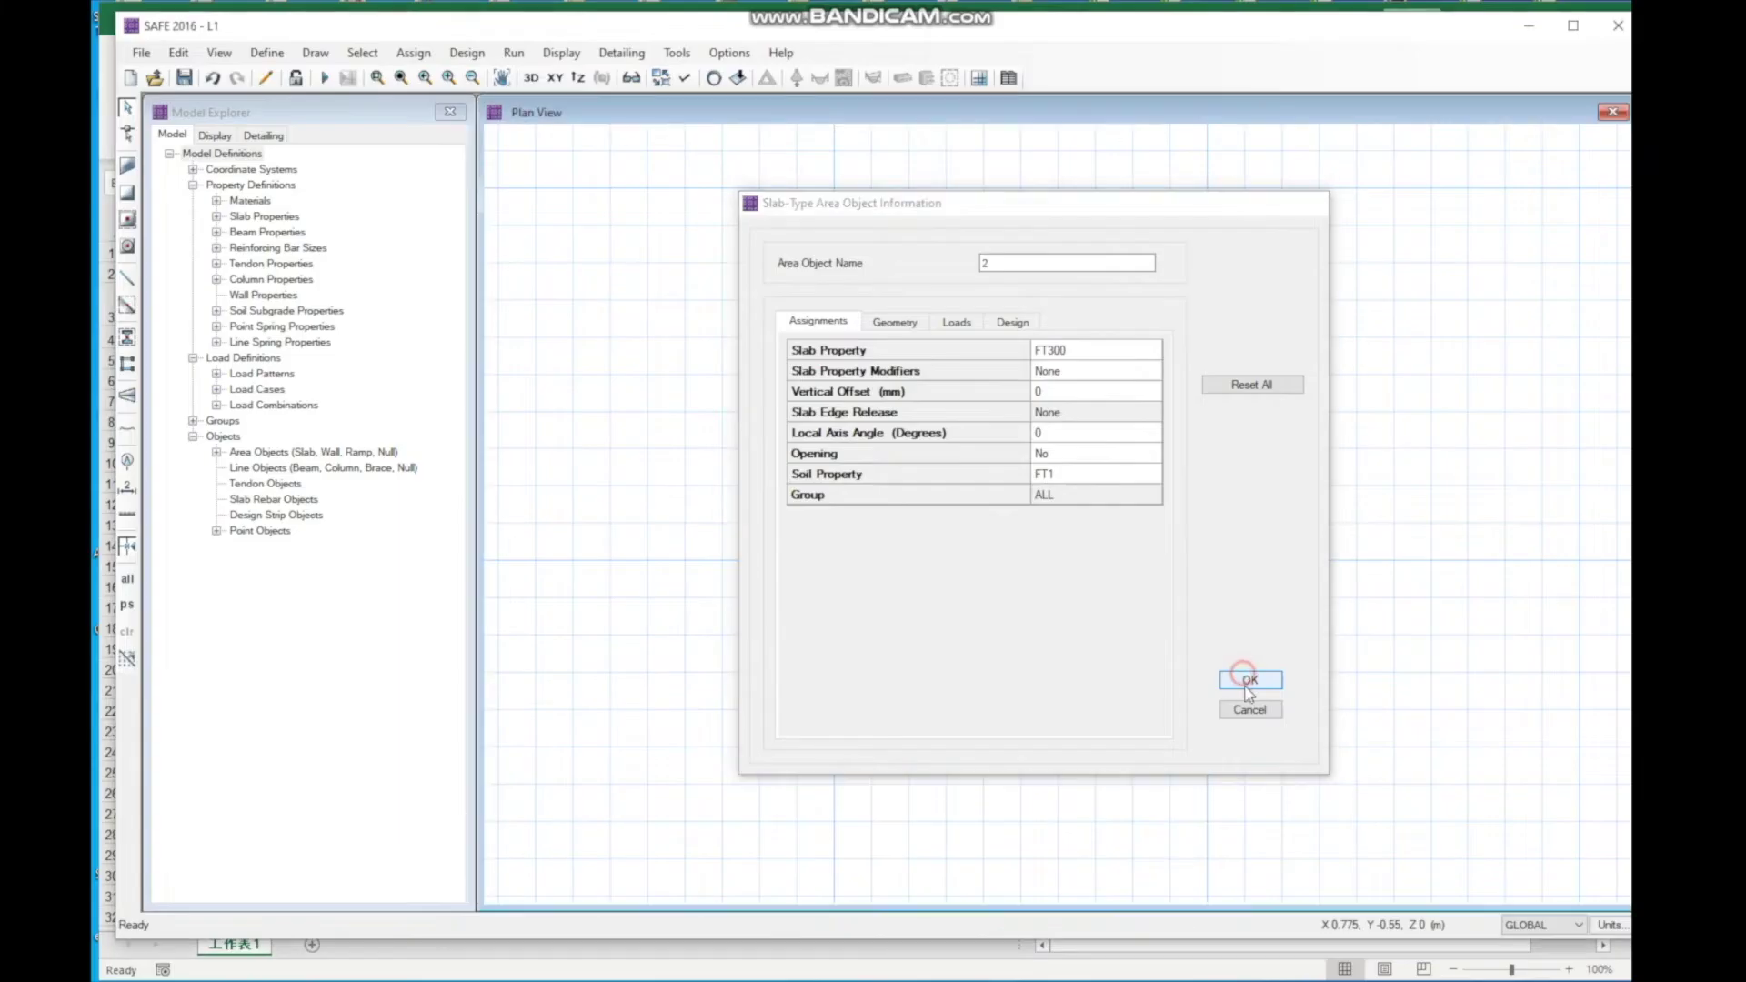
{"action": "left_click", "coordinate": [1249, 681]}
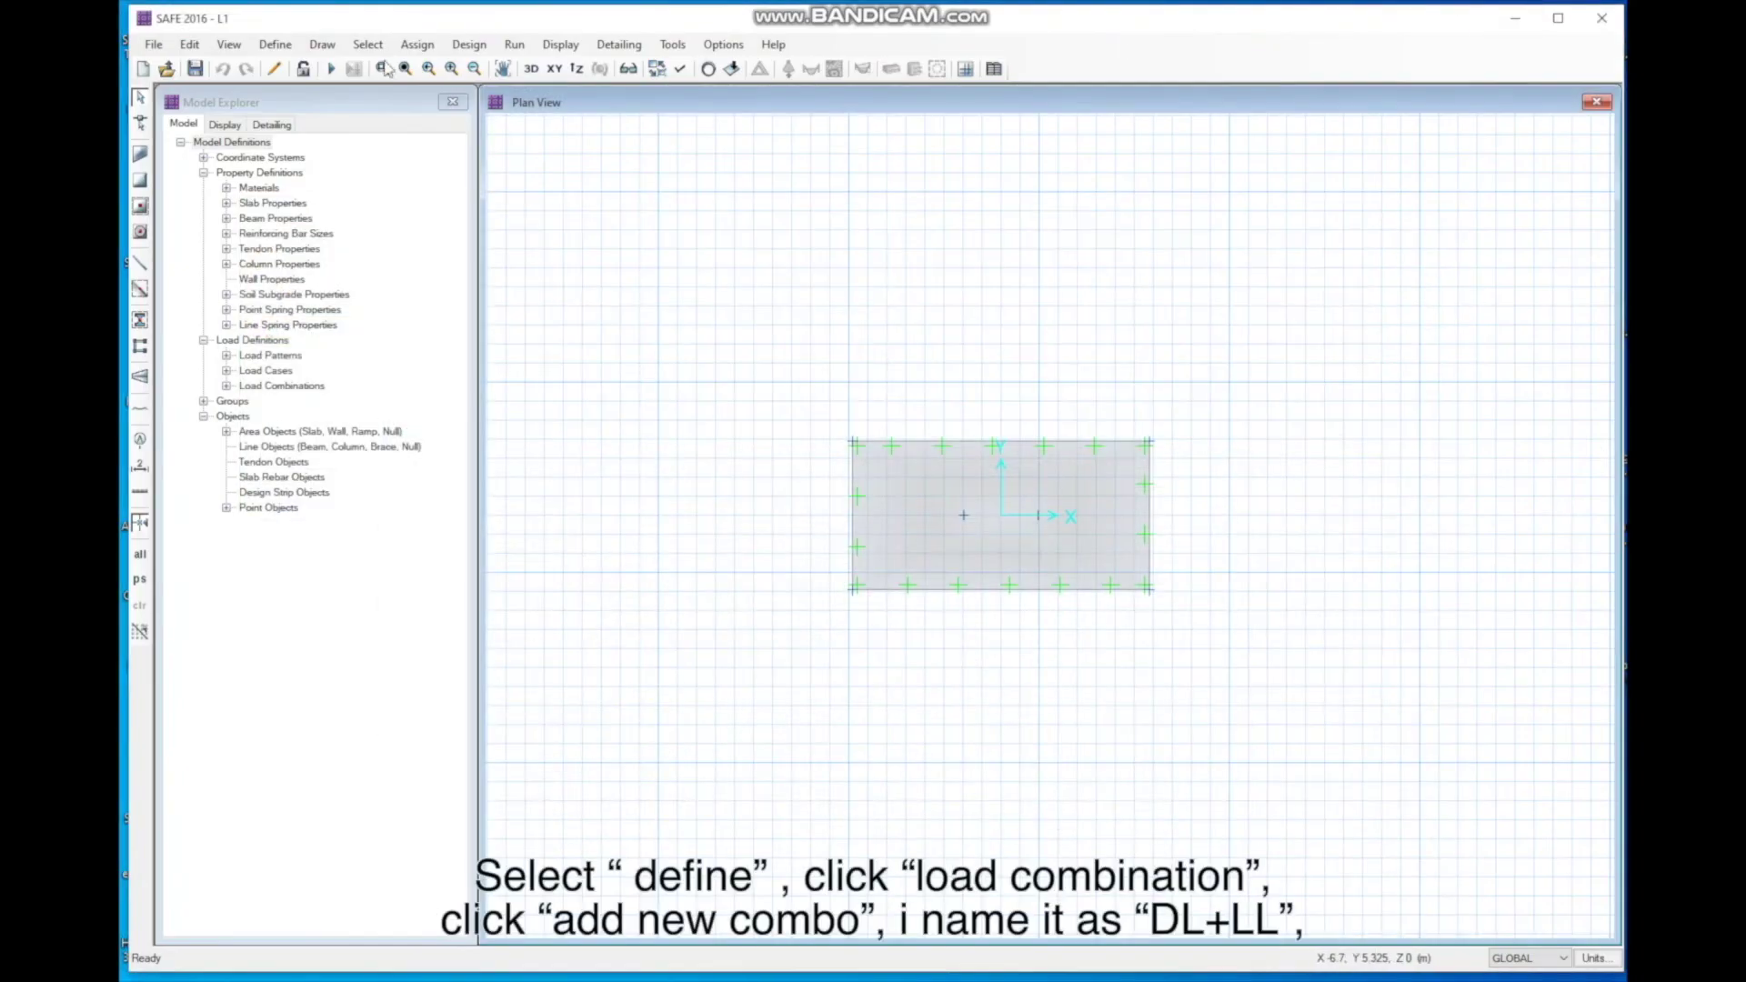
Step: Add a new load combination named DL+LL
{"action": "left_click", "coordinate": [275, 43]}
{"action": "left_click", "coordinate": [404, 430]}
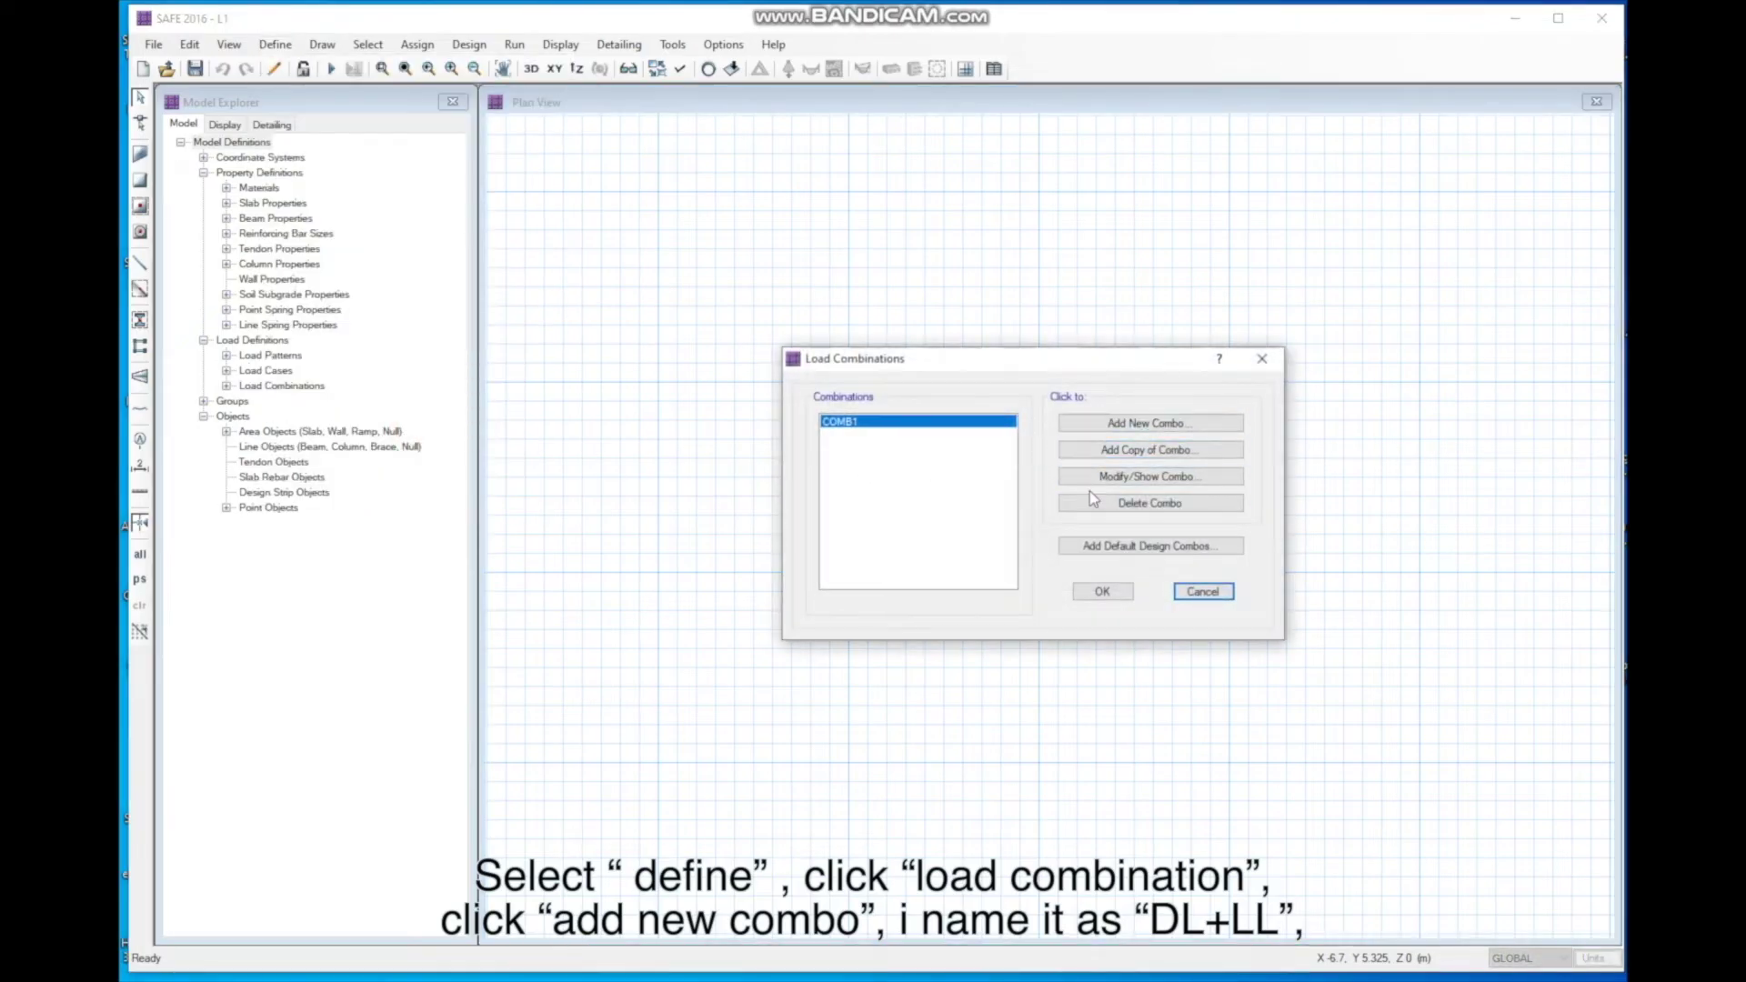
{"action": "left_click", "coordinate": [1115, 429]}
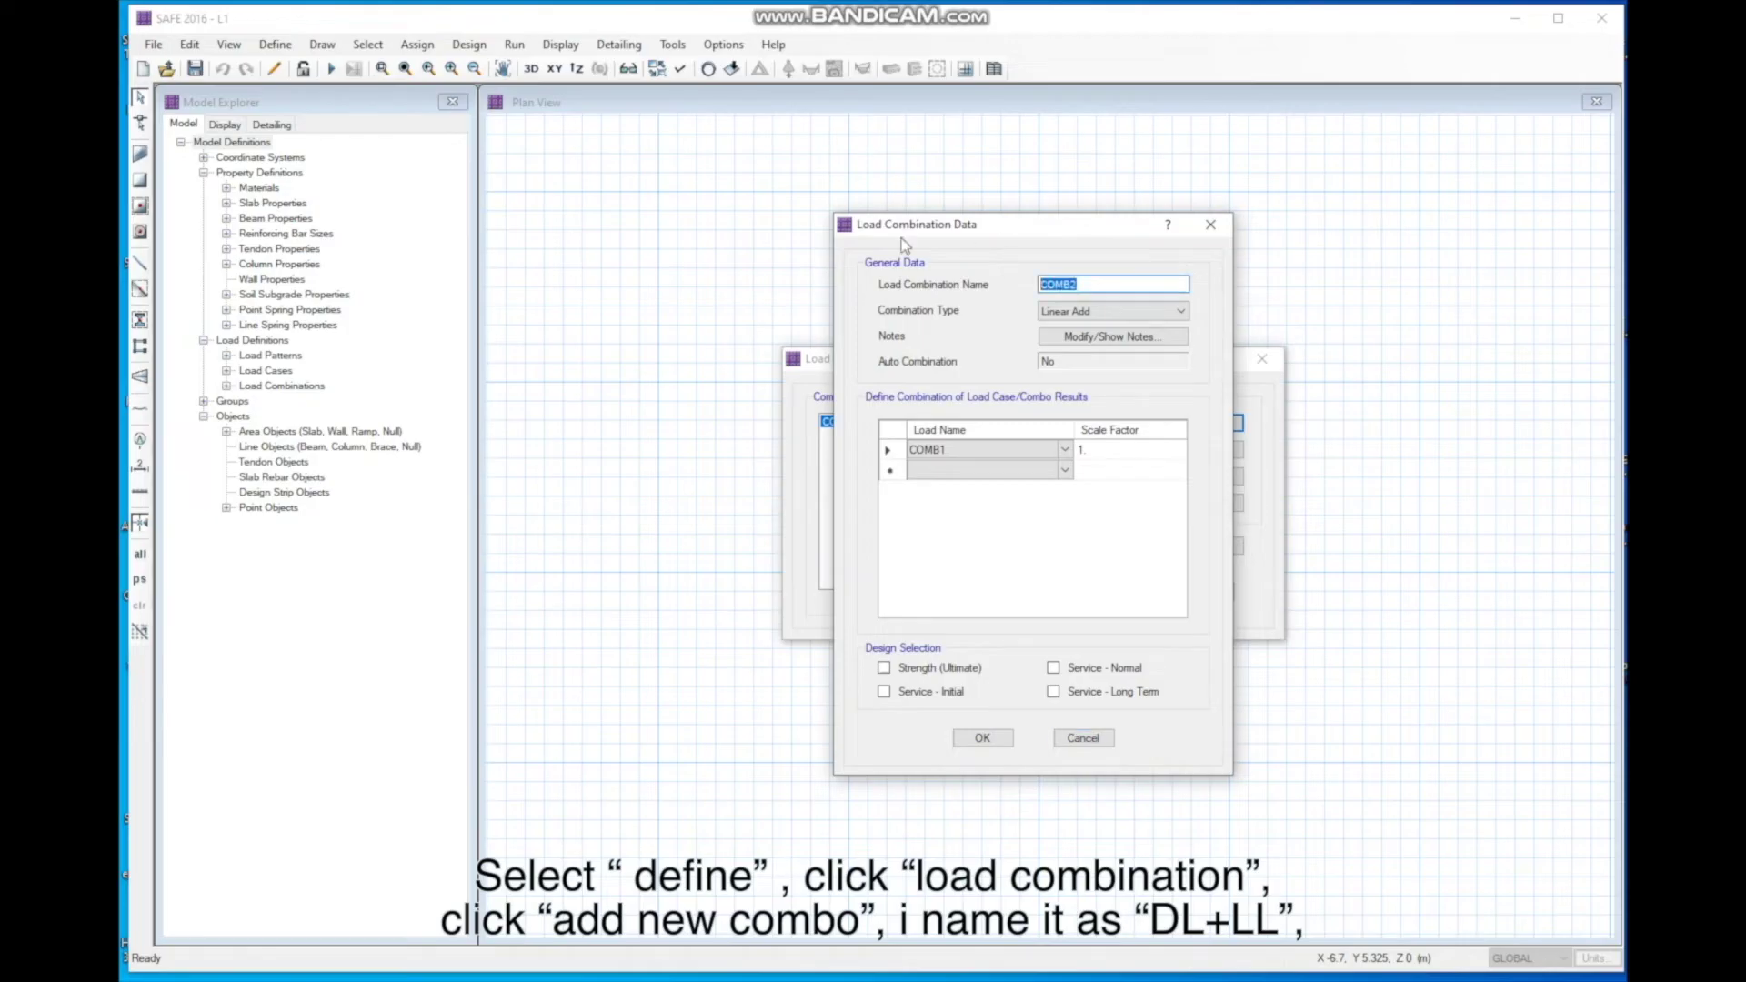
{"action": "type", "text": "DL+LL"}
Step: Include the DEAD and LIVE load cases in the DL+LL combination, each with a scale factor of 1
{"action": "left_click", "coordinate": [1060, 449]}
{"action": "left_click", "coordinate": [1040, 452]}
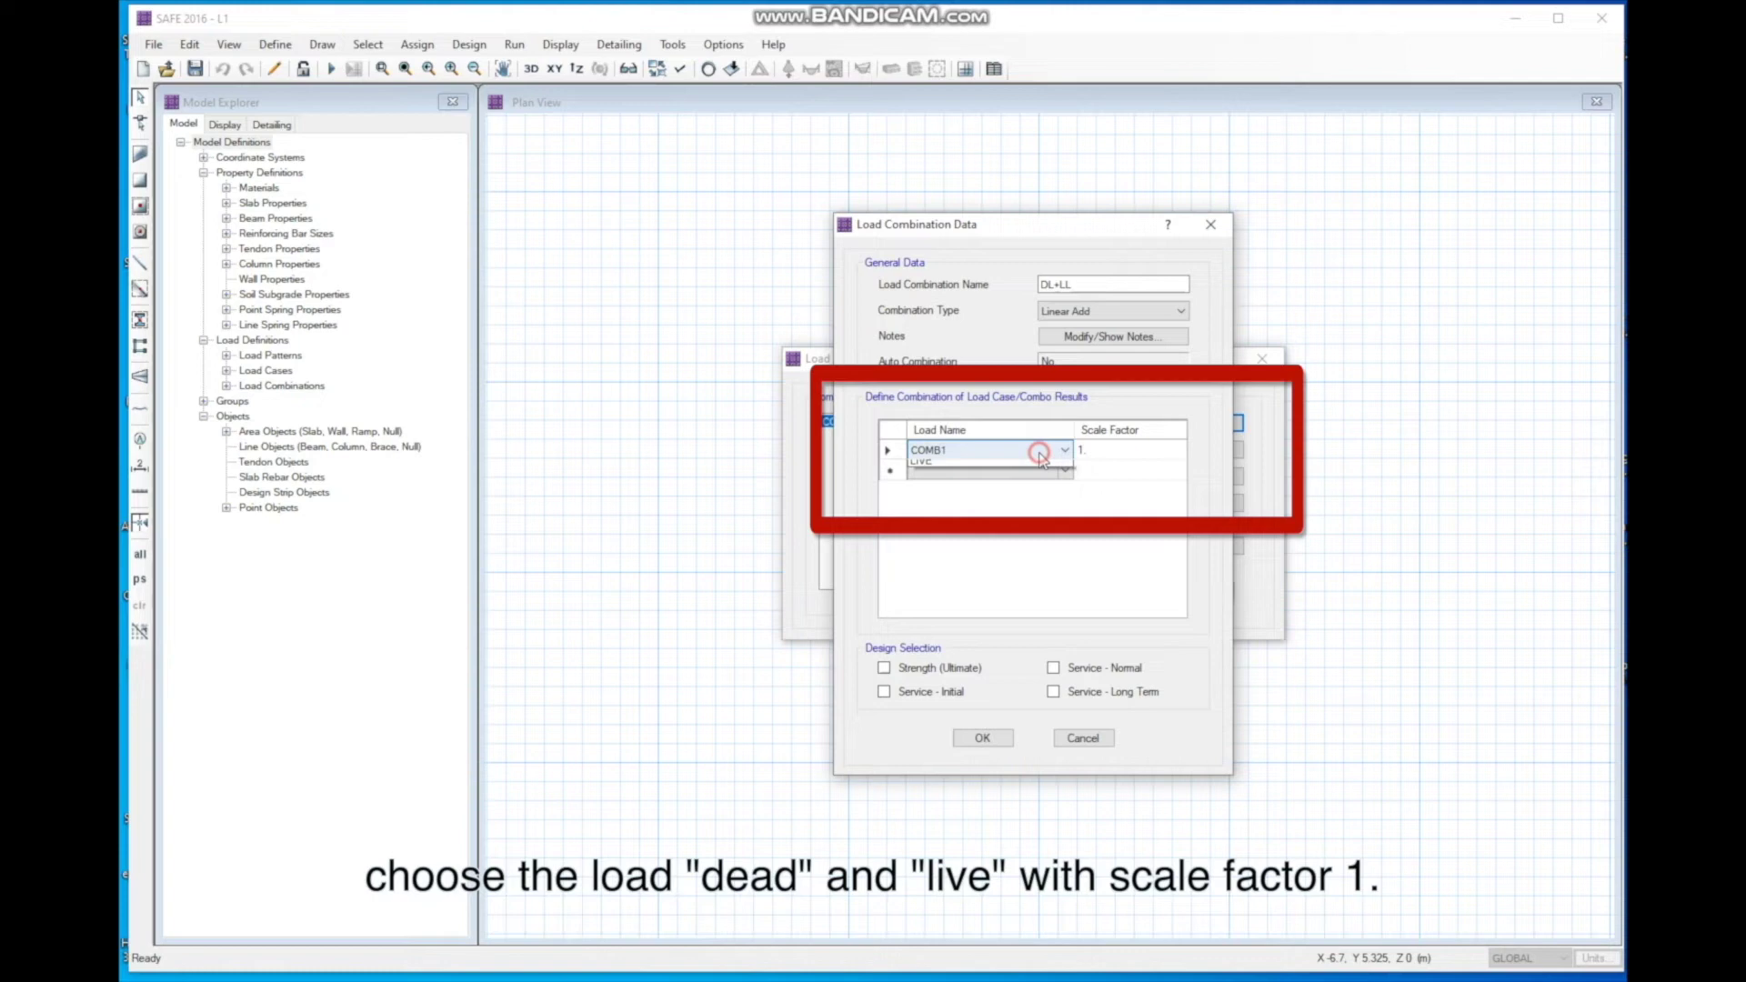
{"action": "left_click", "coordinate": [1041, 461]}
{"action": "left_click", "coordinate": [1064, 470]}
{"action": "left_click", "coordinate": [1046, 496]}
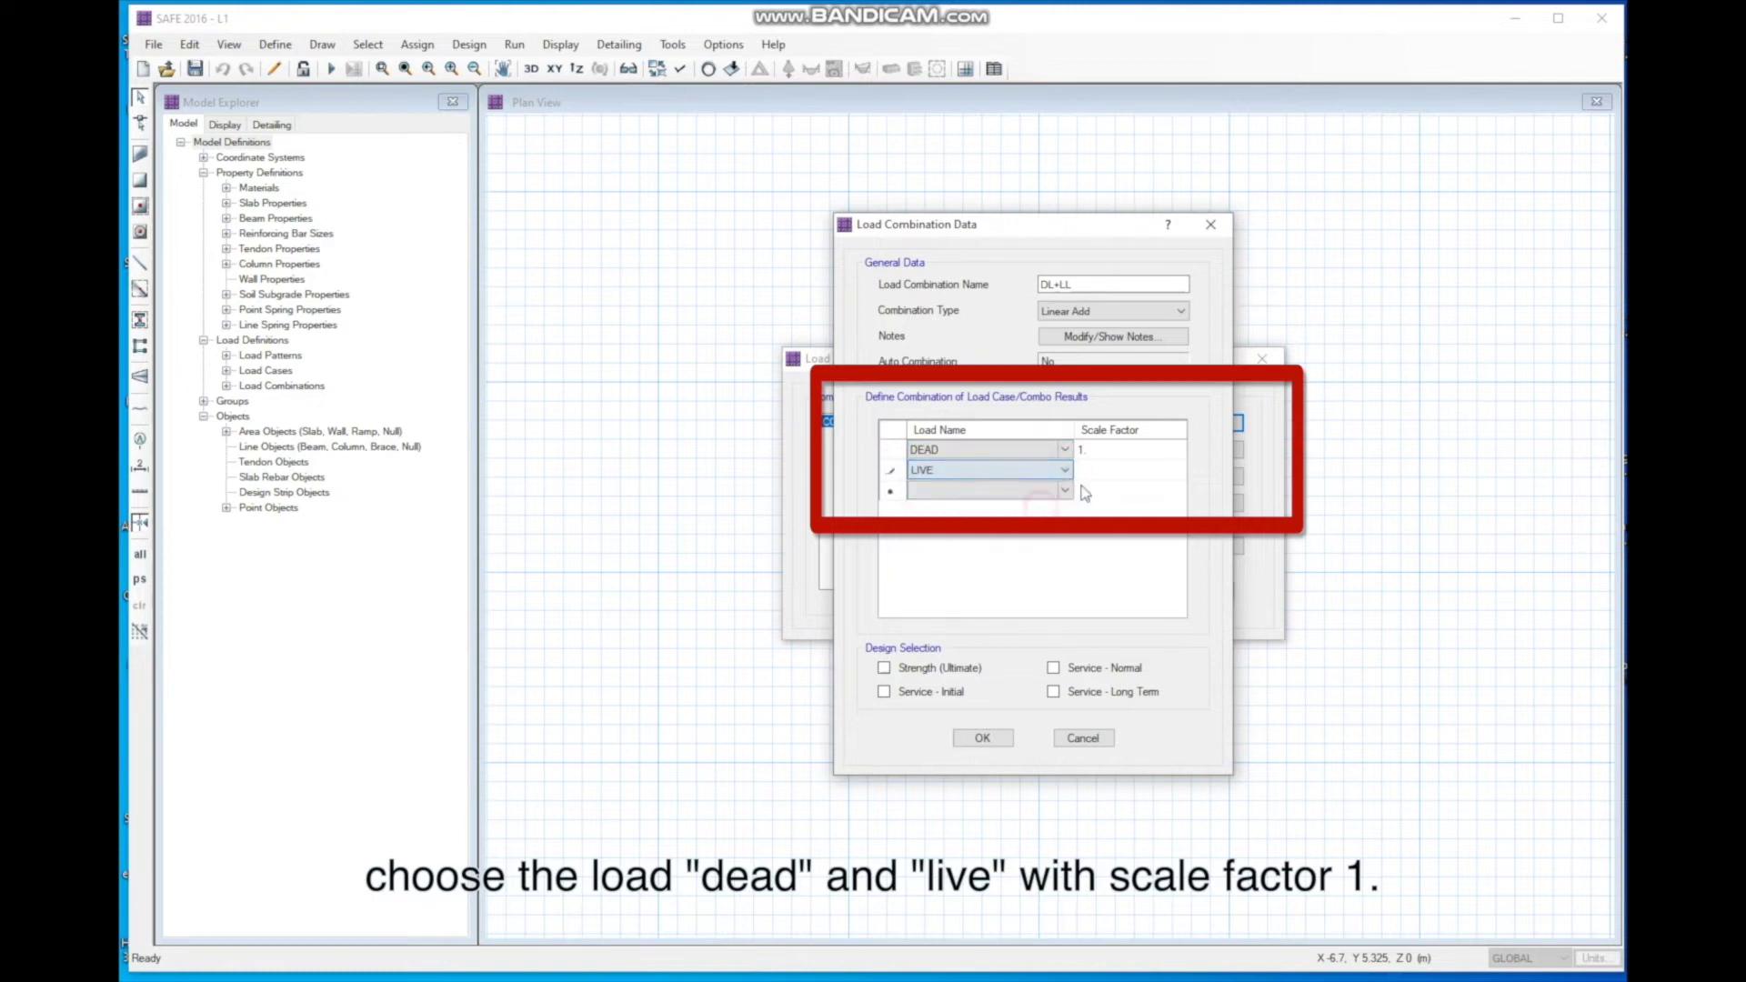
{"action": "left_click", "coordinate": [1092, 470]}
{"action": "left_click", "coordinate": [1000, 735]}
Step: Delete the COMB1 combination and add a copy of DL+LL named 1.4DL+1.6LL
{"action": "left_click", "coordinate": [916, 421]}
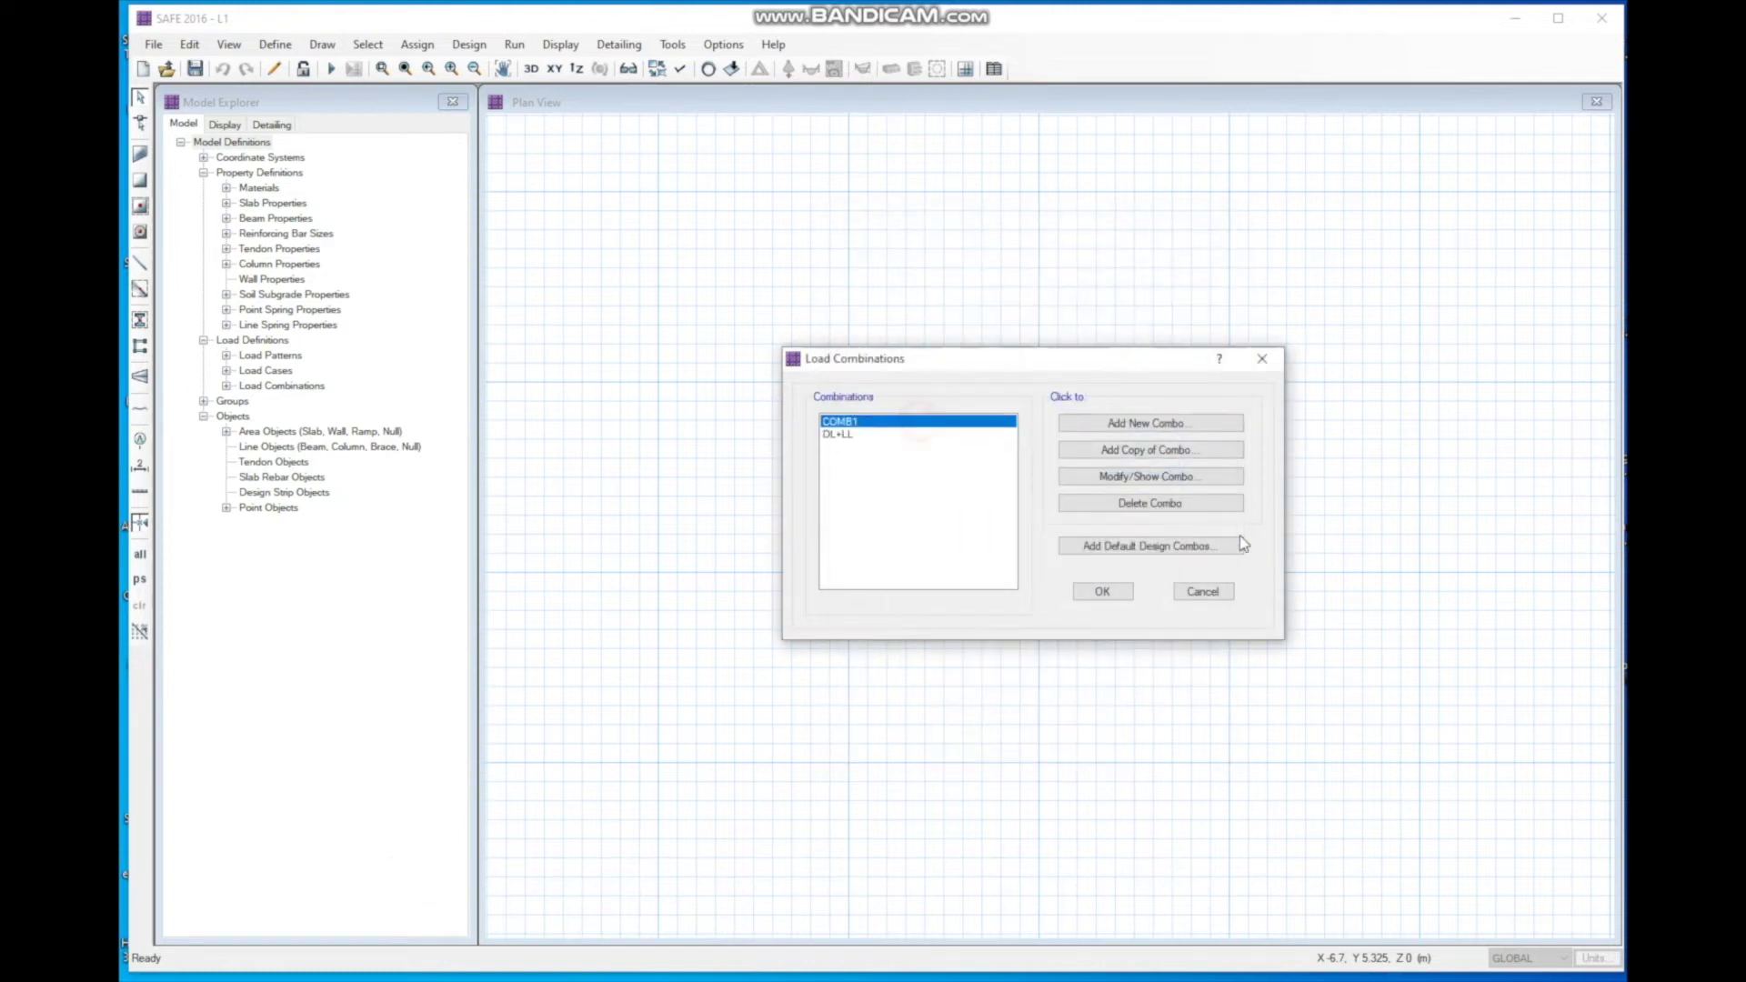
{"action": "left_click", "coordinate": [1154, 503]}
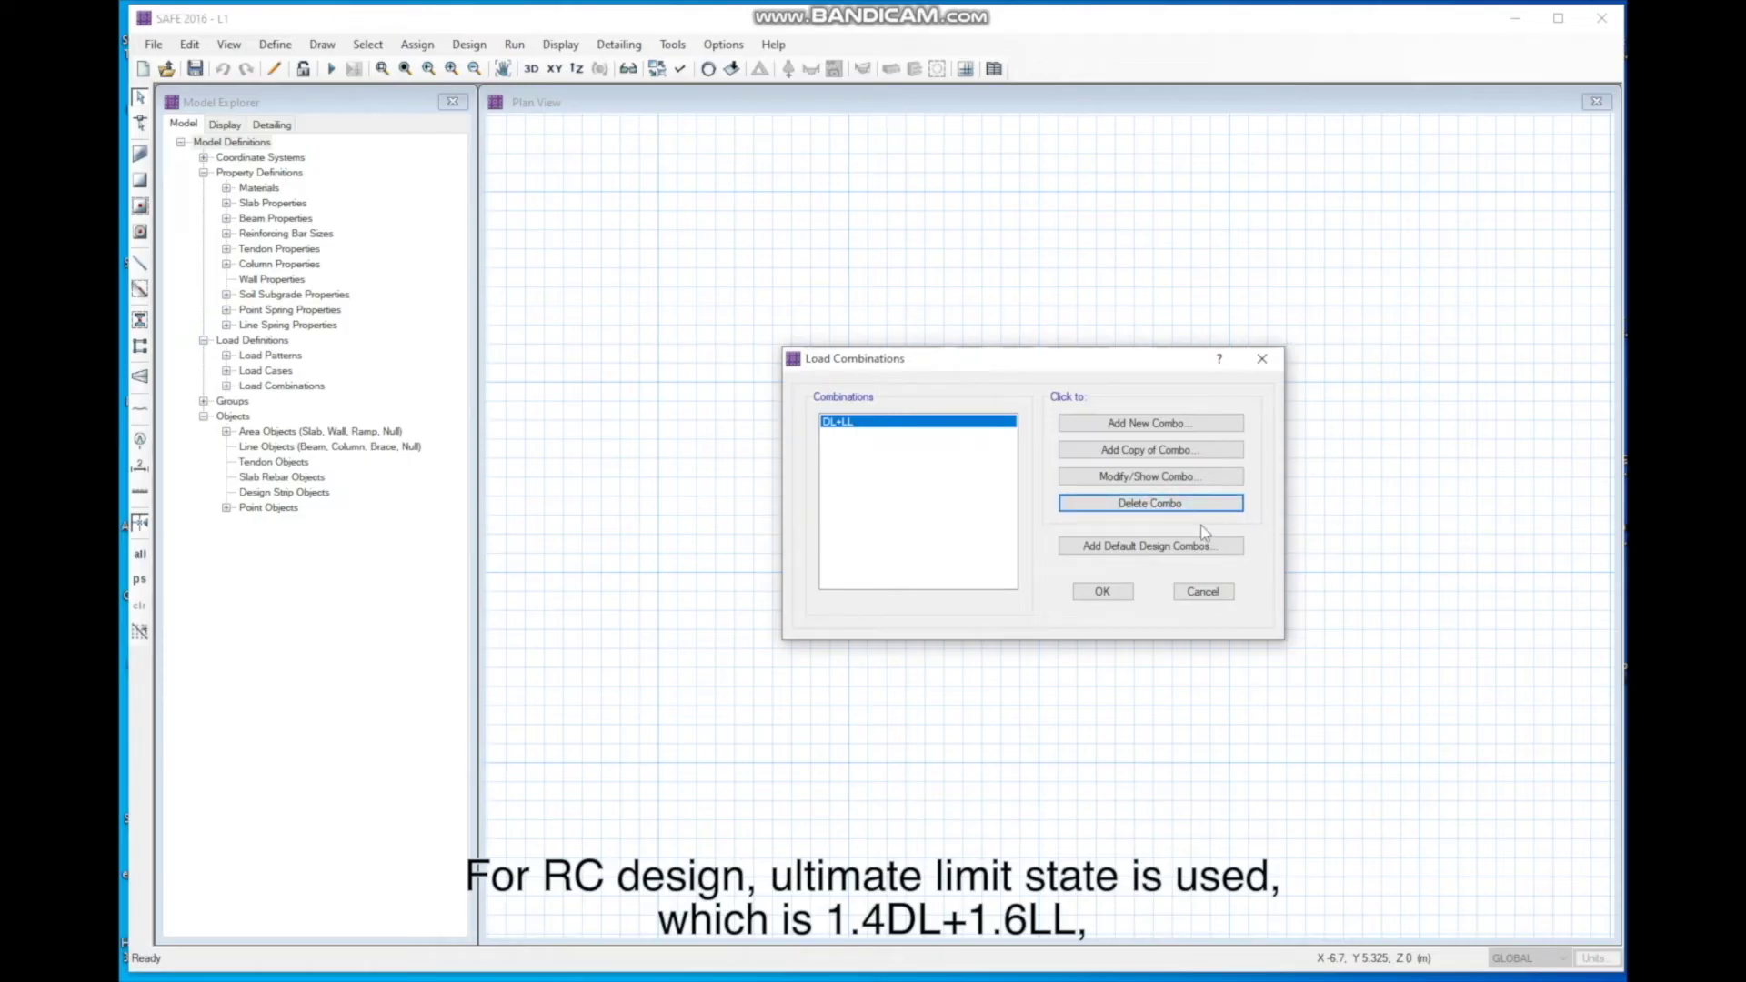
{"action": "left_click", "coordinate": [1164, 451]}
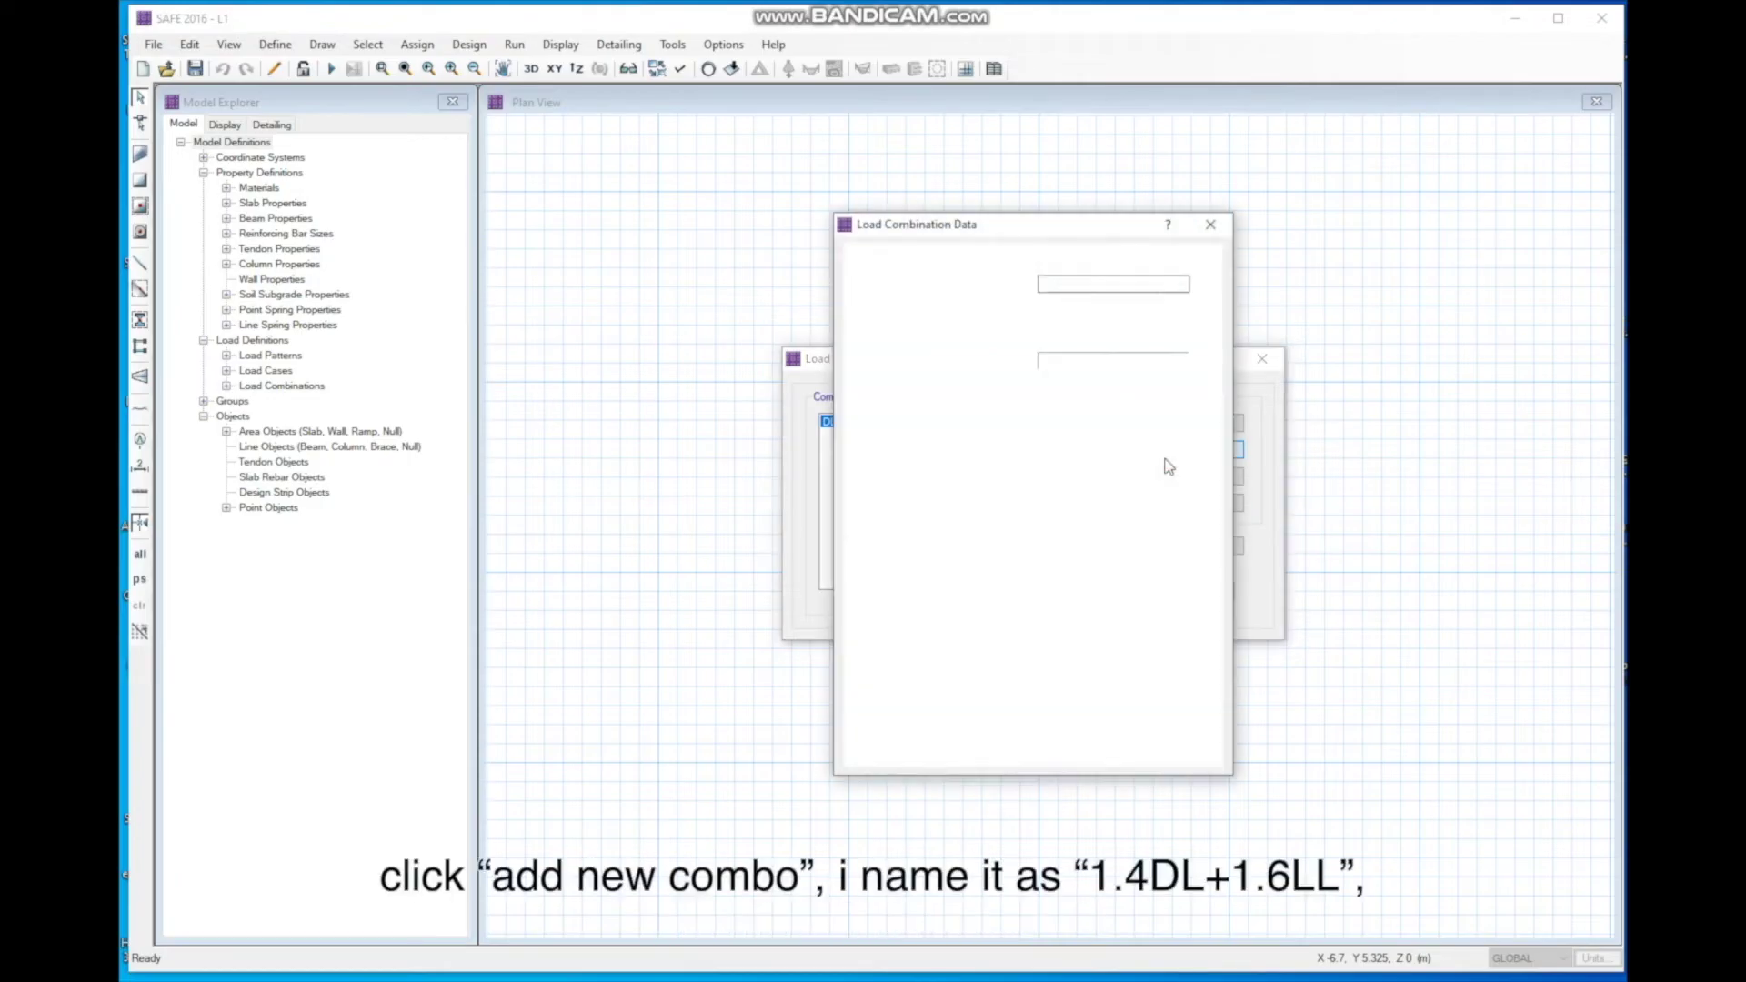
{"action": "left_click_drag", "start_coordinate": [1084, 286], "coordinate": [1004, 269]}
{"action": "type", "text": "1.4DL+1"}
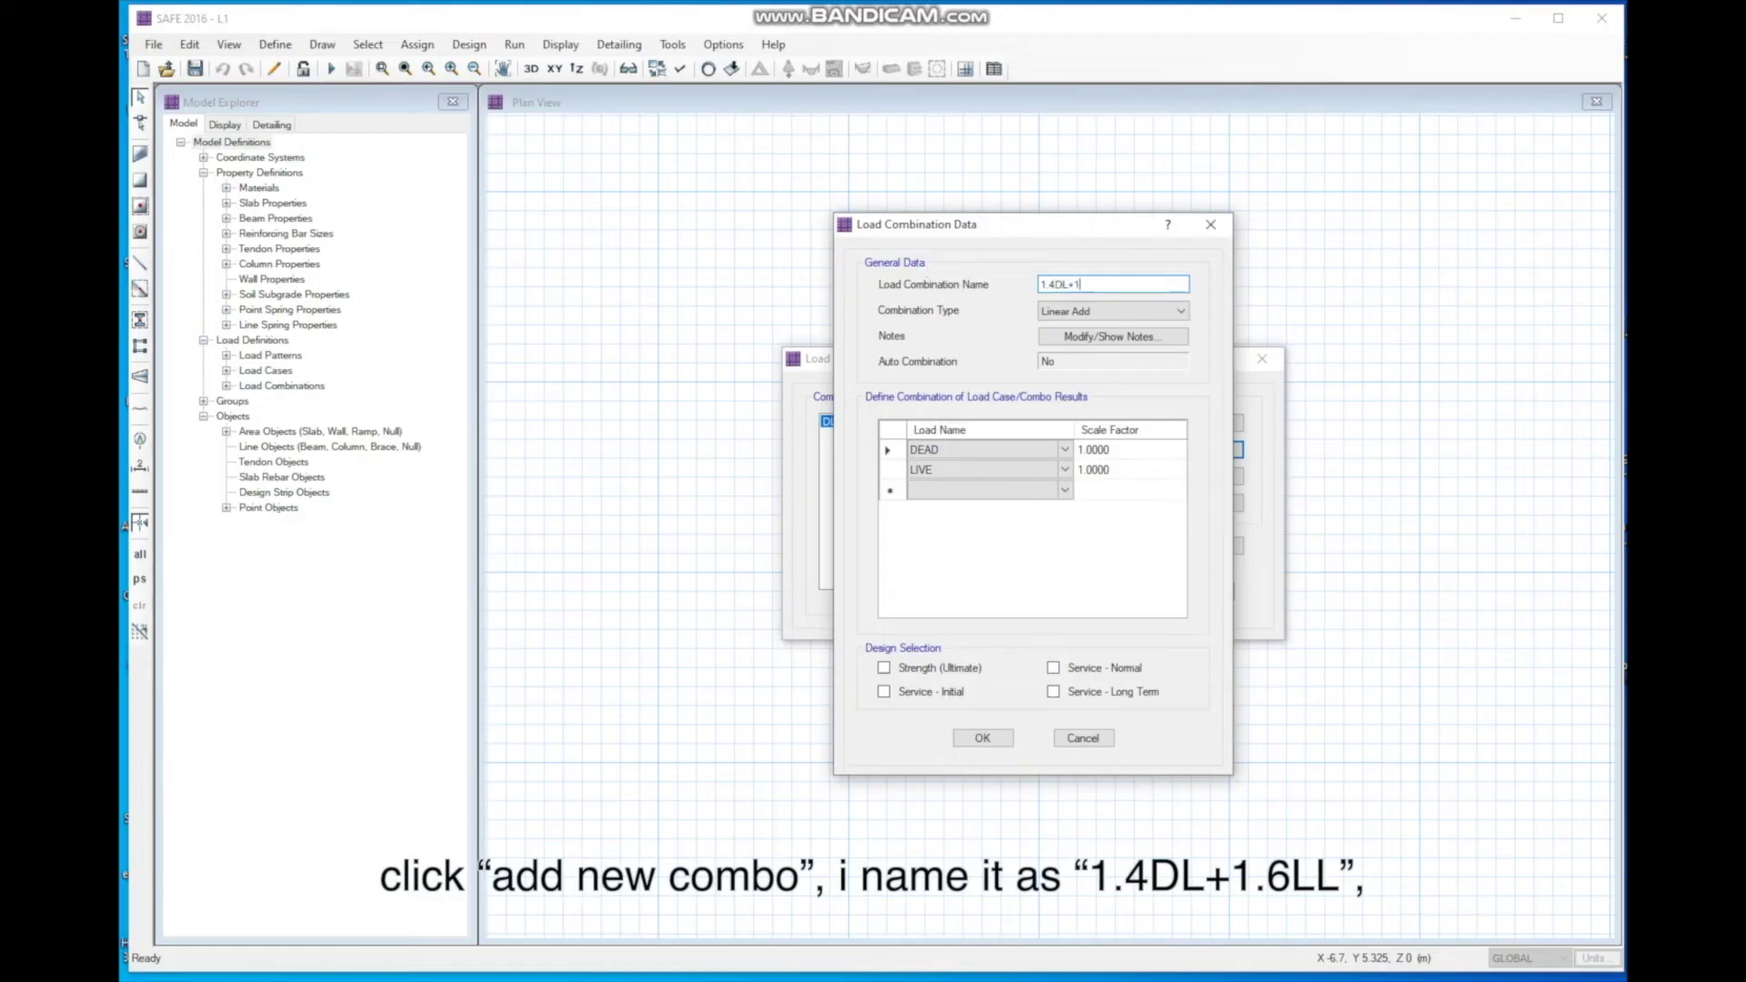
{"action": "type", "text": ".6LL"}
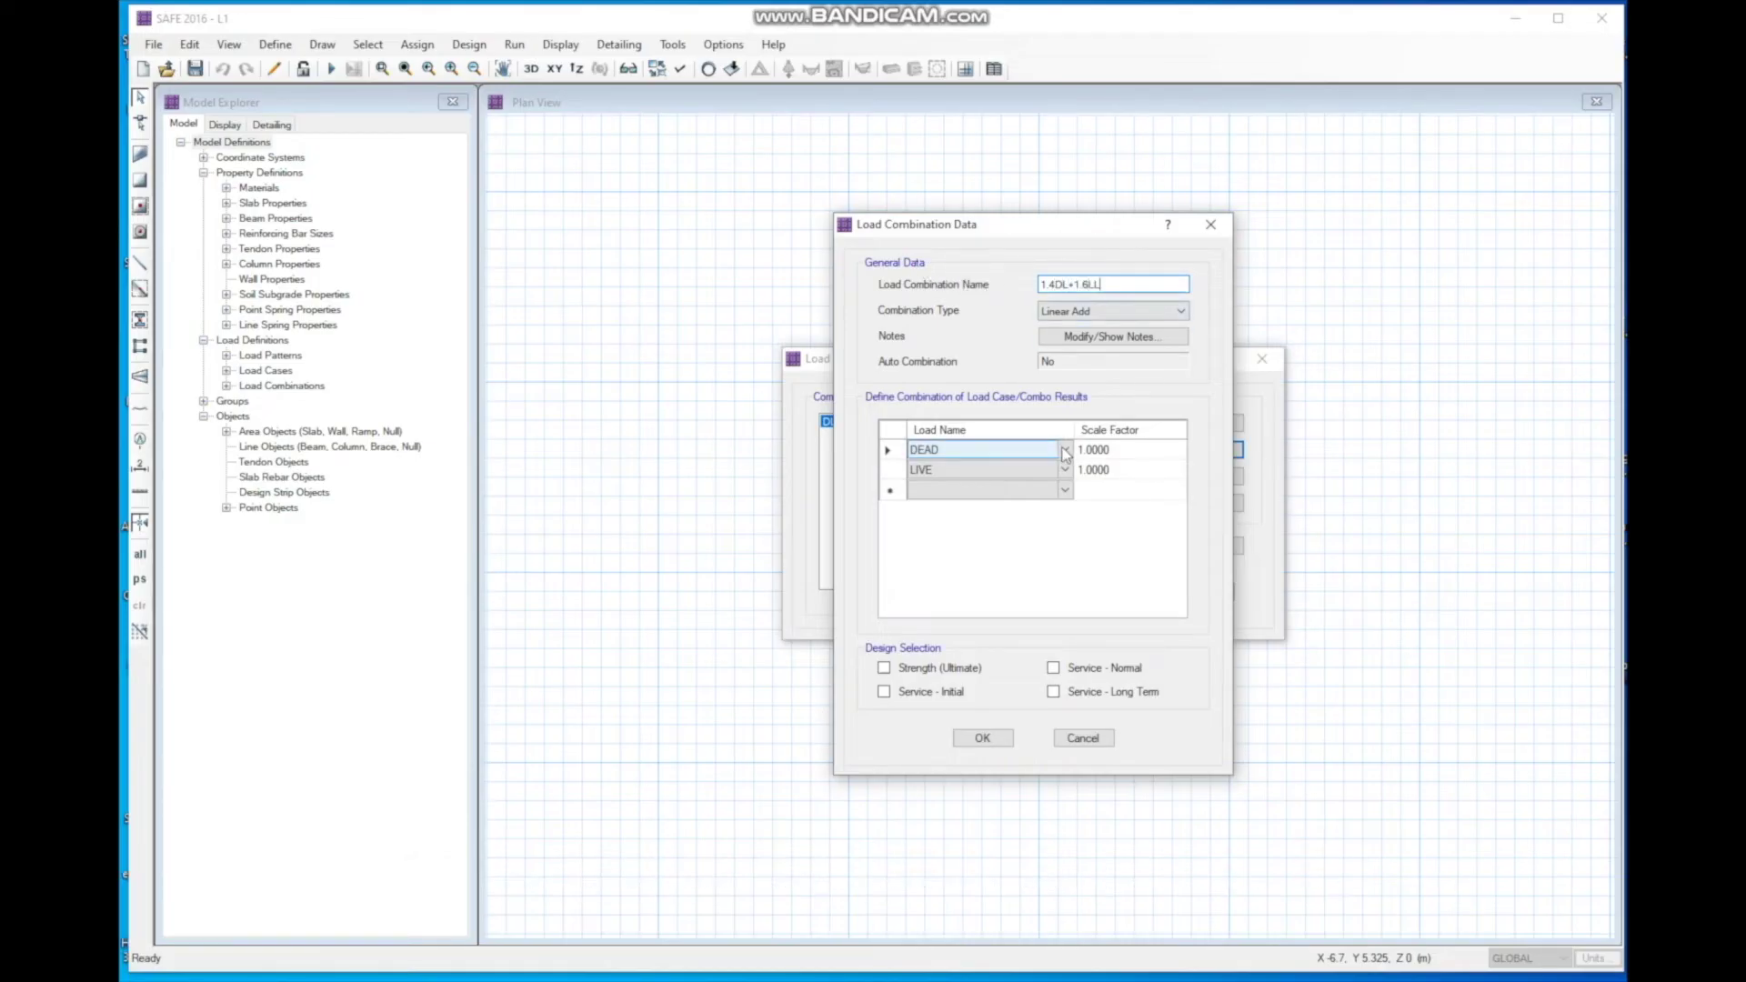
Step: Set the 1.4DL+1.6LL scale factors to 1.4 for DEAD and 1.6 for LIVE, and select it for Strength (Ultimate) design
{"action": "left_click", "coordinate": [1099, 450]}
{"action": "type", "text": "1.4"}
{"action": "left_click", "coordinate": [1103, 469]}
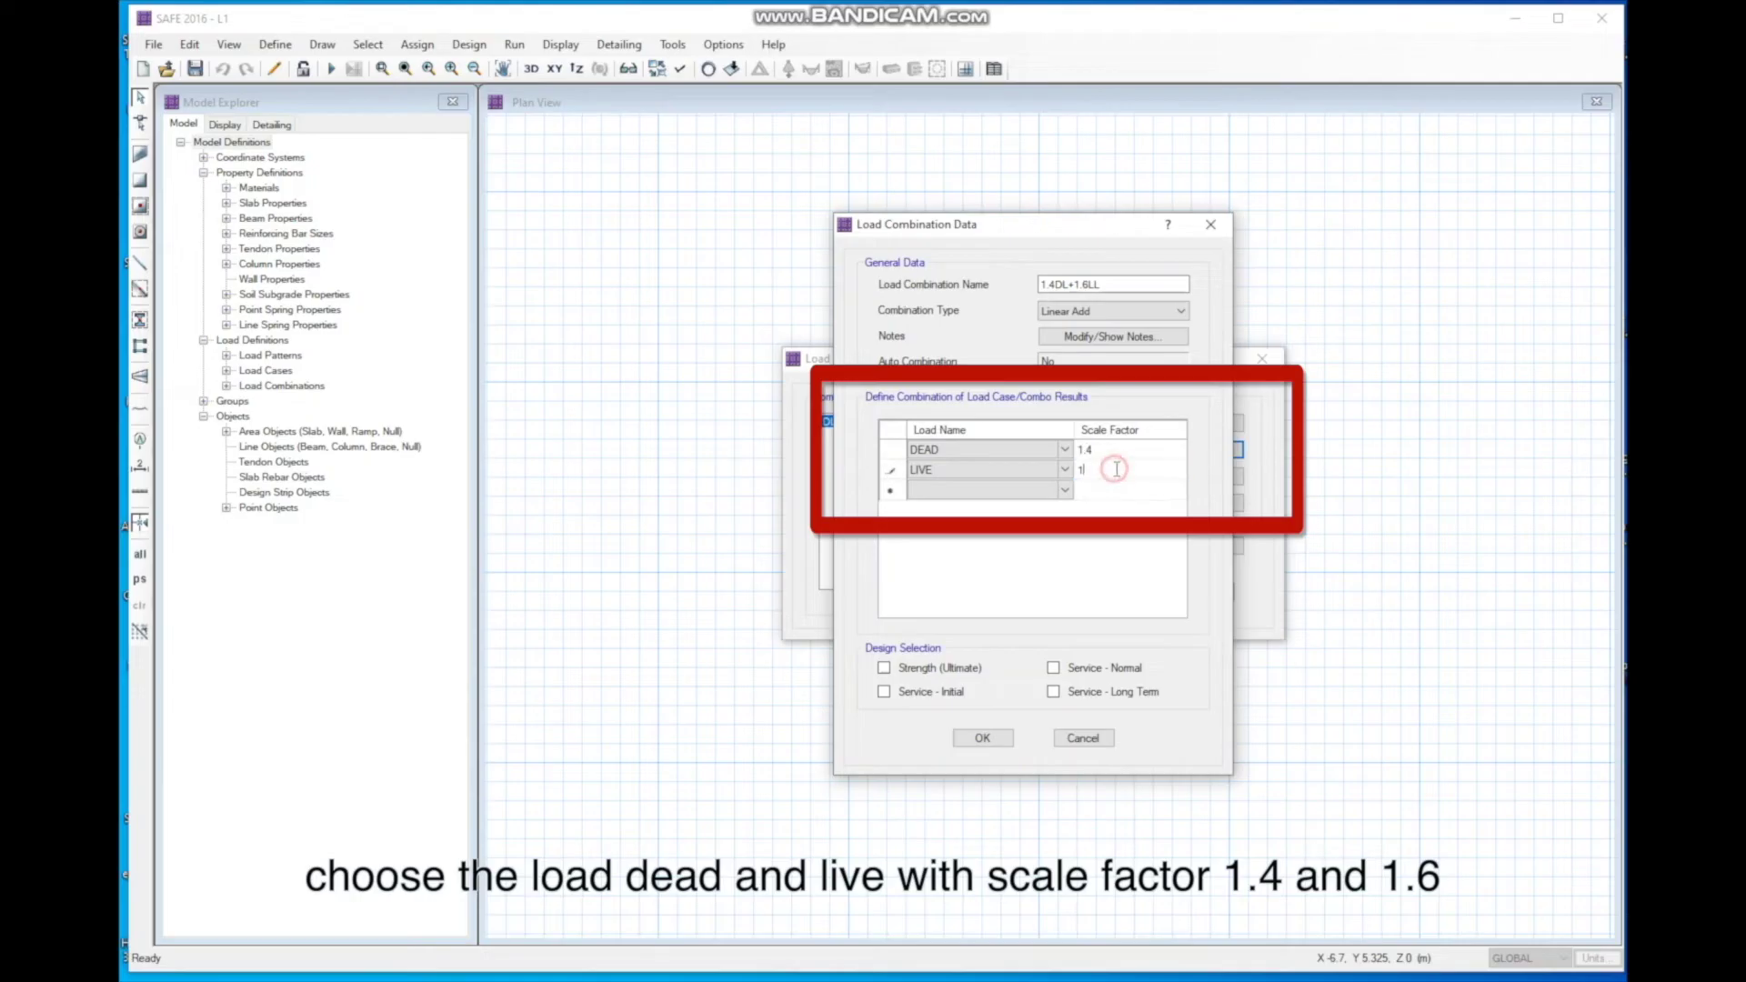
{"action": "type", "text": "1.6"}
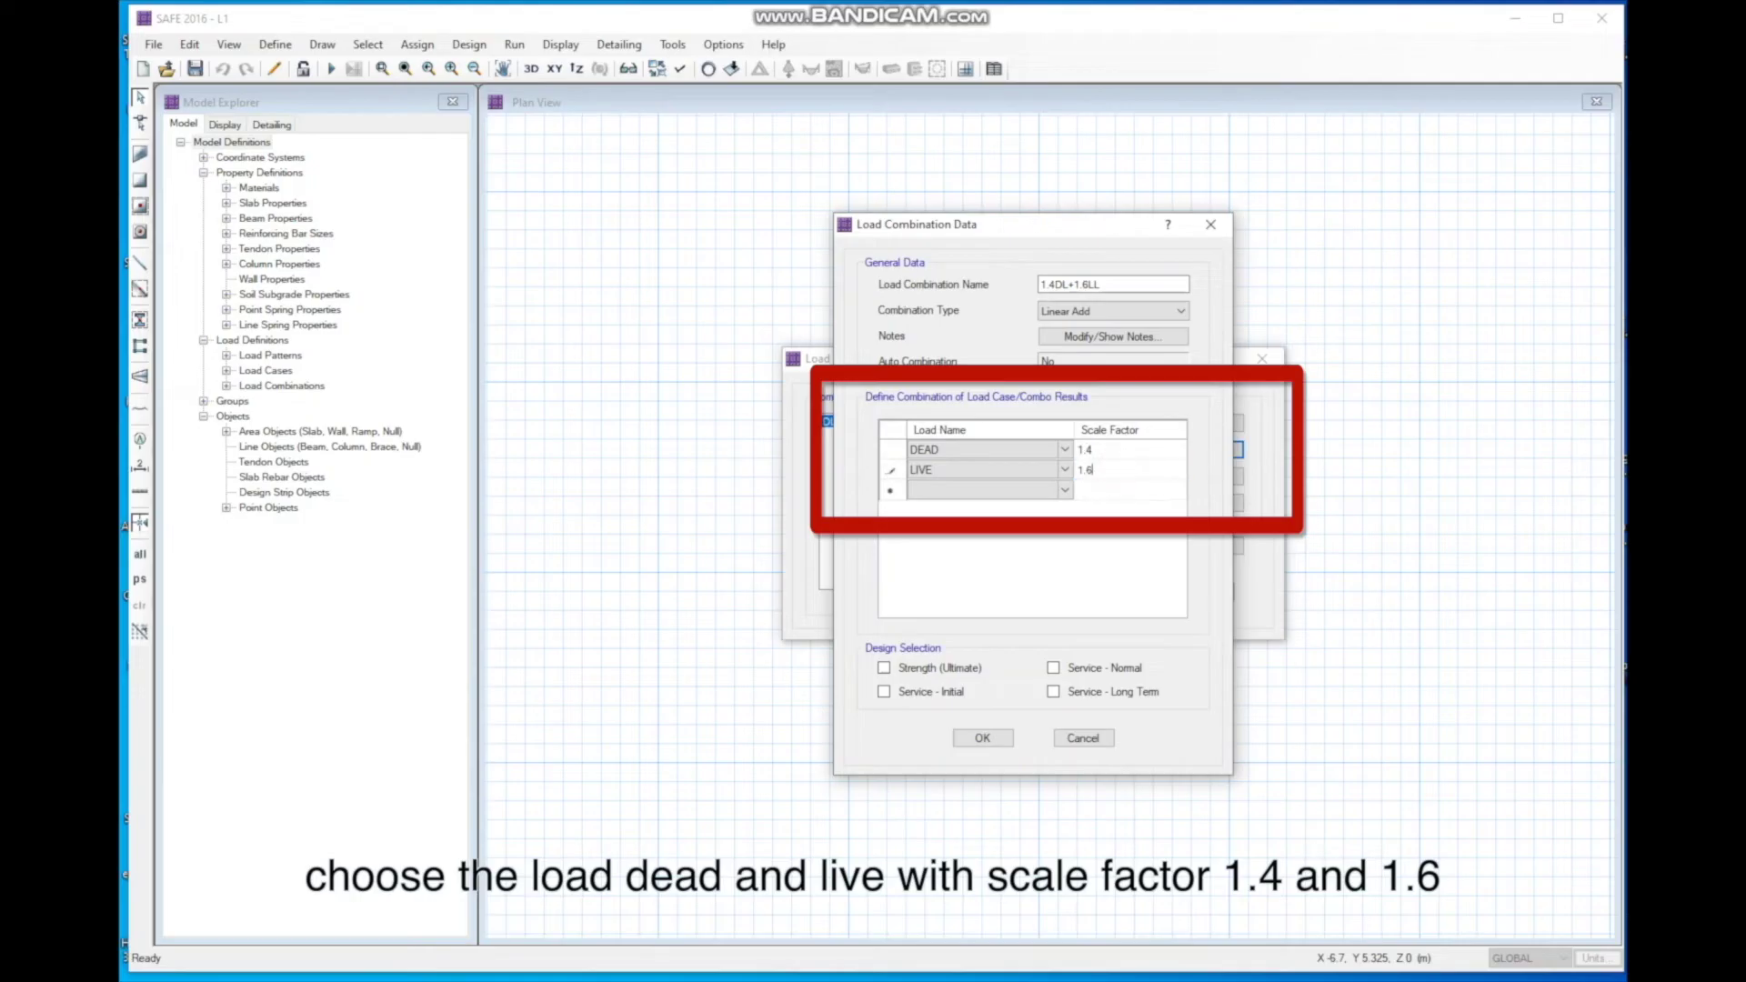
{"action": "left_click", "coordinate": [982, 666]}
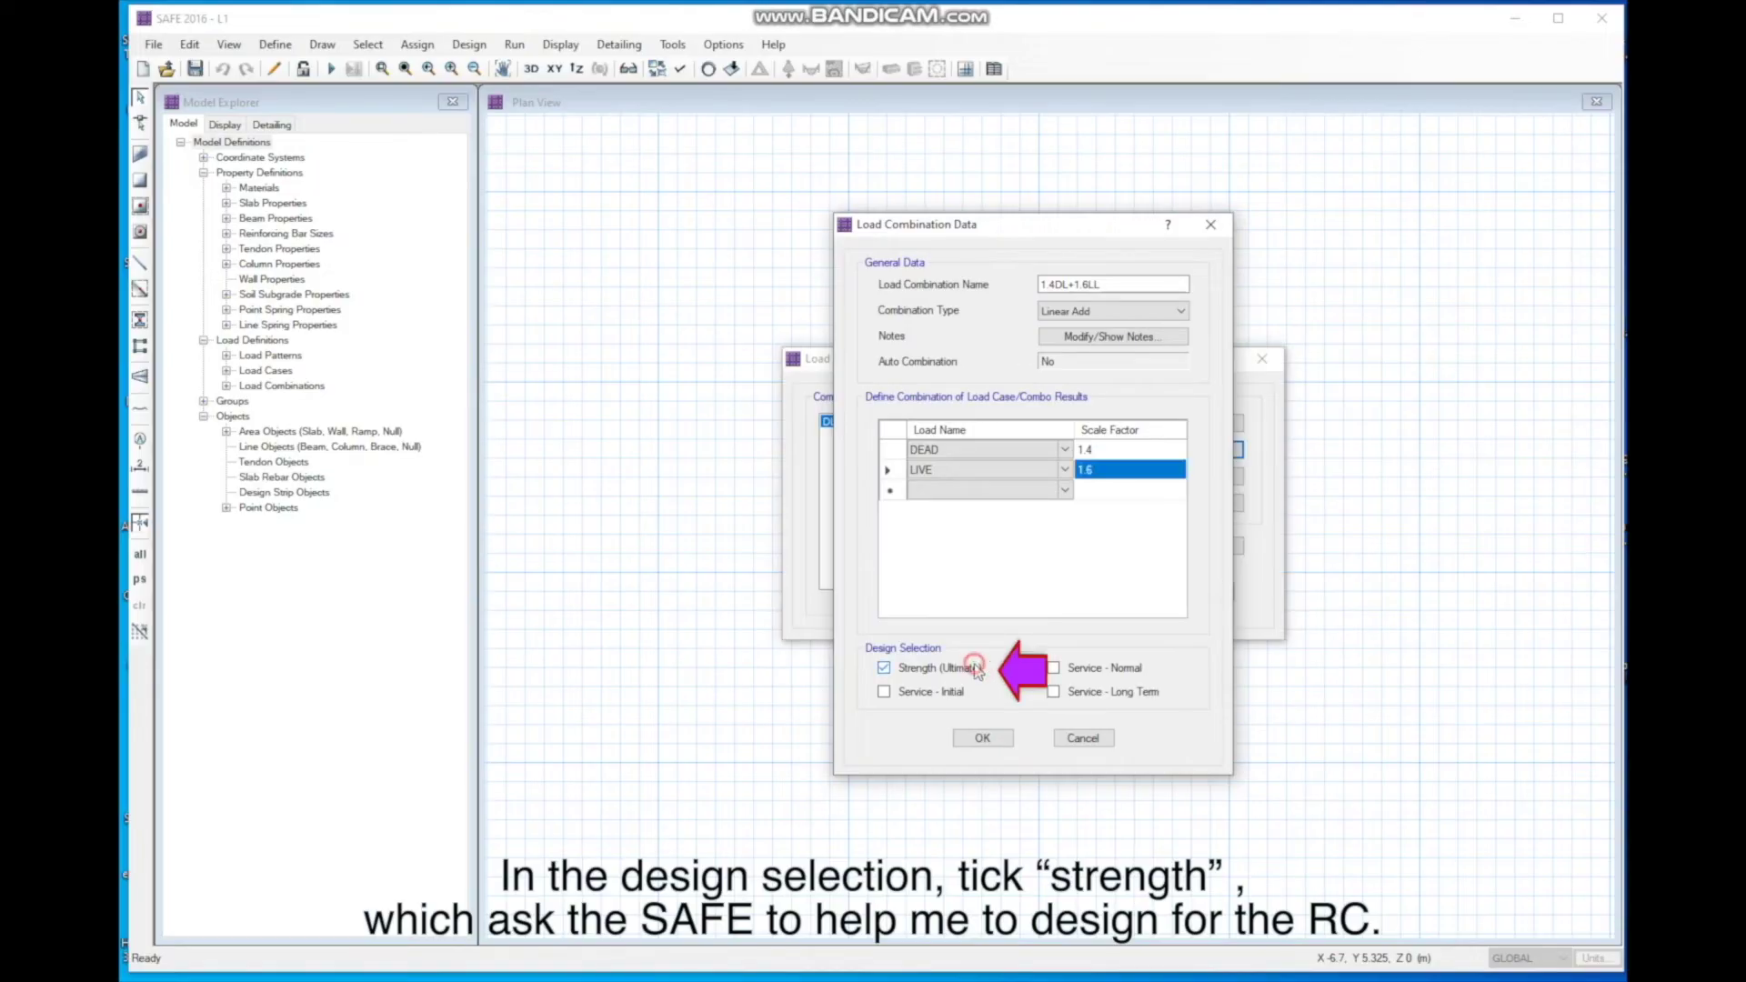
{"action": "left_click", "coordinate": [984, 739]}
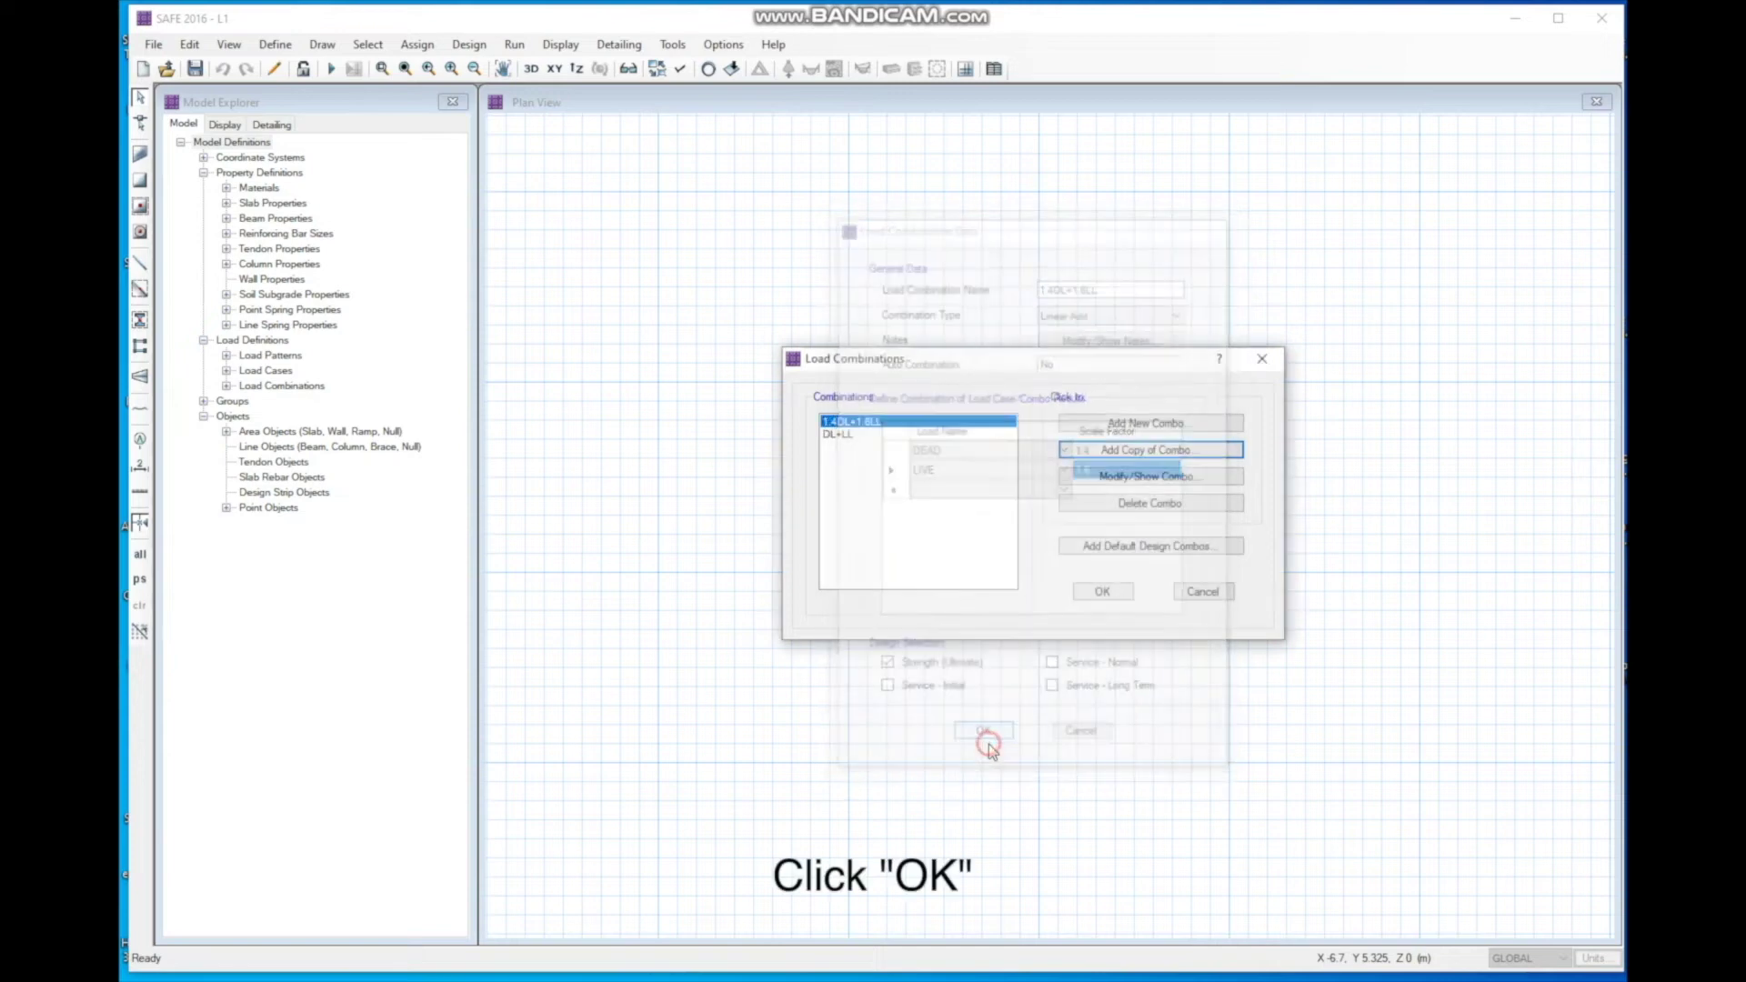
{"action": "left_click", "coordinate": [1103, 593]}
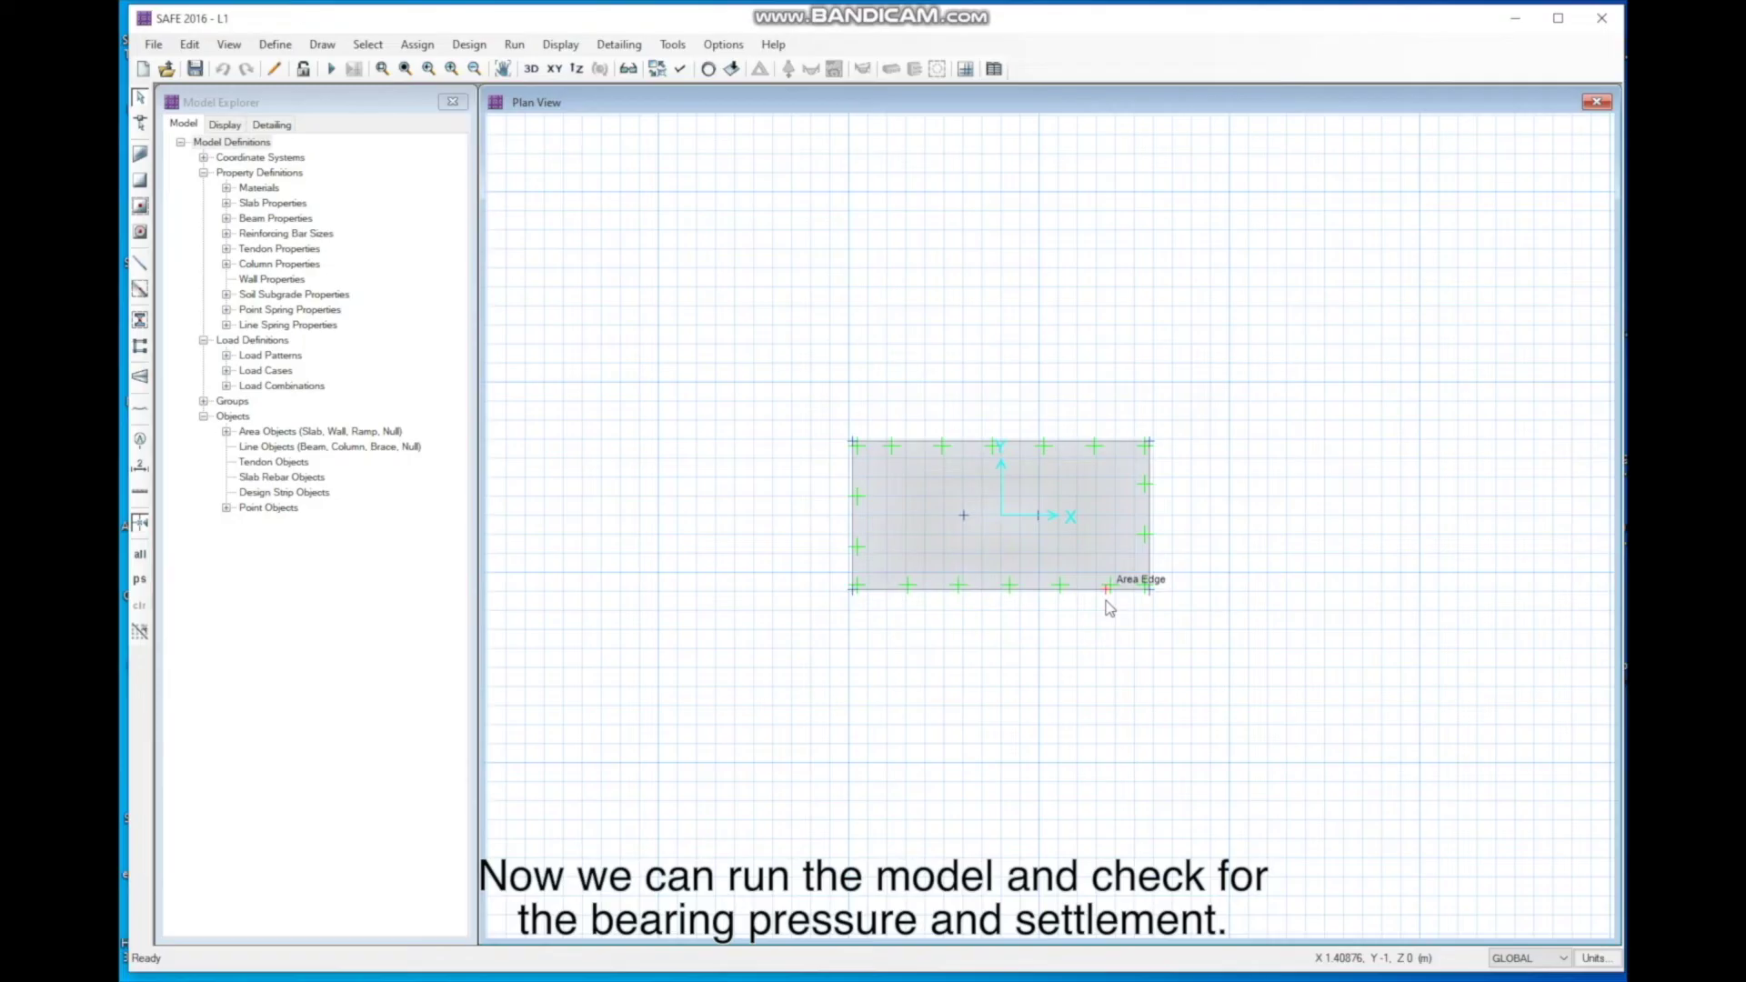
Step: Run the analysis and design, and display the soil pressures for the DL+LL load combination
{"action": "left_click", "coordinate": [514, 45]}
{"action": "left_click", "coordinate": [555, 92]}
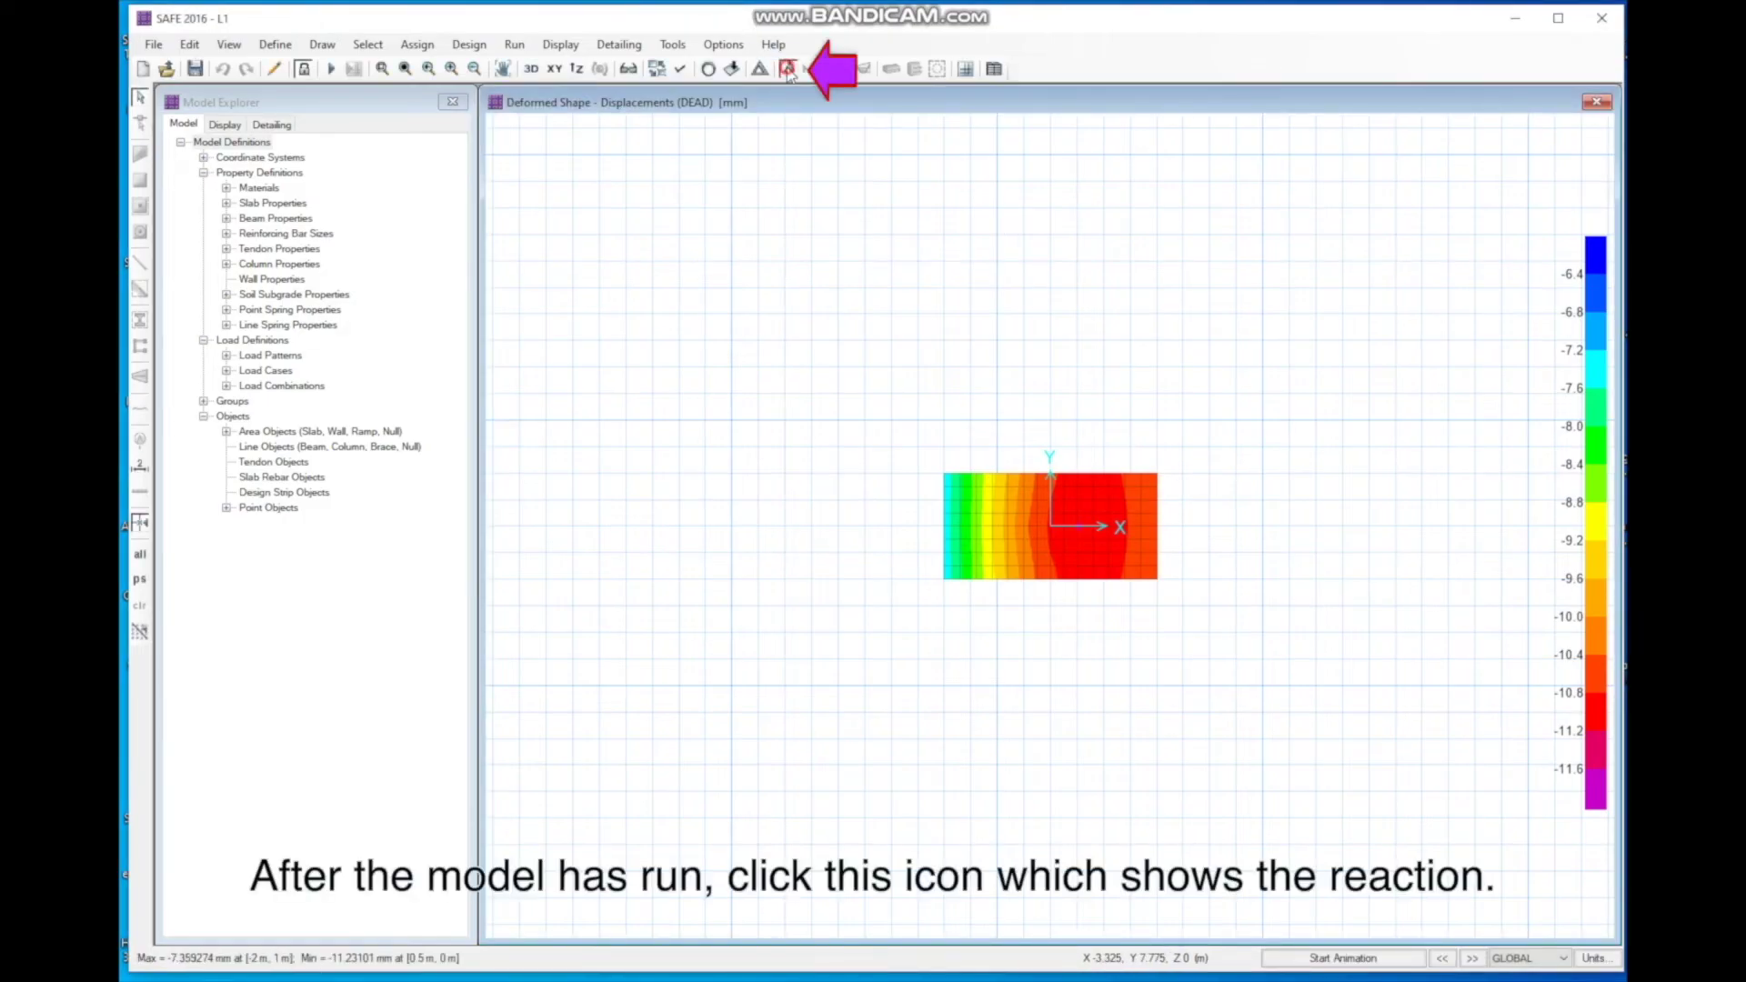
{"action": "left_click", "coordinate": [788, 71]}
{"action": "left_click", "coordinate": [946, 322]}
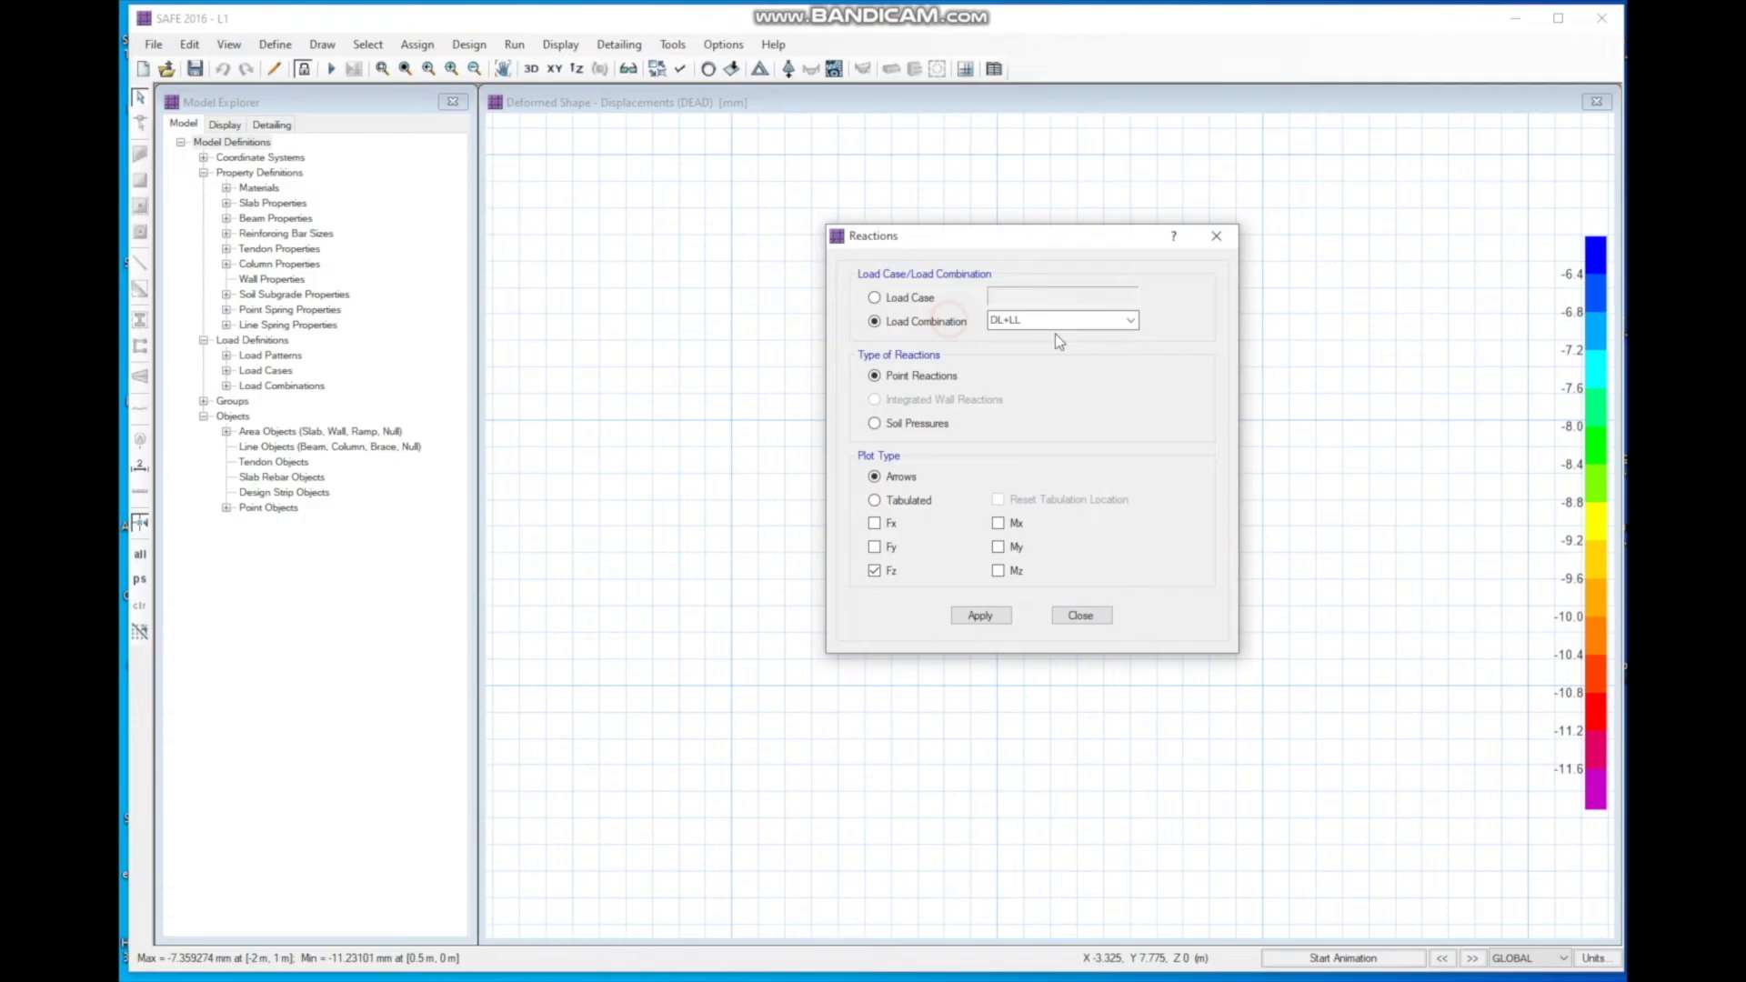
{"action": "left_click", "coordinate": [917, 423]}
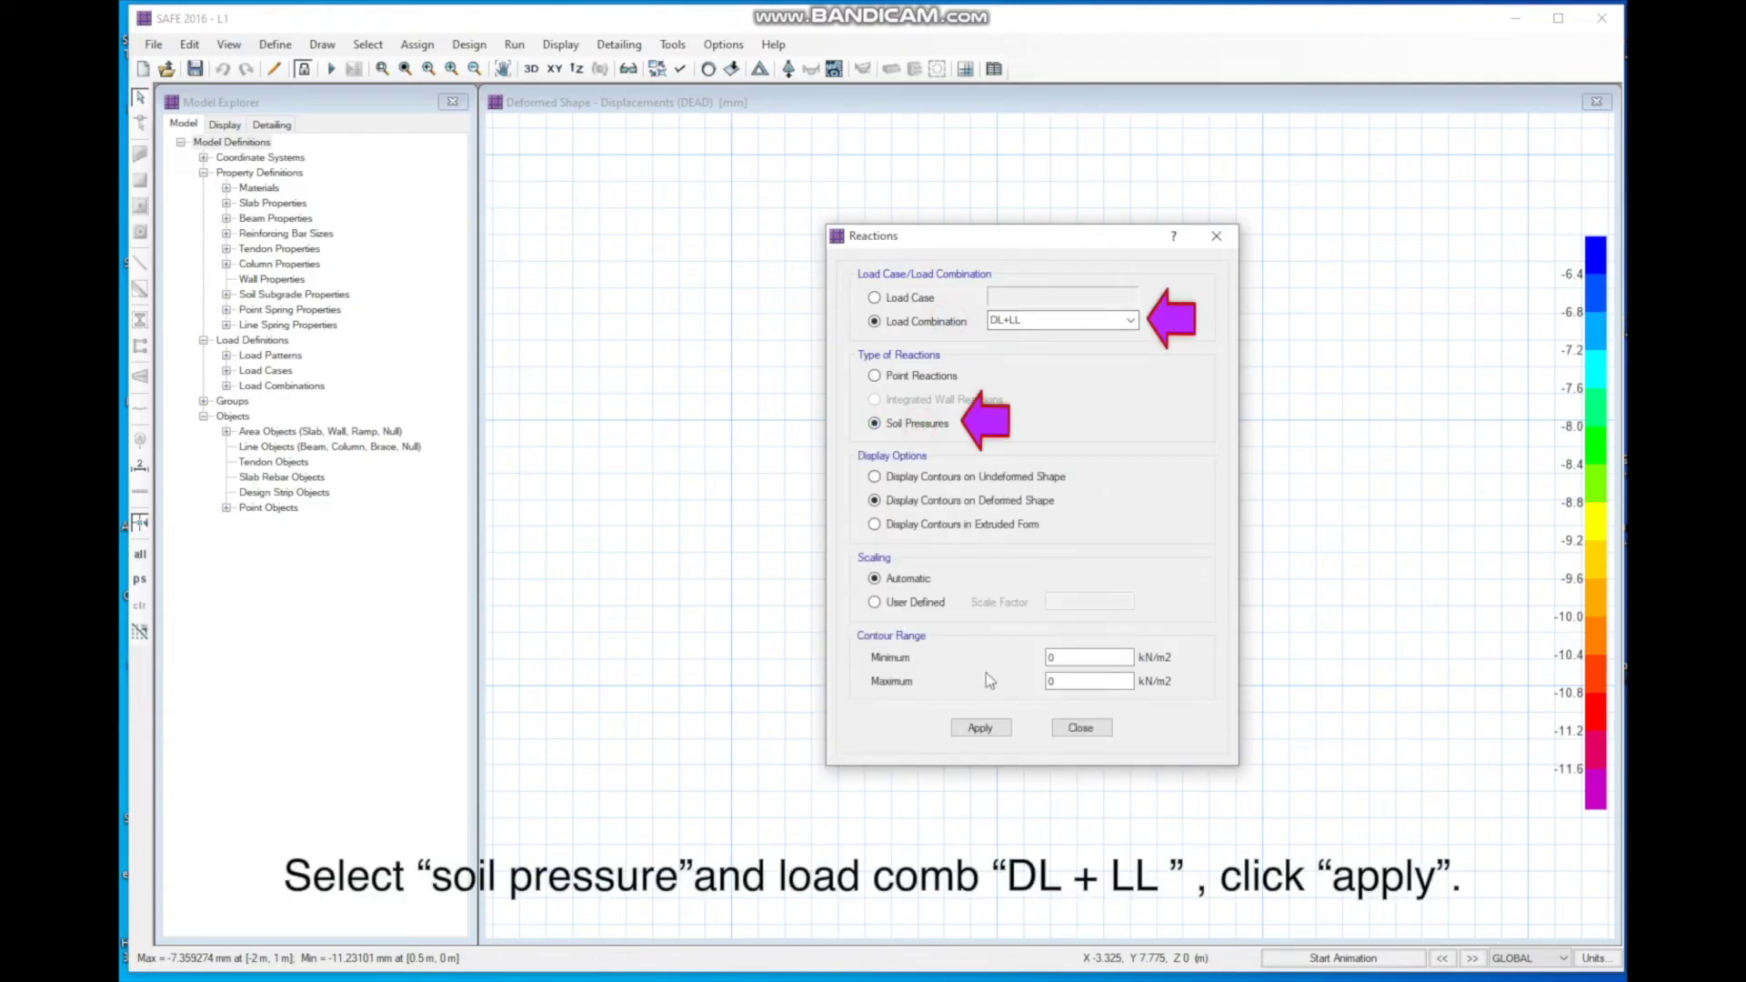
{"action": "left_click", "coordinate": [980, 728]}
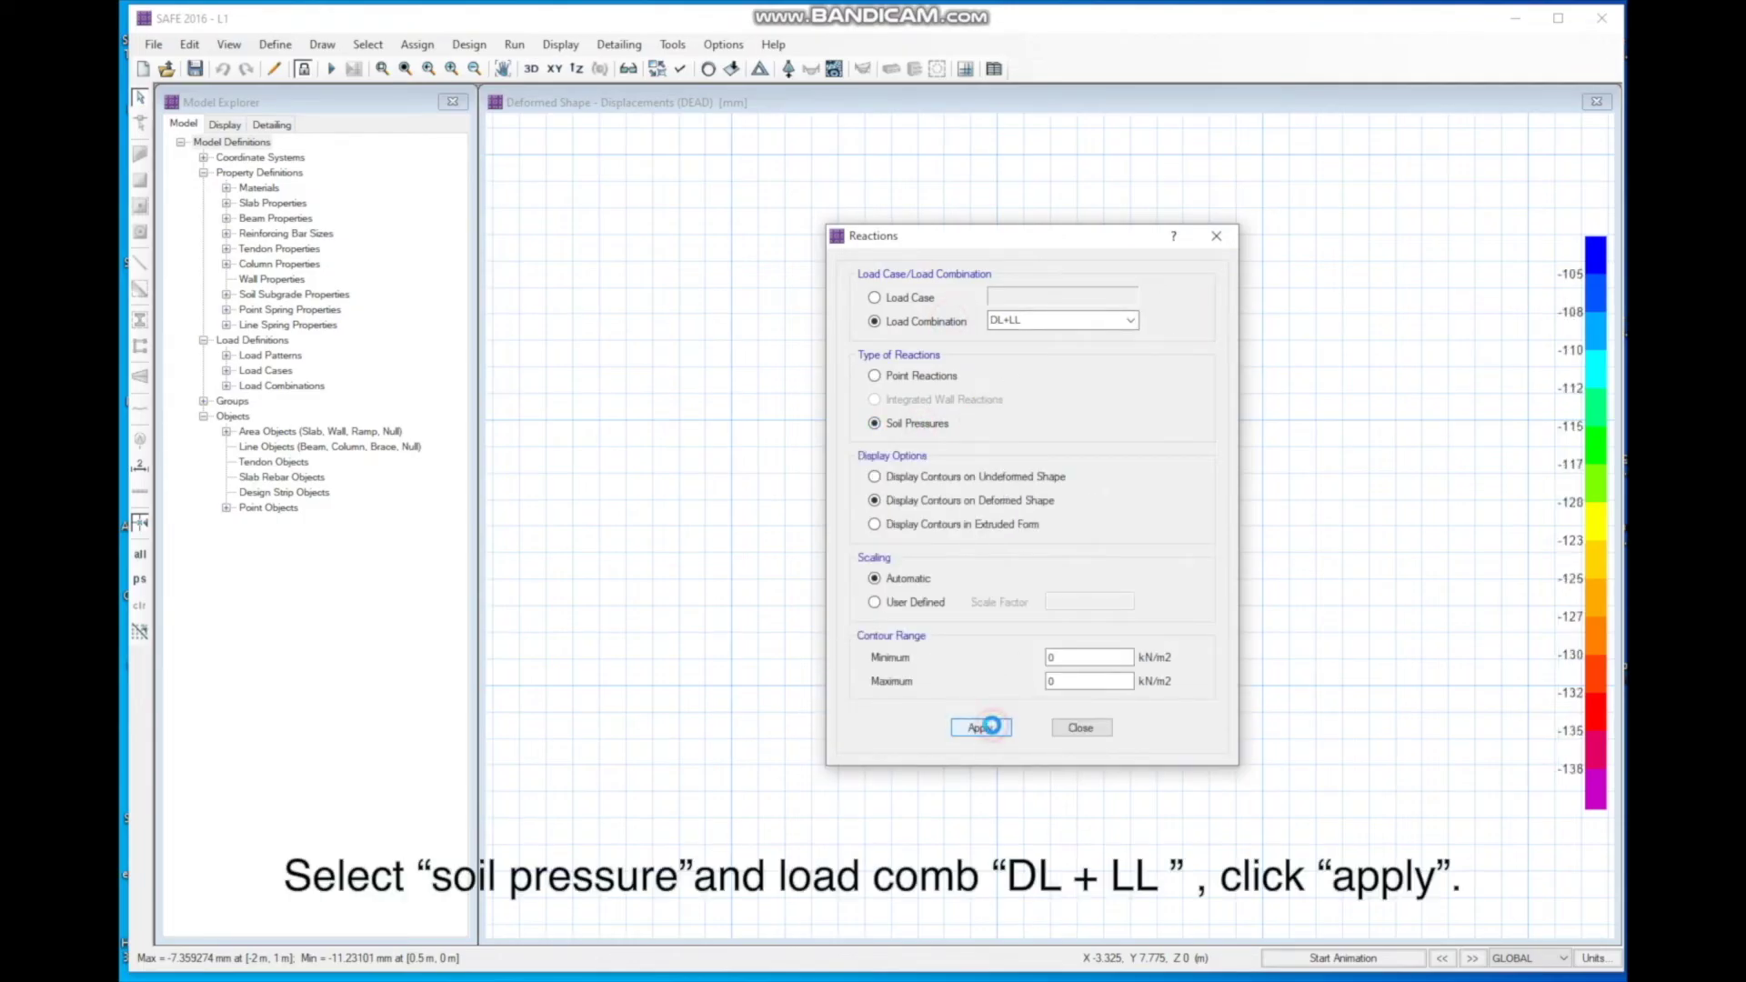
{"action": "left_click", "coordinate": [1081, 728]}
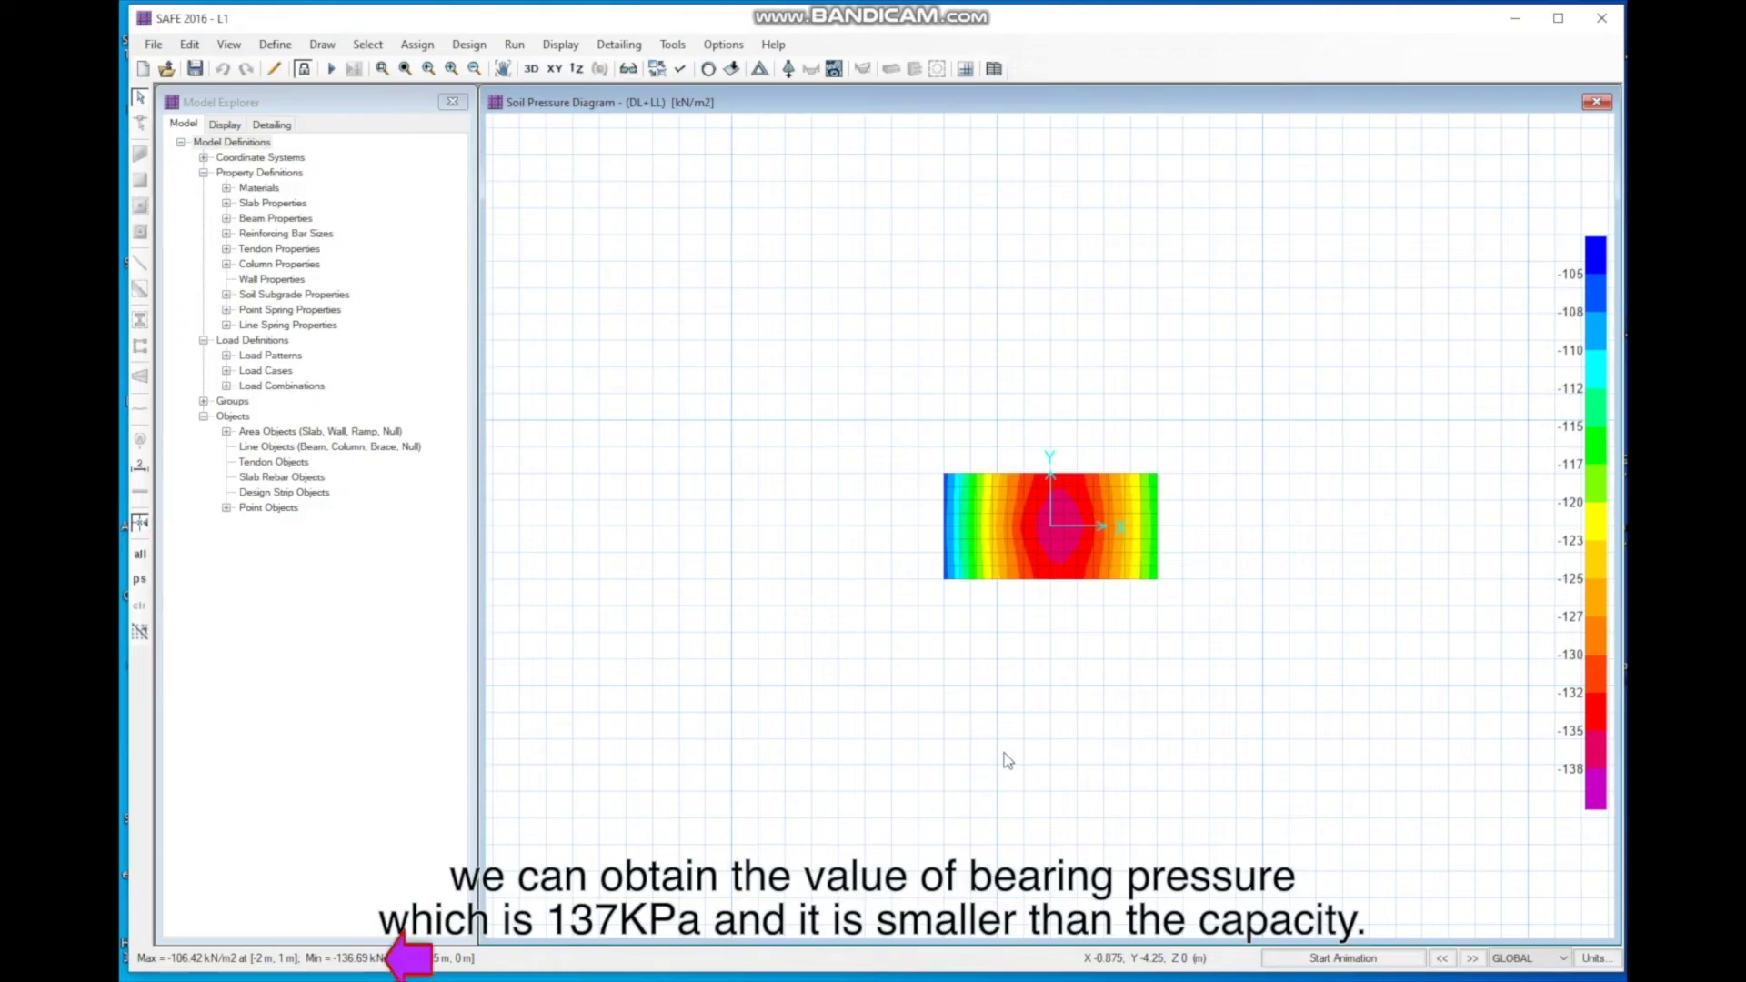
Step: Switch to the Excel sheet and enter 137 KPa as the bearing pressure in row 24
{"action": "left_click_drag", "start_coordinate": [913, 979], "coordinate": [993, 27]}
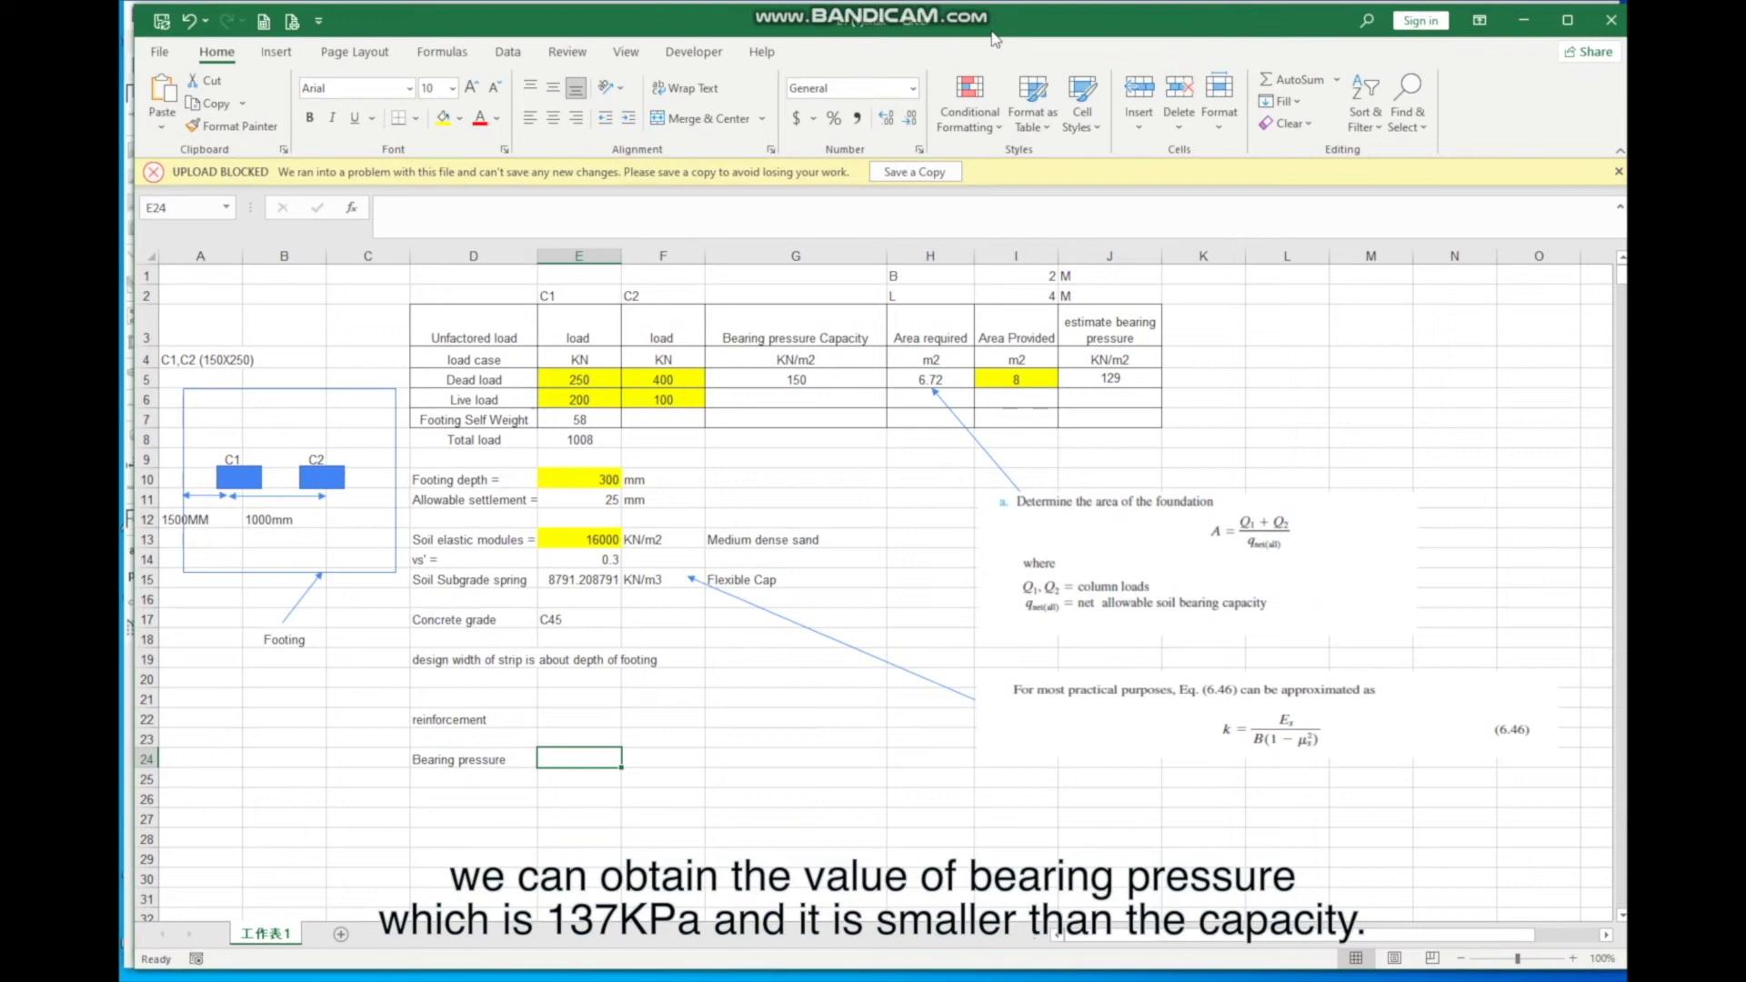
{"action": "type", "text": "137"}
{"action": "left_click", "coordinate": [648, 756]}
{"action": "type", "text": "Kpa"}
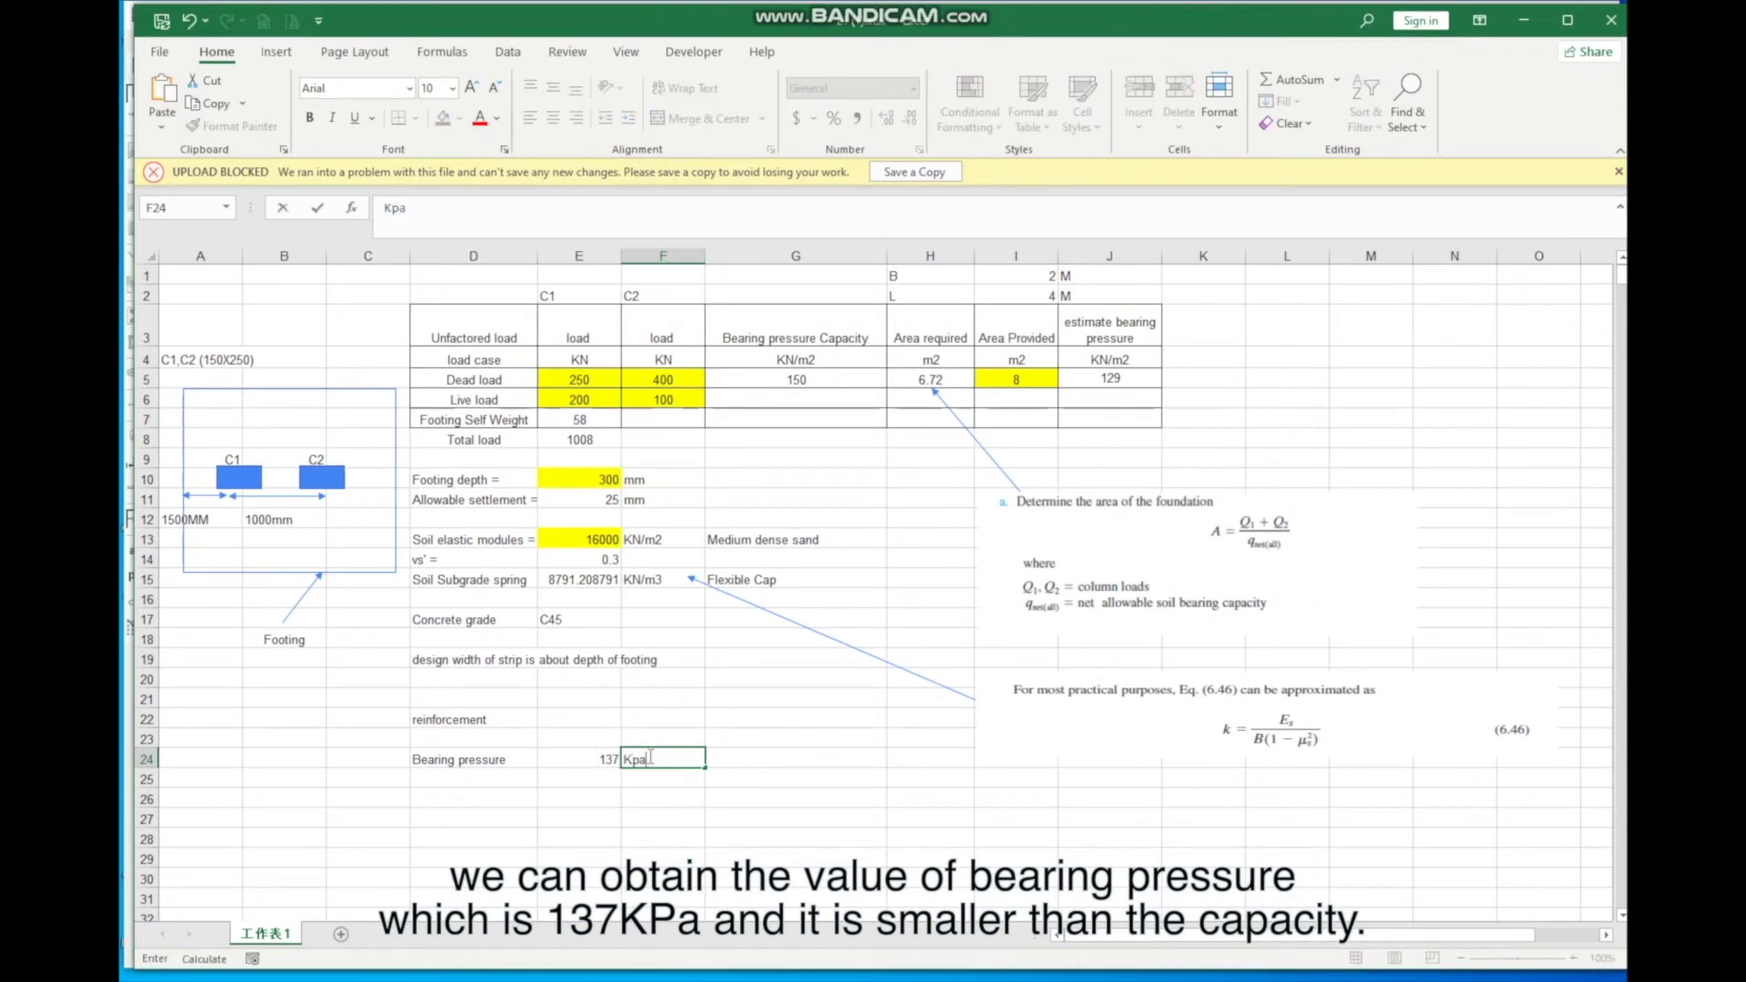
{"action": "key", "text": "Tab"}
{"action": "left_click", "coordinate": [649, 756]}
{"action": "type", "text": "K"}
Step: Enter the limit "< 150 KPa" in cell G24 beside the bearing pressure
{"action": "left_click", "coordinate": [727, 752]}
{"action": "type", "text": "<150"}
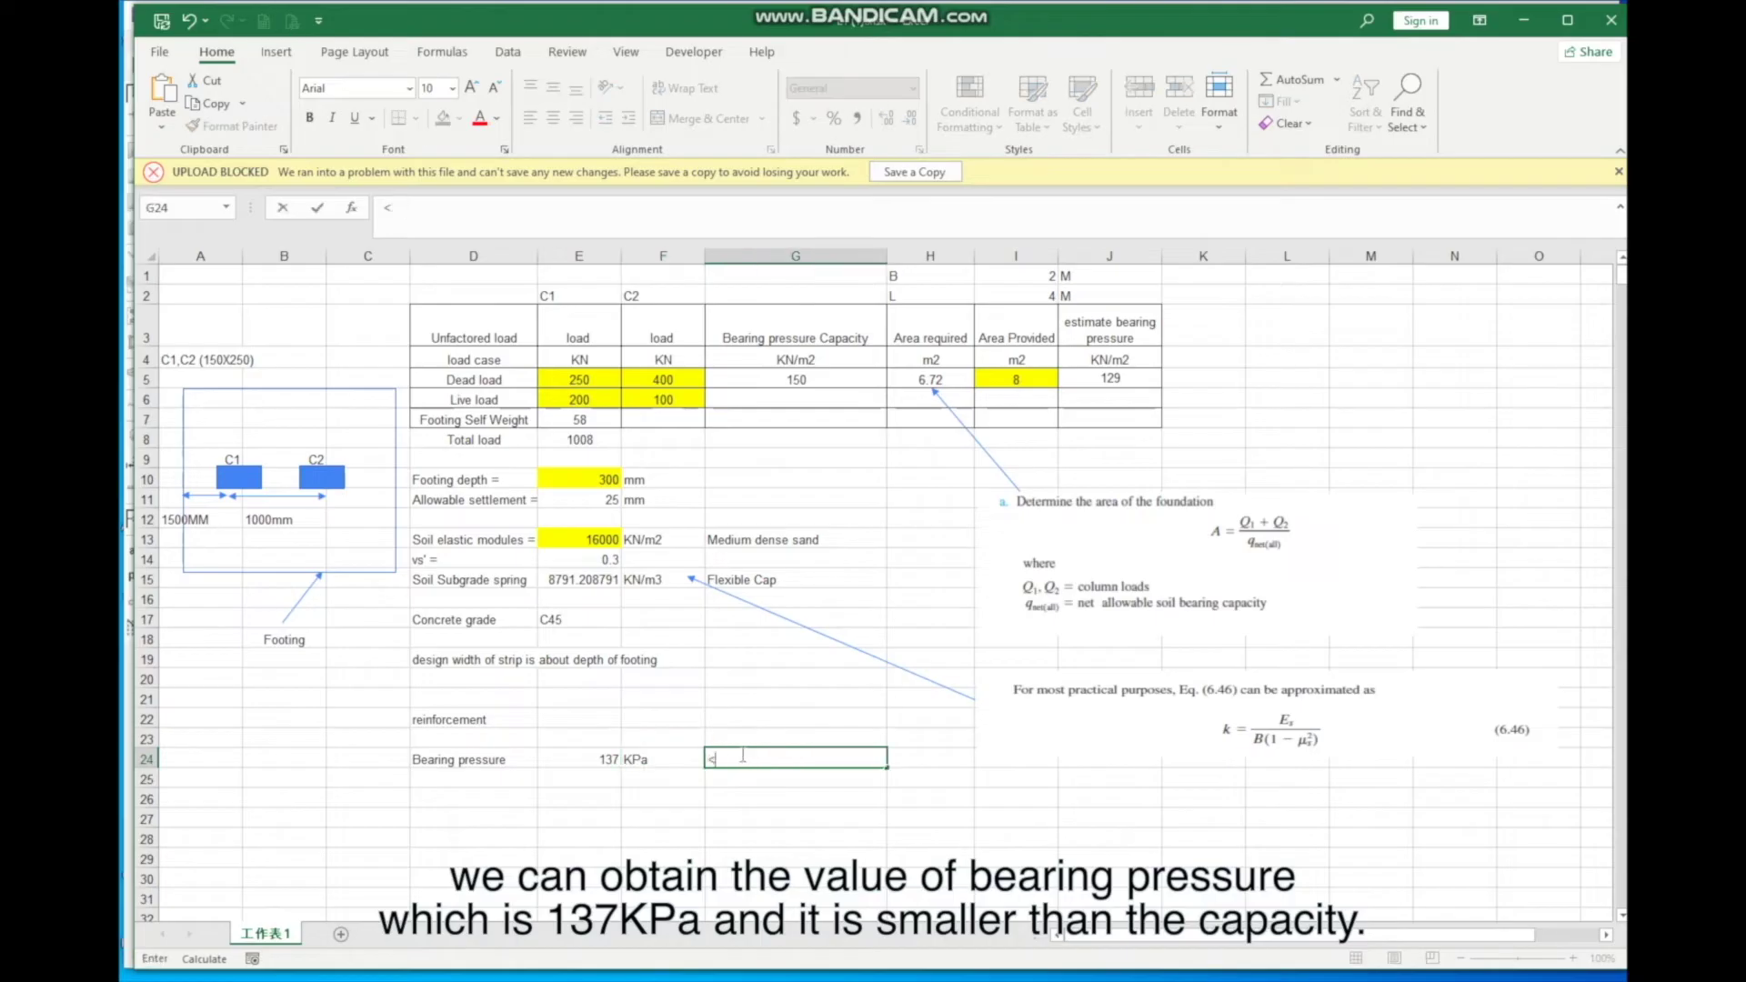
{"action": "left_click", "coordinate": [674, 756]}
{"action": "left_click", "coordinate": [798, 759]}
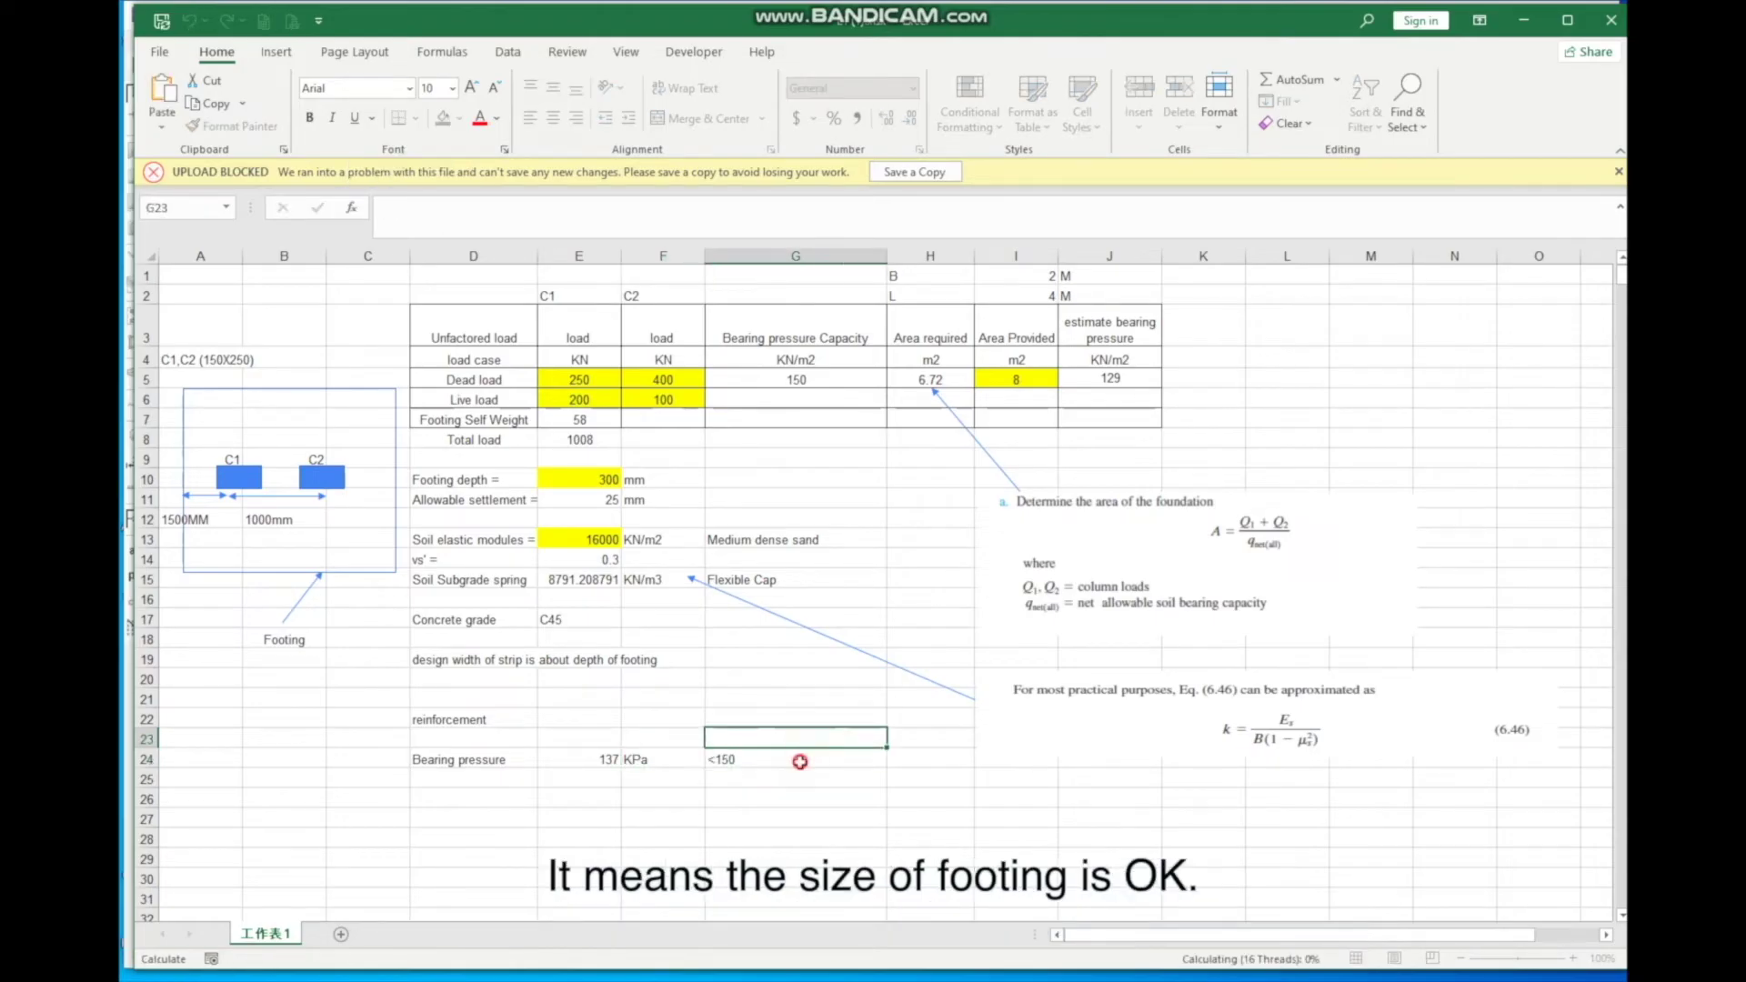
{"action": "left_click", "coordinate": [431, 208]}
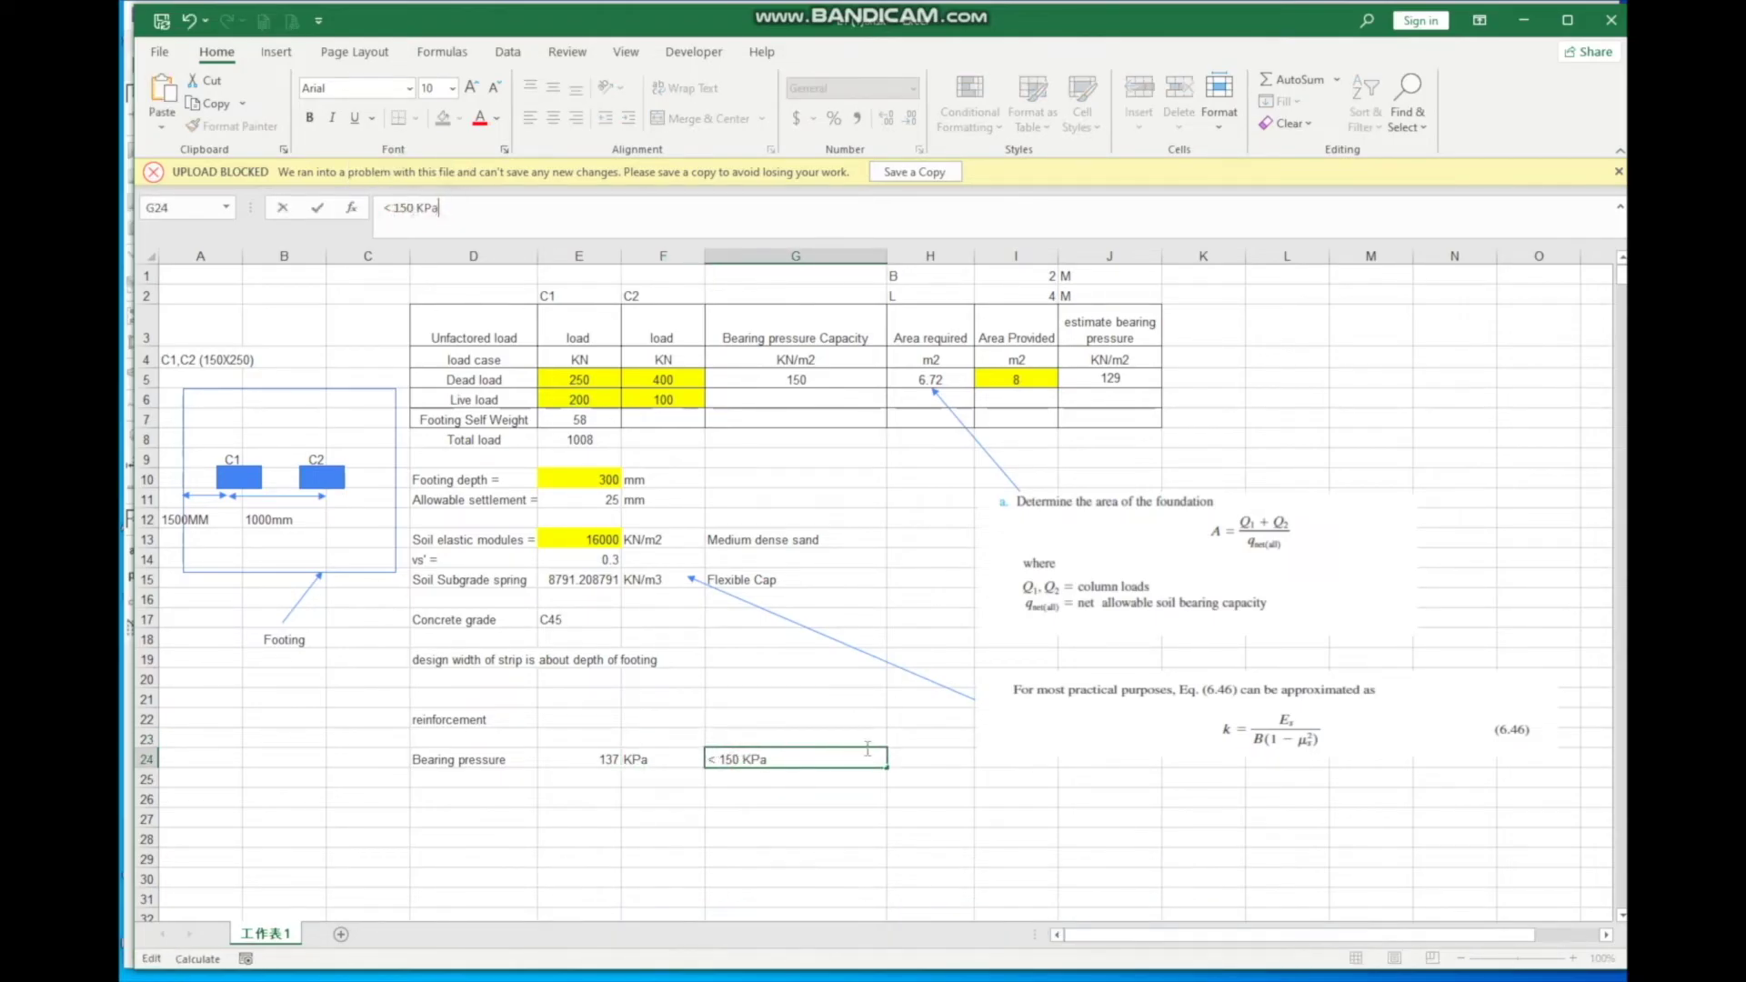
{"action": "left_click", "coordinate": [793, 782]}
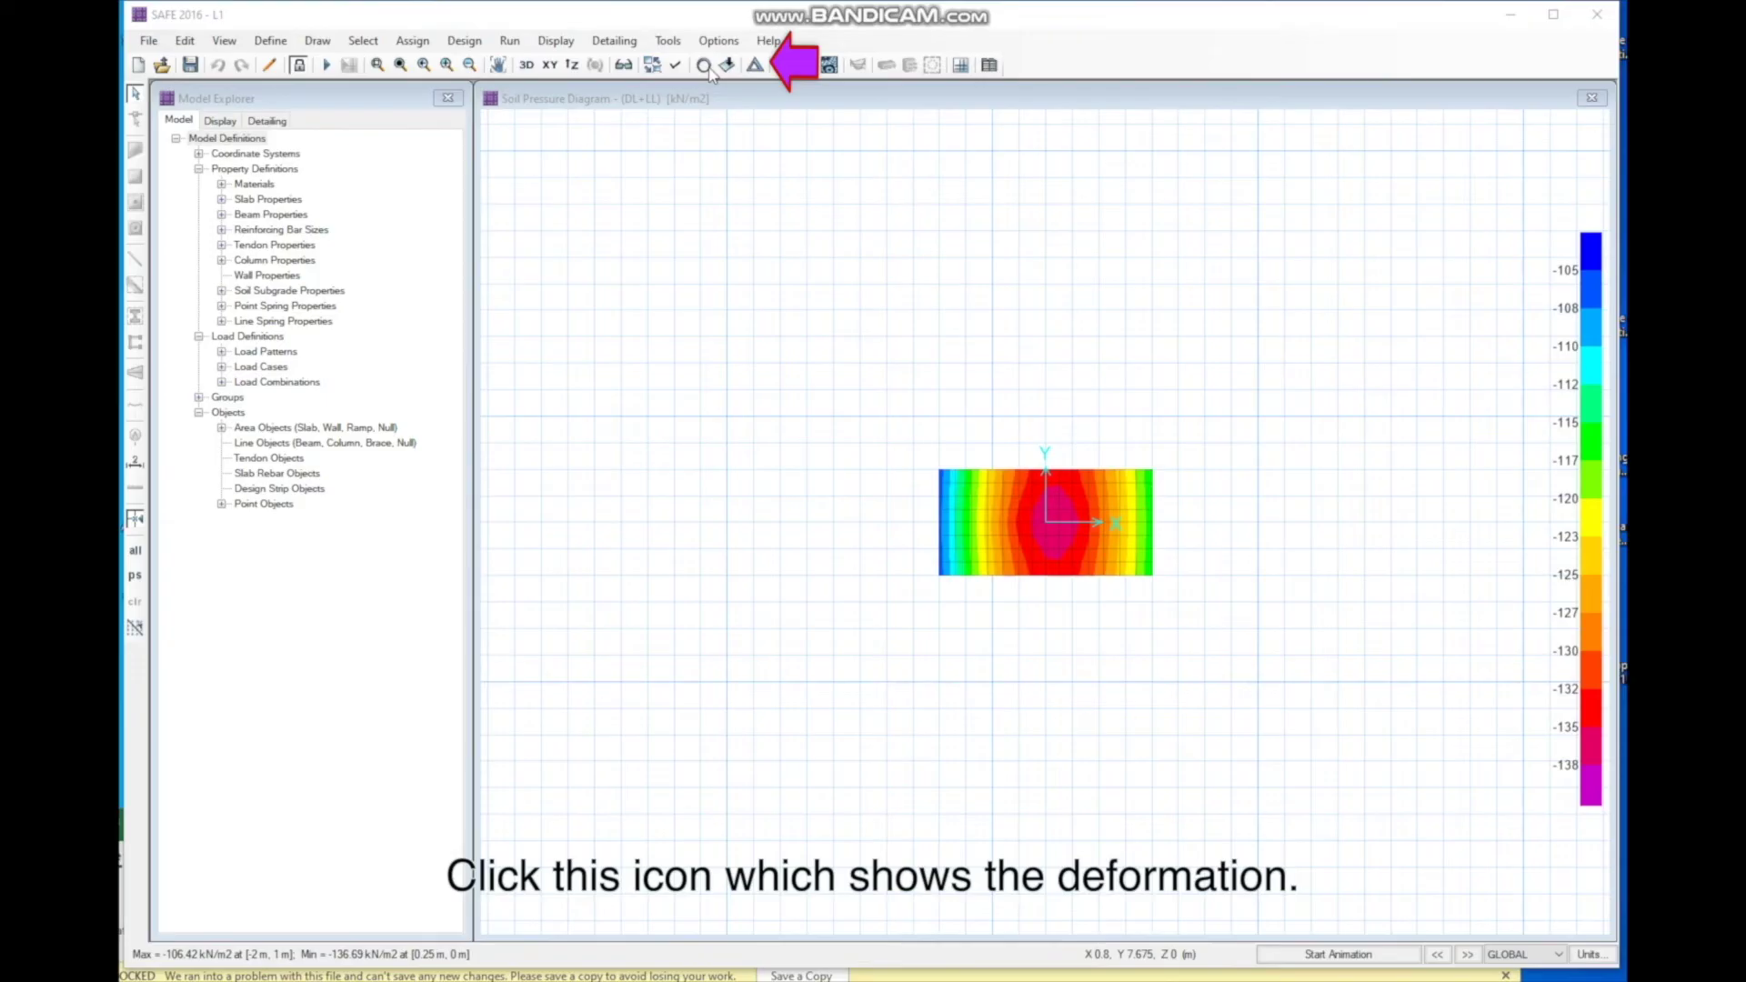
Step: In SAFE, display the deformed shape contours for the DL+LL load combination
{"action": "left_click", "coordinate": [755, 66]}
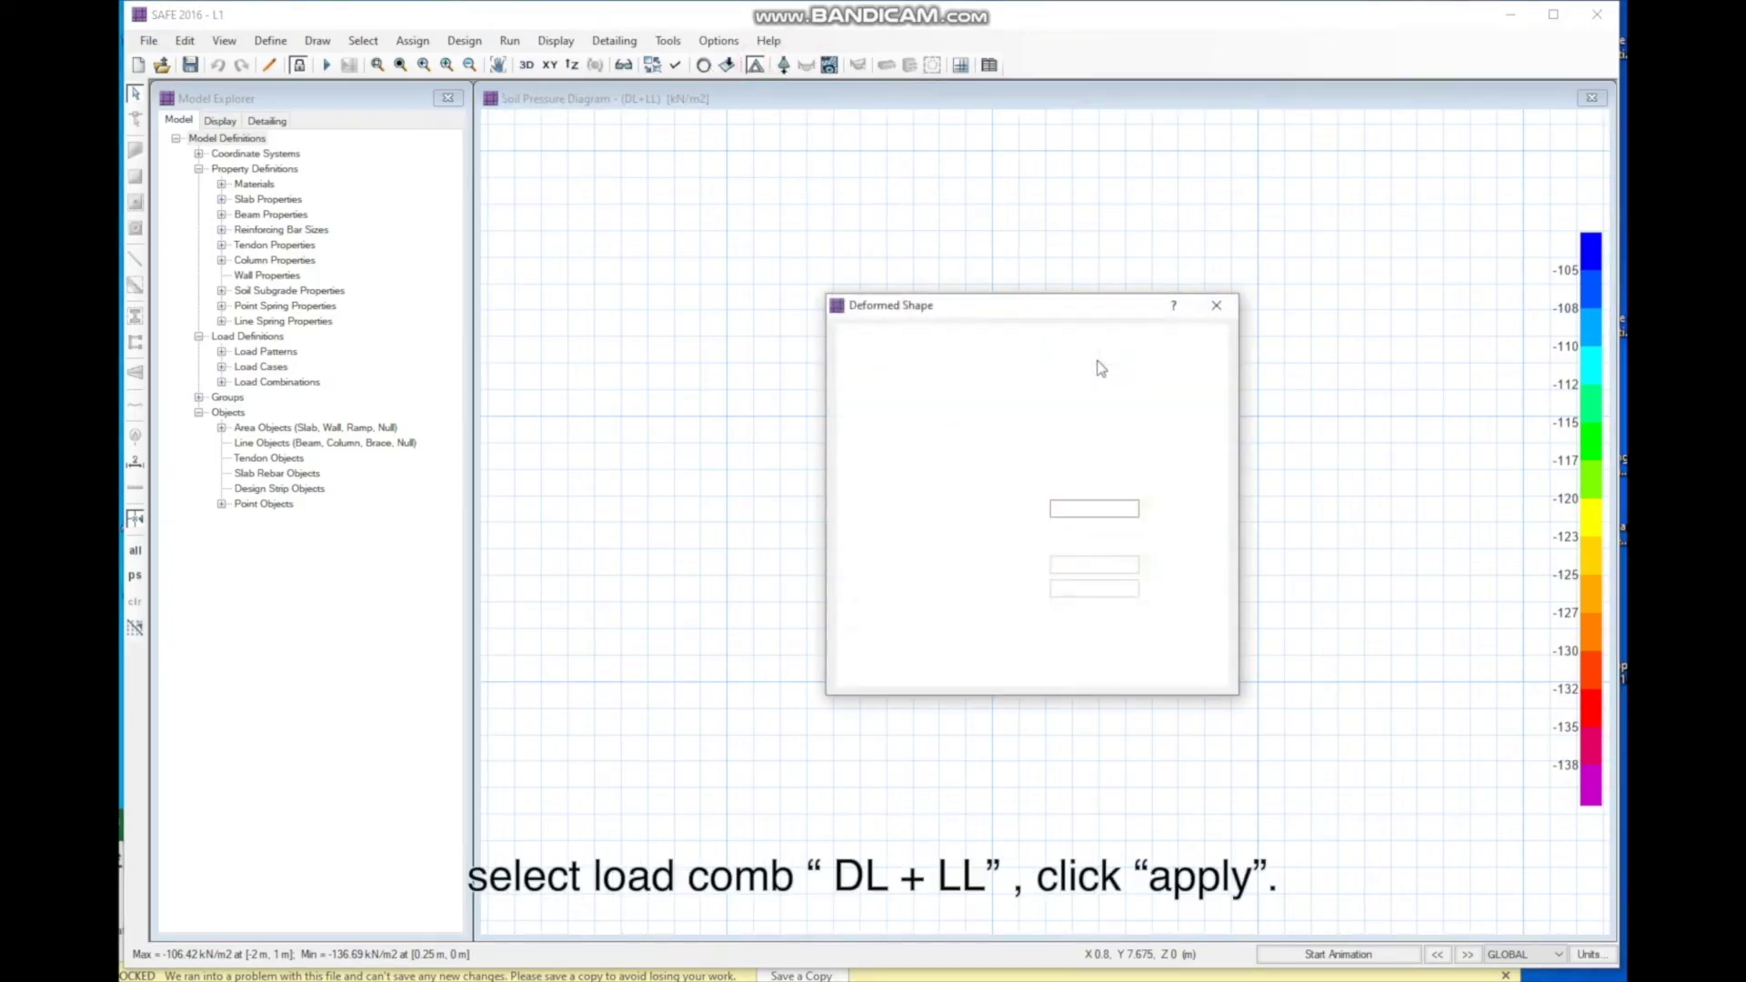
{"action": "left_click", "coordinate": [937, 394]}
{"action": "left_click", "coordinate": [1047, 392]}
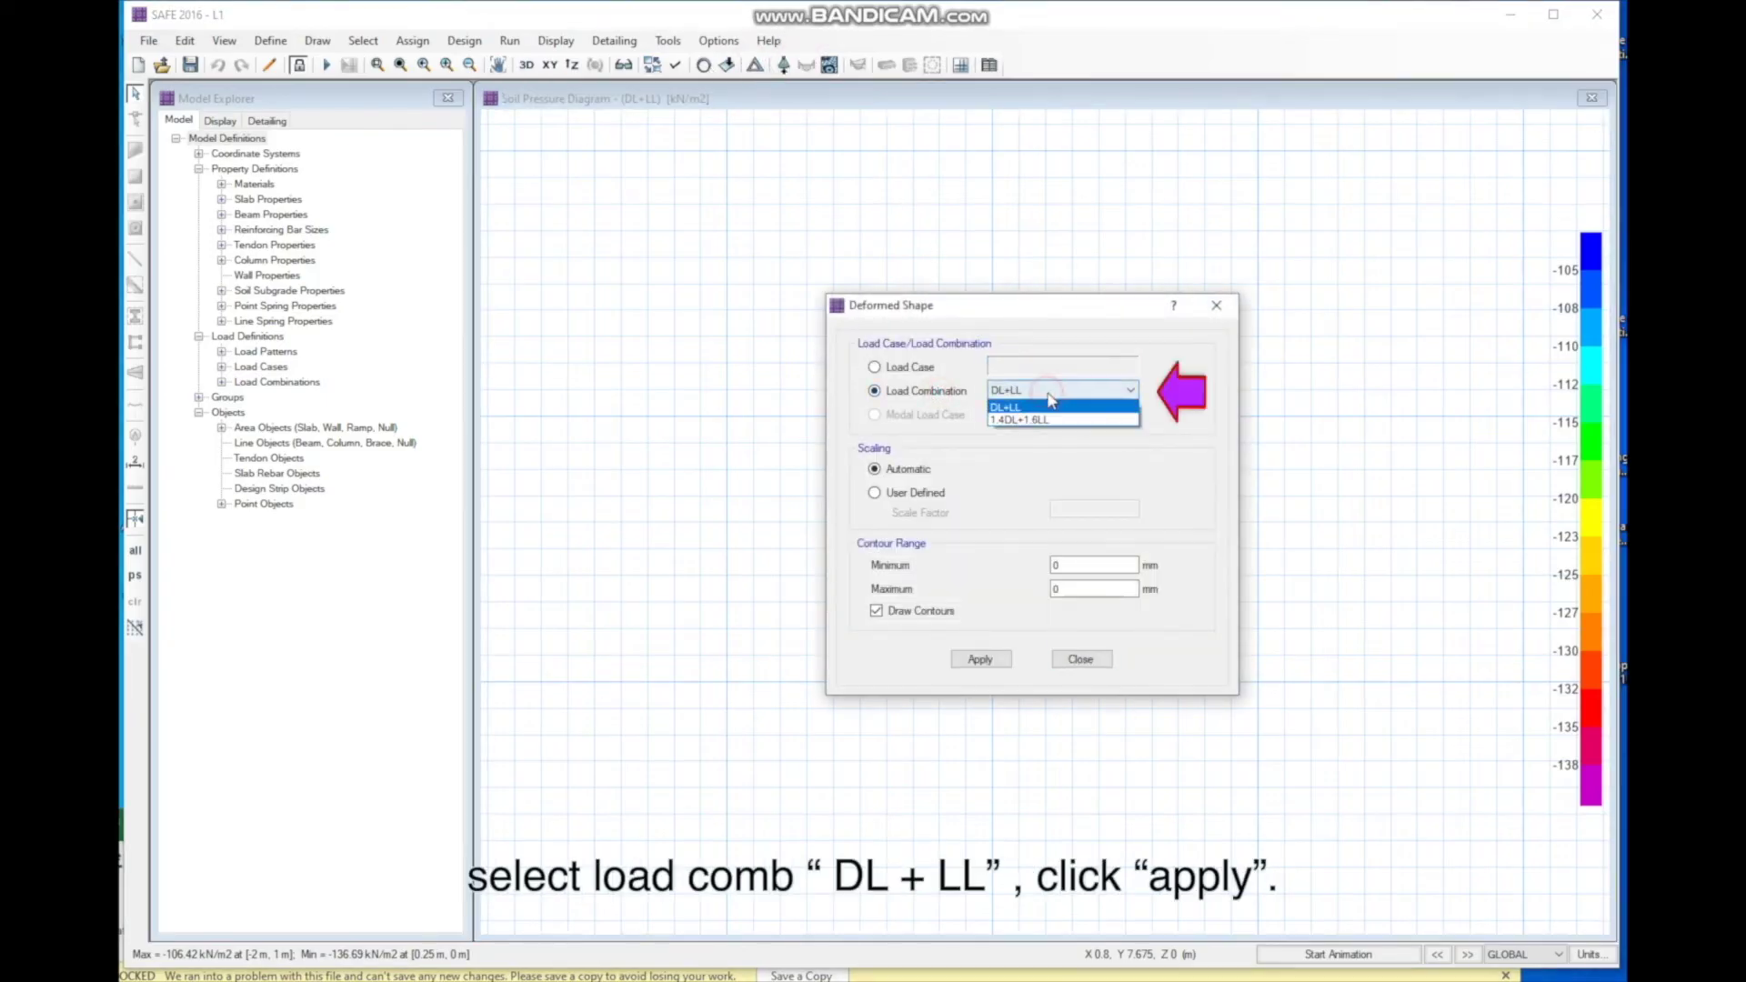
{"action": "left_click", "coordinate": [1037, 408]}
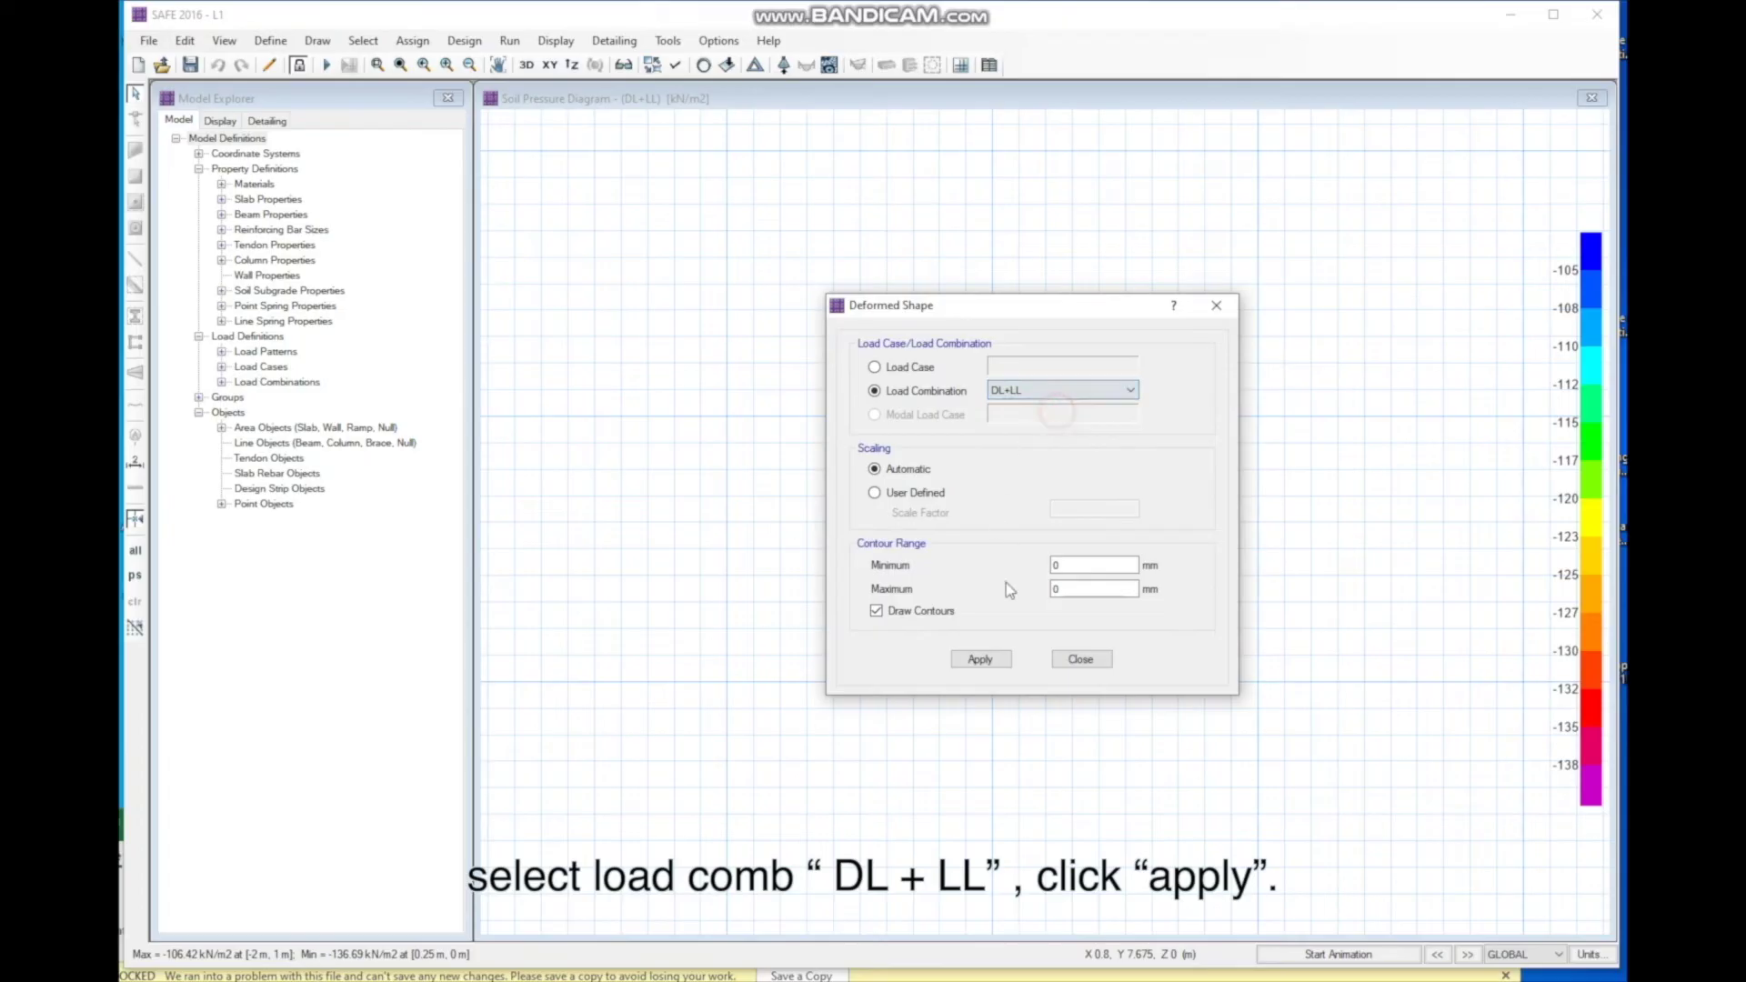
{"action": "left_click", "coordinate": [982, 660]}
{"action": "left_click", "coordinate": [1079, 660]}
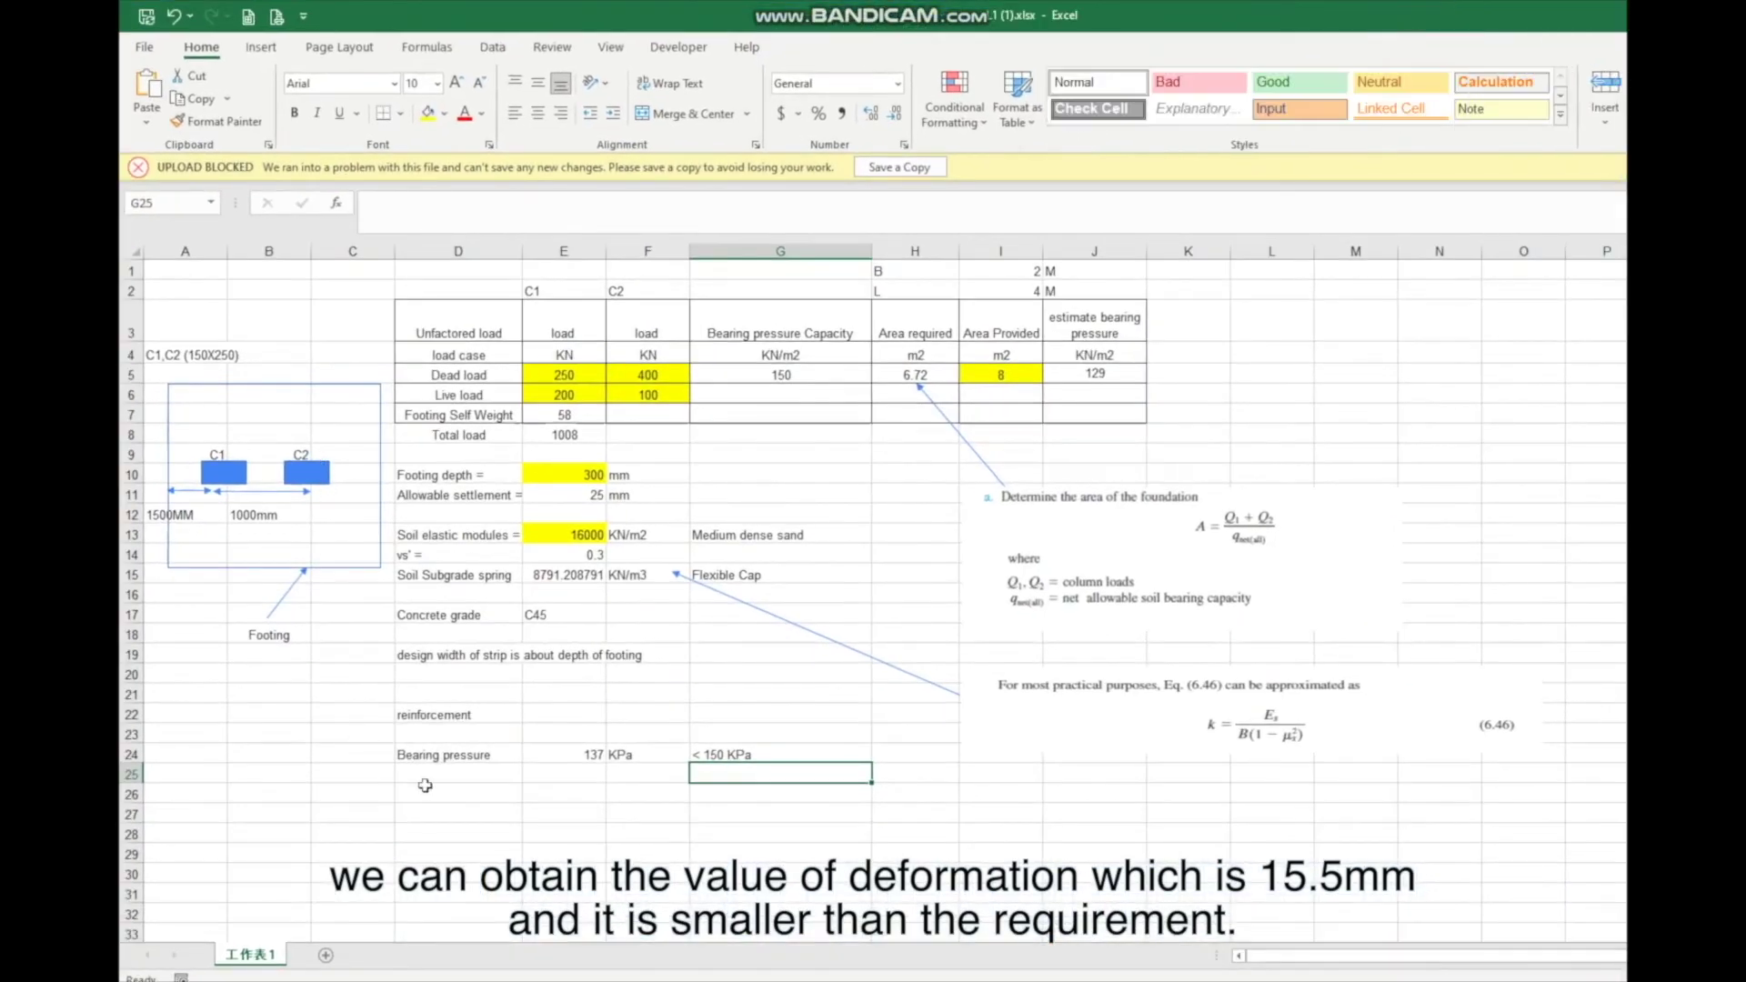
Step: In Excel, label cell D26 "Max Settlement" and change the D24 label to "Max Bearing pressure"
{"action": "left_click", "coordinate": [442, 794]}
{"action": "type", "text": "Set"}
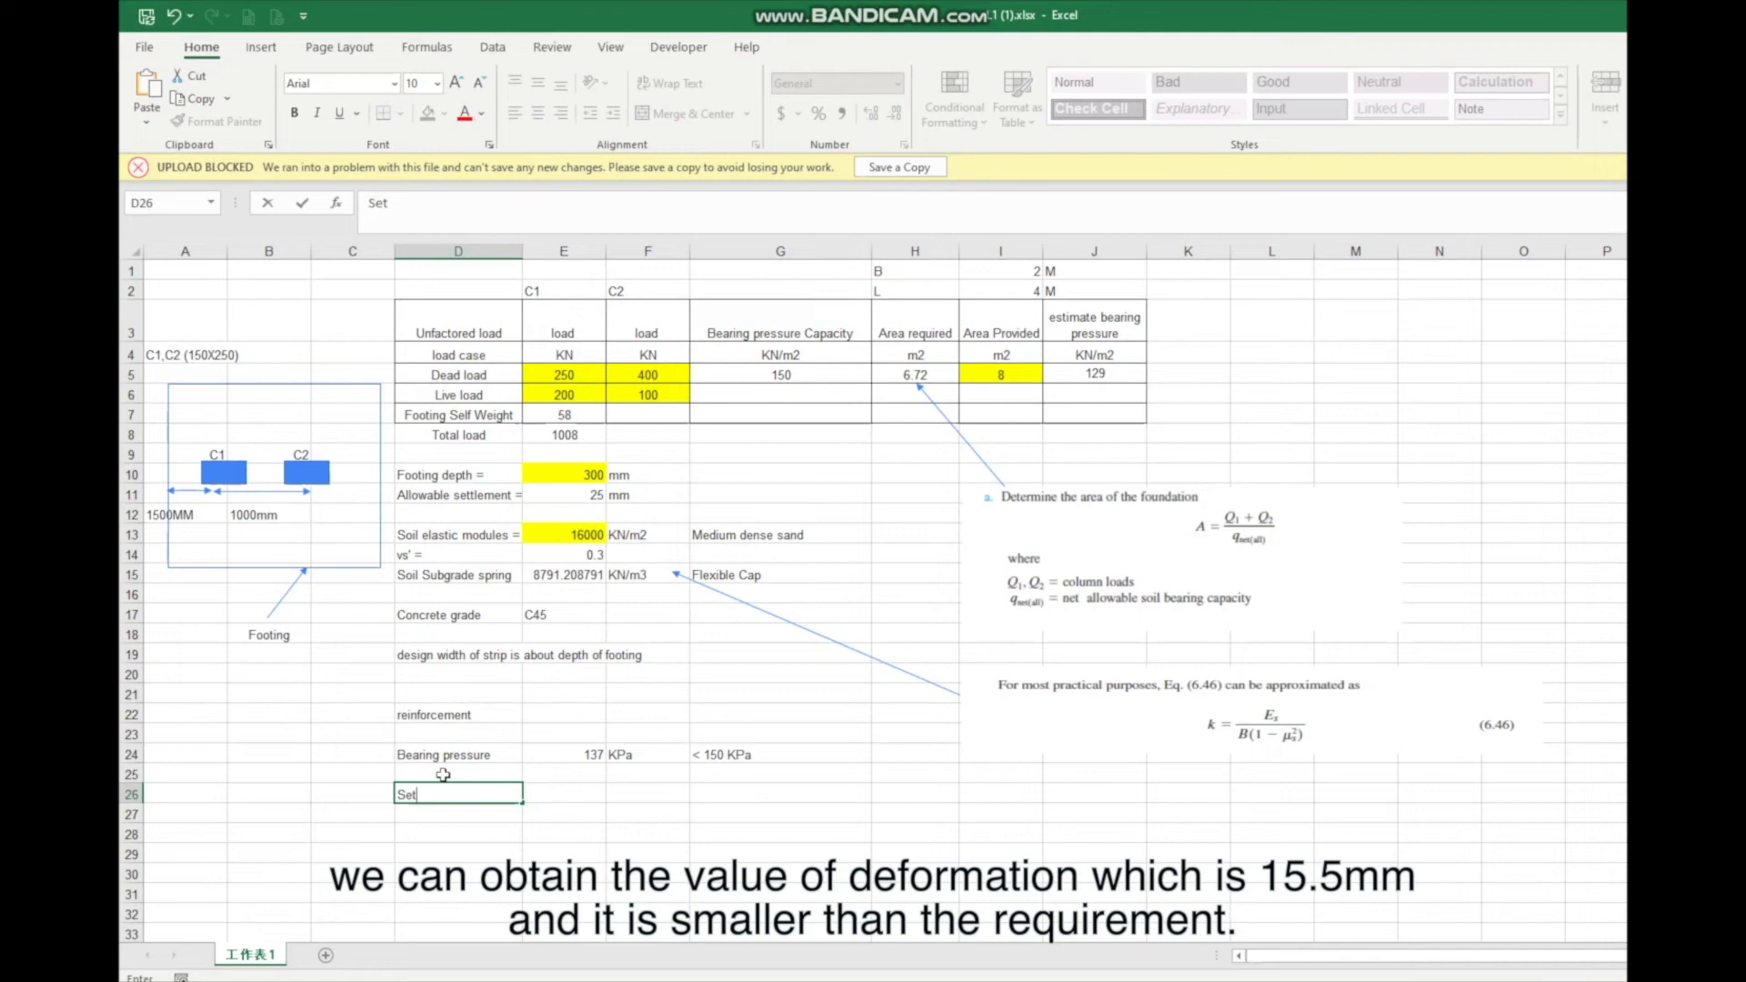
{"action": "type", "text": "tlemen"}
{"action": "left_click", "coordinate": [436, 755]}
{"action": "left_click", "coordinate": [368, 203]}
{"action": "type", "text": "Max"}
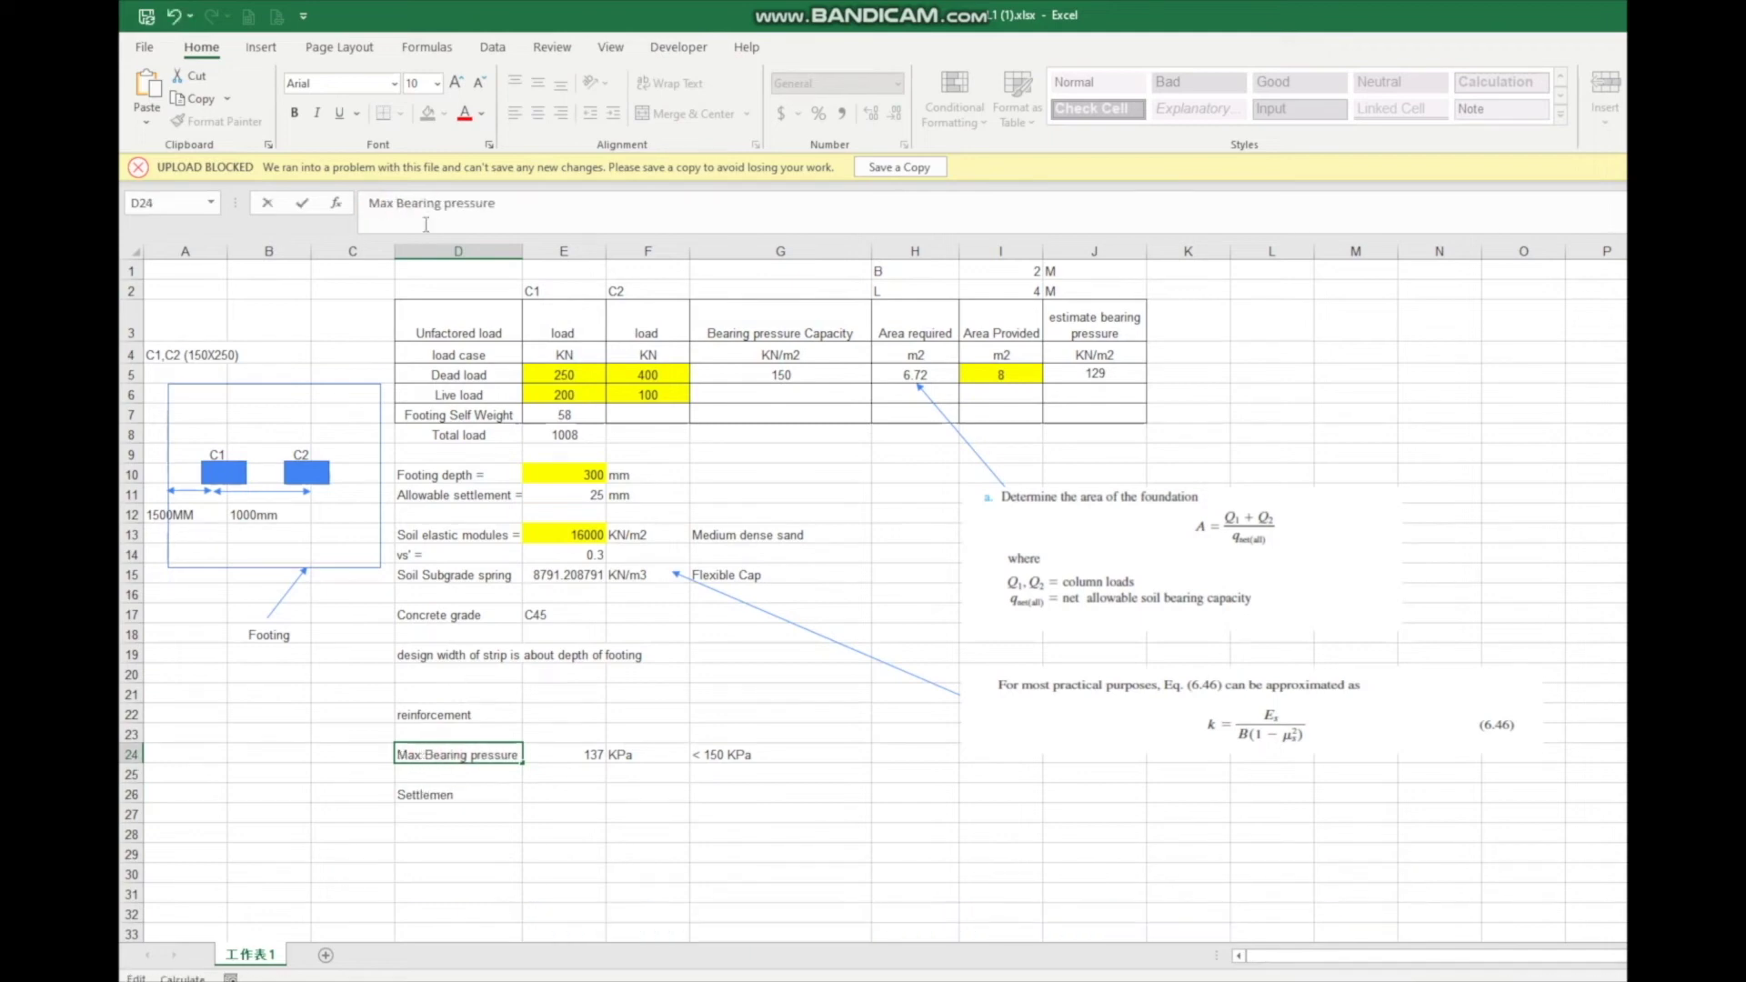
{"action": "left_click", "coordinate": [445, 794]}
{"action": "left_click", "coordinate": [369, 202]}
{"action": "type", "text": "Max Se"}
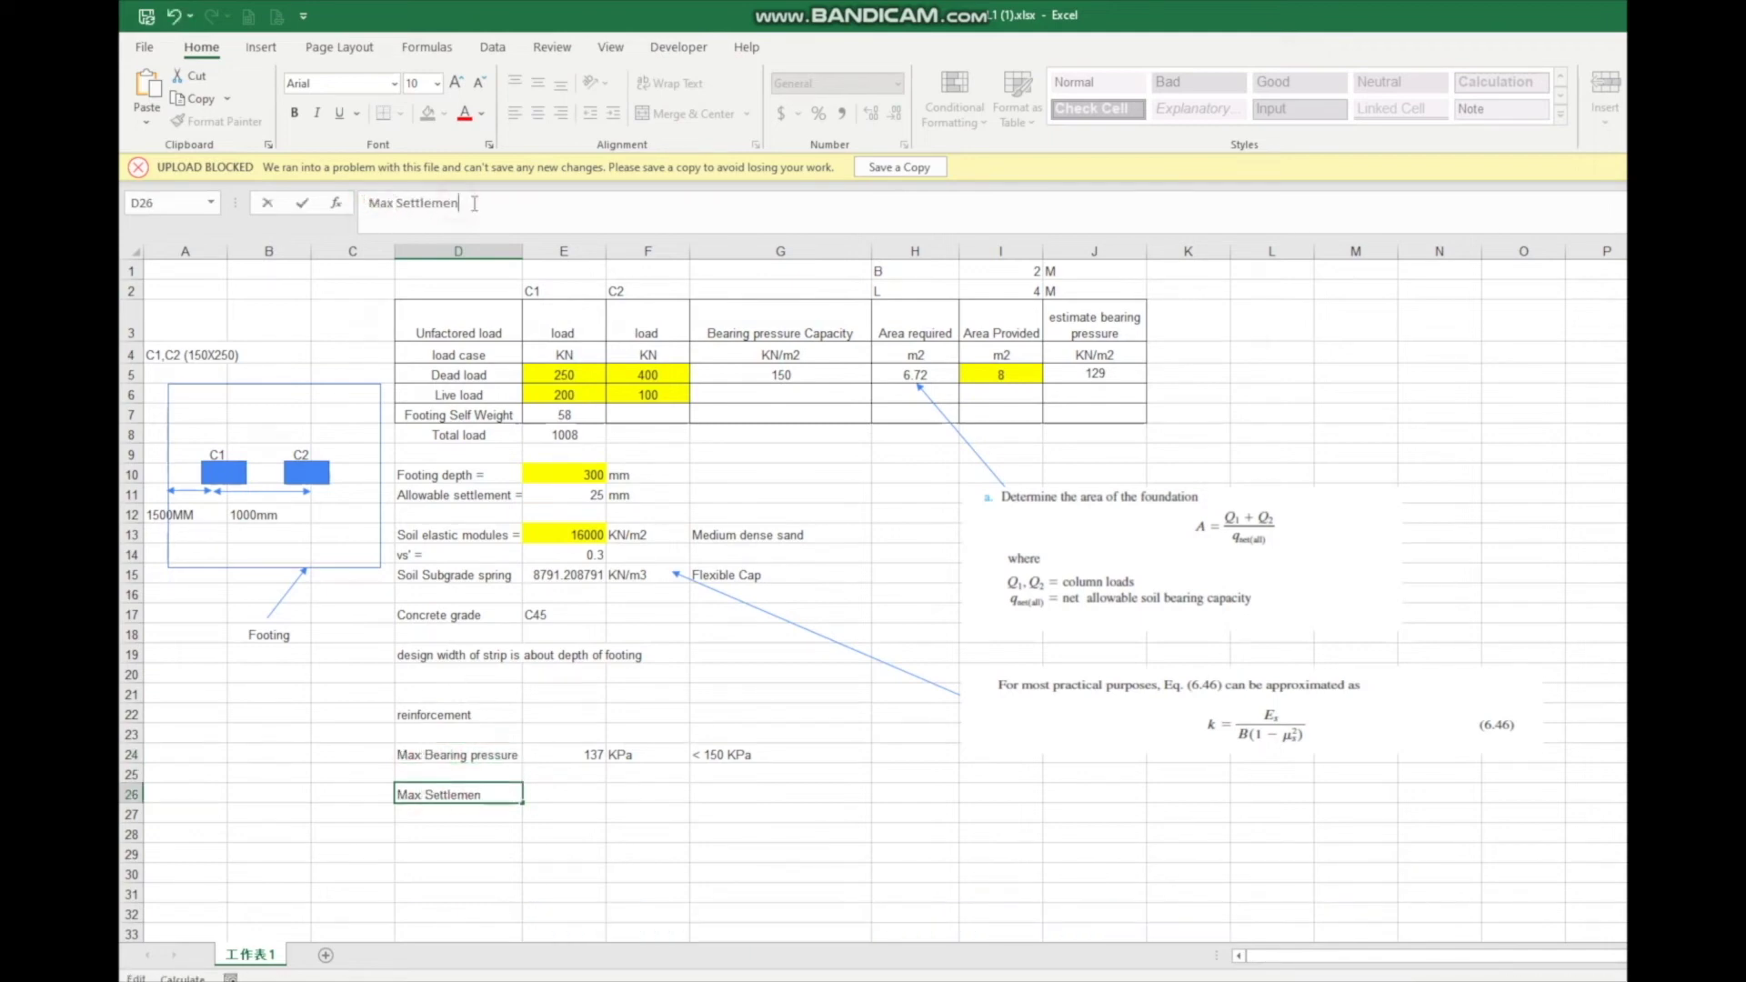
{"action": "type", "text": "t"}
Step: Enter 15.5 mm as the maximum settlement in row 26 and start its limit in G26 with "<"
{"action": "key", "text": "Tab"}
{"action": "type", "text": "15.5"}
{"action": "key", "text": "Tab"}
{"action": "type", "text": "mm"}
{"action": "left_click", "coordinate": [729, 796]}
{"action": "type", "text": "<"}
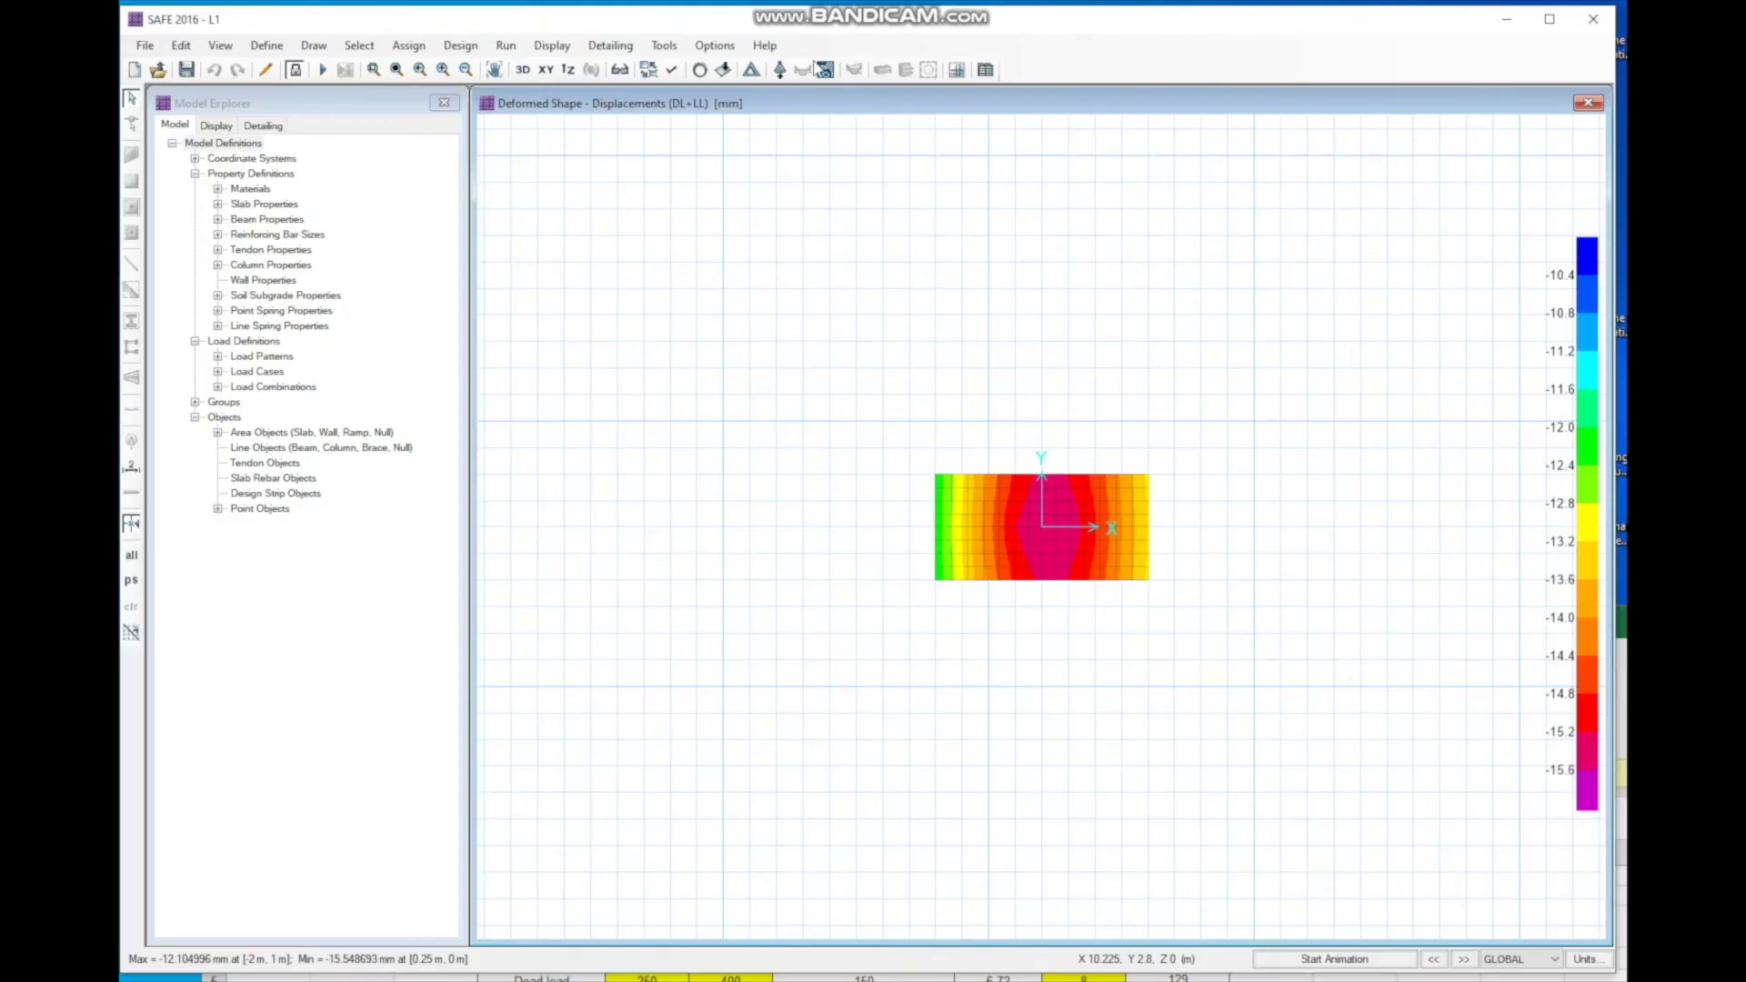
Step: Switch back to SAFE and rerun the analysis and design of the footing model
{"action": "left_click", "coordinate": [464, 47]}
{"action": "mouse_move", "coordinate": [511, 47]}
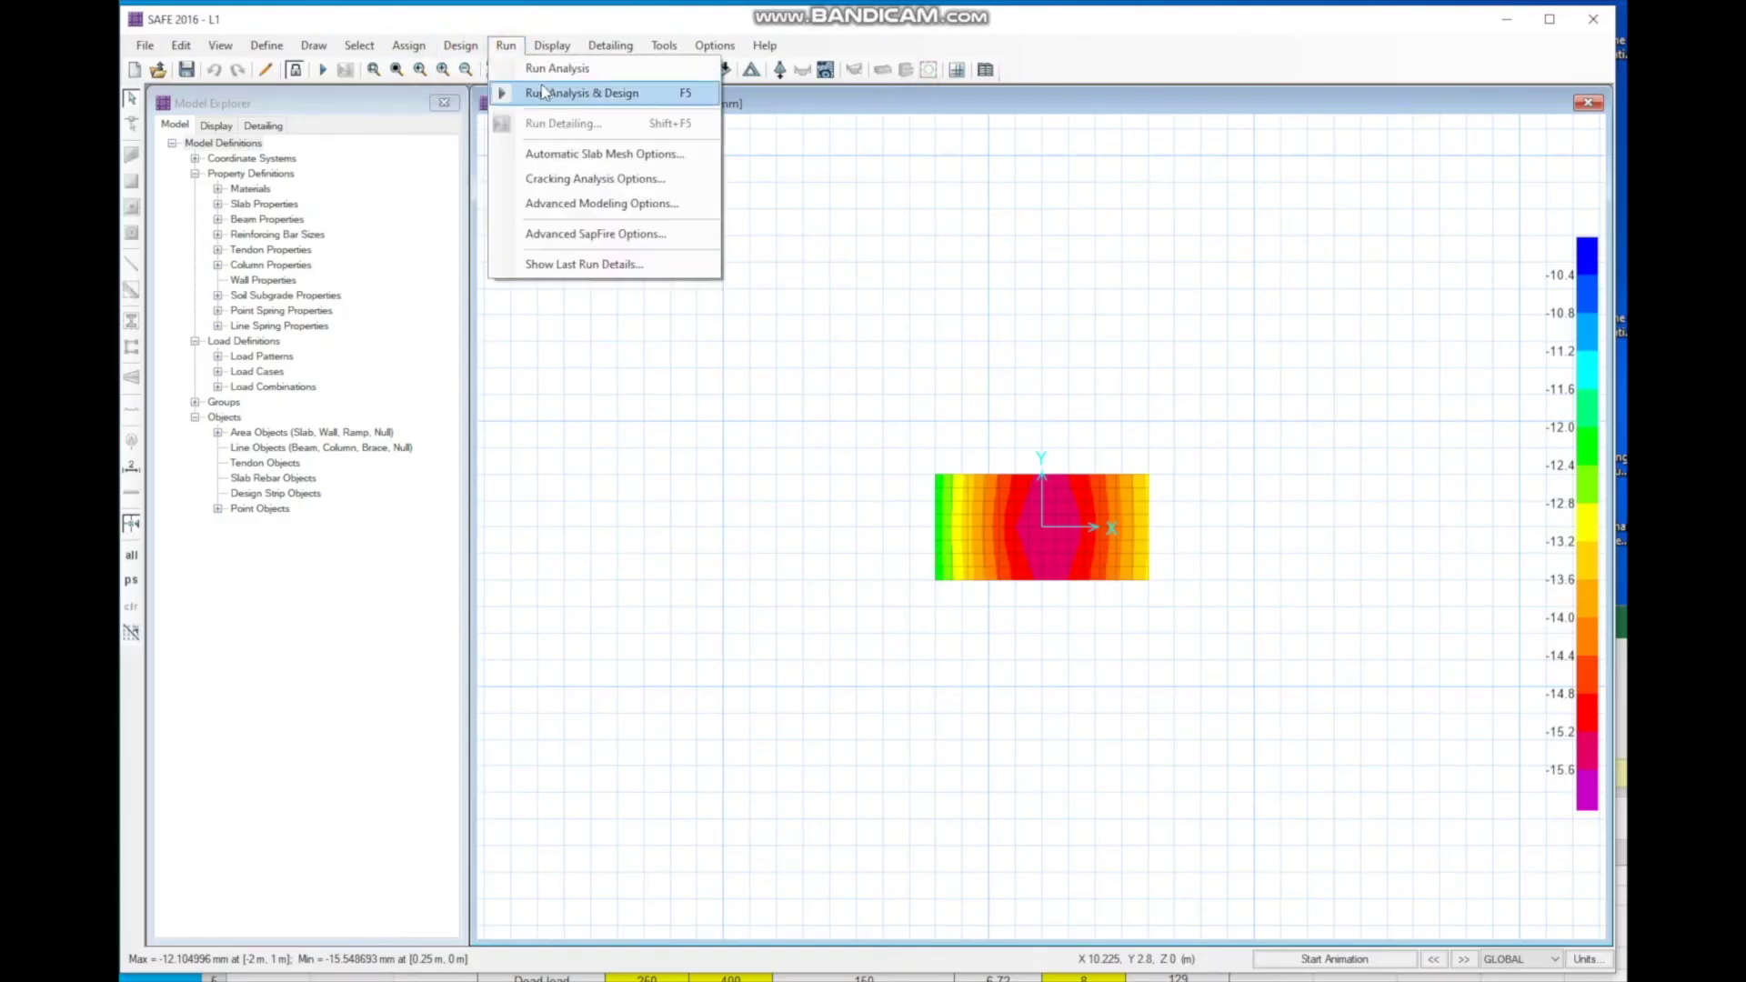
{"action": "left_click", "coordinate": [544, 91]}
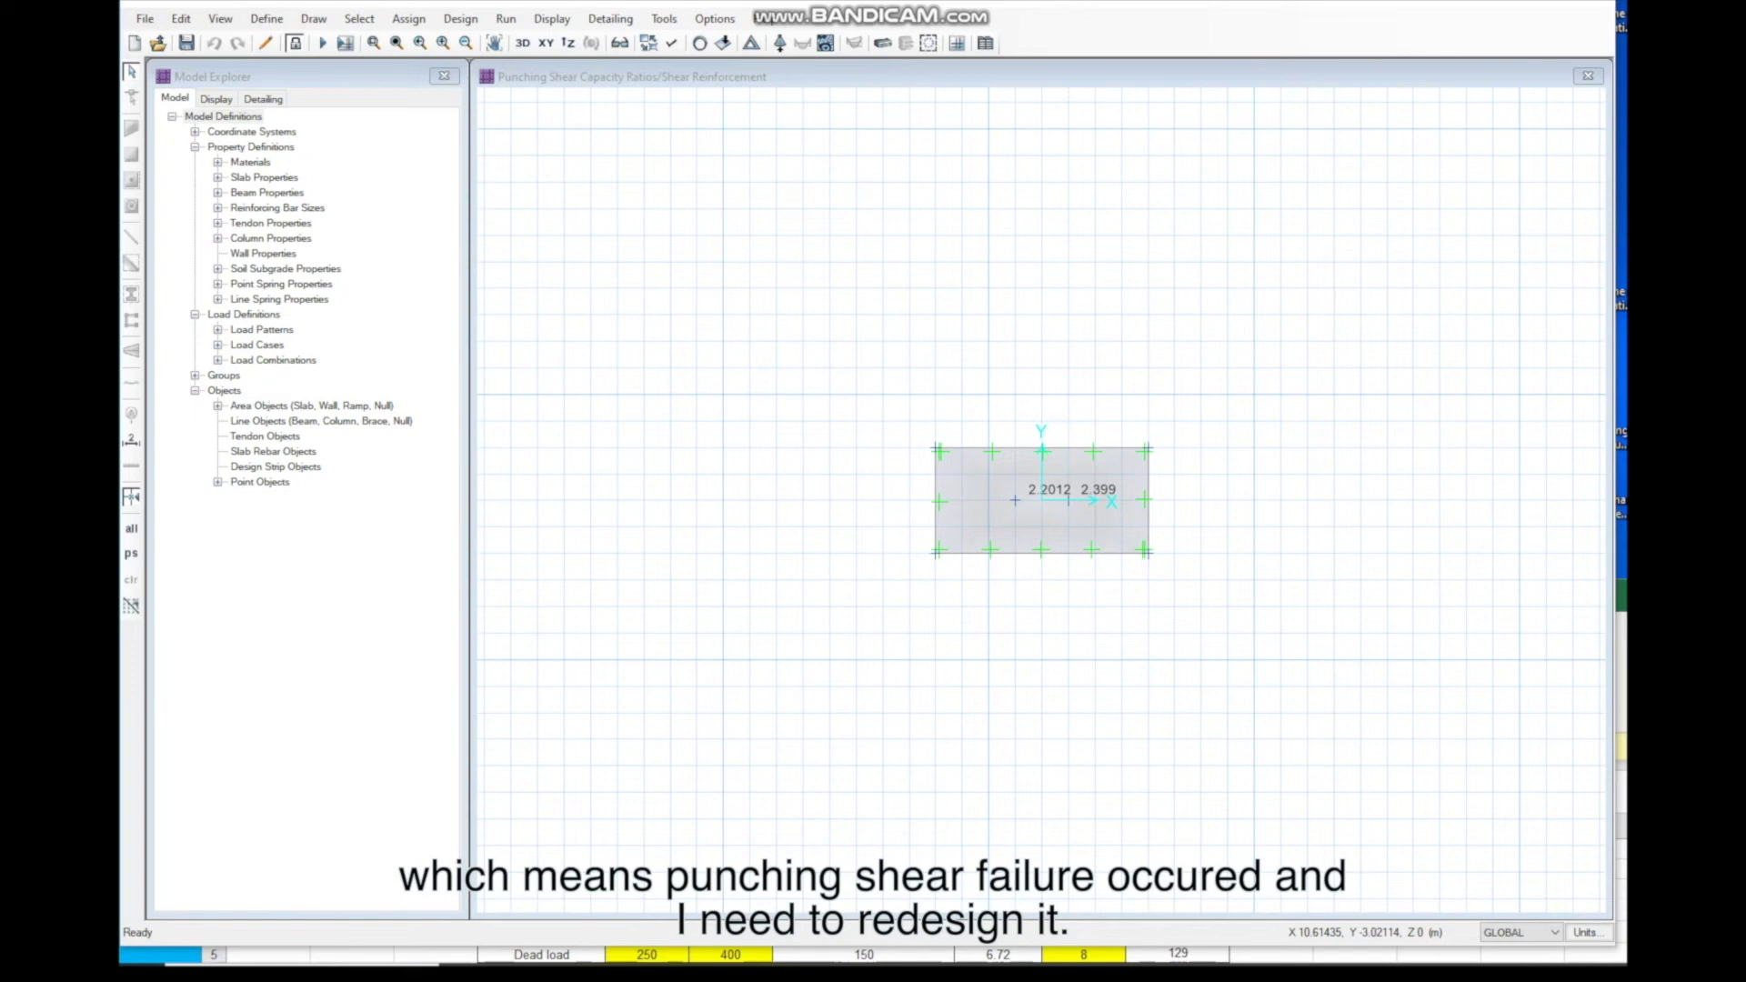
Step: Switch to the Excel calculation sheet and set the footing depth to 600 mm
{"action": "left_click", "coordinate": [1621, 656]}
{"action": "left_click_drag", "start_coordinate": [1369, 596], "coordinate": [1270, 64]}
{"action": "left_click", "coordinate": [588, 521]}
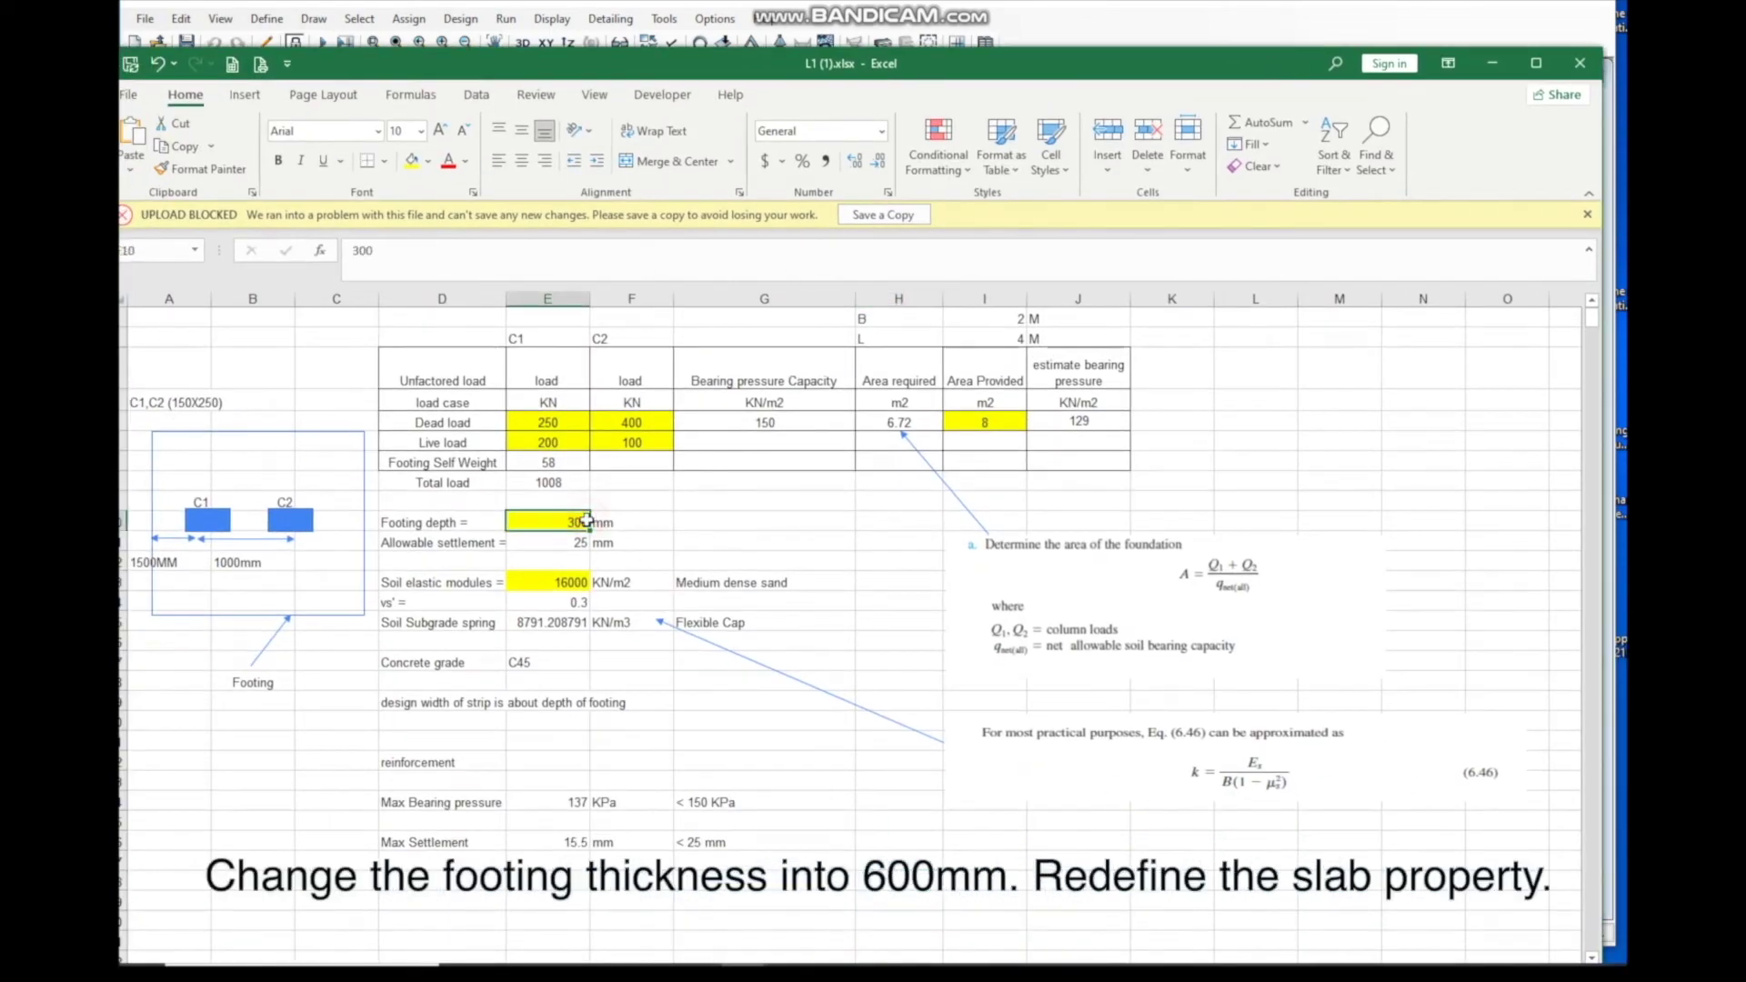
{"action": "type", "text": "600"}
{"action": "left_click", "coordinate": [673, 530]}
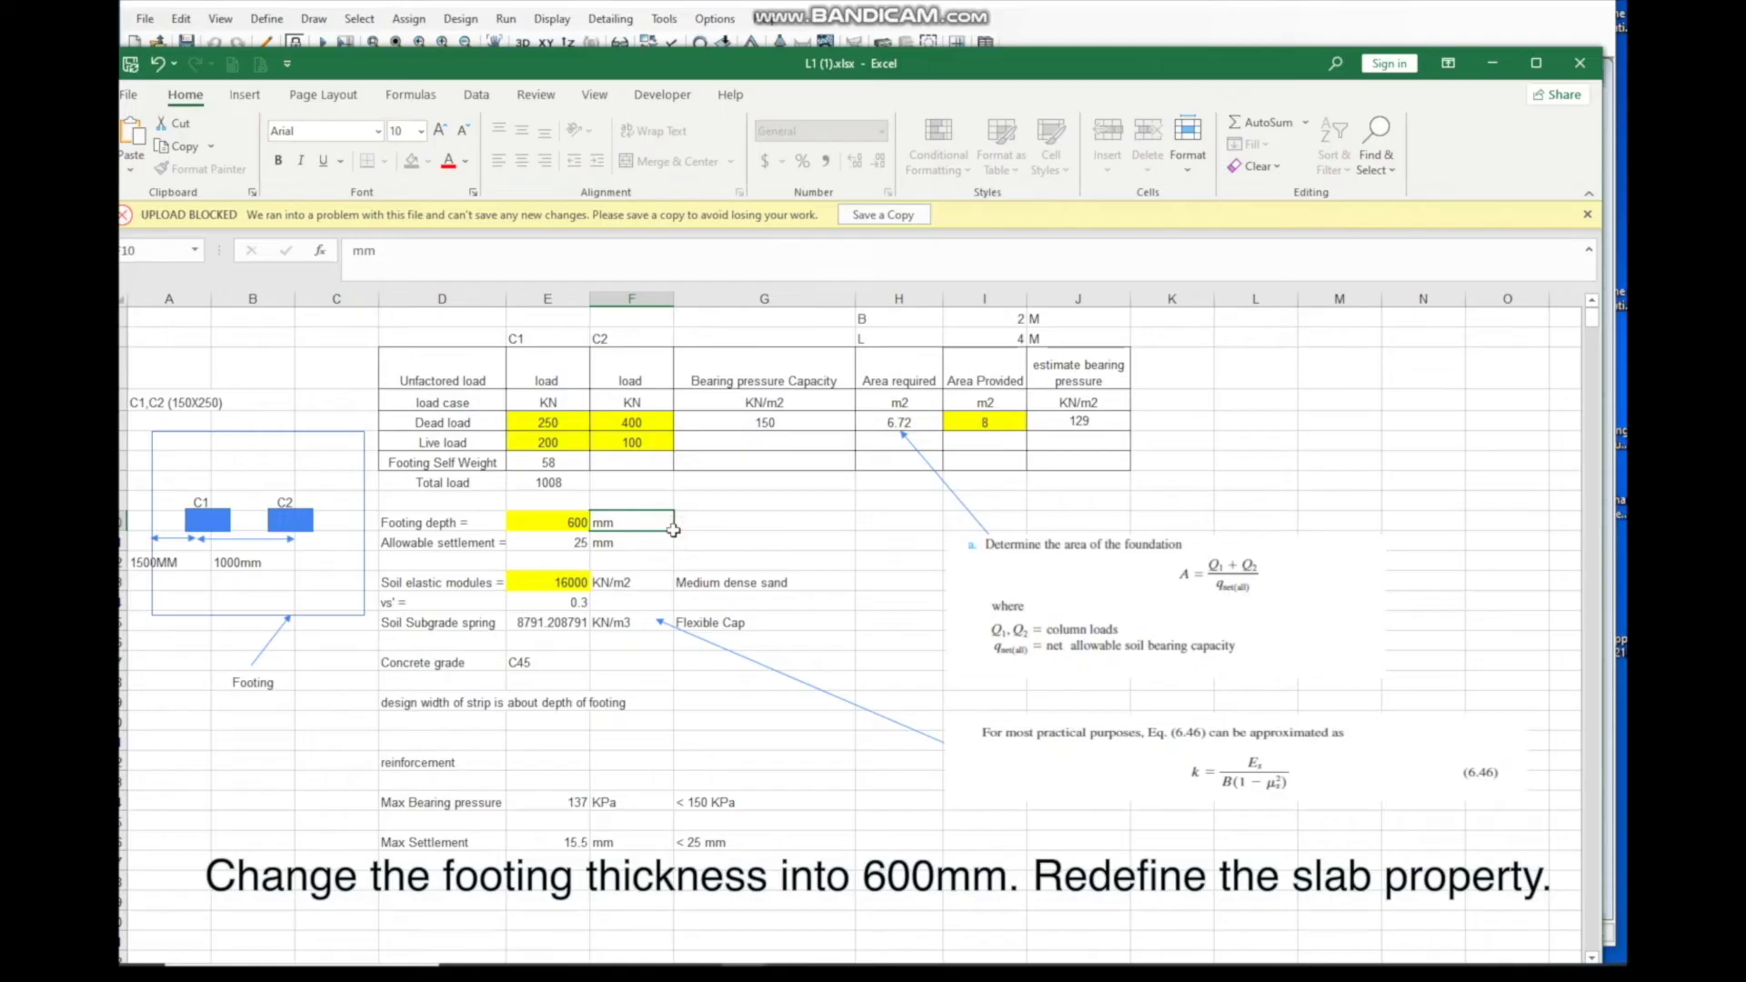
{"action": "scroll", "coordinate": [672, 531], "scroll_direction": "down", "scroll_amount": 3}
{"action": "scroll", "coordinate": [673, 530], "scroll_direction": "up", "scroll_amount": 3}
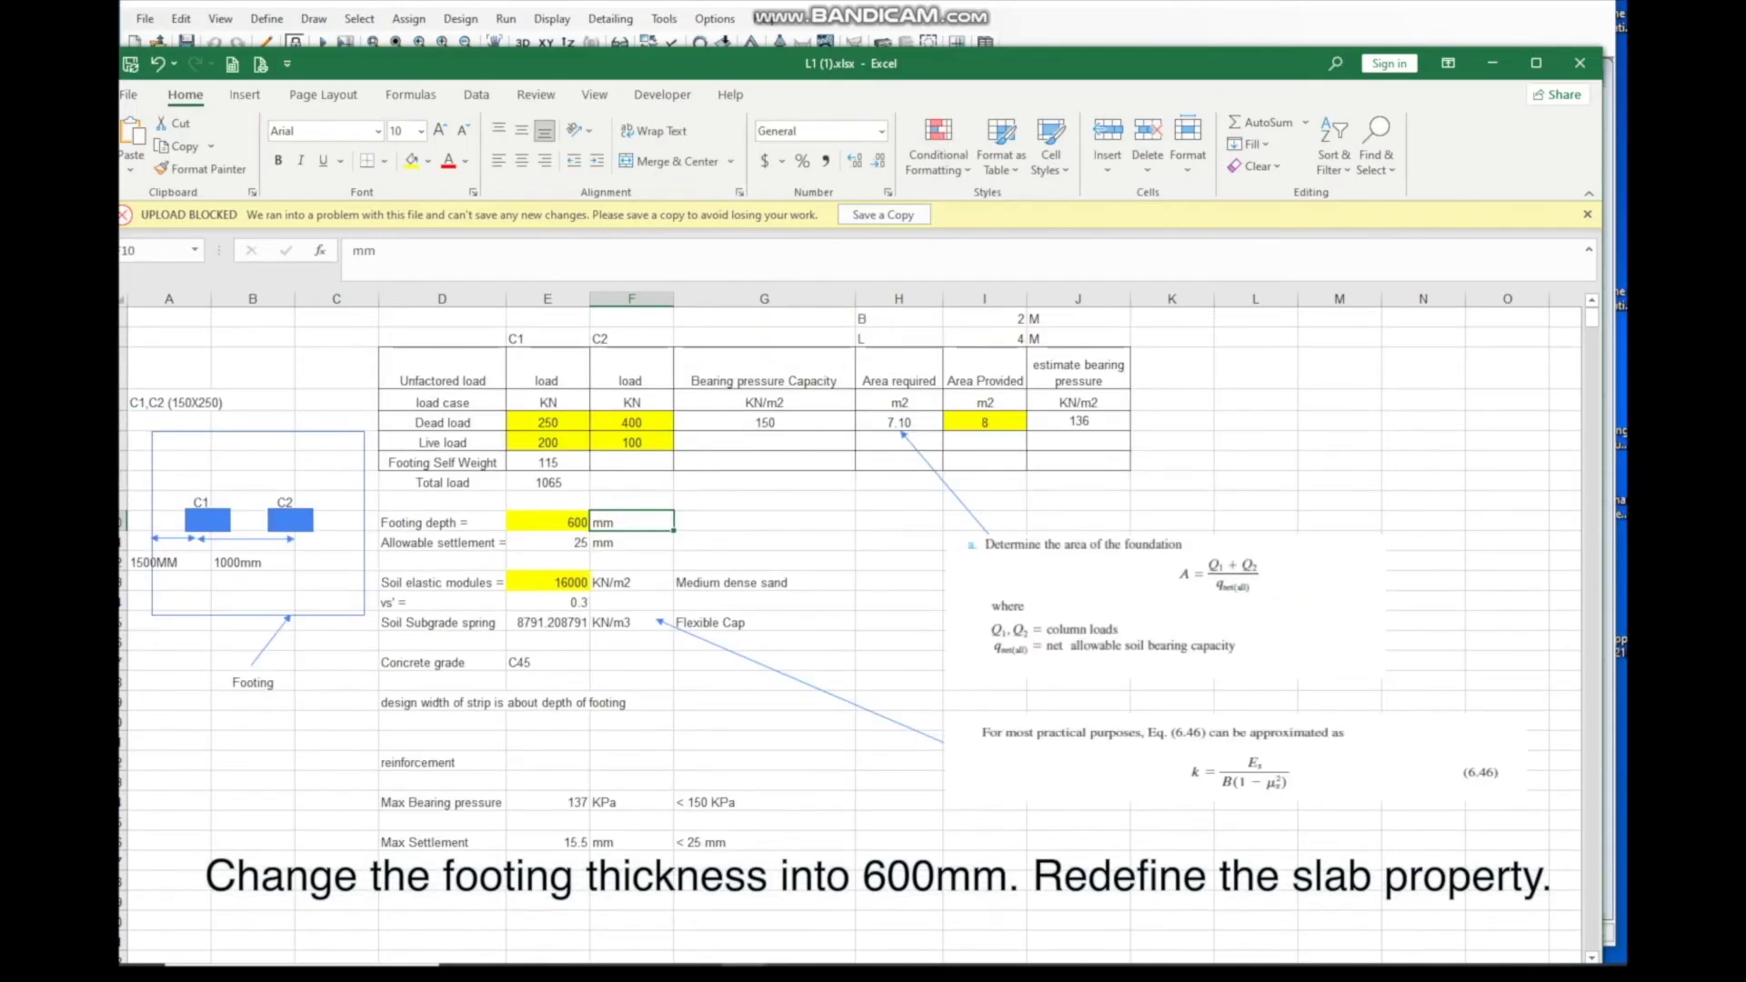
Step: Switch back to SAFE and unlock the analysed footing model for editing
{"action": "left_click", "coordinate": [344, 36]}
{"action": "left_click", "coordinate": [266, 18]}
{"action": "left_click", "coordinate": [244, 60]}
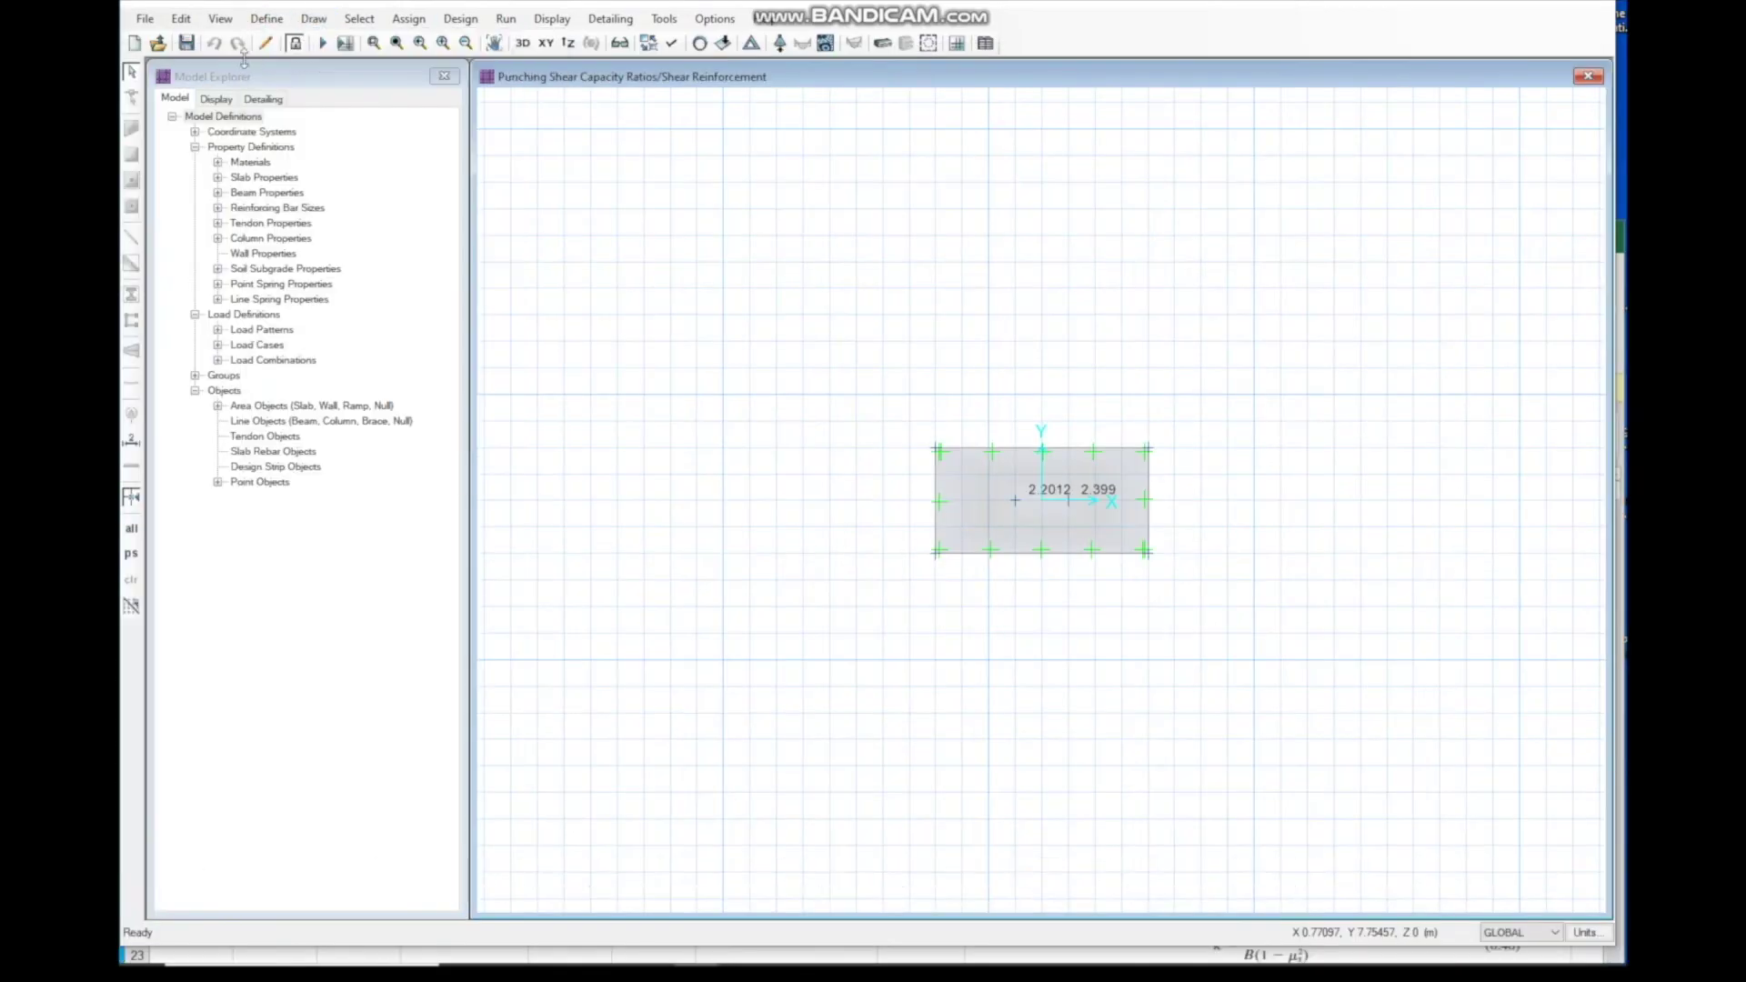
{"action": "left_click", "coordinate": [297, 43]}
{"action": "left_click", "coordinate": [1078, 542]}
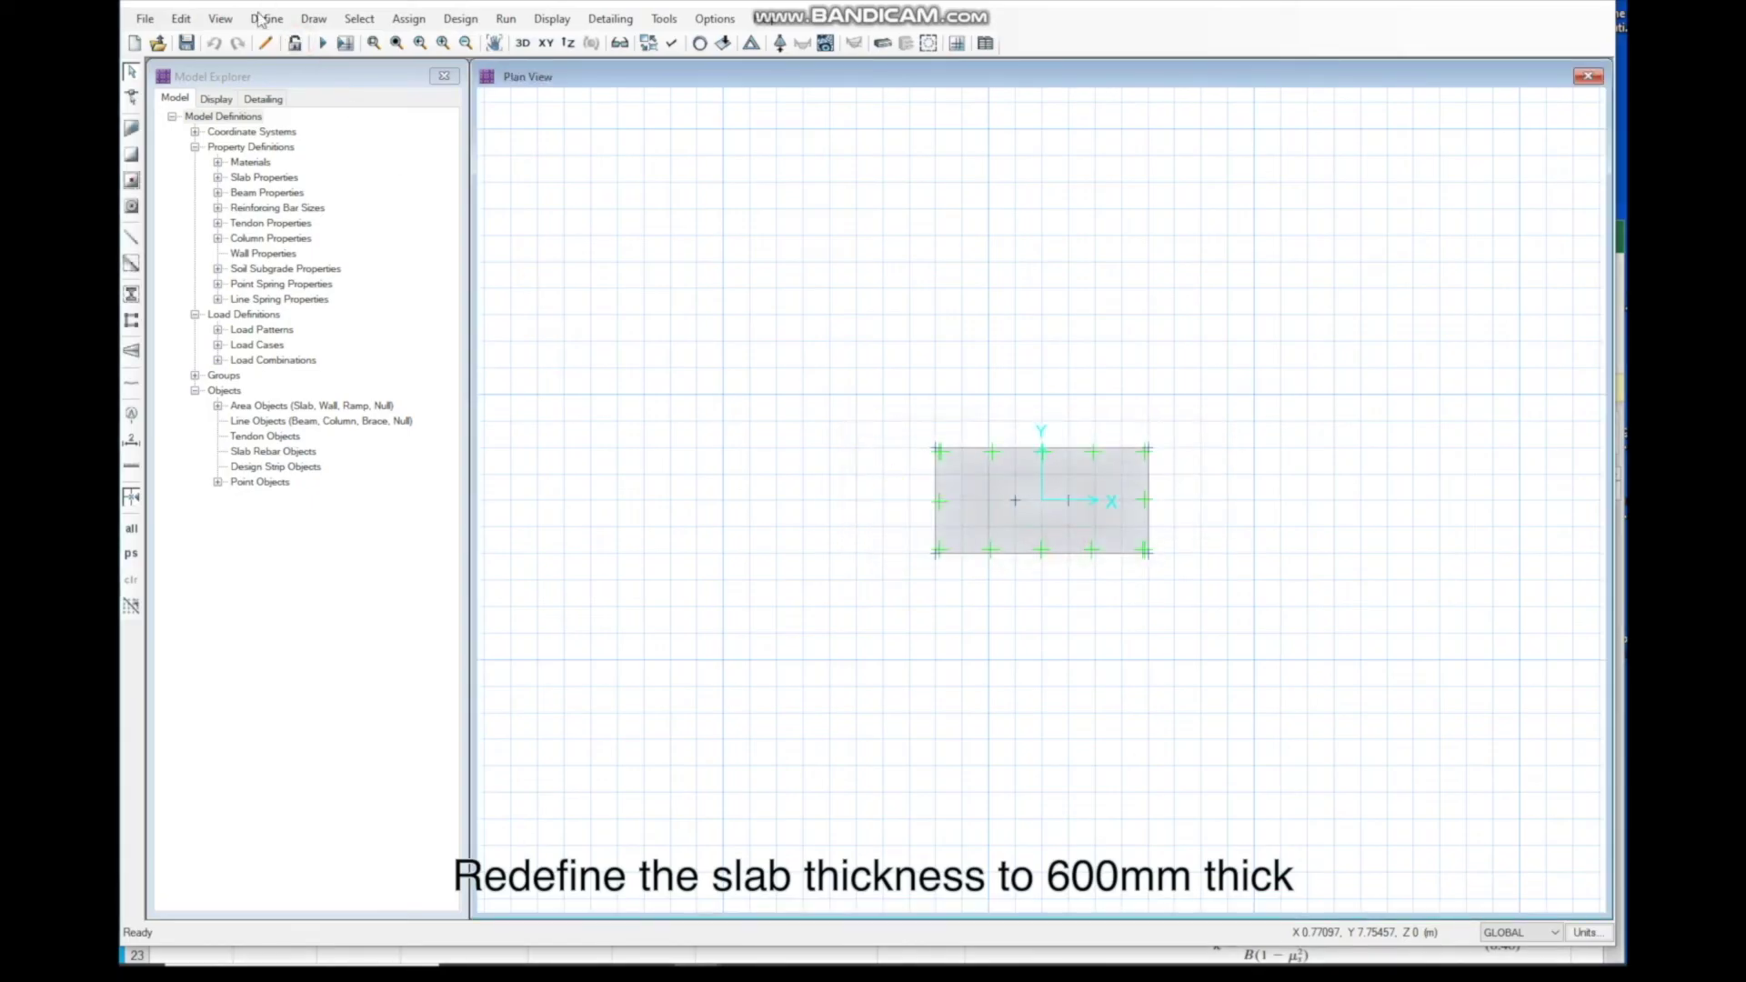
Step: Redefine the footing's slab property as FT600 with a thickness of 600 mm
{"action": "left_click", "coordinate": [266, 18]}
{"action": "left_click", "coordinate": [318, 65]}
{"action": "left_click", "coordinate": [1144, 462]}
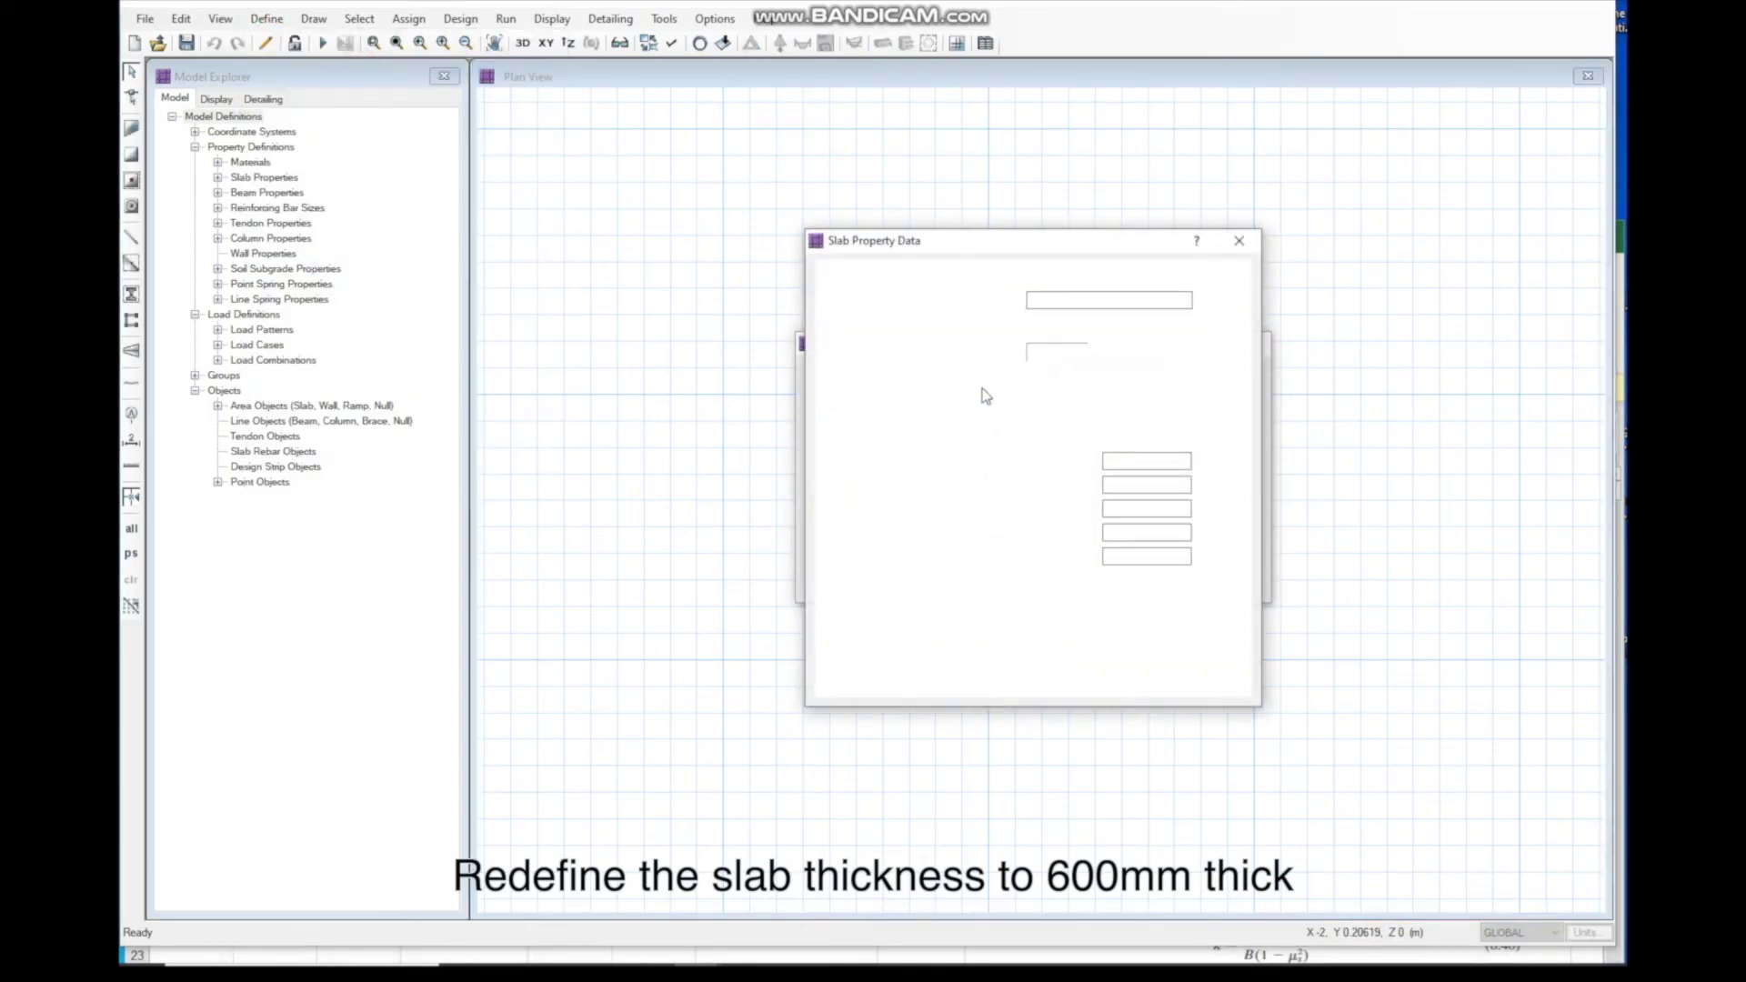
{"action": "type", "text": "600"}
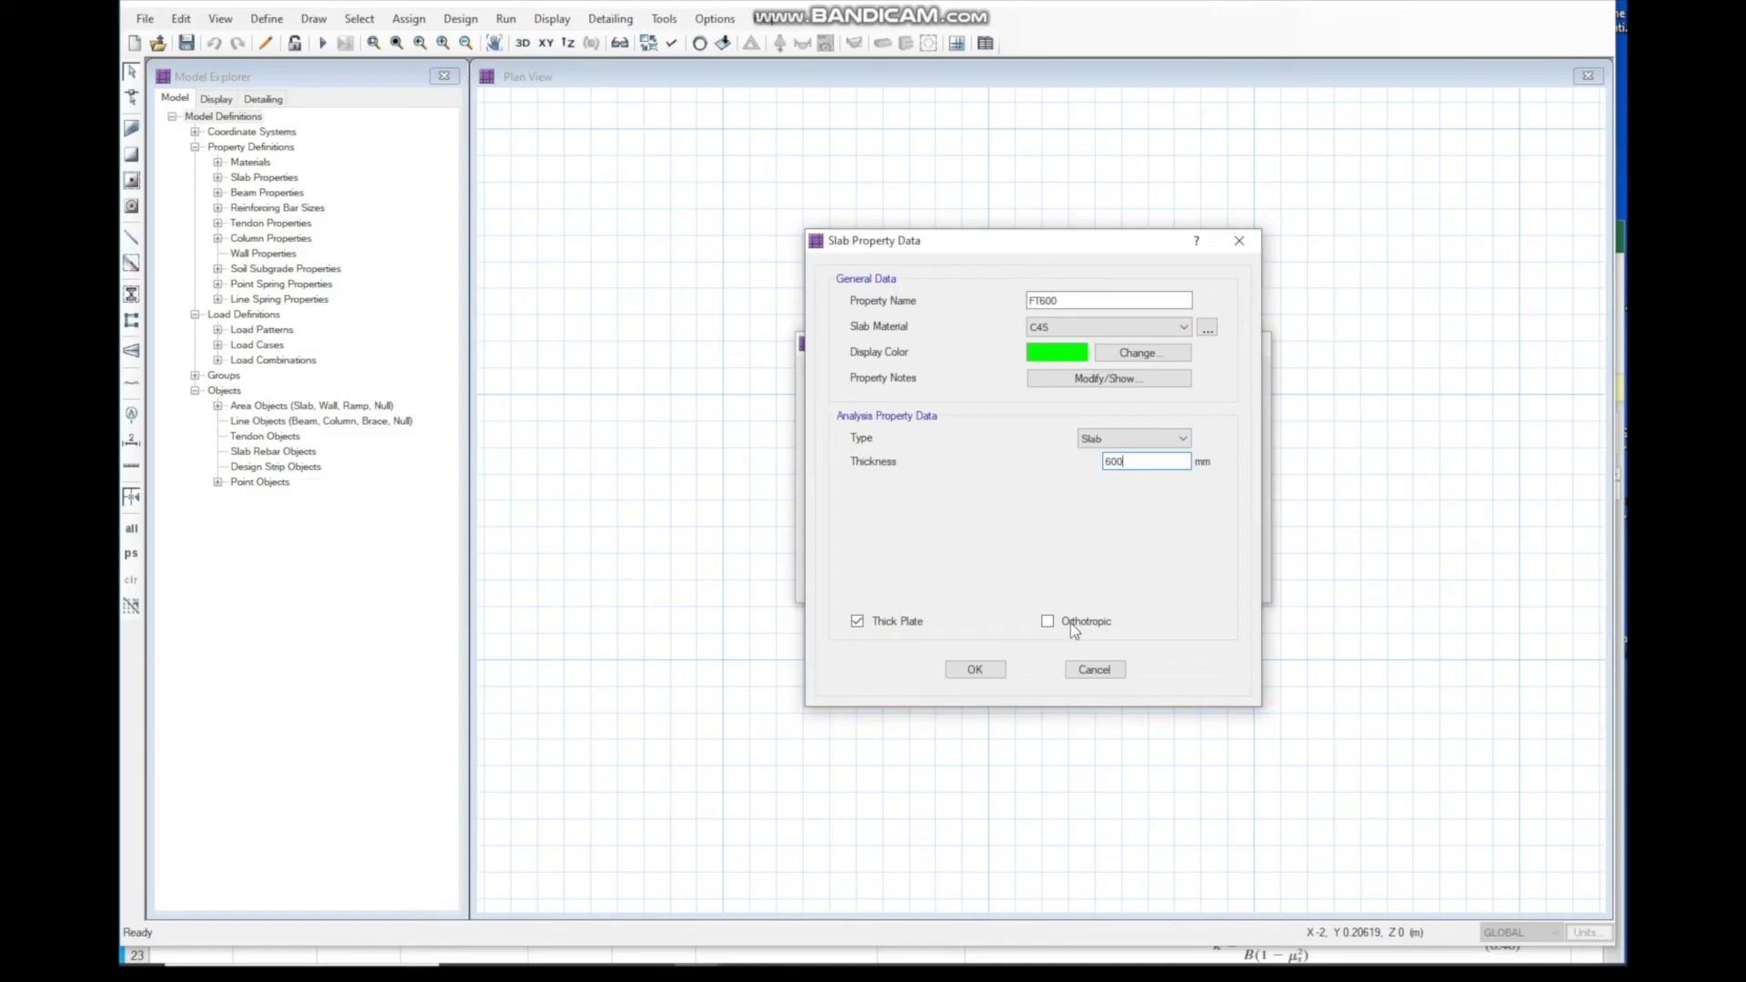
{"action": "left_click", "coordinate": [974, 669]}
{"action": "left_click", "coordinate": [1132, 532]}
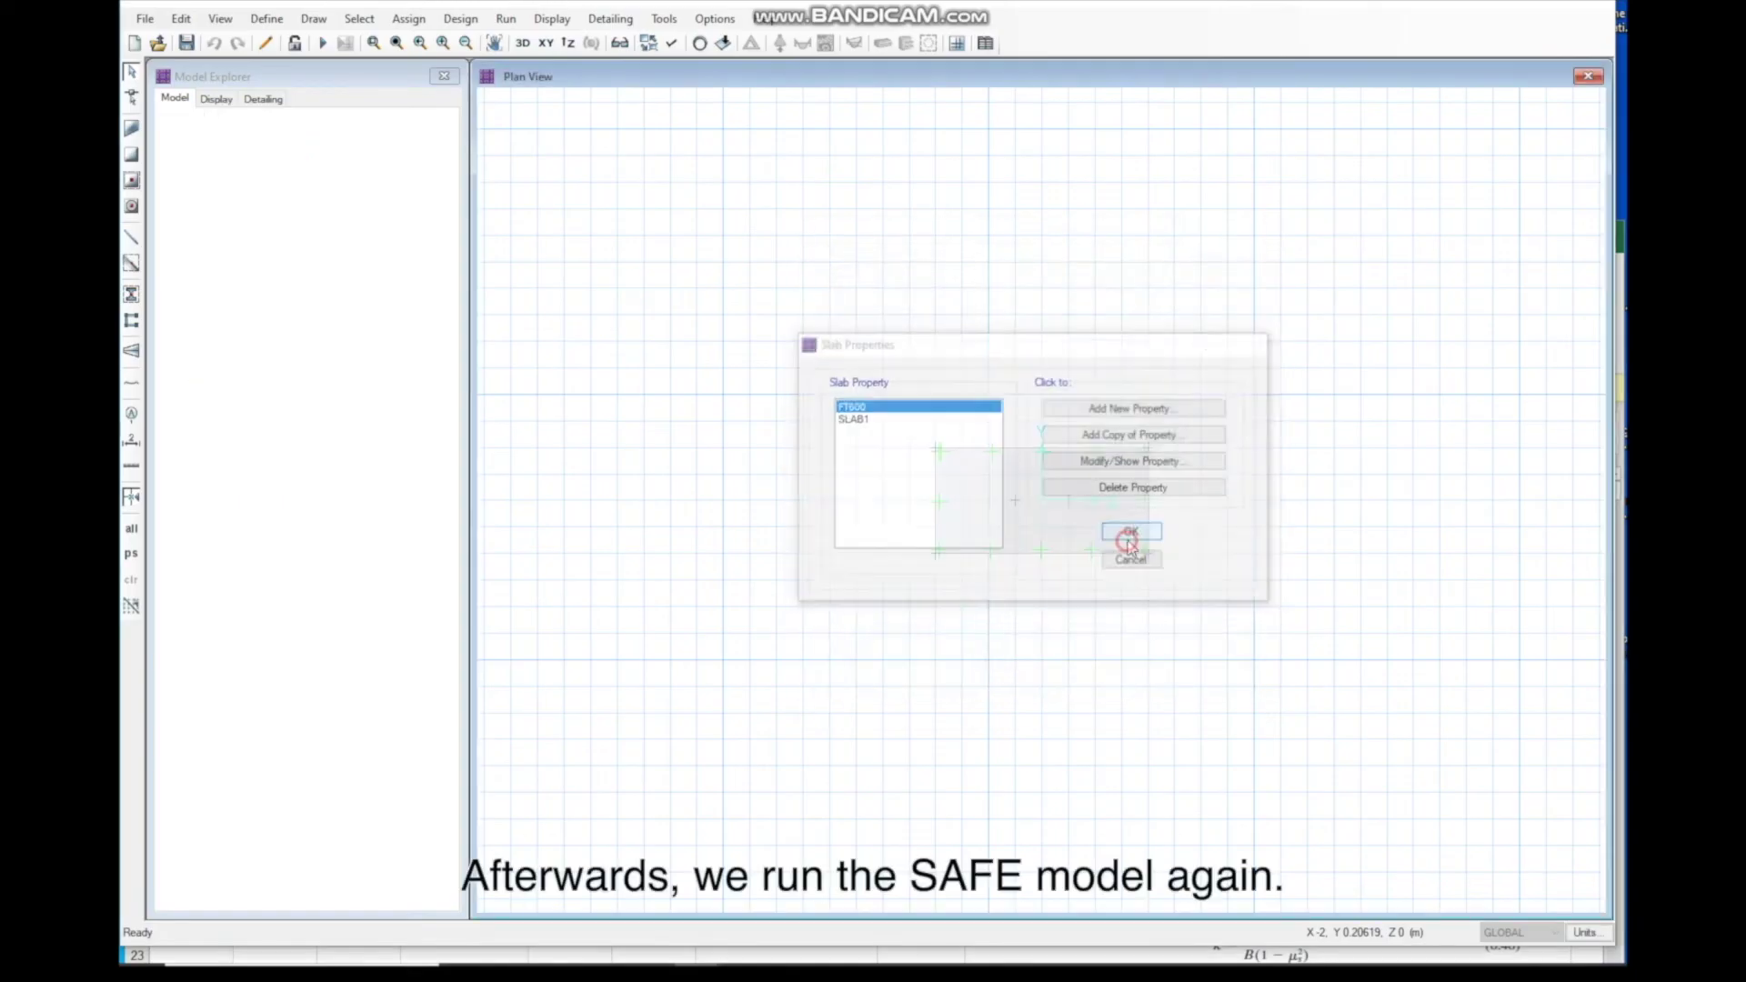
Step: Rerun the analysis and design, and display the deformed shape contours for the DL+LL load combination
{"action": "left_click", "coordinate": [505, 19]}
{"action": "left_click", "coordinate": [554, 66]}
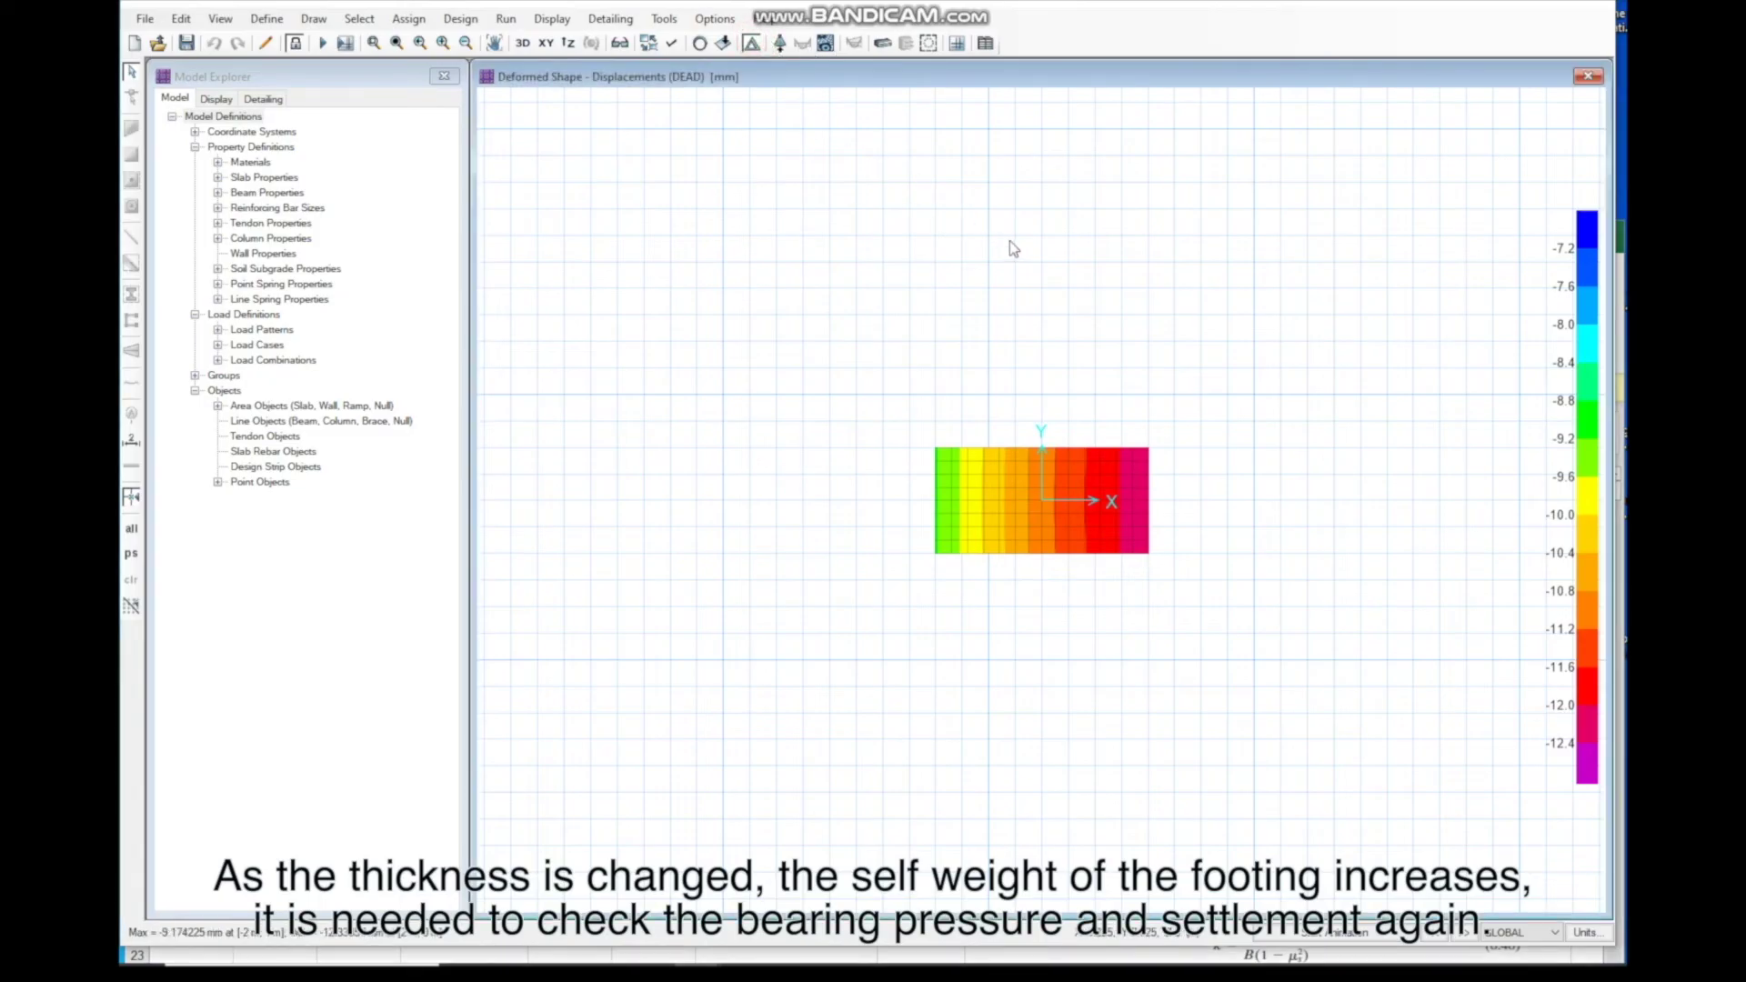
{"action": "key", "text": "F6"}
{"action": "left_click", "coordinate": [955, 363]}
{"action": "left_click", "coordinate": [1051, 364]}
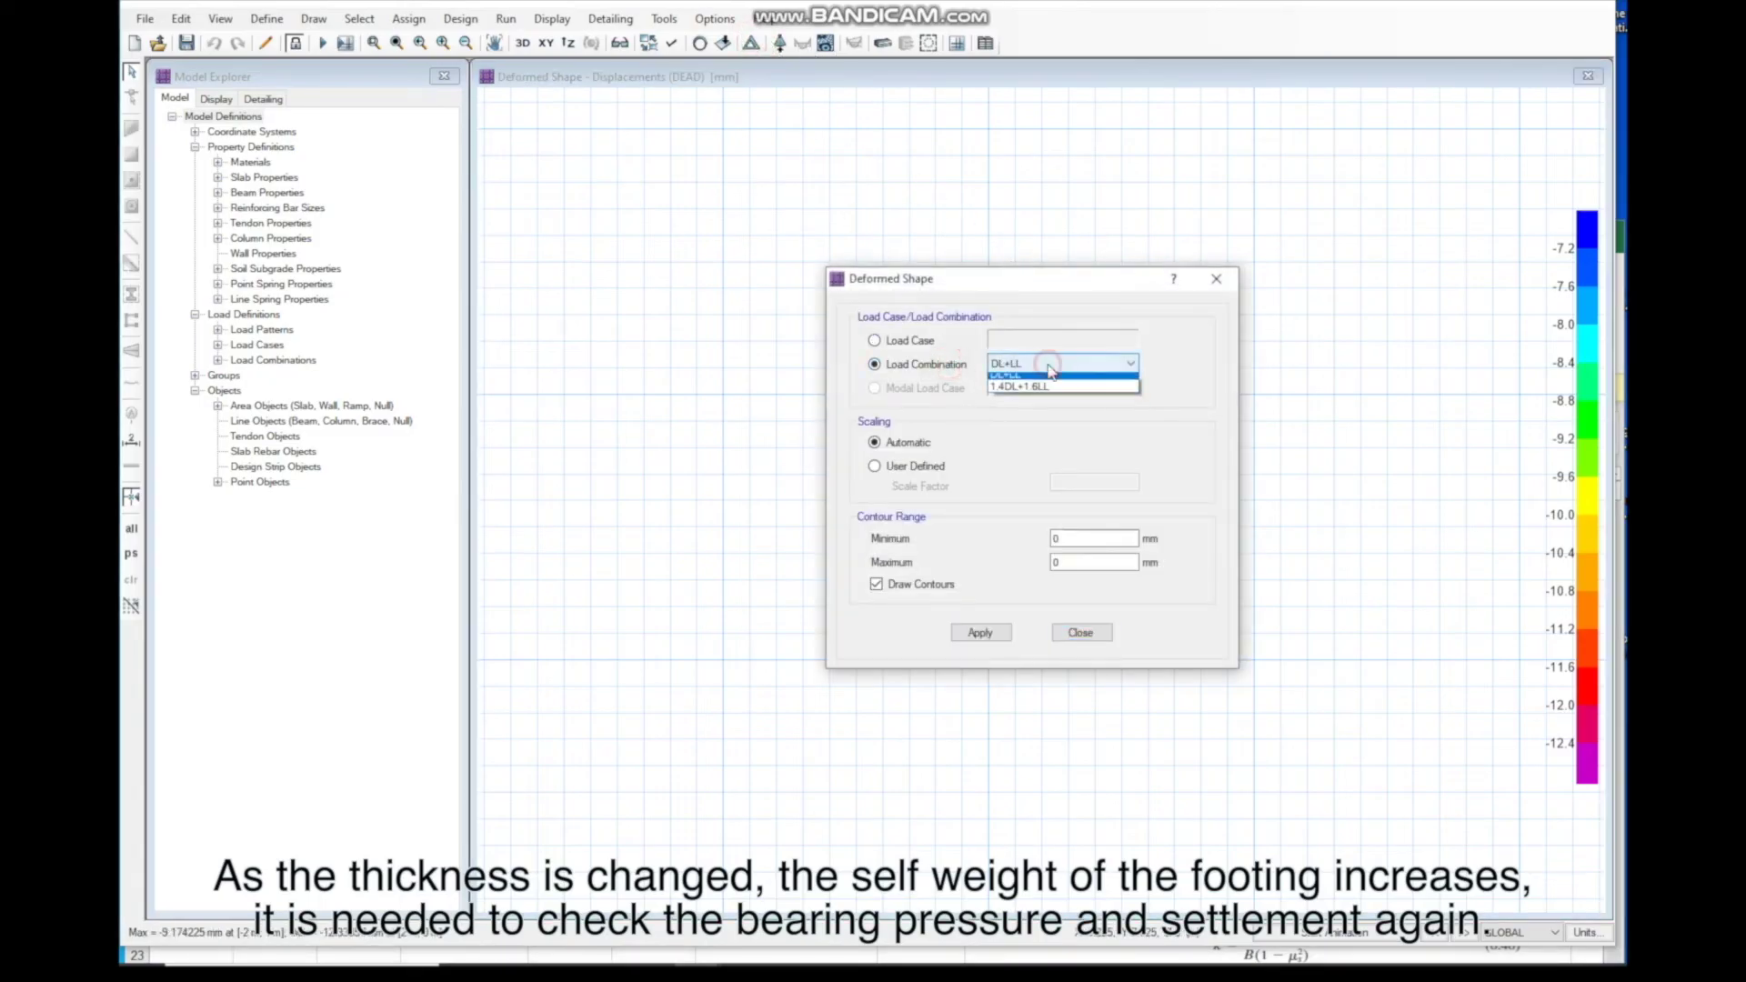
{"action": "left_click", "coordinate": [1051, 373]}
{"action": "left_click", "coordinate": [984, 628]}
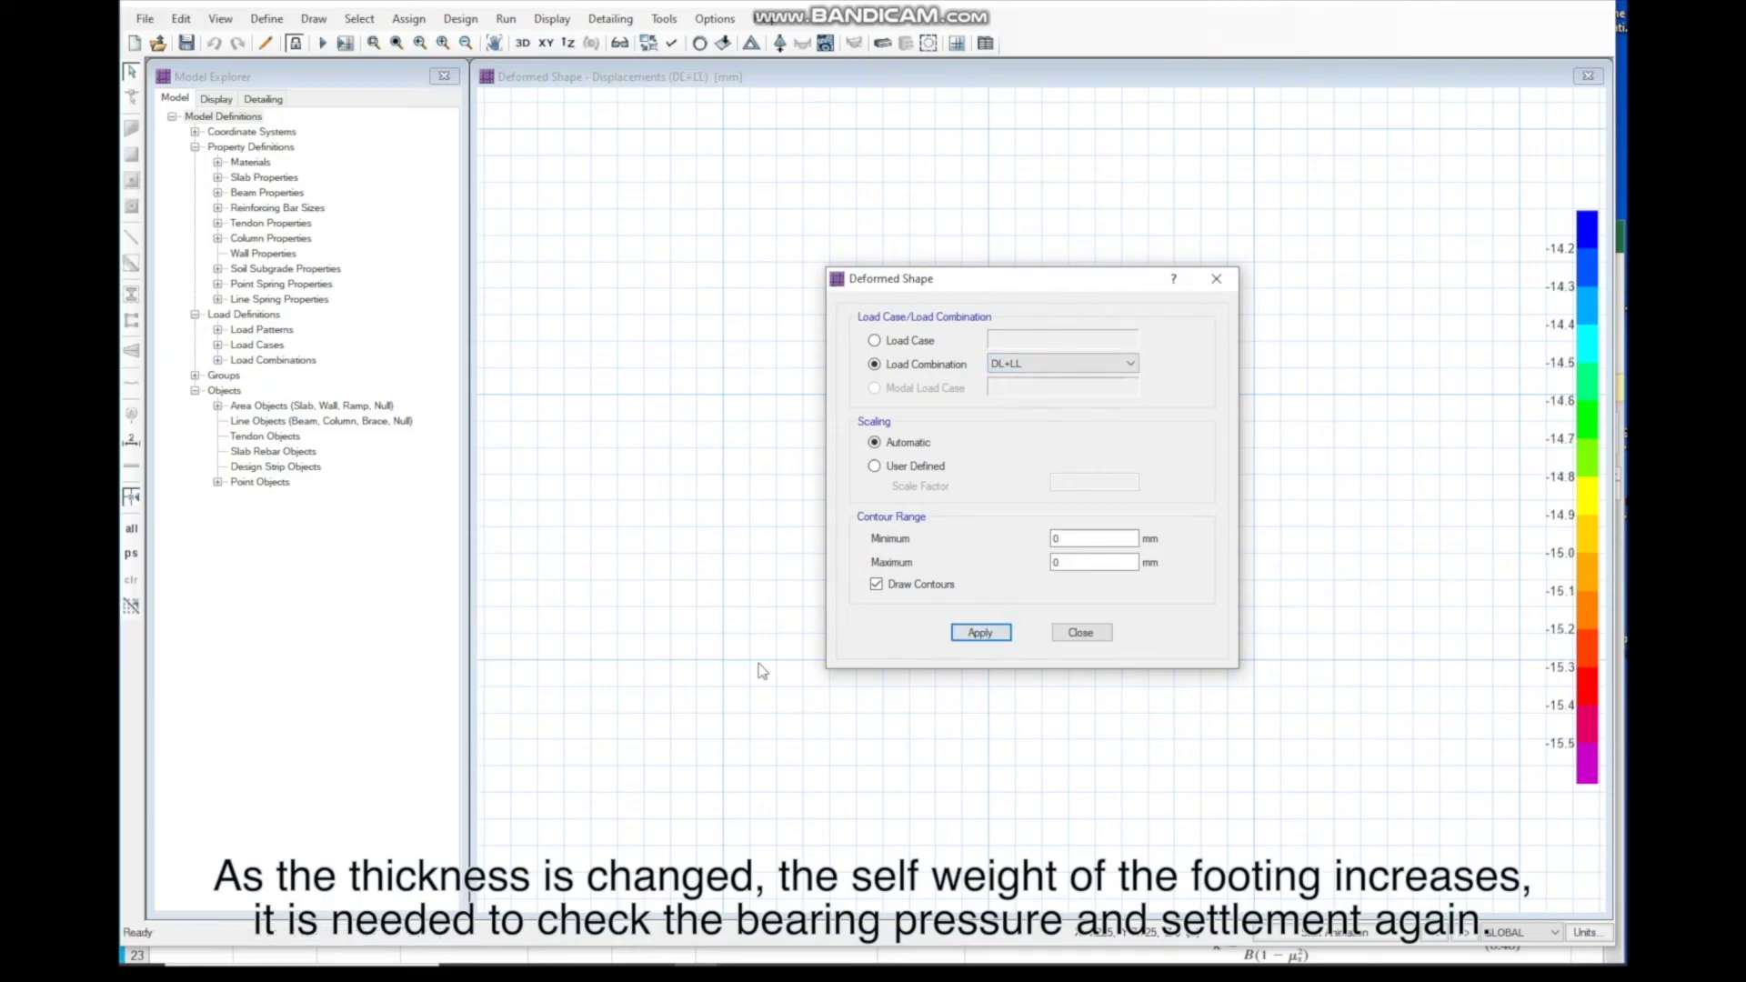
{"action": "left_click", "coordinate": [1096, 634]}
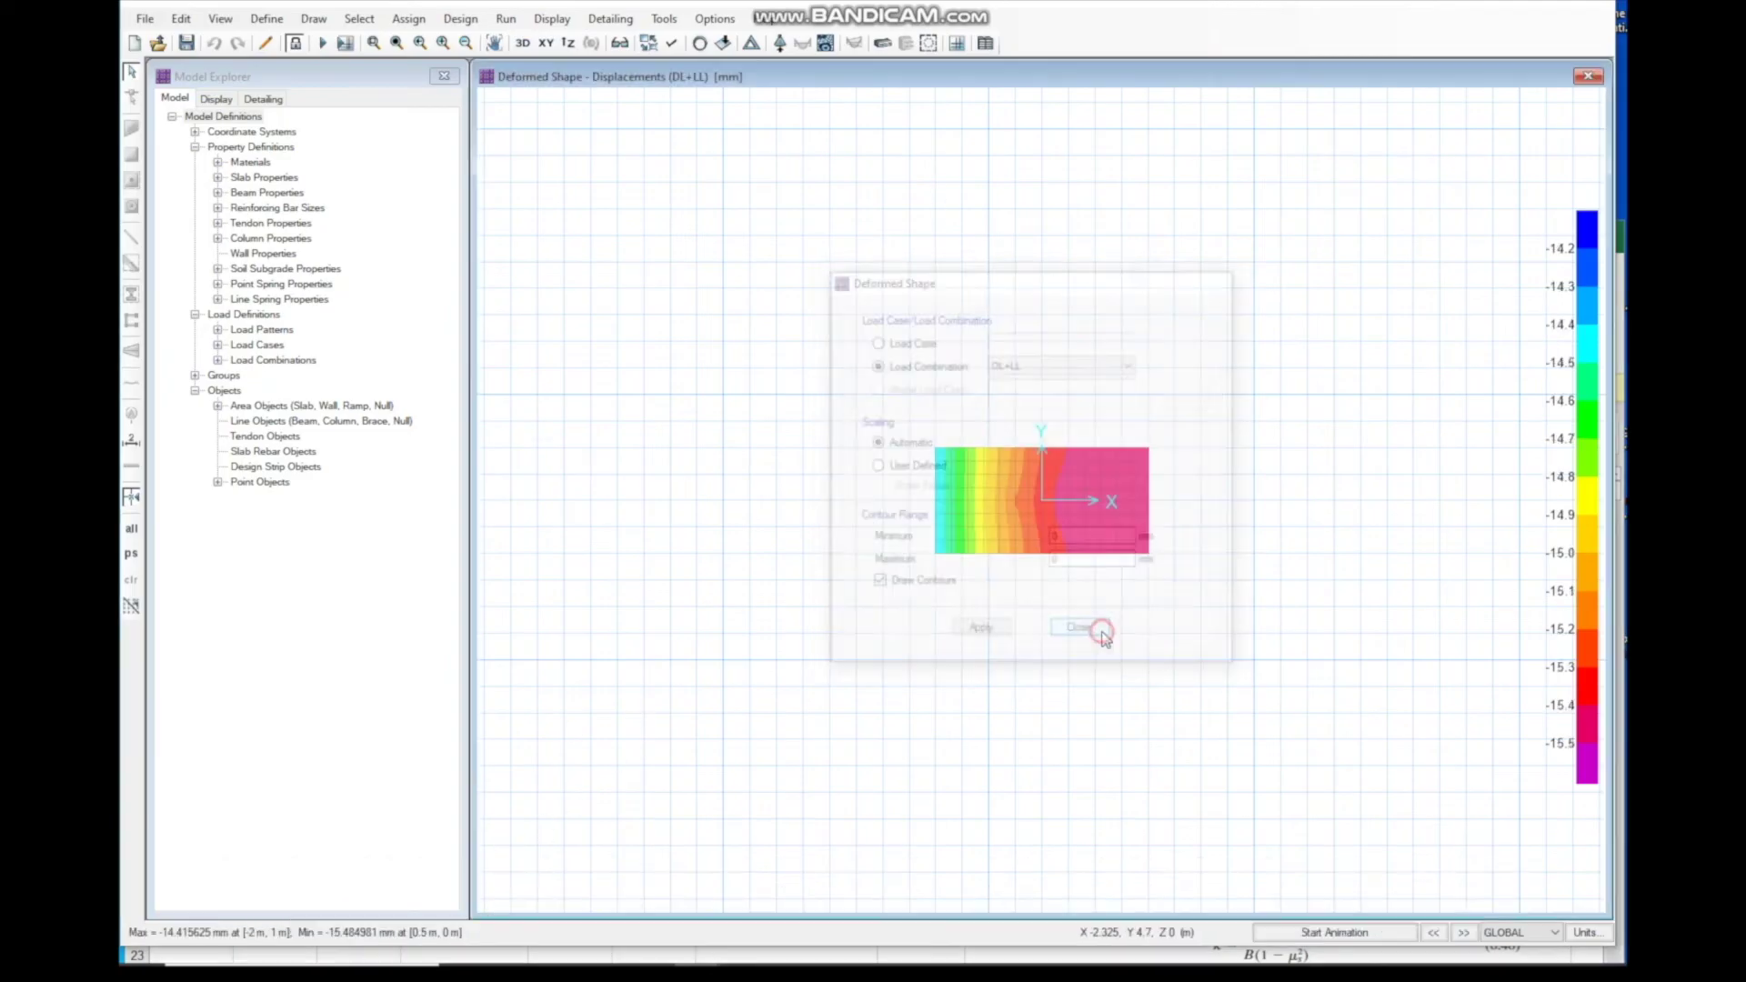
Step: Display the soil pressures for DL+LL on the deformed shape, followed by the punching shear capacity ratios
{"action": "left_click", "coordinate": [777, 43]}
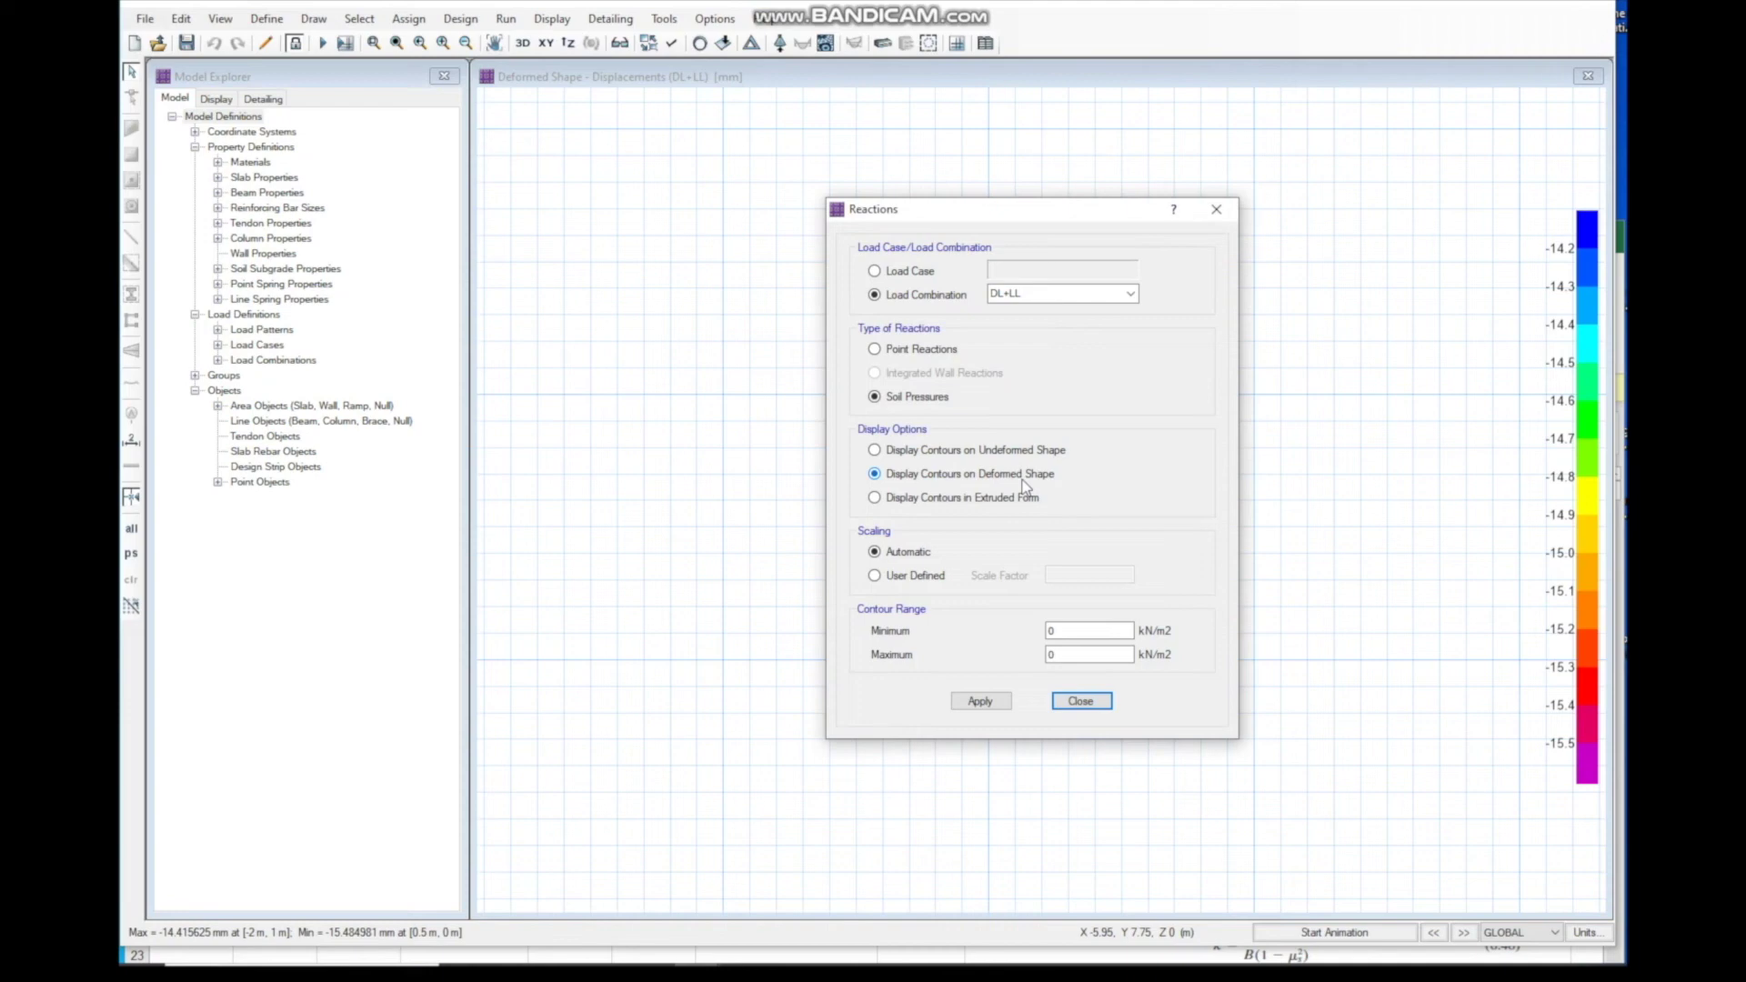
{"action": "left_click", "coordinate": [993, 704]}
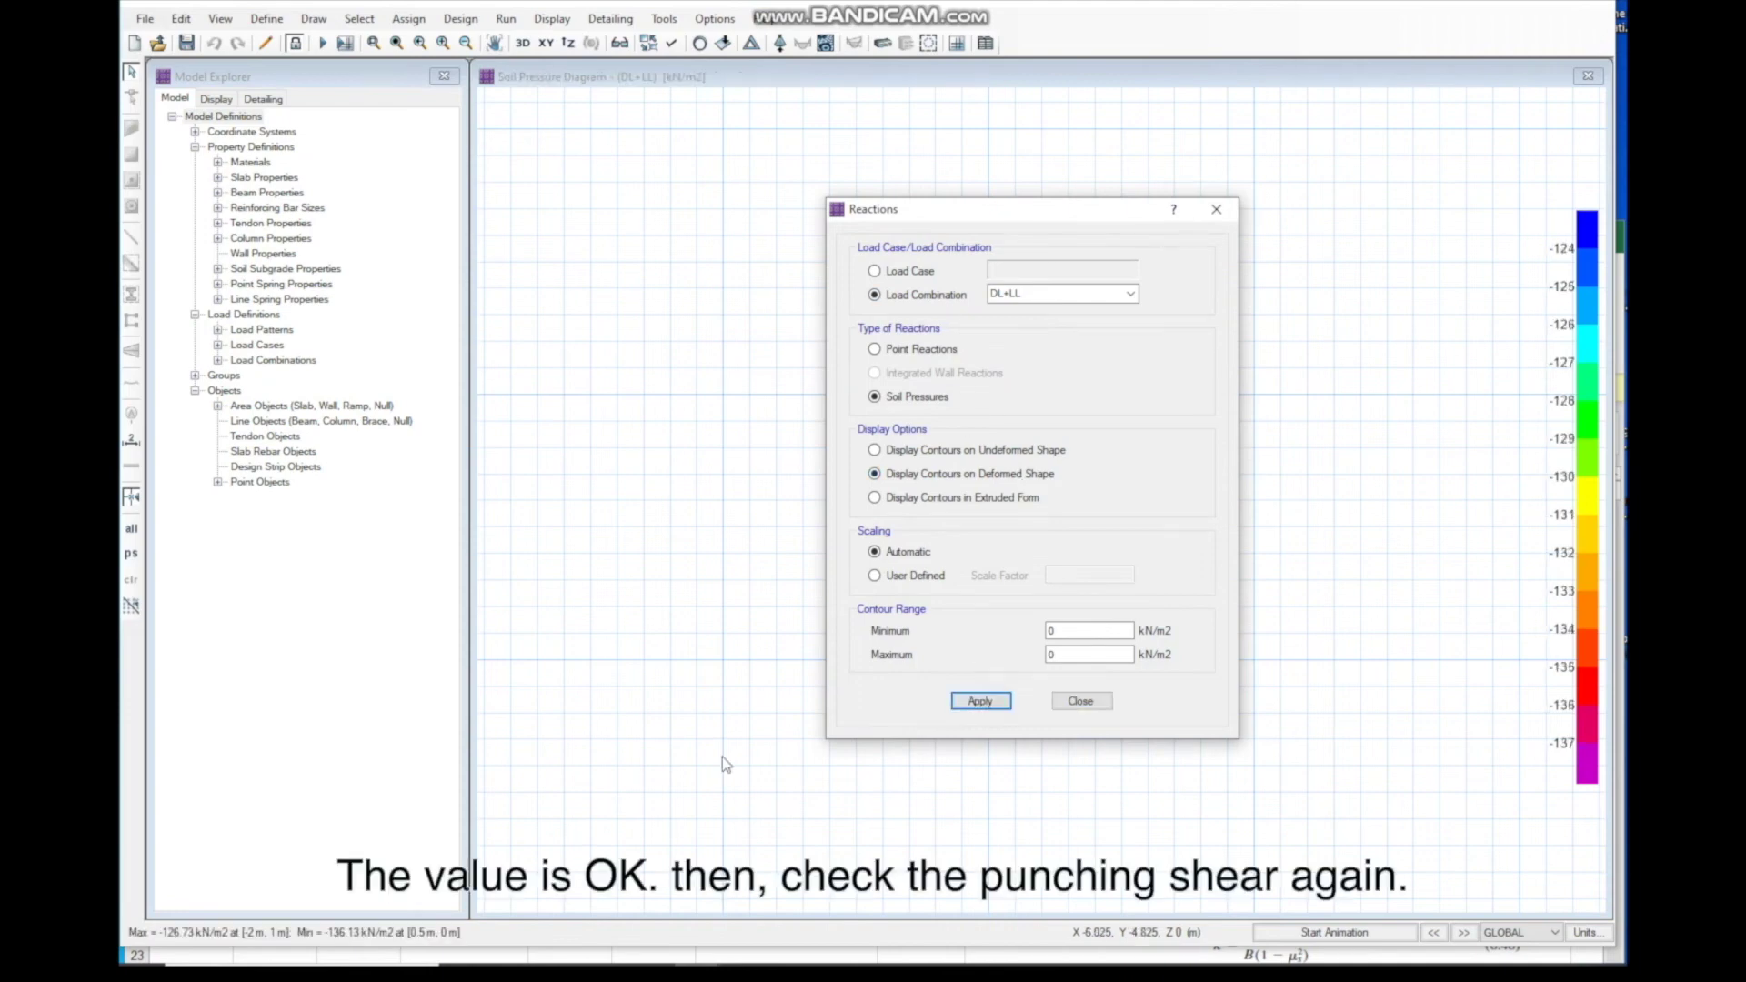
{"action": "left_click", "coordinate": [1088, 712]}
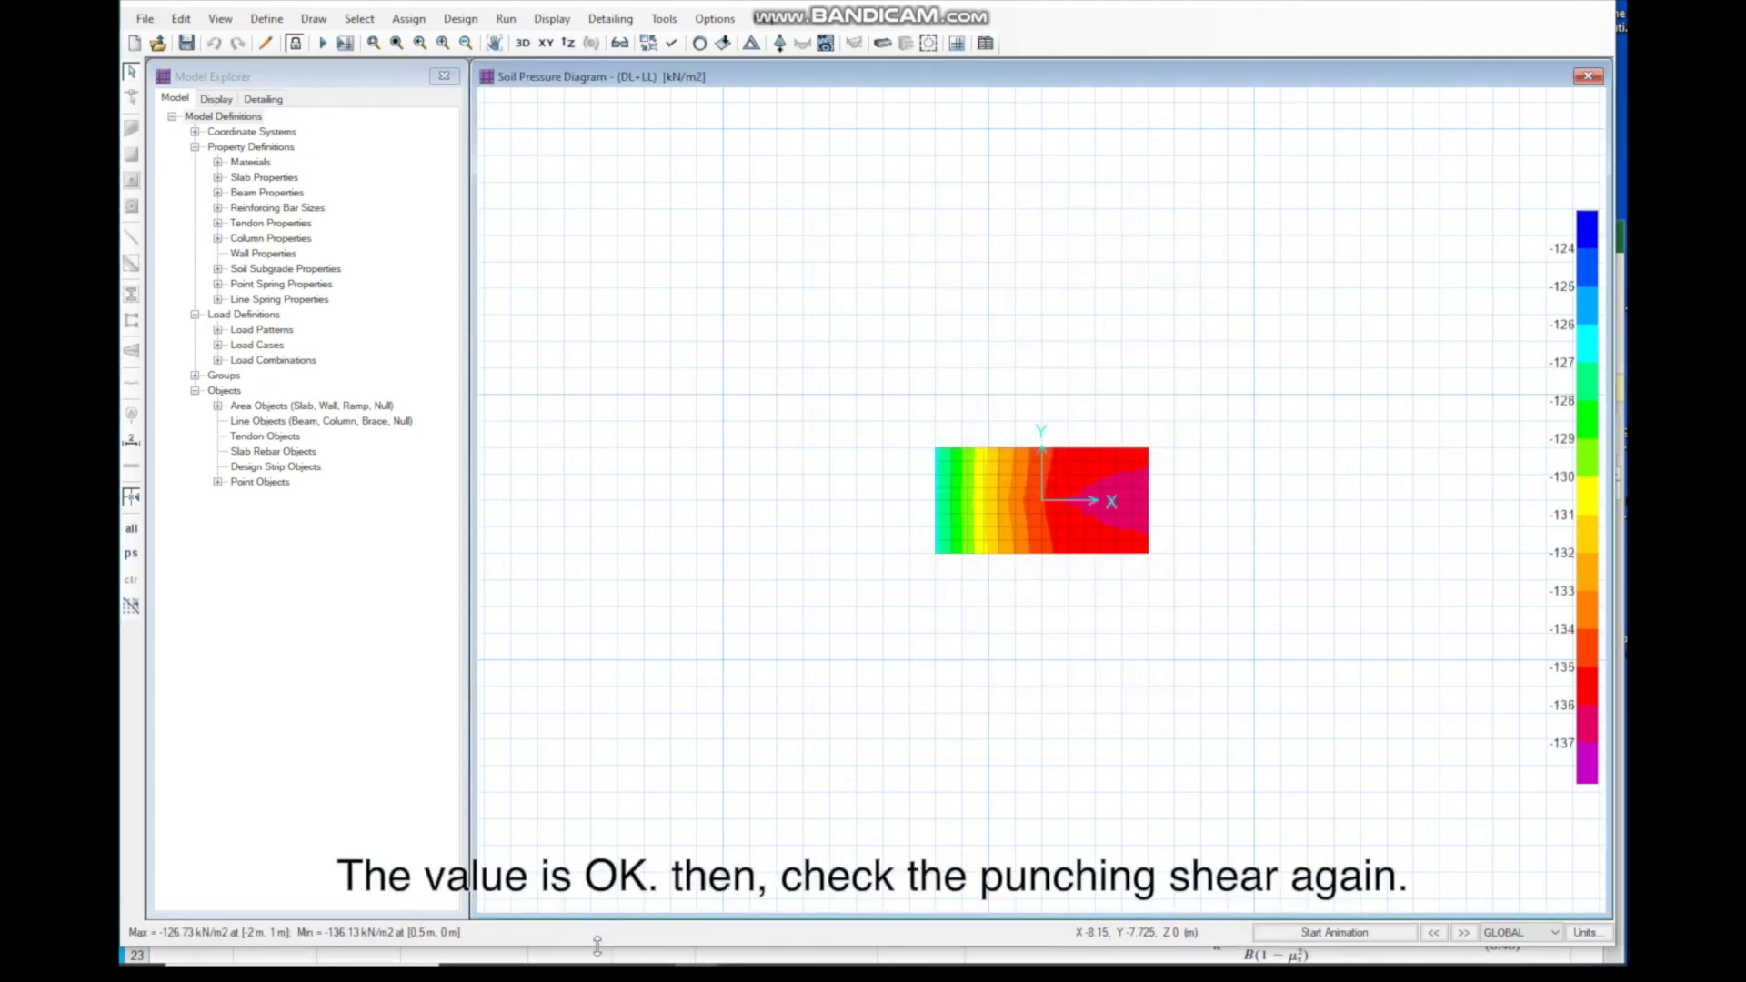
{"action": "left_click", "coordinate": [929, 42]}
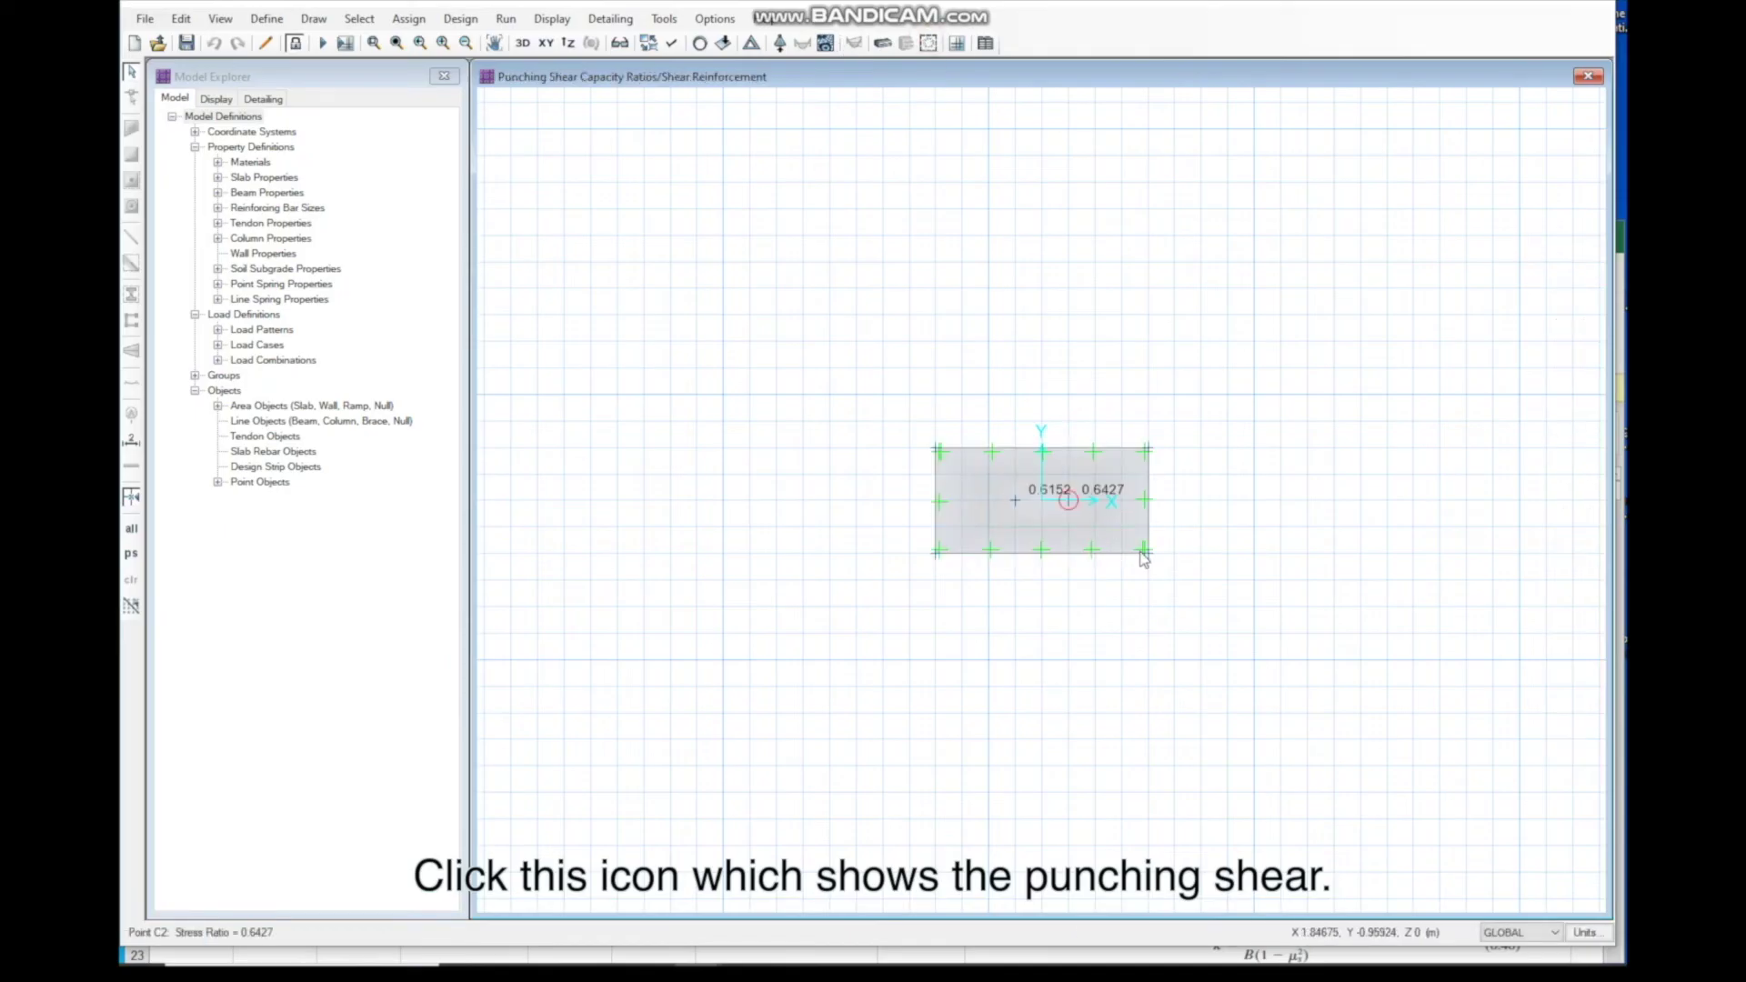
{"action": "scroll", "coordinate": [1144, 558], "scroll_direction": "up", "scroll_amount": 1}
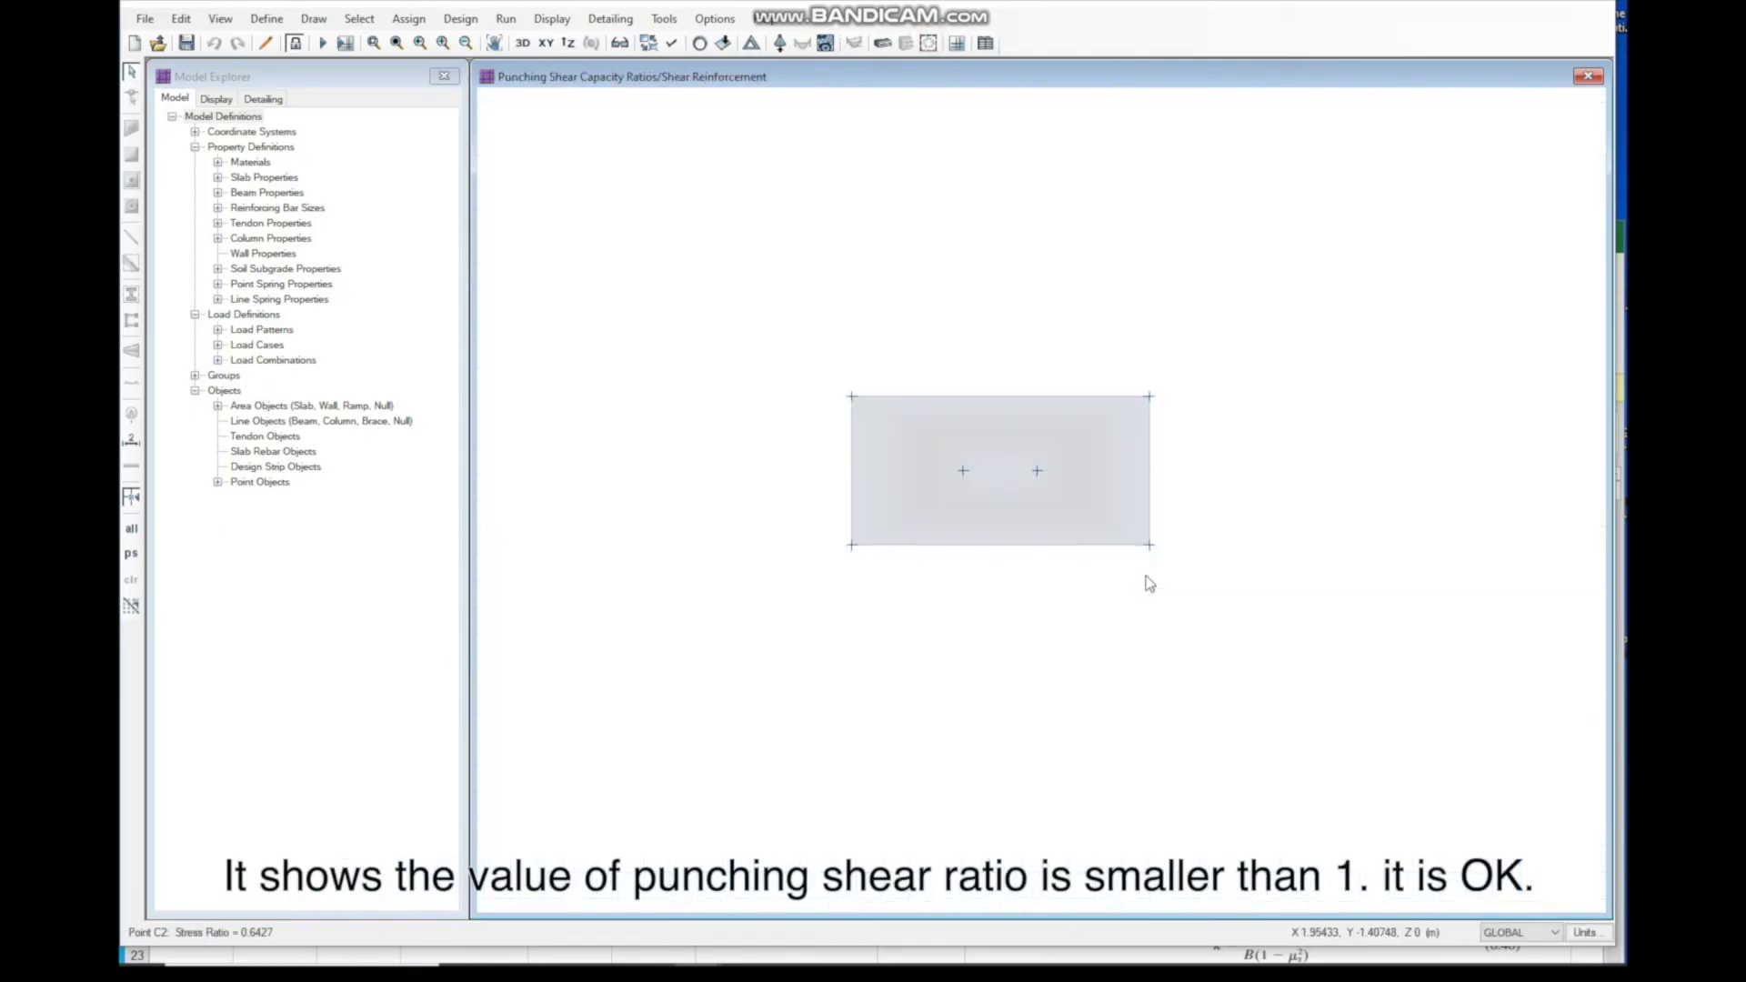
Step: Unlock the model and place a point offset 0.3 m in Y from the footing's lower-left corner
{"action": "left_click", "coordinate": [296, 43]}
{"action": "left_click", "coordinate": [1074, 544]}
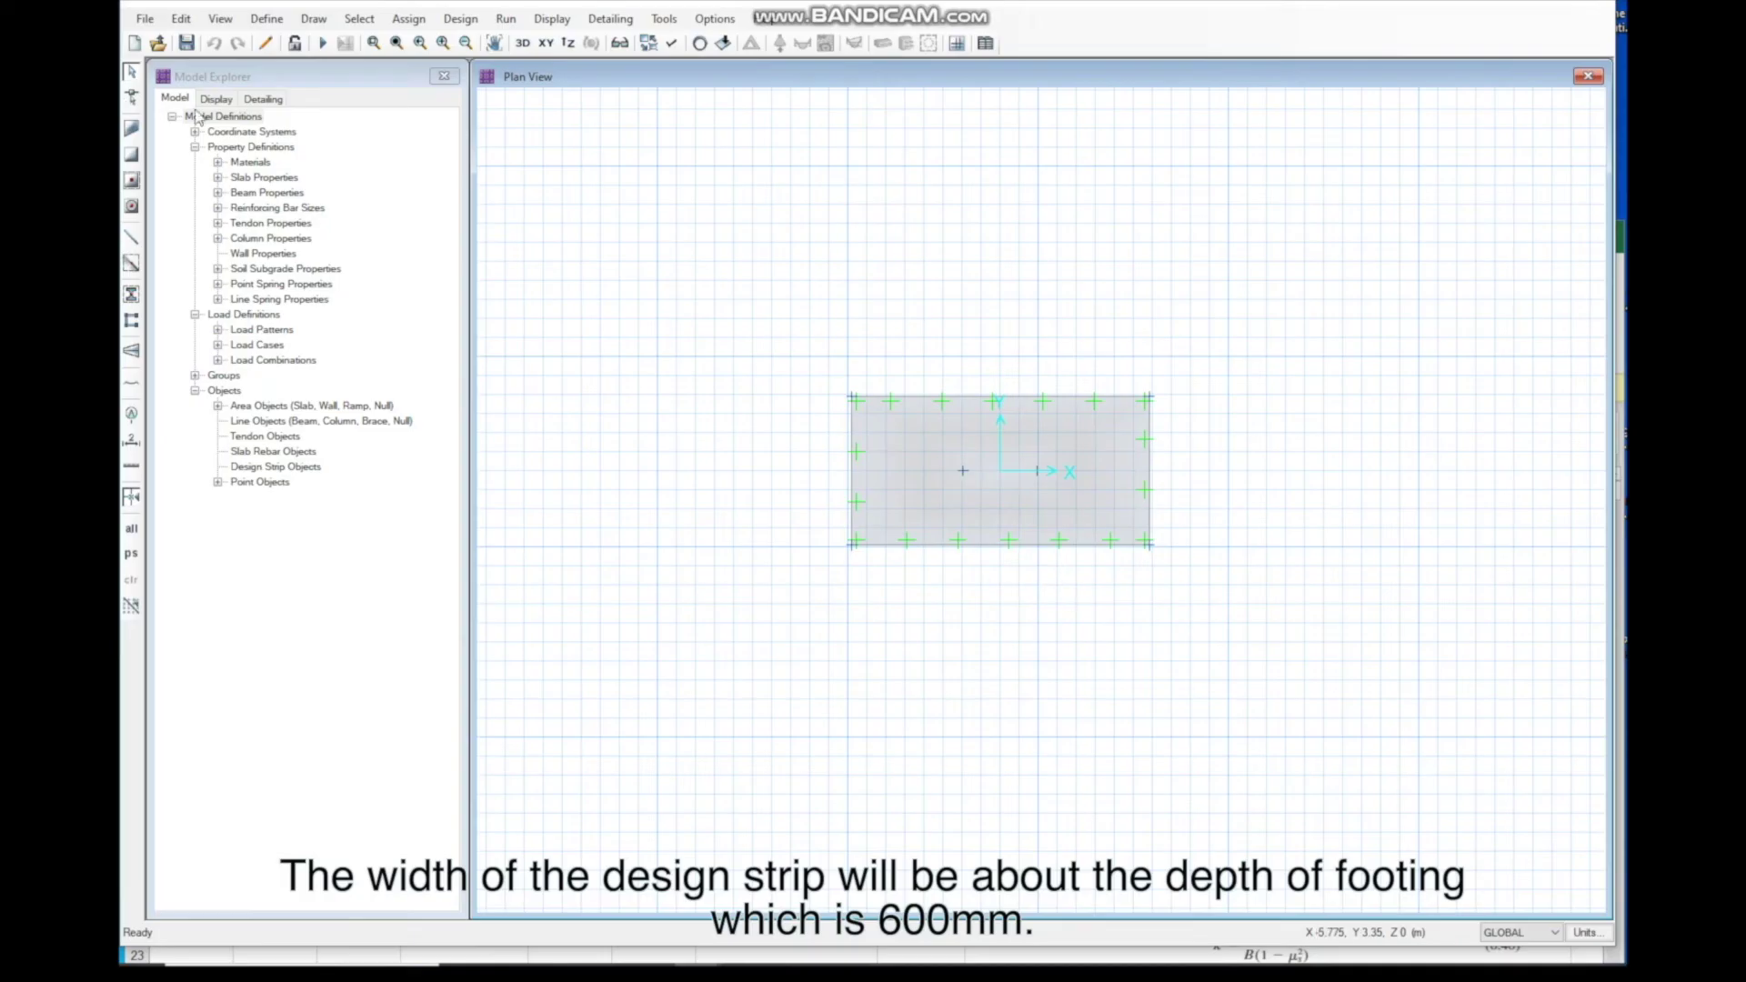
{"action": "left_click", "coordinate": [313, 18]}
{"action": "left_click", "coordinate": [405, 305]}
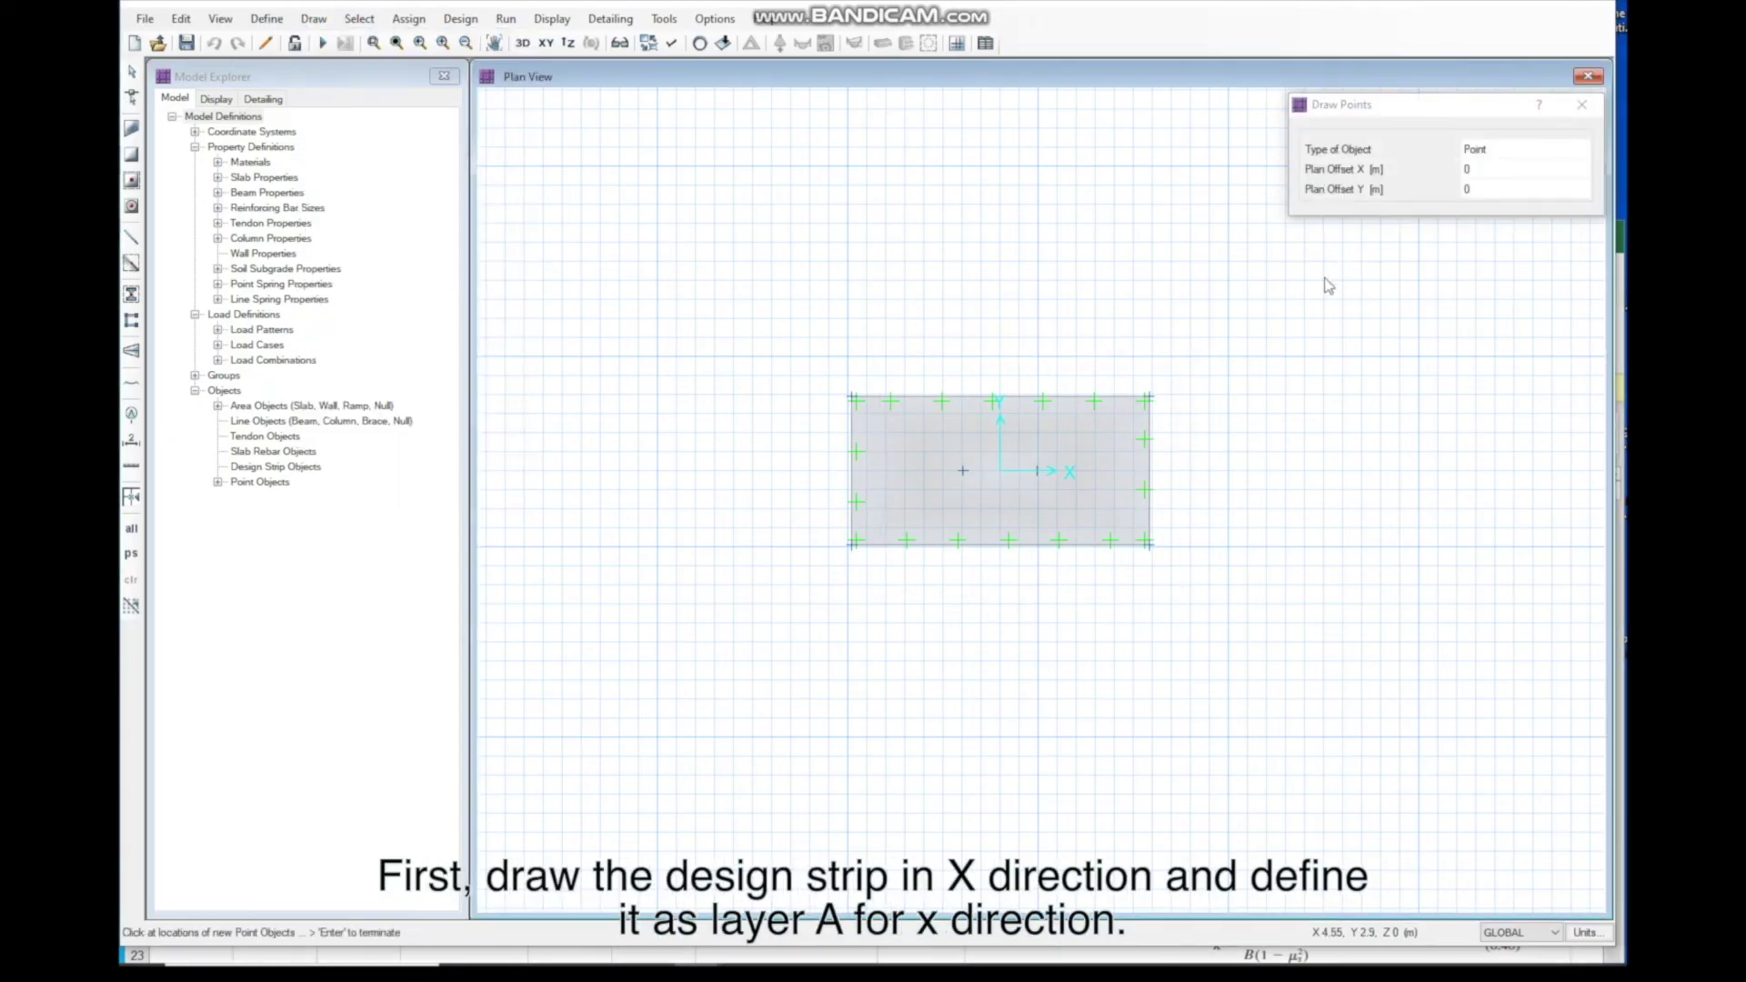
{"action": "left_click", "coordinate": [1484, 170]}
{"action": "left_click", "coordinate": [1486, 190]}
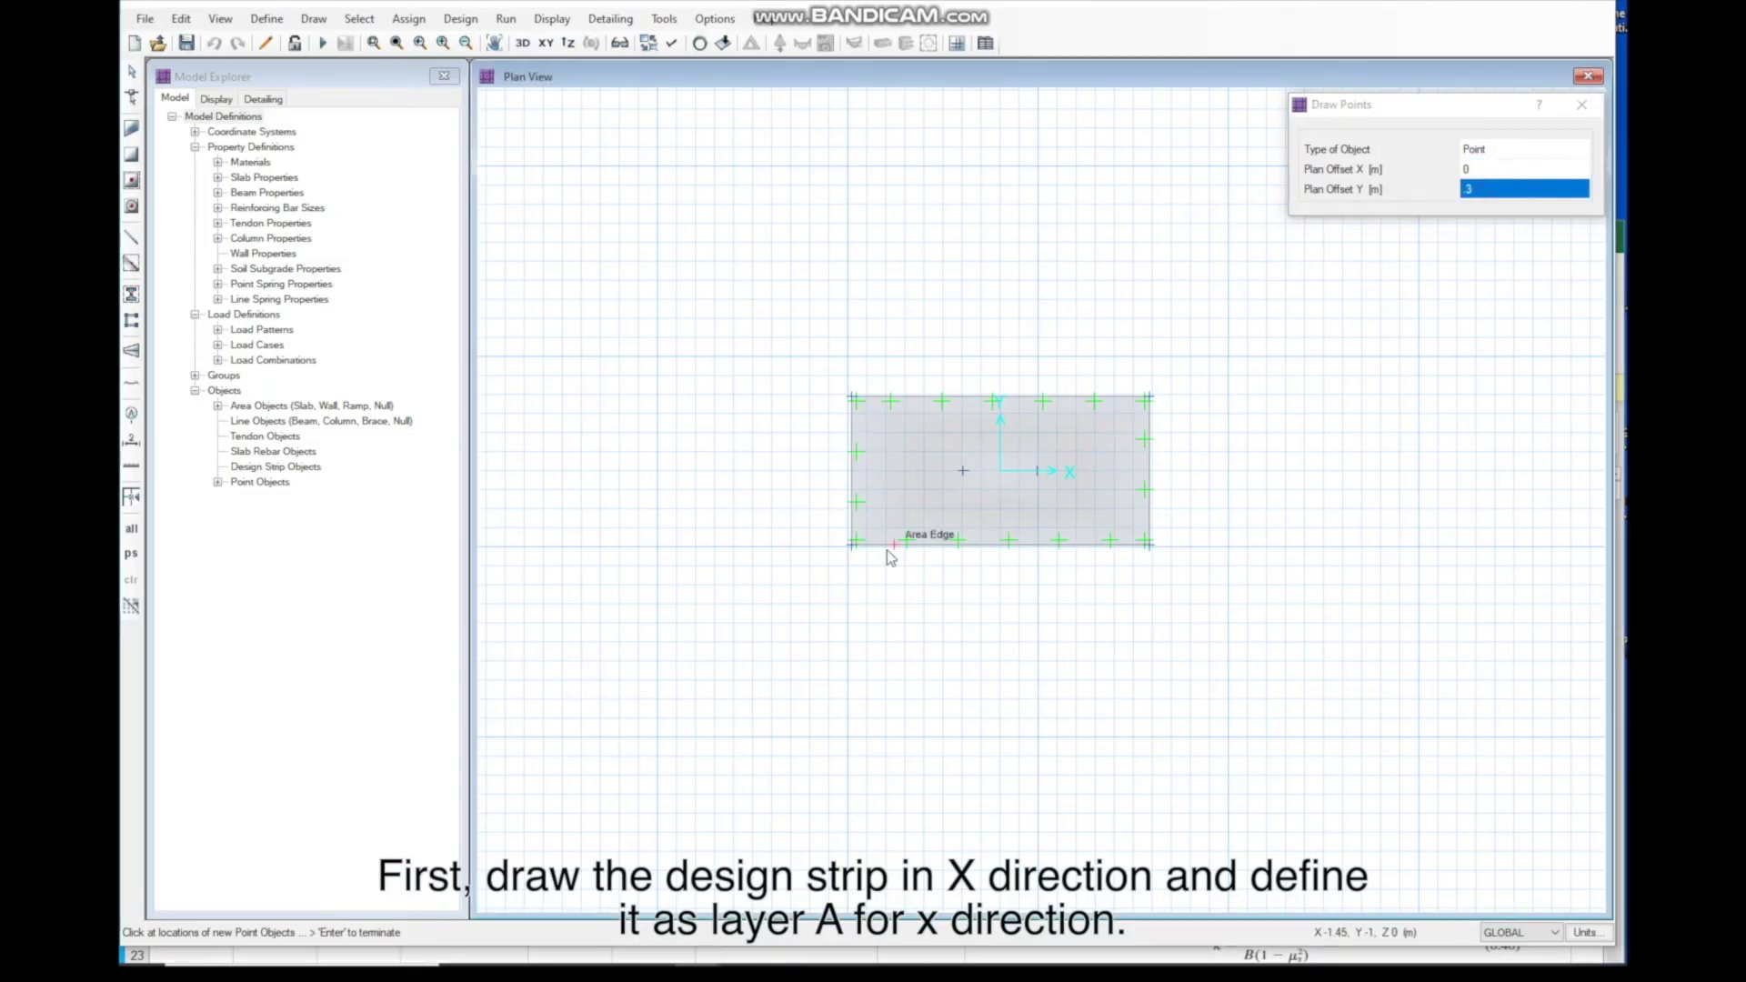
{"action": "left_click", "coordinate": [853, 522]}
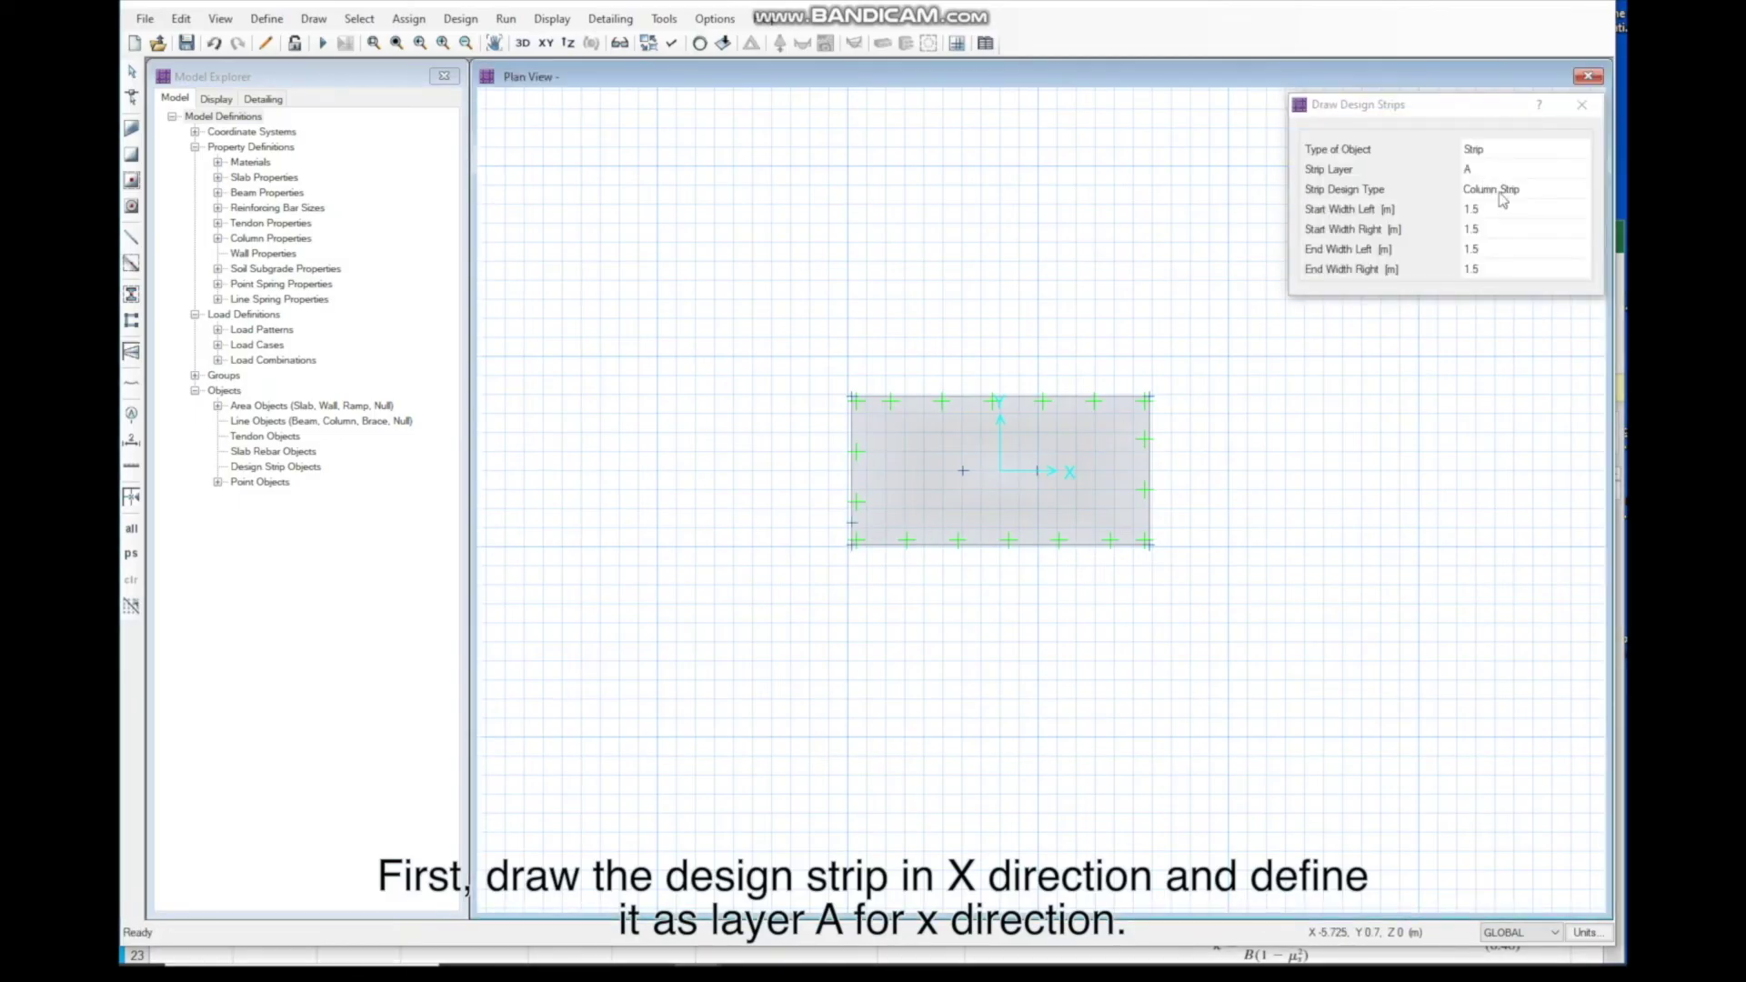
Step: Draw a layer A column strip along X from the offset point across the footing, with all left and right widths 0.3 m
{"action": "left_click", "coordinate": [1491, 209]}
{"action": "type", "text": "0.3"}
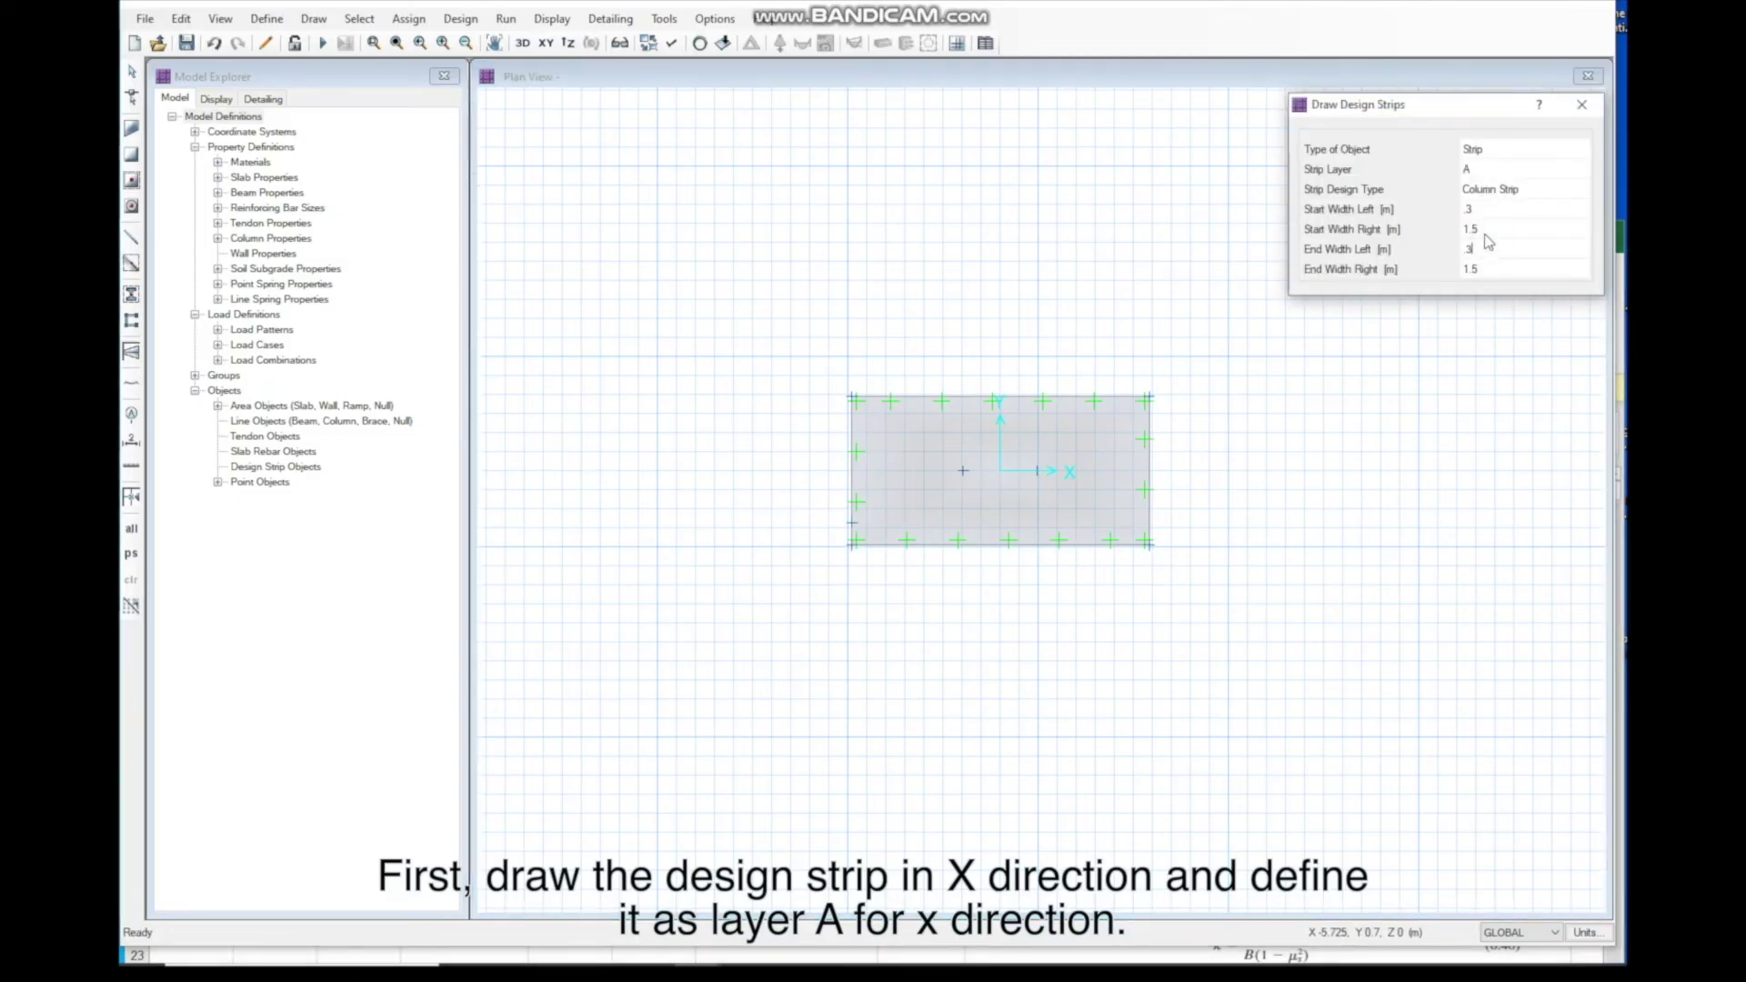
{"action": "left_click", "coordinate": [1474, 268]}
{"action": "type", "text": "0.3"}
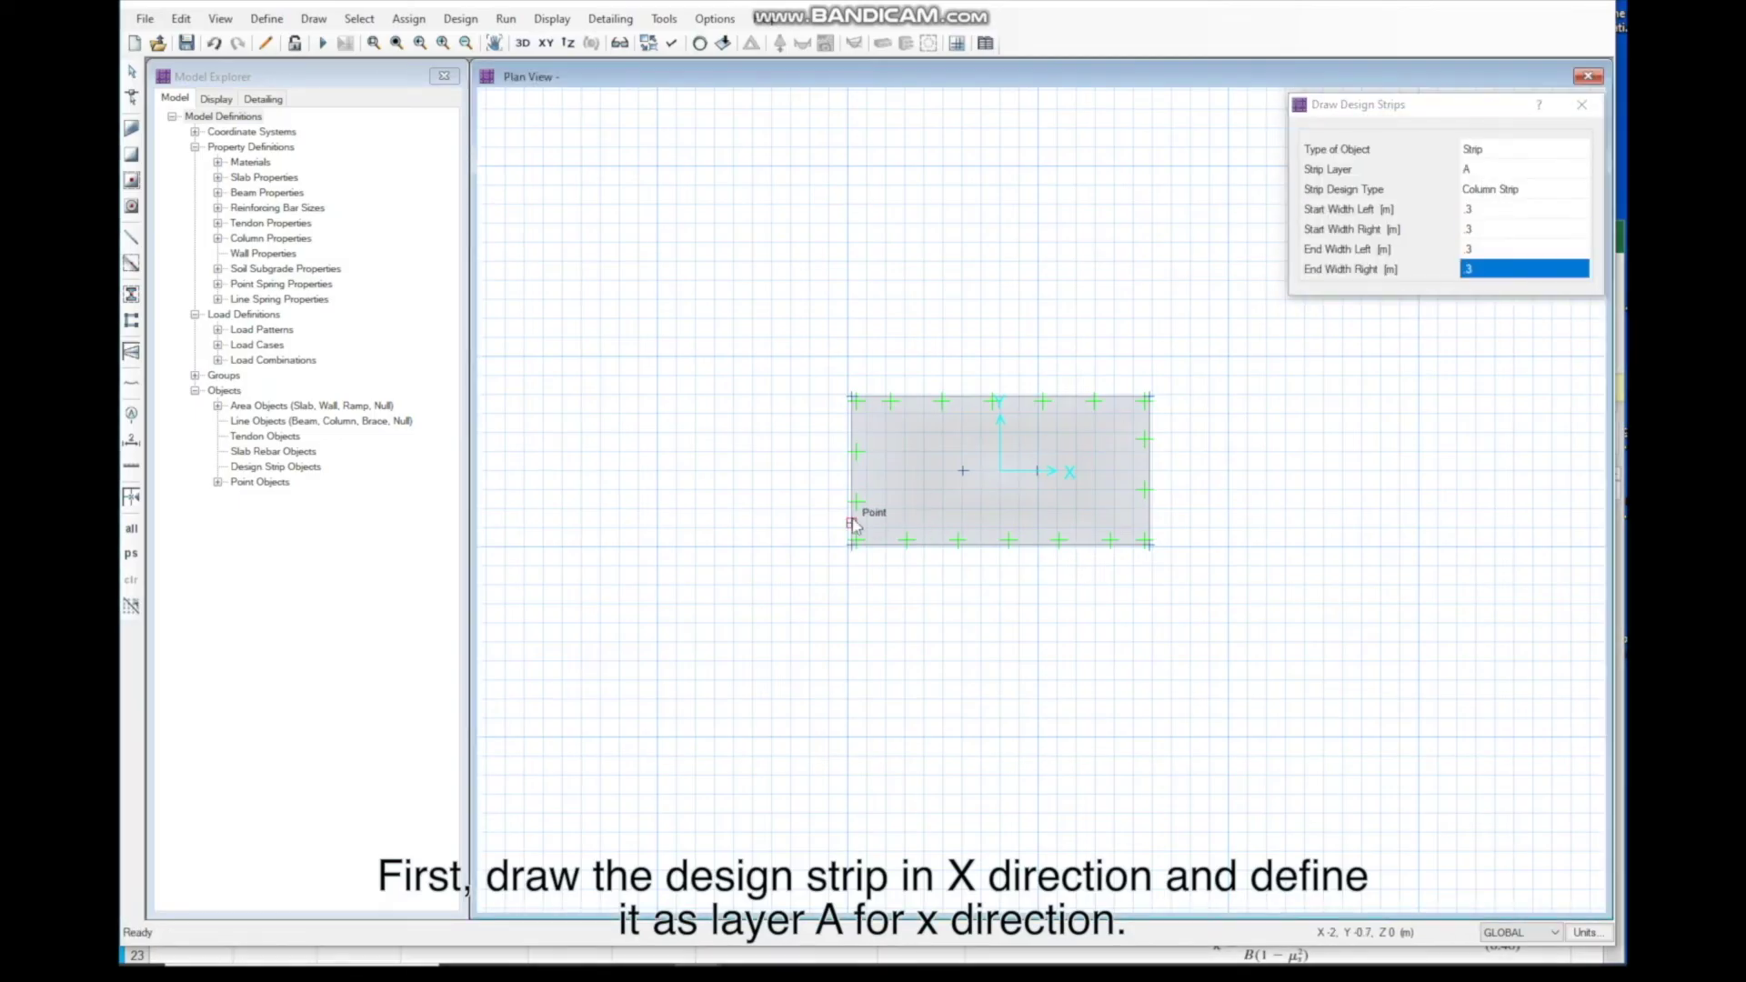
{"action": "left_click", "coordinate": [853, 522]}
{"action": "left_click", "coordinate": [1148, 522]}
{"action": "key", "text": "Escape"}
Step: Replicate the layer A strip five times at 0.6 m increments in Y and delete the copies and points outside the footing
{"action": "left_click", "coordinate": [985, 524]}
{"action": "key", "text": "ctrl+r"}
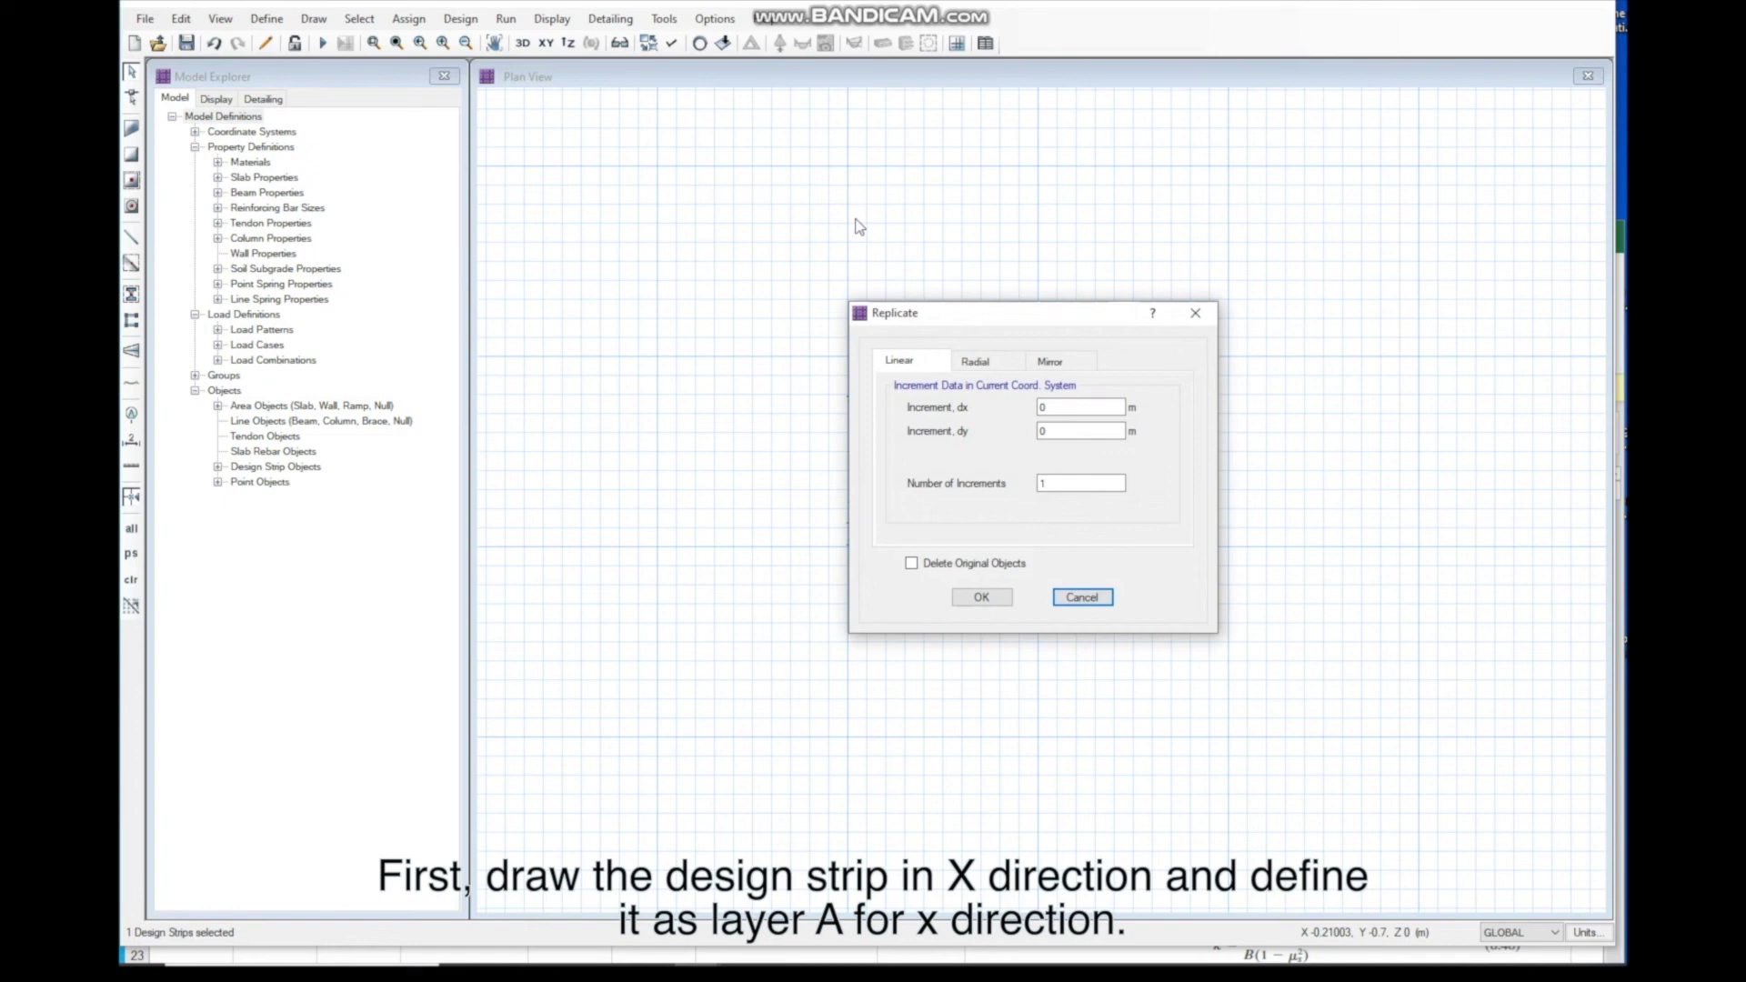
{"action": "left_click", "coordinate": [981, 597]}
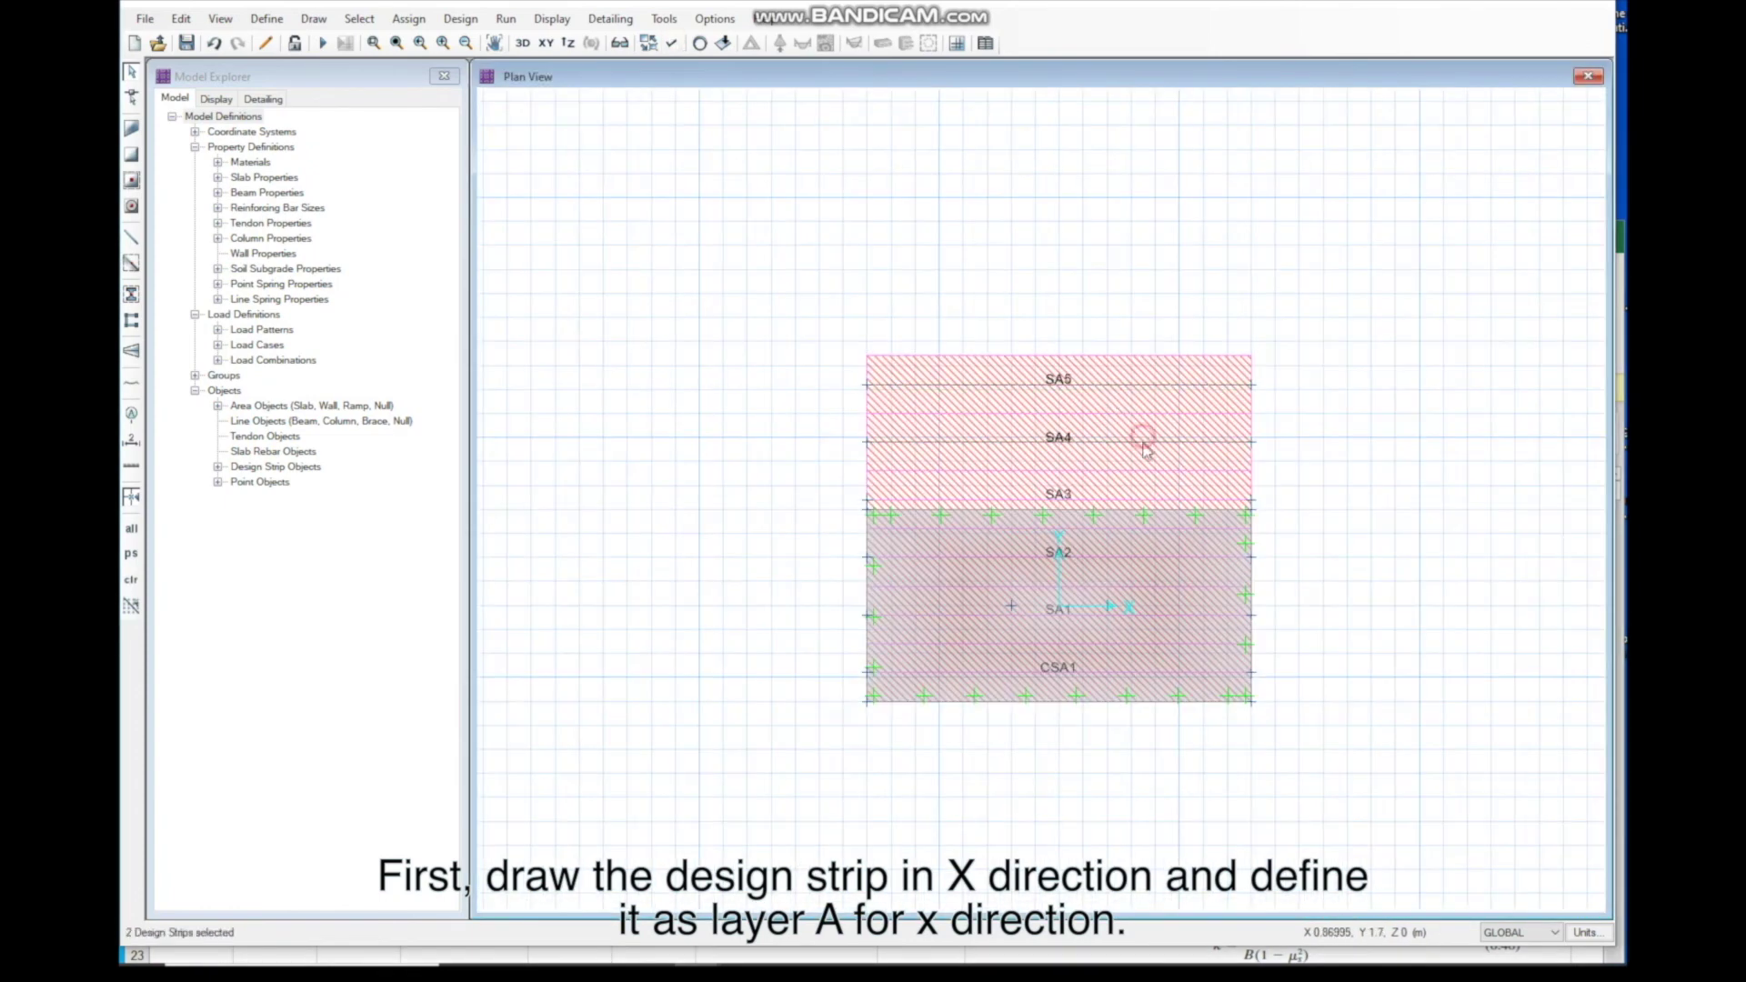
{"action": "left_click", "coordinate": [1100, 499]}
{"action": "key", "text": "Delete"}
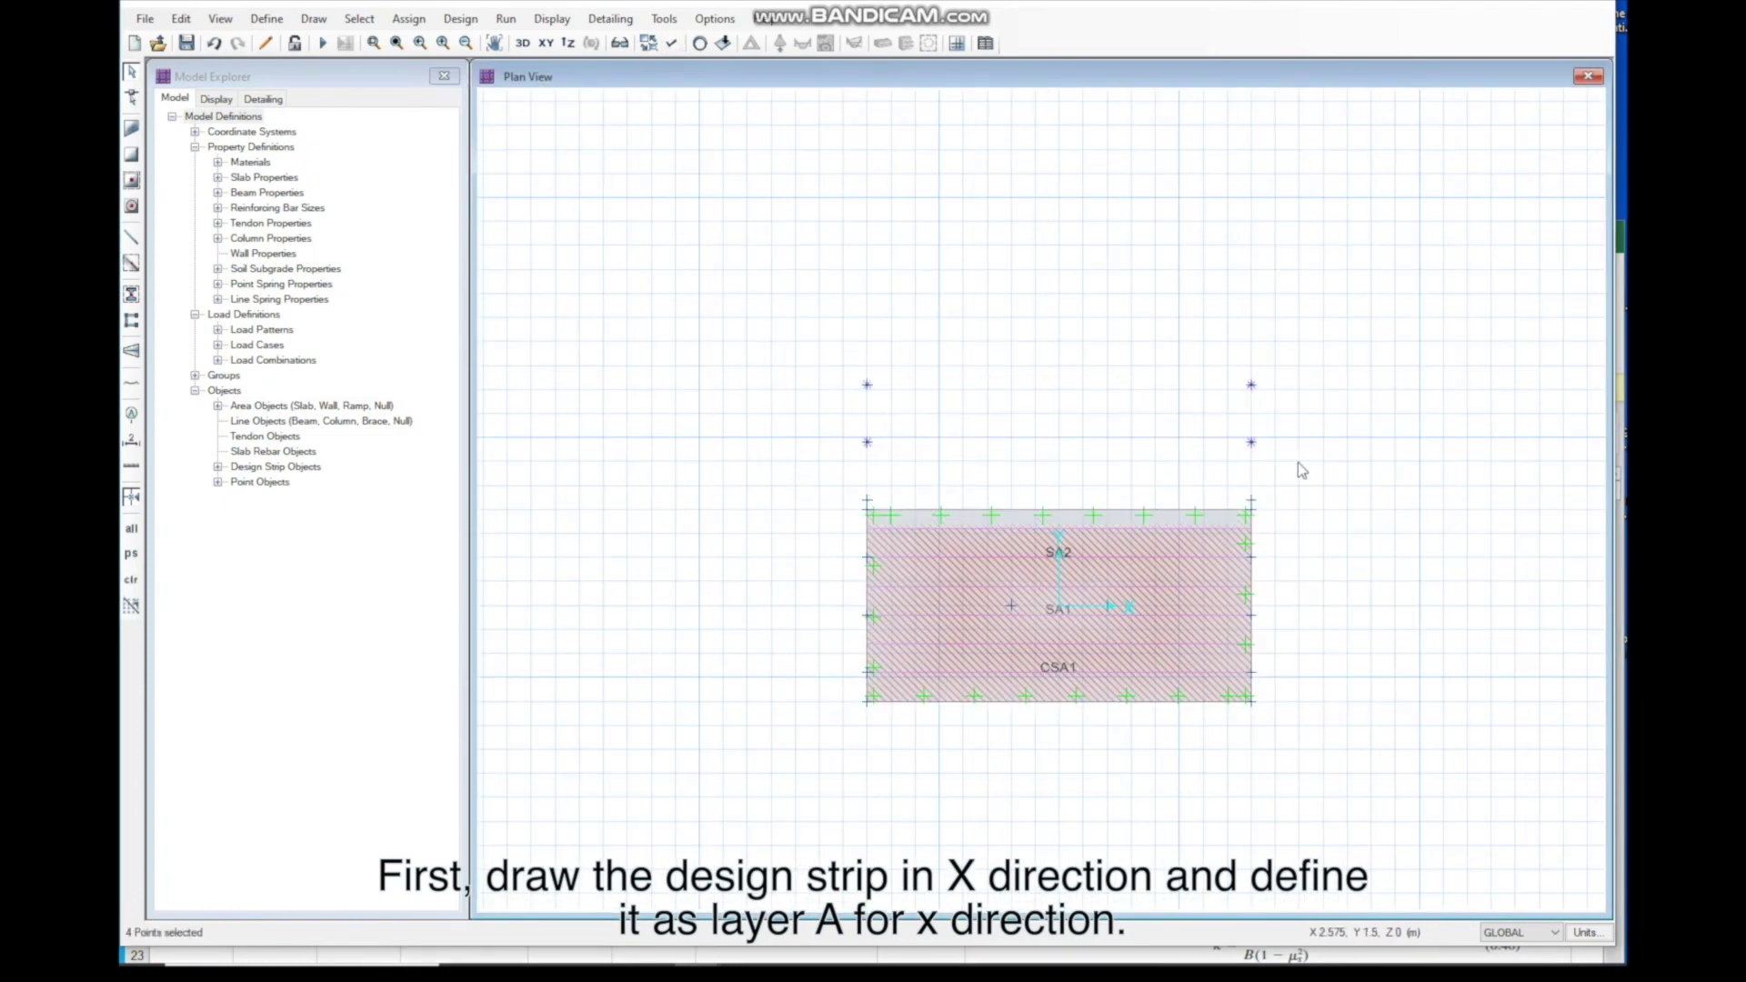
Step: Set the start and end left widths of design strip SA2 to 0.4 m
{"action": "right_click", "coordinate": [1139, 557]}
{"action": "left_click", "coordinate": [899, 311]}
{"action": "left_click", "coordinate": [1061, 539]}
{"action": "left_click", "coordinate": [1064, 543]}
{"action": "key", "text": "BackSpace"}
{"action": "type", "text": "4"}
{"action": "left_click", "coordinate": [1076, 499]}
{"action": "key", "text": "BackSpace"}
{"action": "type", "text": "4"}
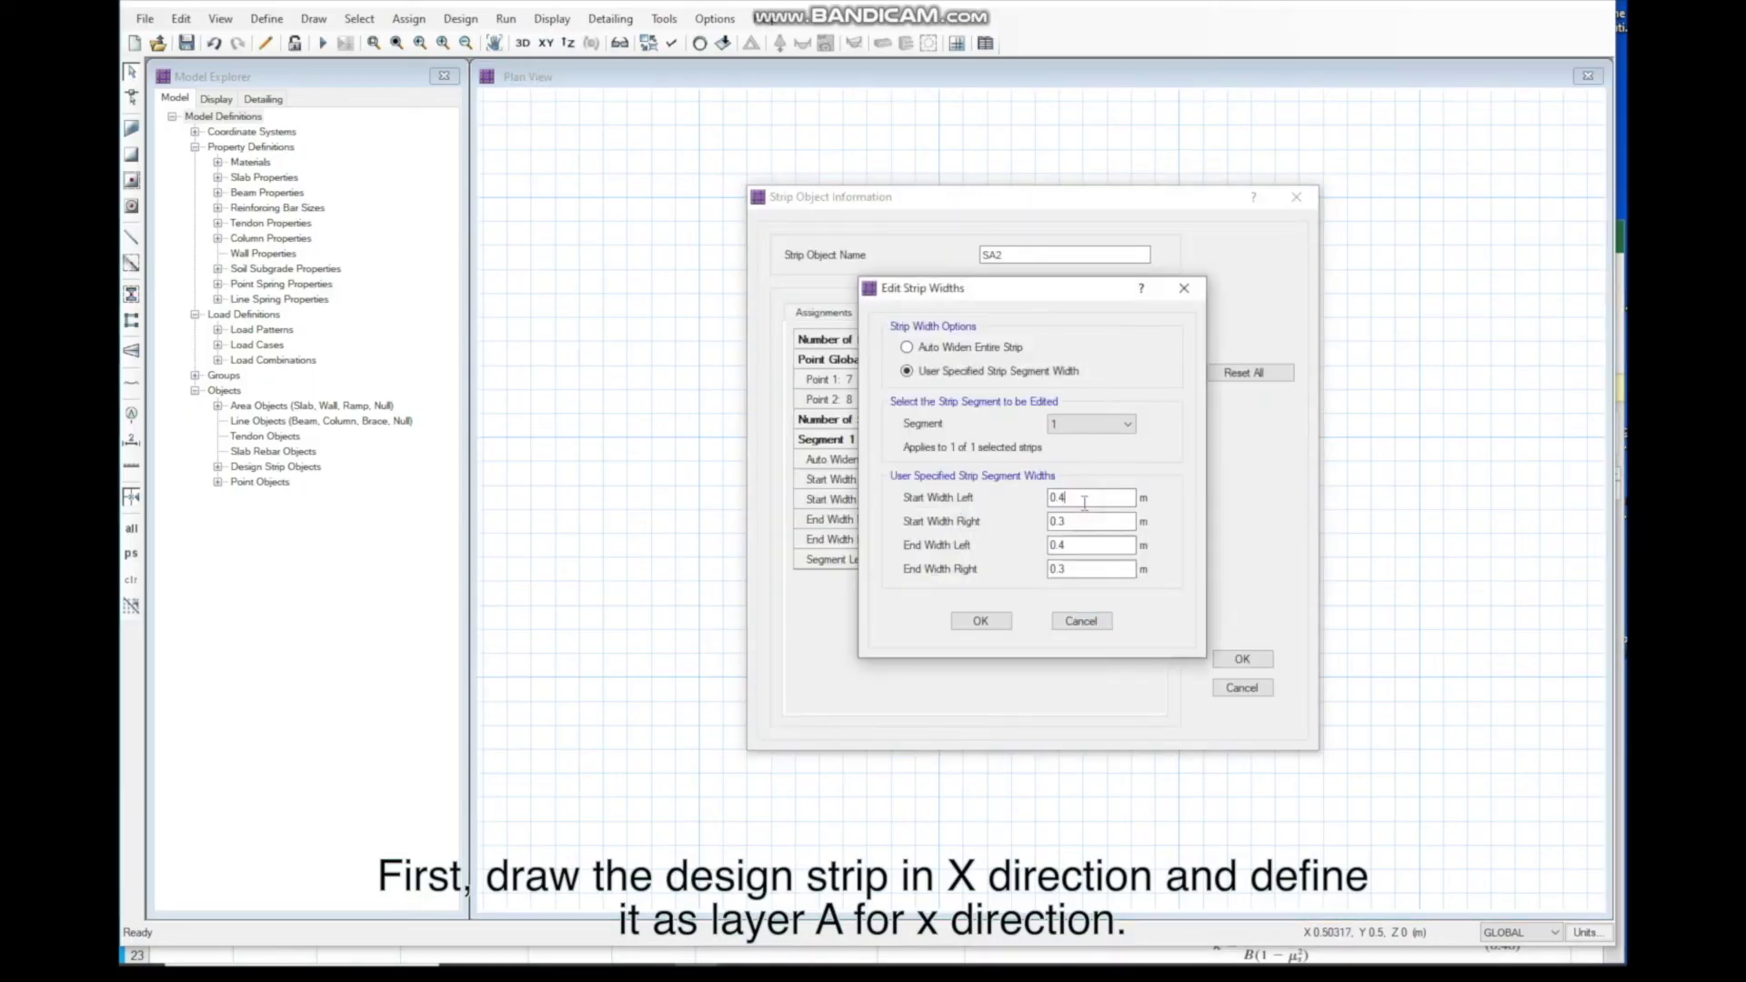
{"action": "left_click", "coordinate": [980, 621]}
{"action": "left_click", "coordinate": [1242, 658]}
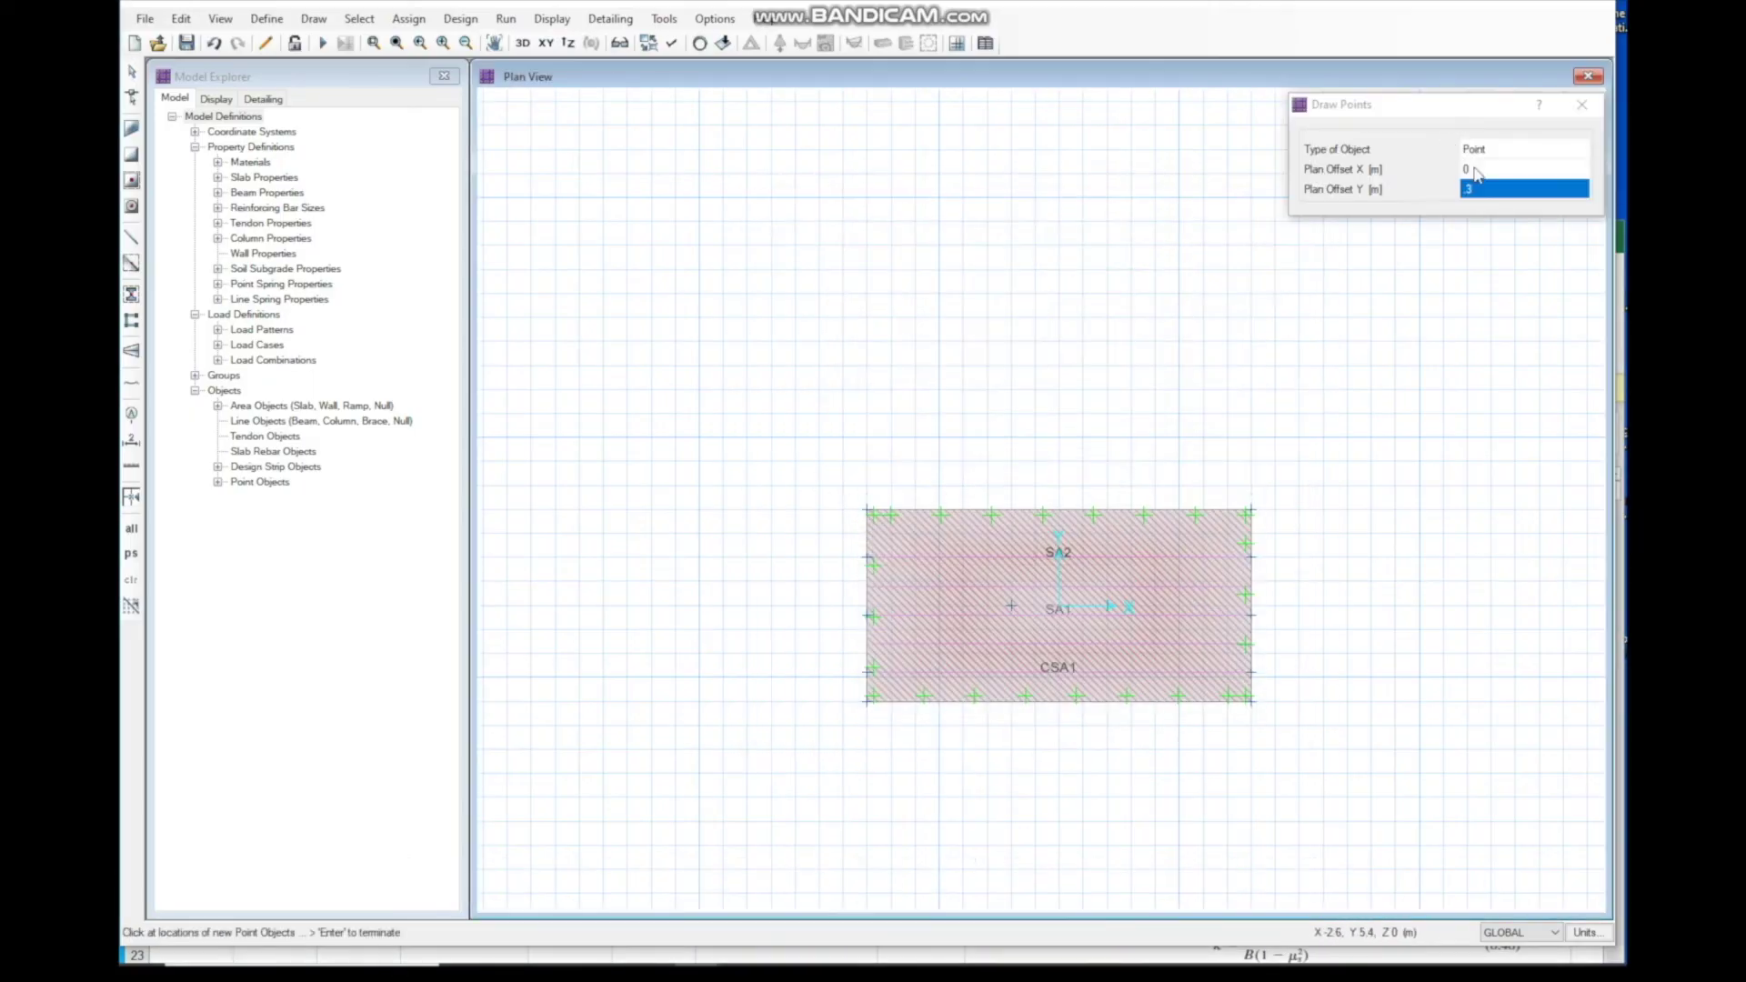
Step: Place a point offset 0.3 m in X from the footing's lower-left corner and draw a layer B strip along Y from it with 0.3 m widths
{"action": "left_click", "coordinate": [1477, 189]}
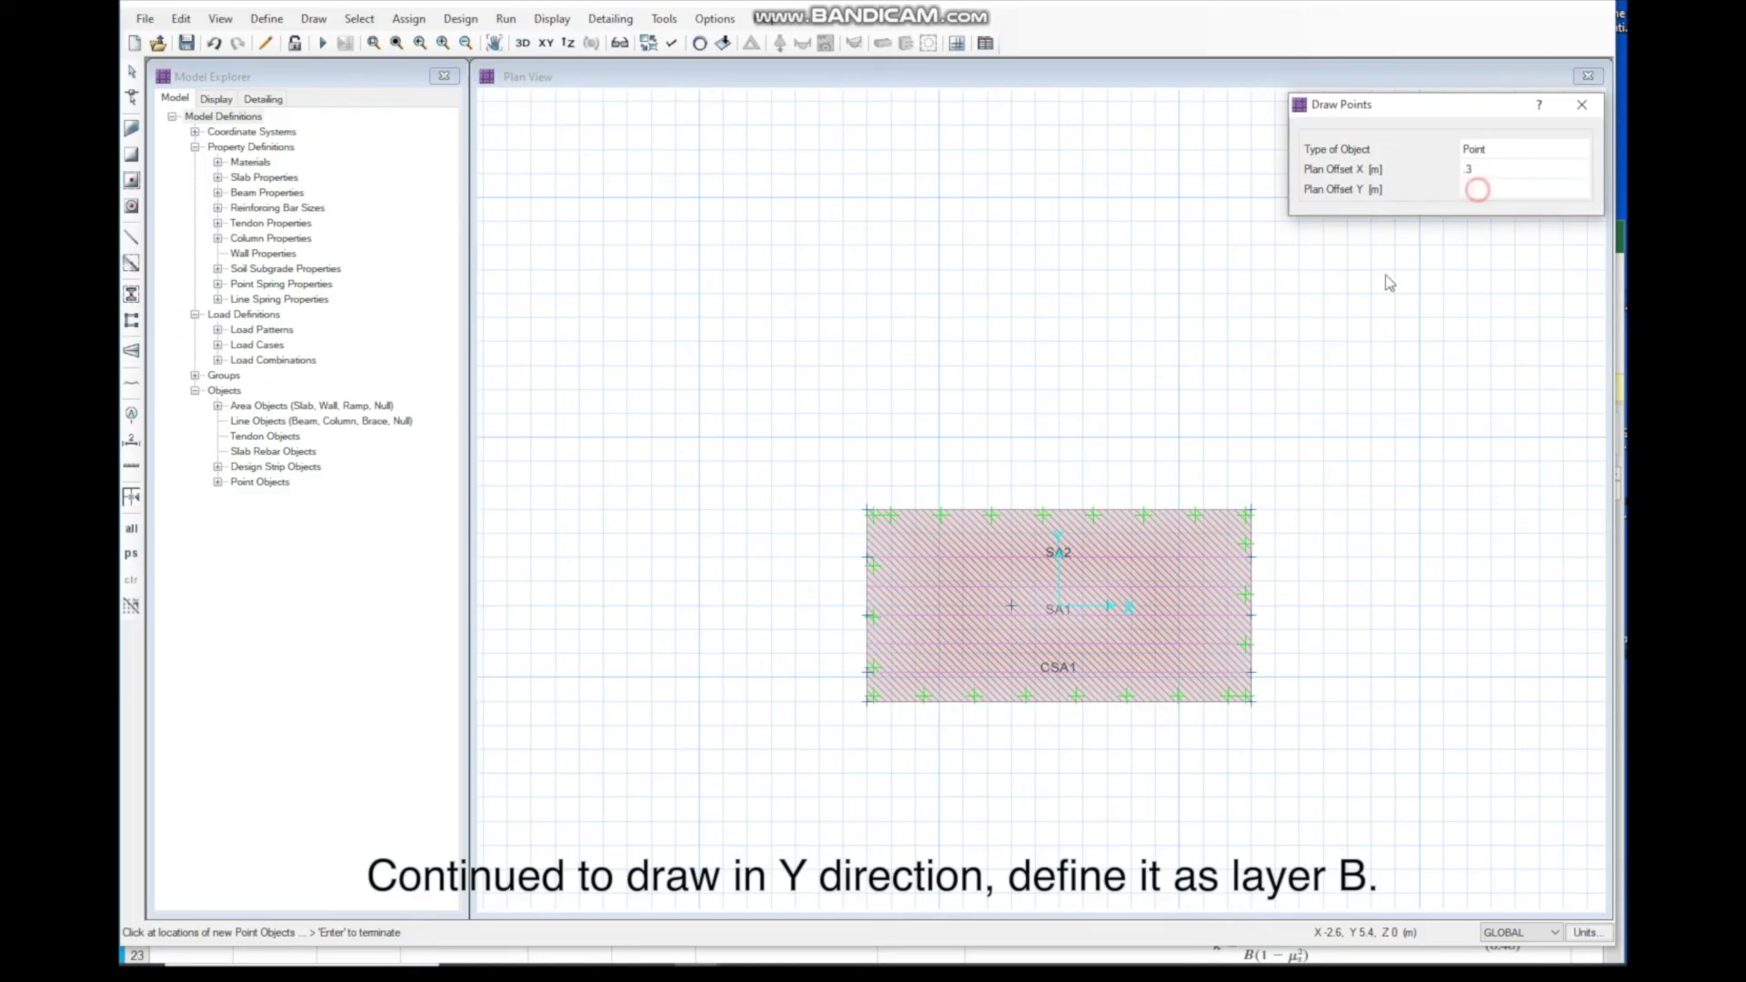
{"action": "left_click", "coordinate": [870, 697]}
{"action": "left_click", "coordinate": [131, 351]}
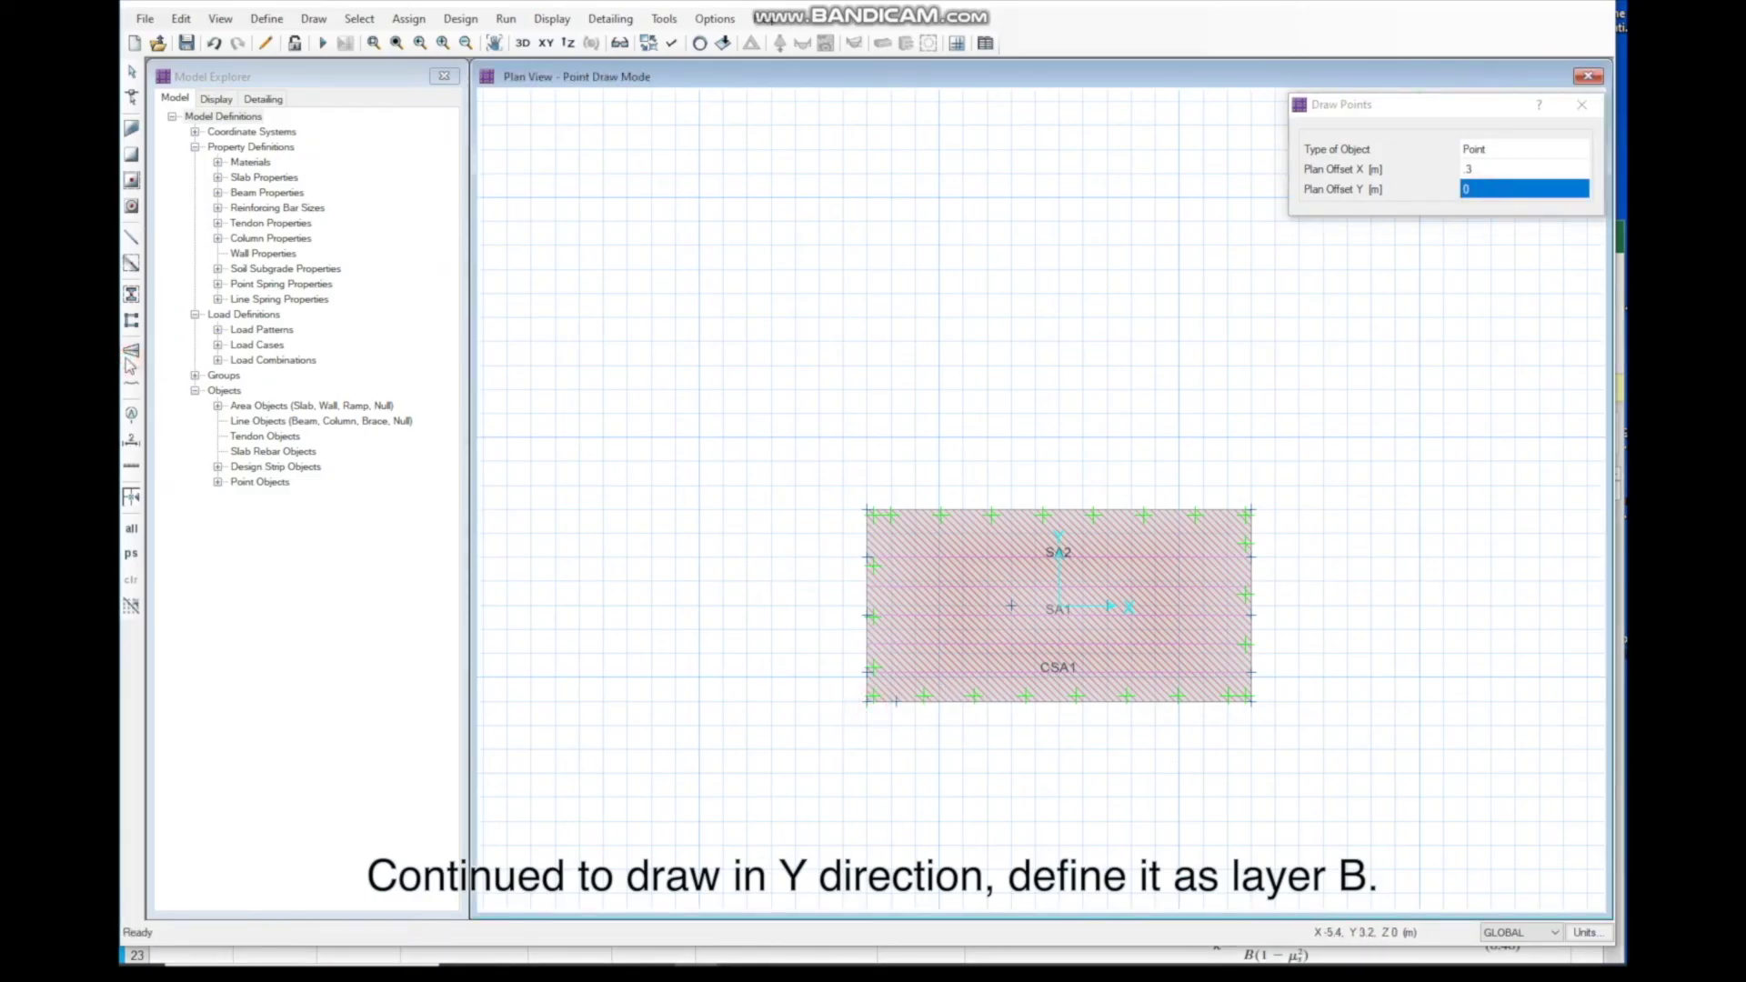
{"action": "left_click", "coordinate": [1469, 172]}
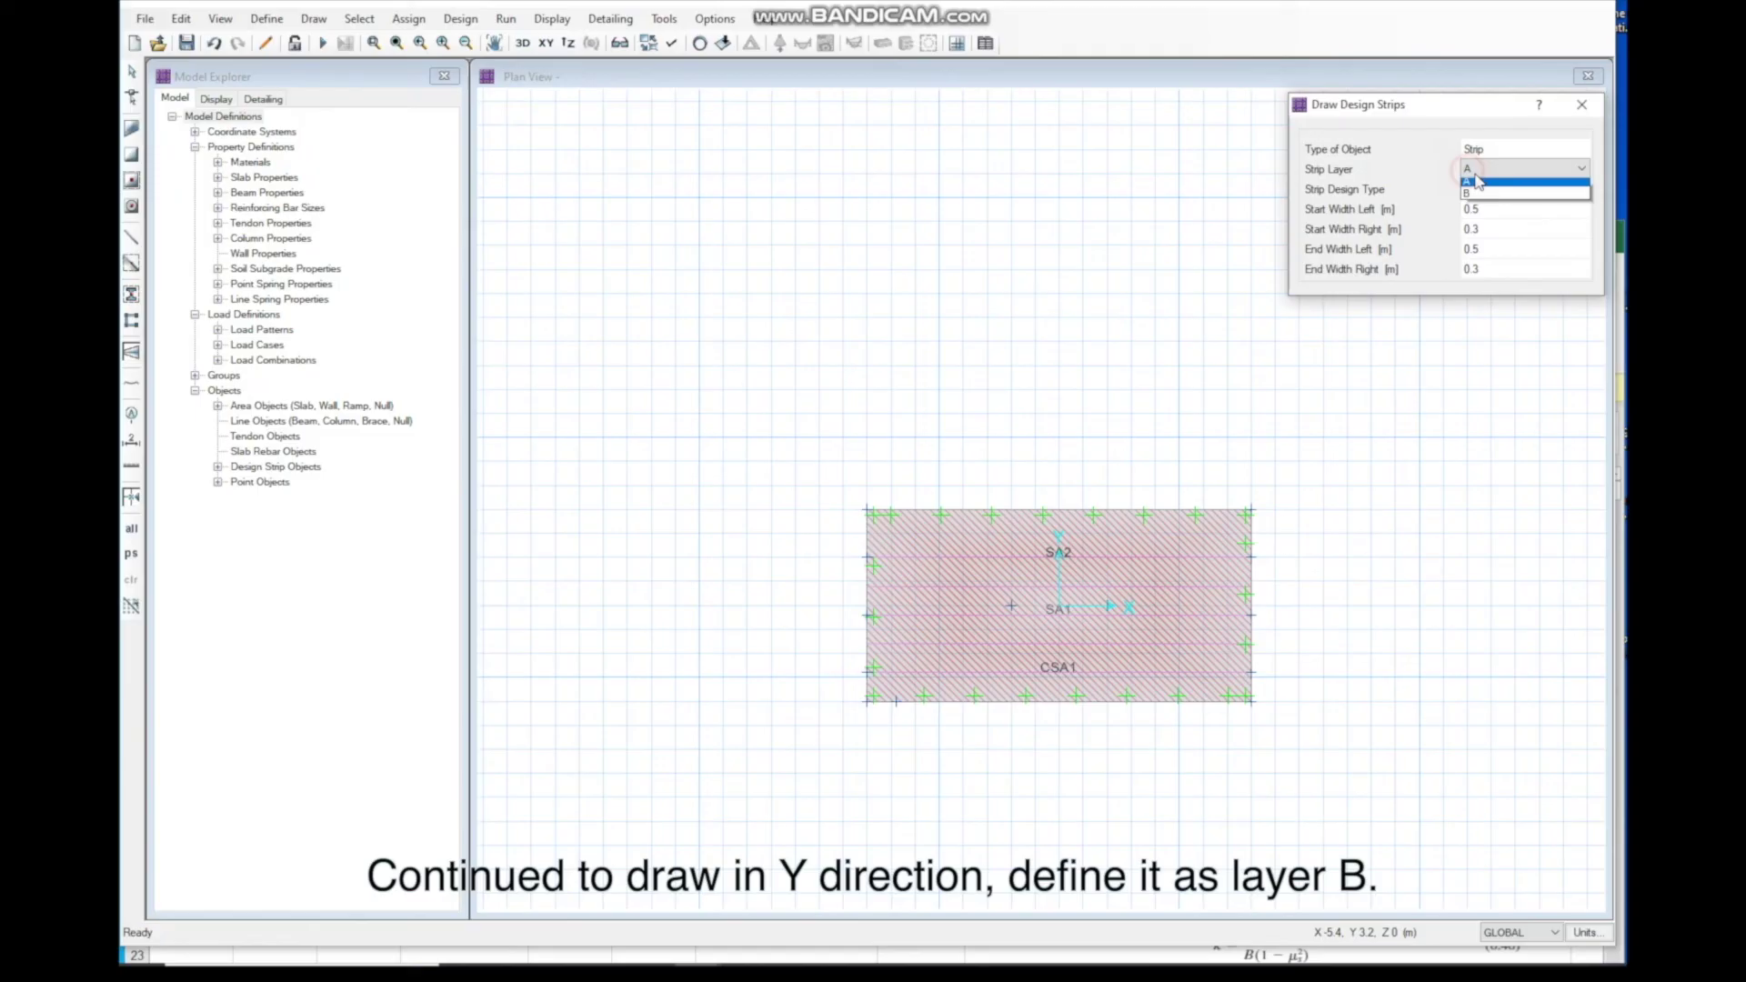
{"action": "left_click", "coordinate": [1499, 212]}
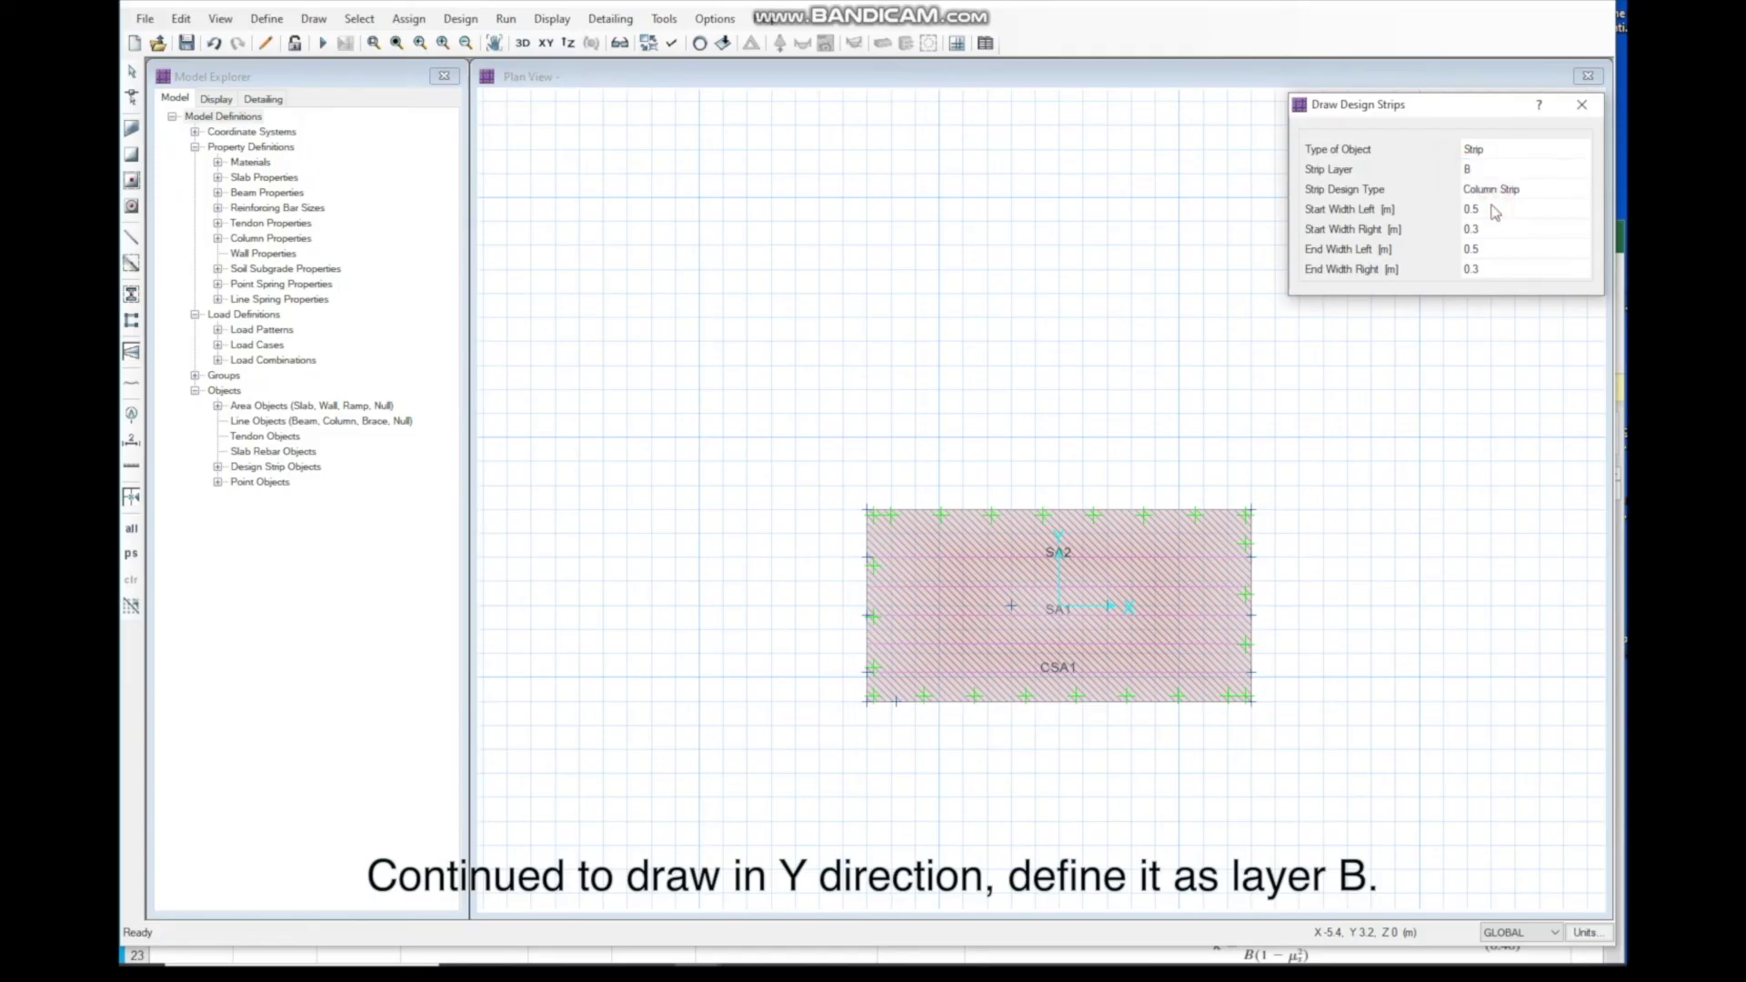
{"action": "left_click", "coordinate": [1492, 208]}
{"action": "type", "text": ".3"}
{"action": "left_click", "coordinate": [1485, 251]}
{"action": "type", "text": ".3"}
{"action": "left_click", "coordinate": [897, 702]}
{"action": "left_click", "coordinate": [898, 509]}
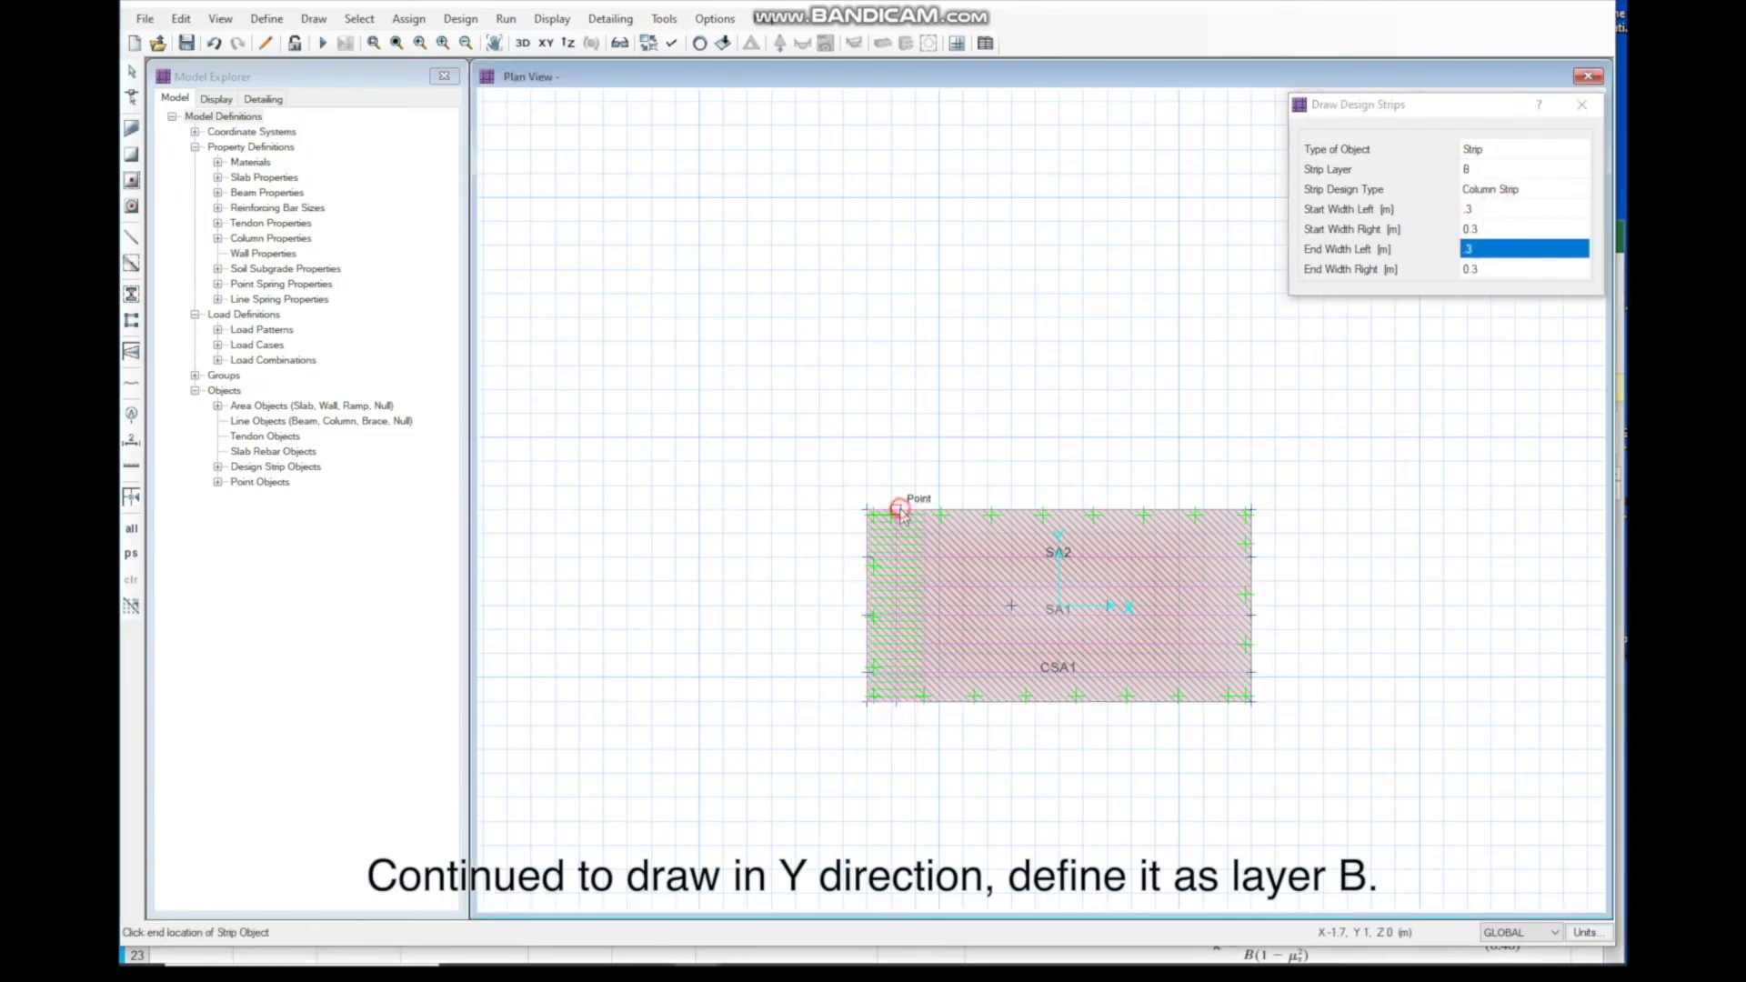
{"action": "left_click", "coordinate": [901, 512]}
{"action": "key", "text": "Escape"}
Step: Try to replicate the layer B strip with five increments and undo the replication
{"action": "left_click", "coordinate": [893, 604]}
{"action": "key", "text": "ctrl+r"}
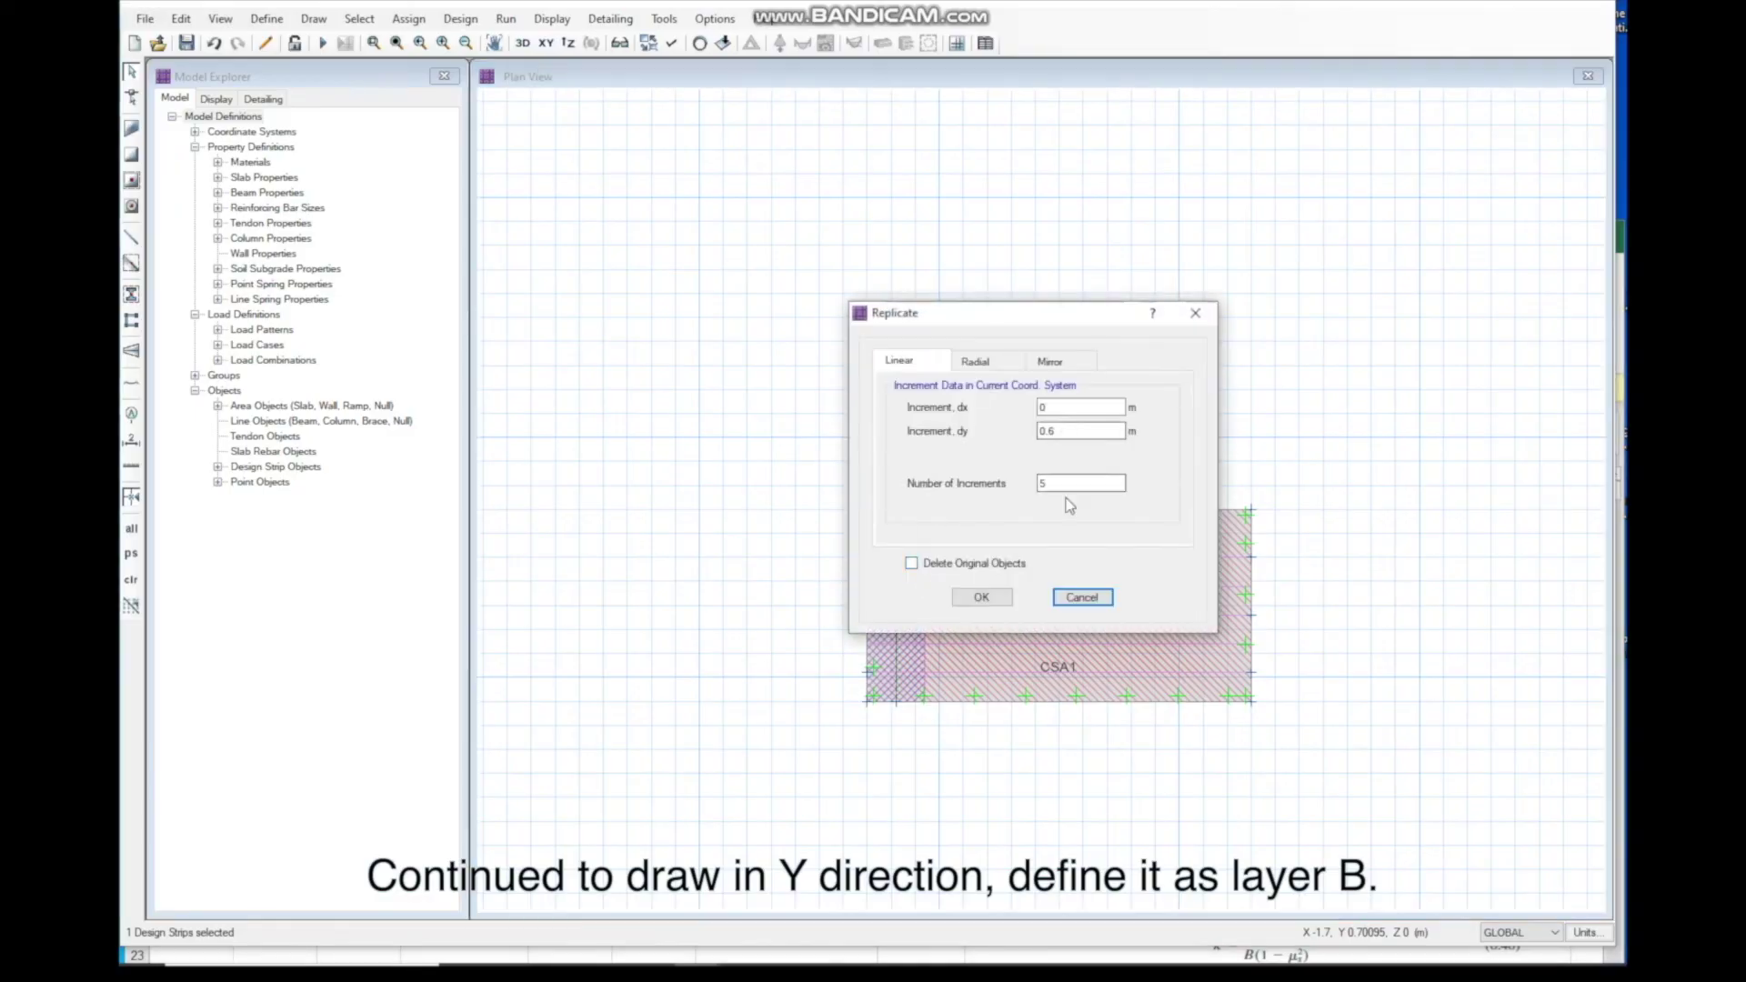
{"action": "left_click", "coordinate": [1064, 487]}
{"action": "left_click", "coordinate": [987, 596]}
{"action": "key", "text": "ctrl+z"}
{"action": "scroll", "coordinate": [1000, 579], "scroll_direction": "up", "scroll_amount": 4}
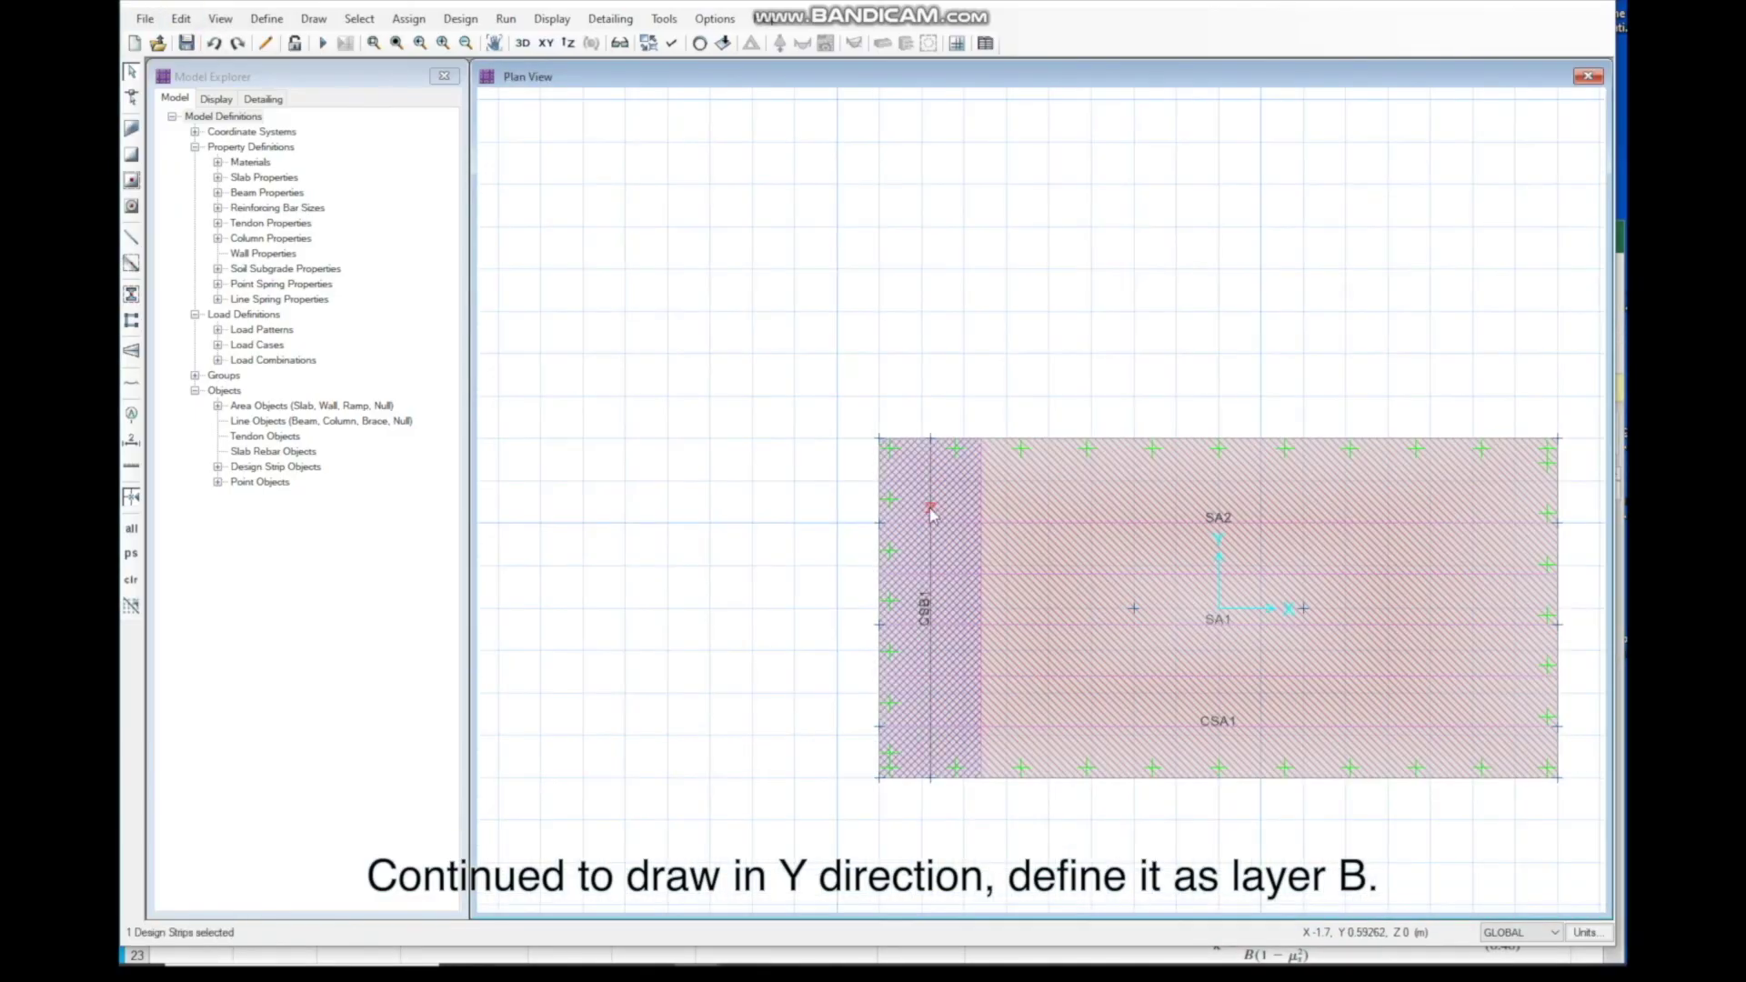
Step: Replicate the layer B strip five times at 0.6 m increments in X and zero in Y
{"action": "key", "text": "ctrl+r"}
{"action": "left_click", "coordinate": [991, 596]}
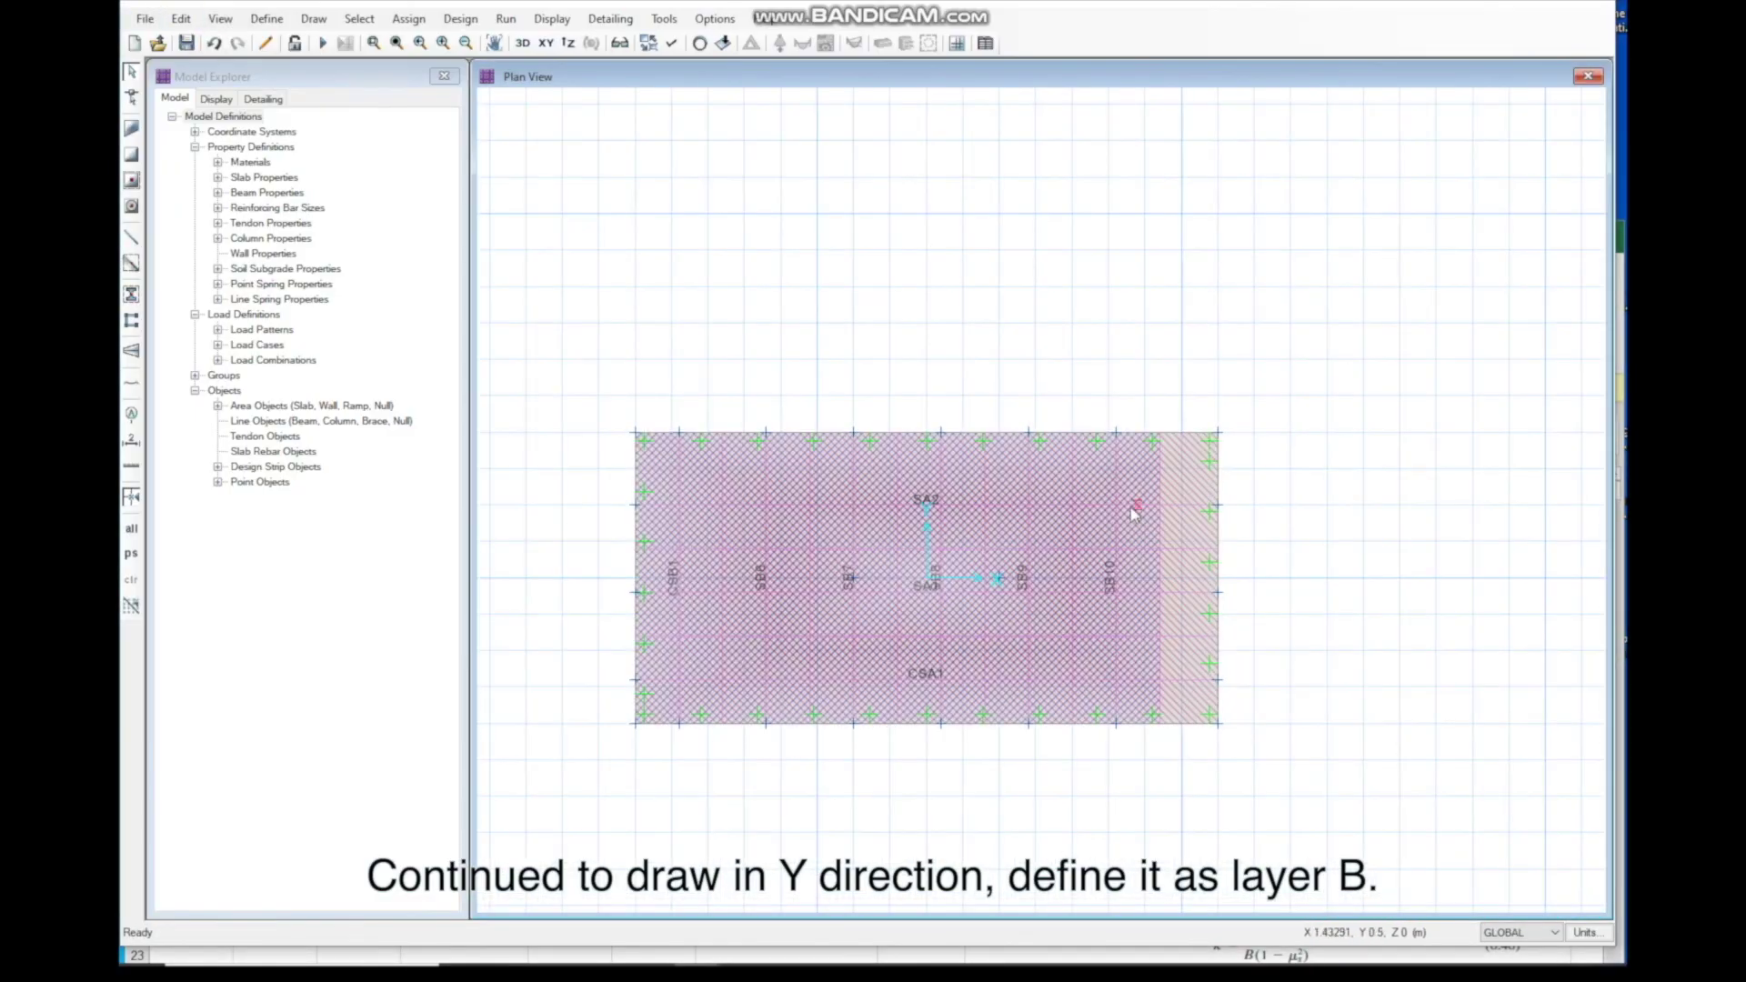
Step: Replicate the rightmost layer B strip once more at 0.6 m in X to reach the footing's right edge
{"action": "left_click", "coordinate": [1116, 492]}
{"action": "key", "text": "ctrl+r"}
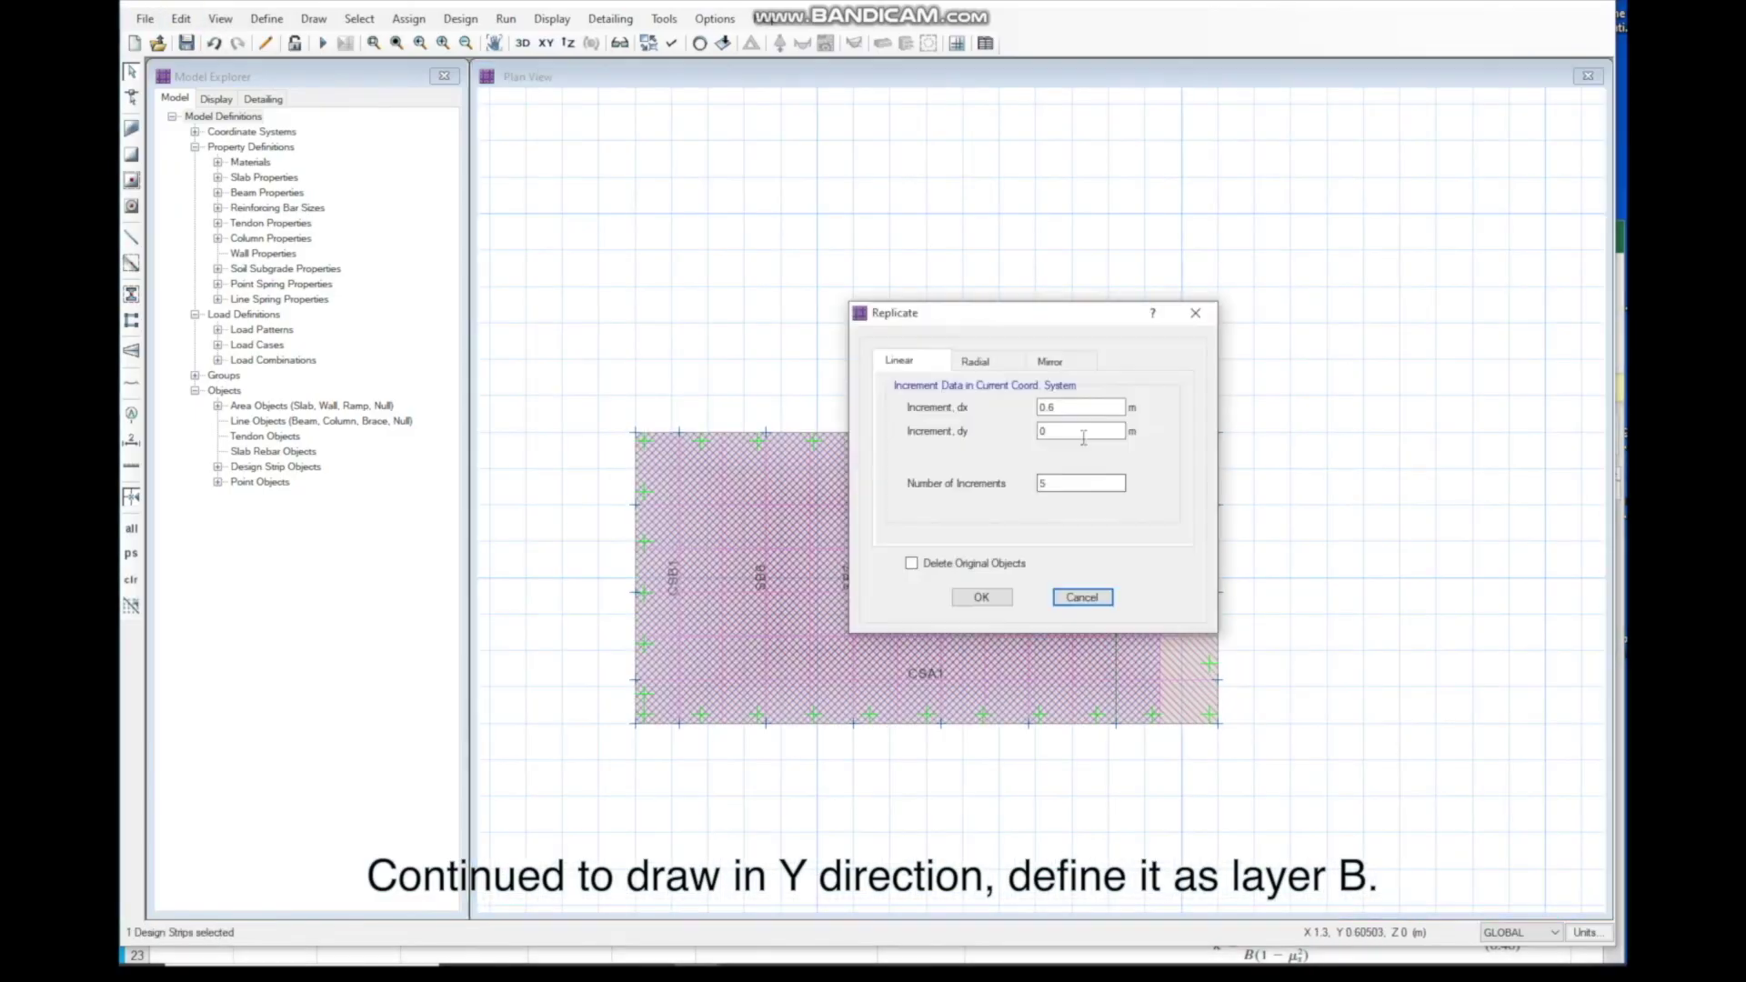
{"action": "left_click", "coordinate": [1064, 598]}
{"action": "left_click", "coordinate": [180, 18]}
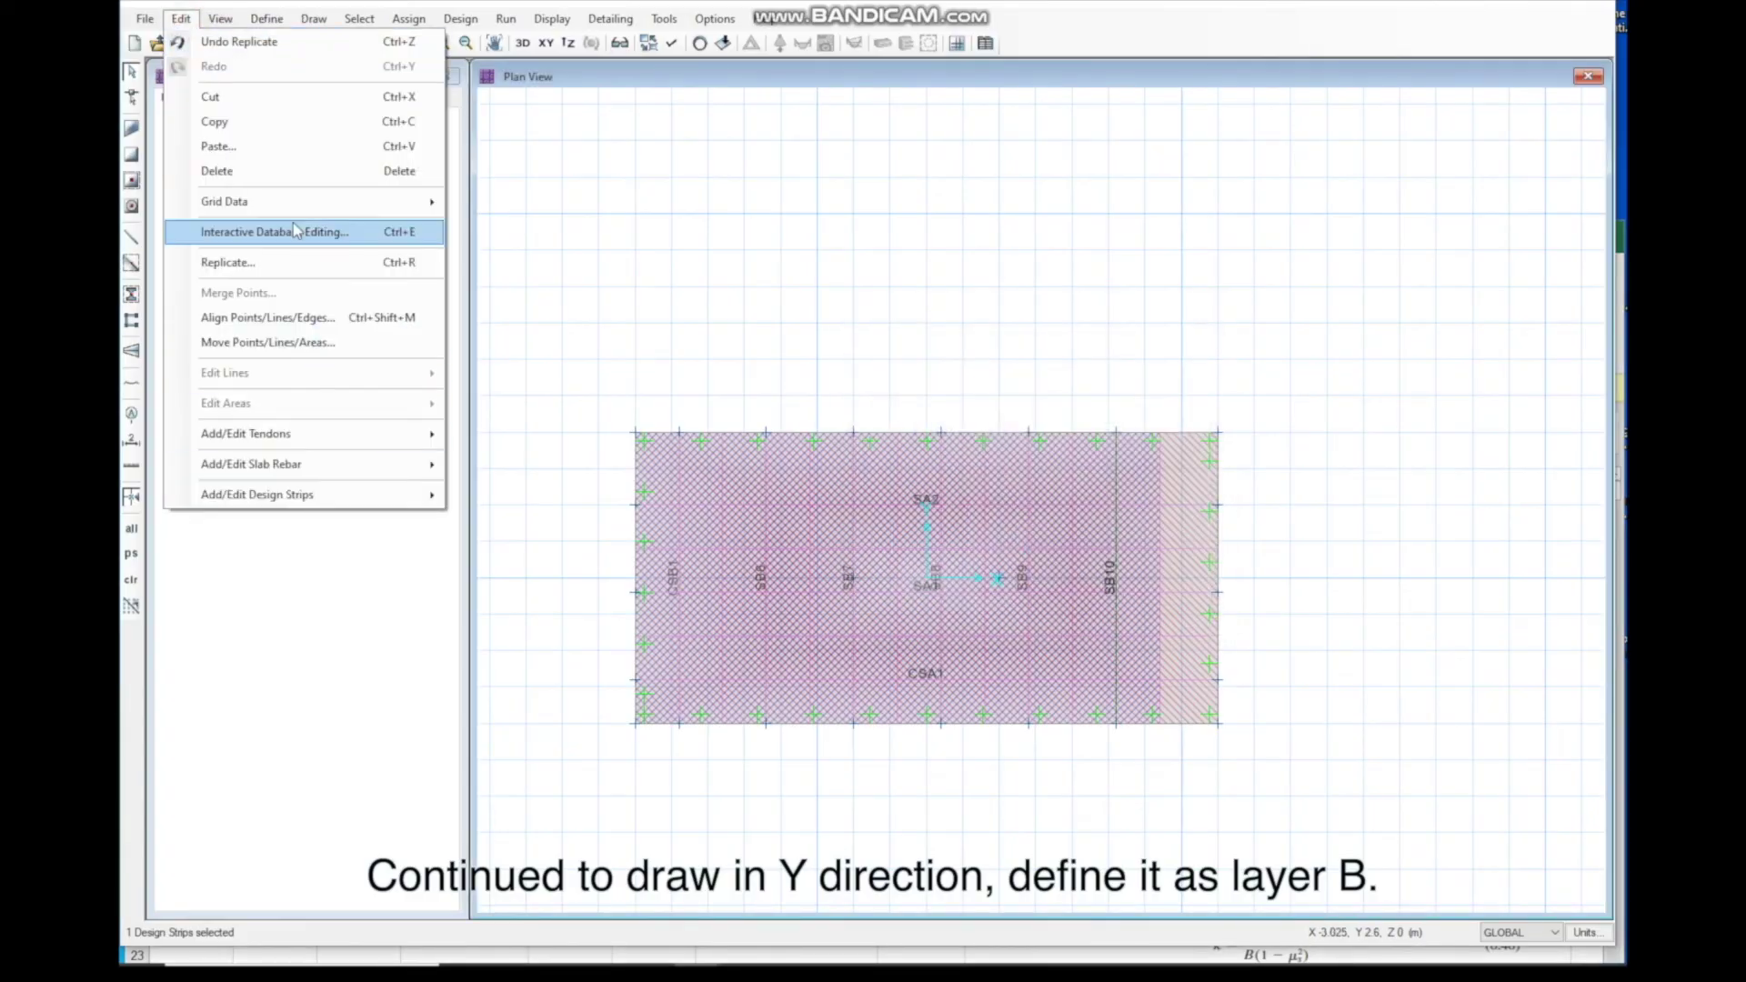
{"action": "left_click", "coordinate": [227, 262]}
{"action": "left_click", "coordinate": [982, 597]}
Step: Set the start and end right widths of the last layer B strip, SB11, to 0.1 m
{"action": "scroll", "coordinate": [1109, 459], "scroll_direction": "down", "scroll_amount": 4}
{"action": "scroll", "coordinate": [1171, 495], "scroll_direction": "up", "scroll_amount": 8}
{"action": "right_click", "coordinate": [956, 468]}
{"action": "left_click", "coordinate": [1088, 521]}
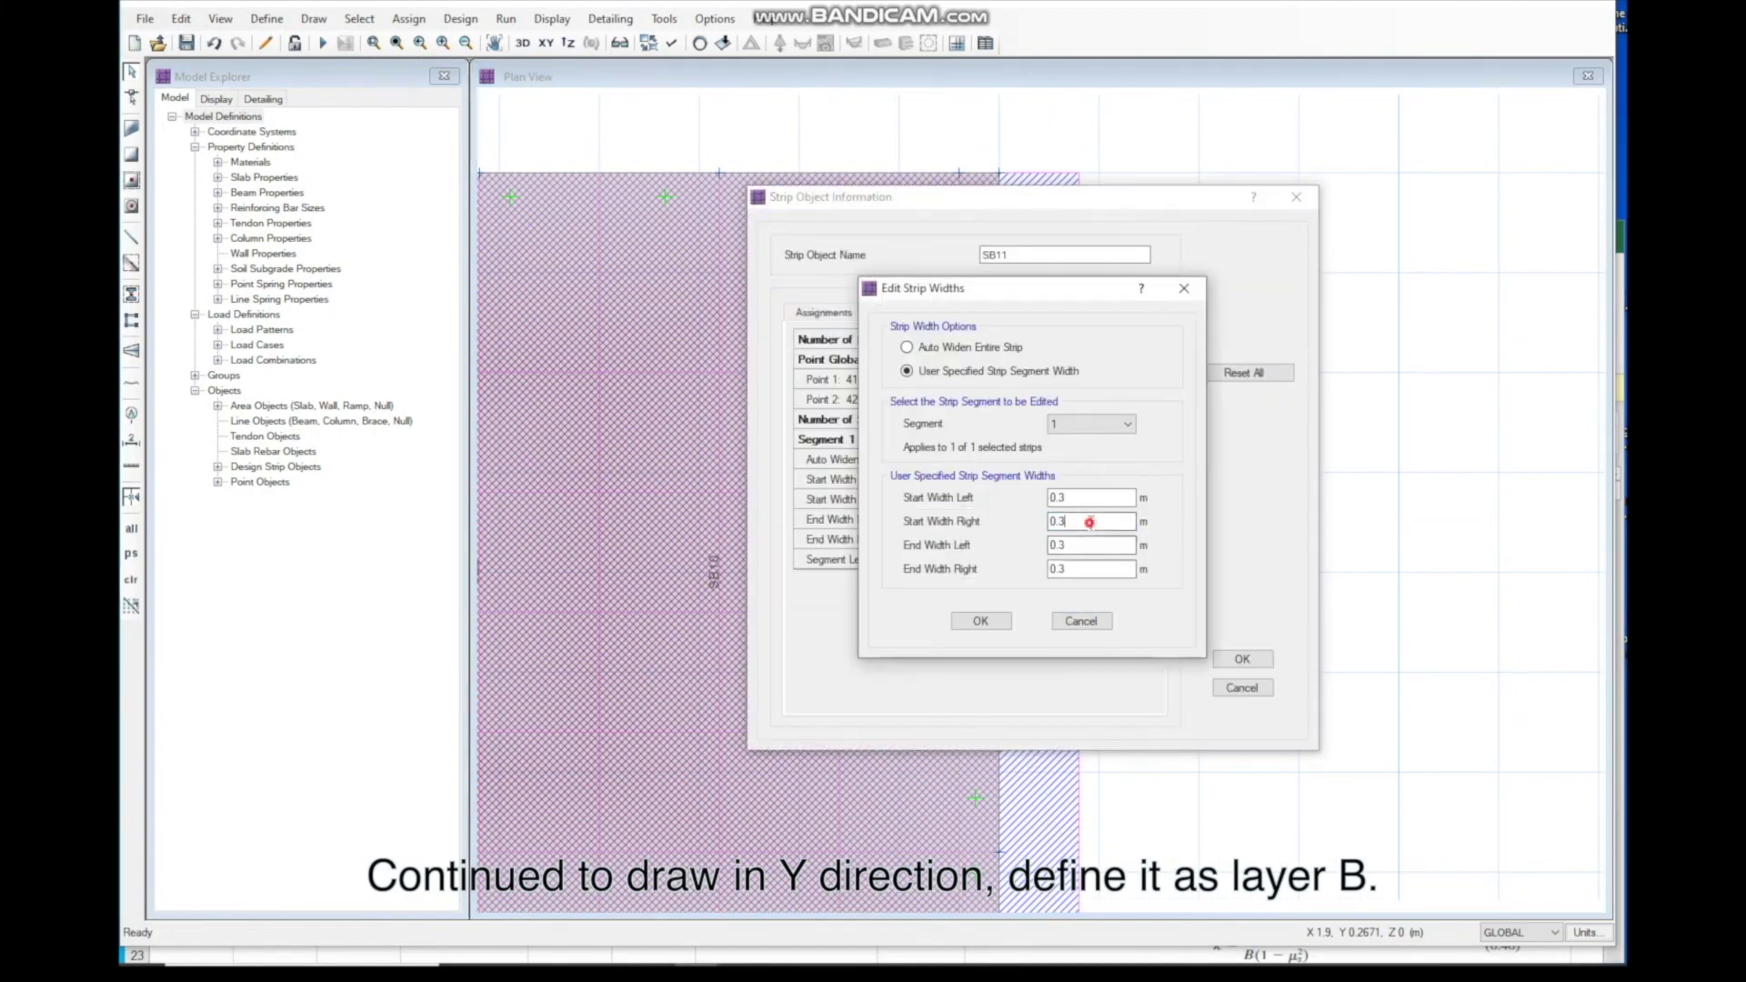
{"action": "type", "text": "0.1"}
{"action": "left_click", "coordinate": [1089, 568]}
{"action": "type", "text": "0.1"}
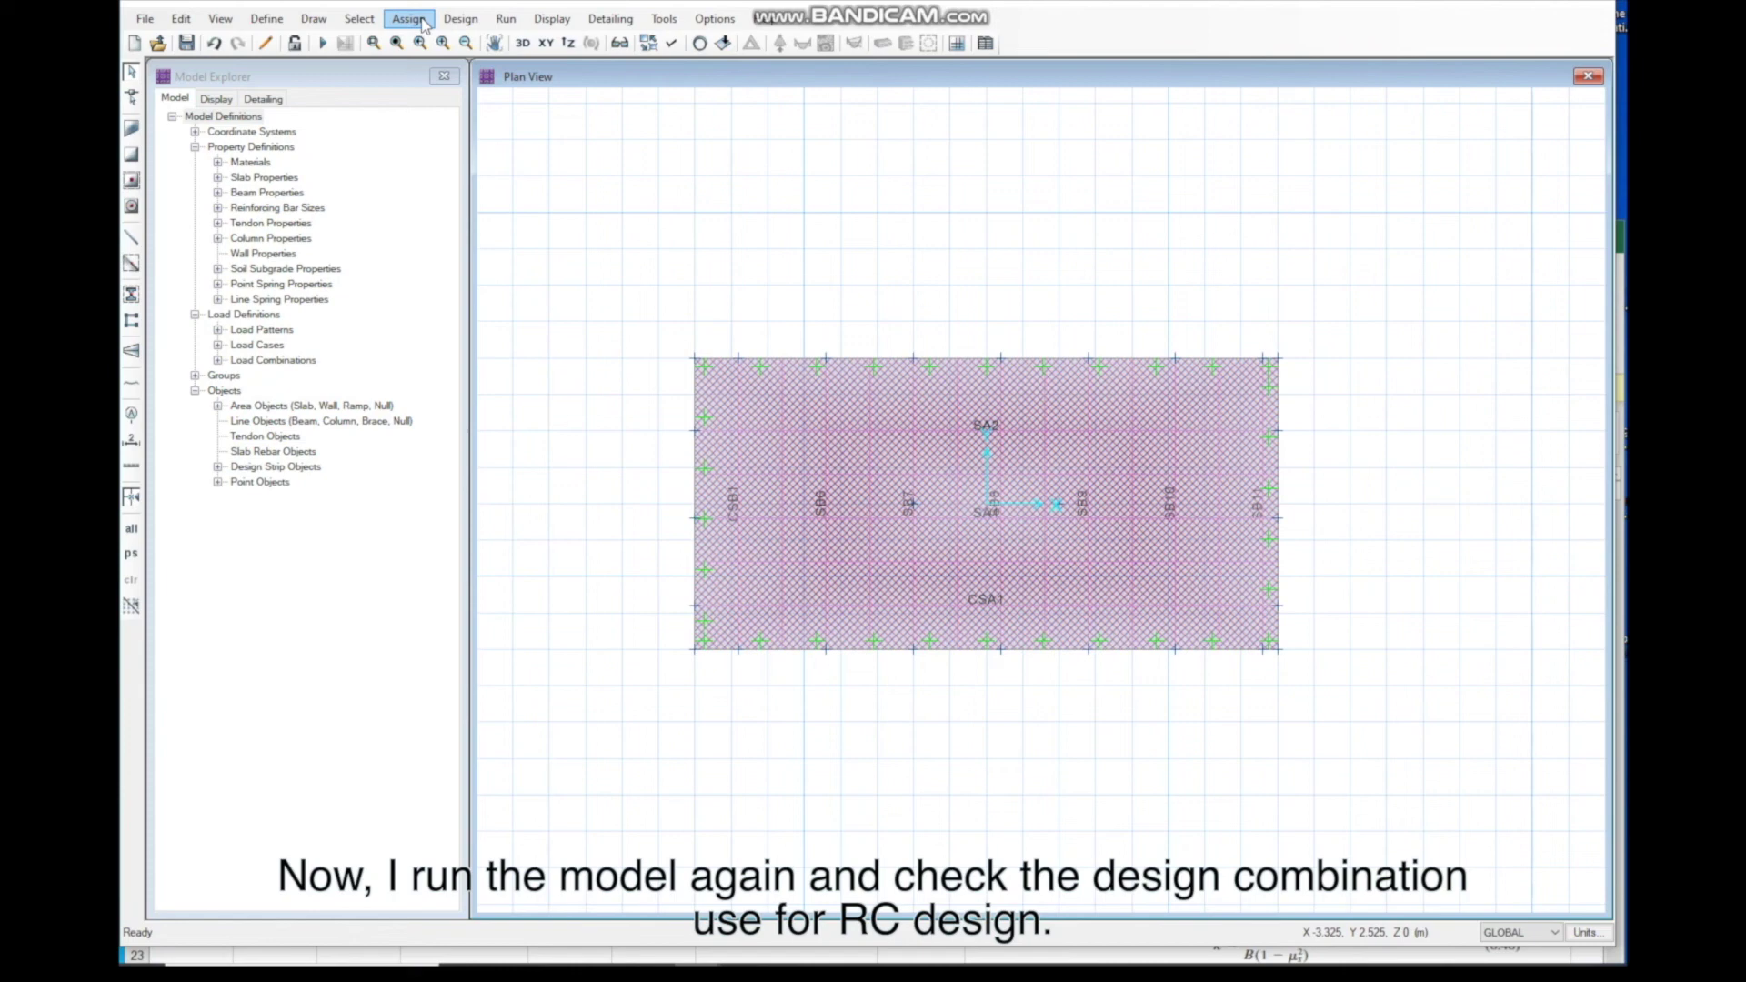
Step: Check that 1.4DL+1.6LL is selected as the strength design combination and run the analysis and design
{"action": "left_click", "coordinate": [432, 18]}
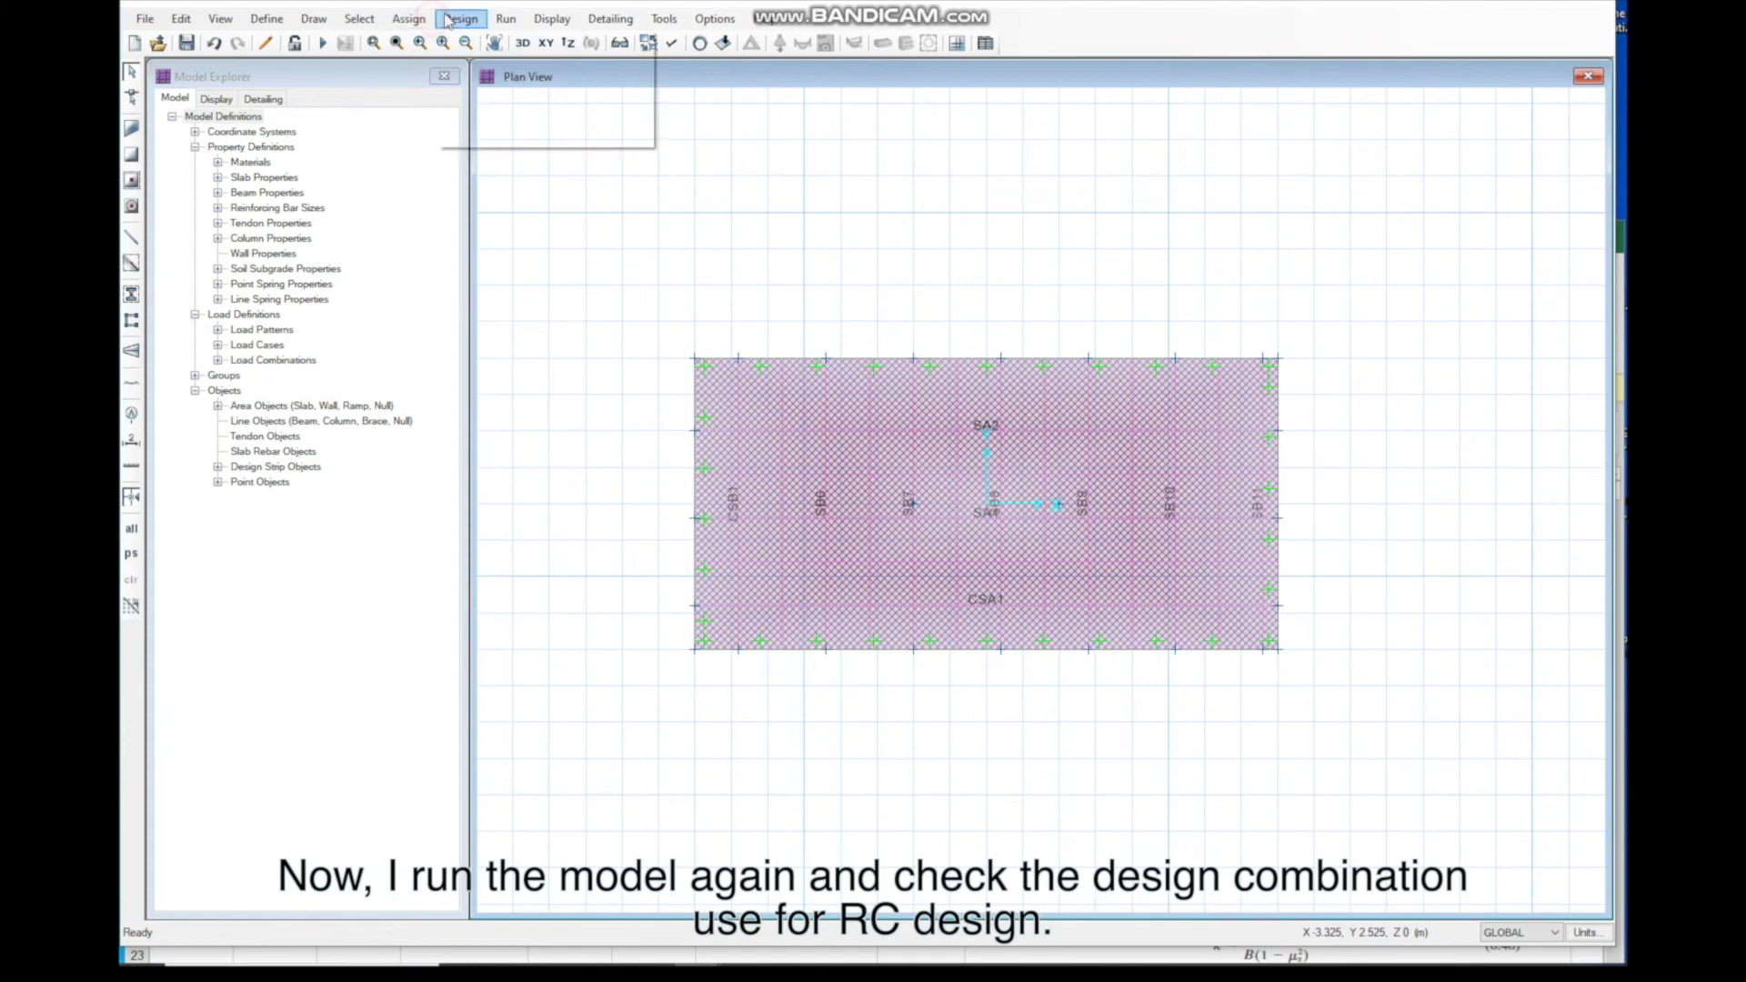
{"action": "left_click", "coordinate": [444, 13]}
{"action": "left_click", "coordinate": [461, 20]}
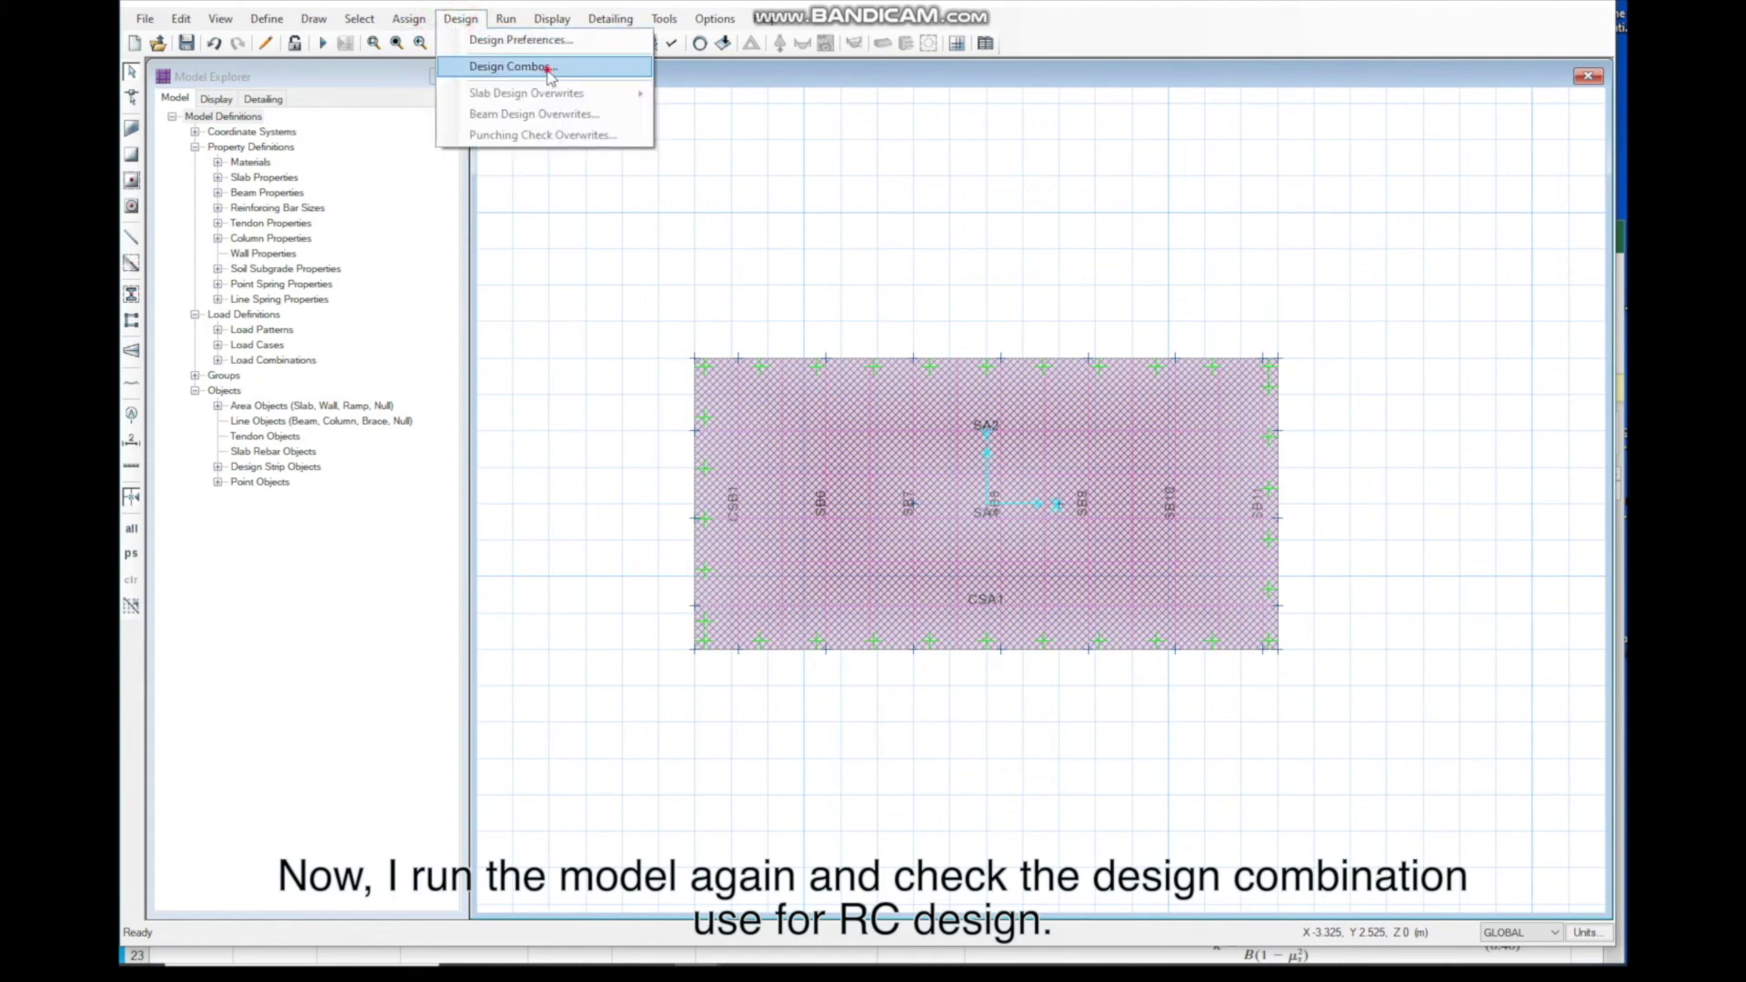
{"action": "left_click", "coordinate": [550, 67]}
{"action": "left_click", "coordinate": [1143, 448]}
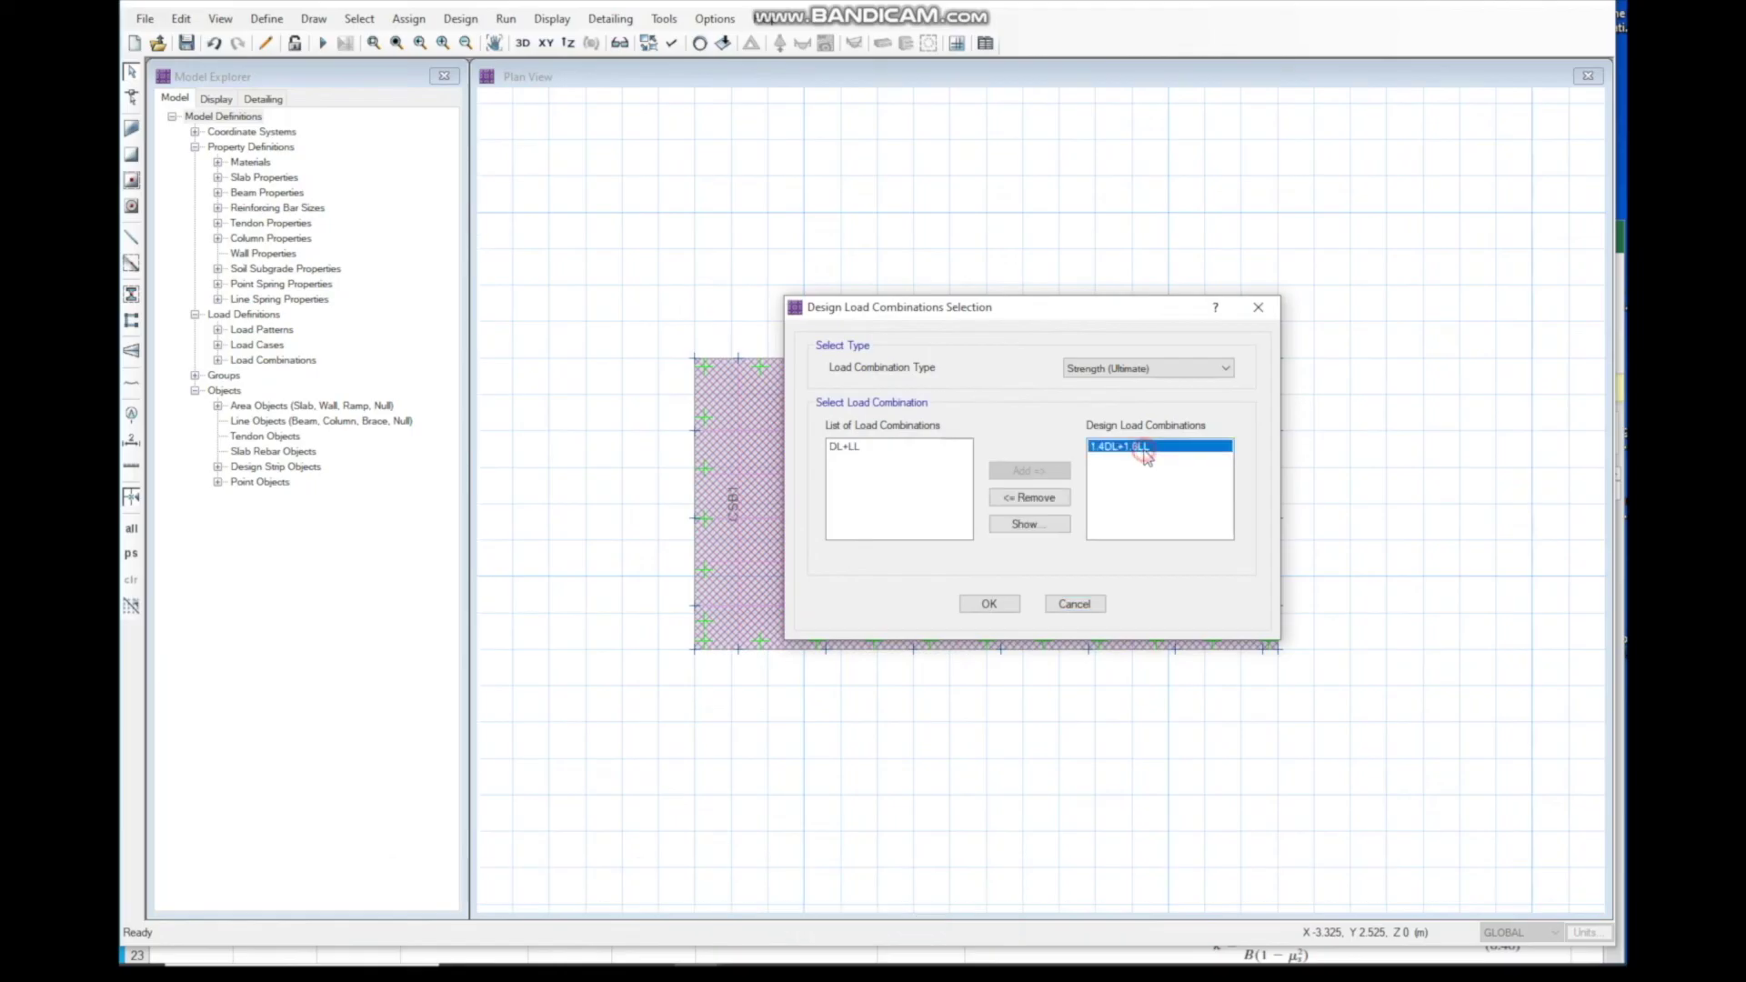
{"action": "left_click", "coordinate": [989, 605]}
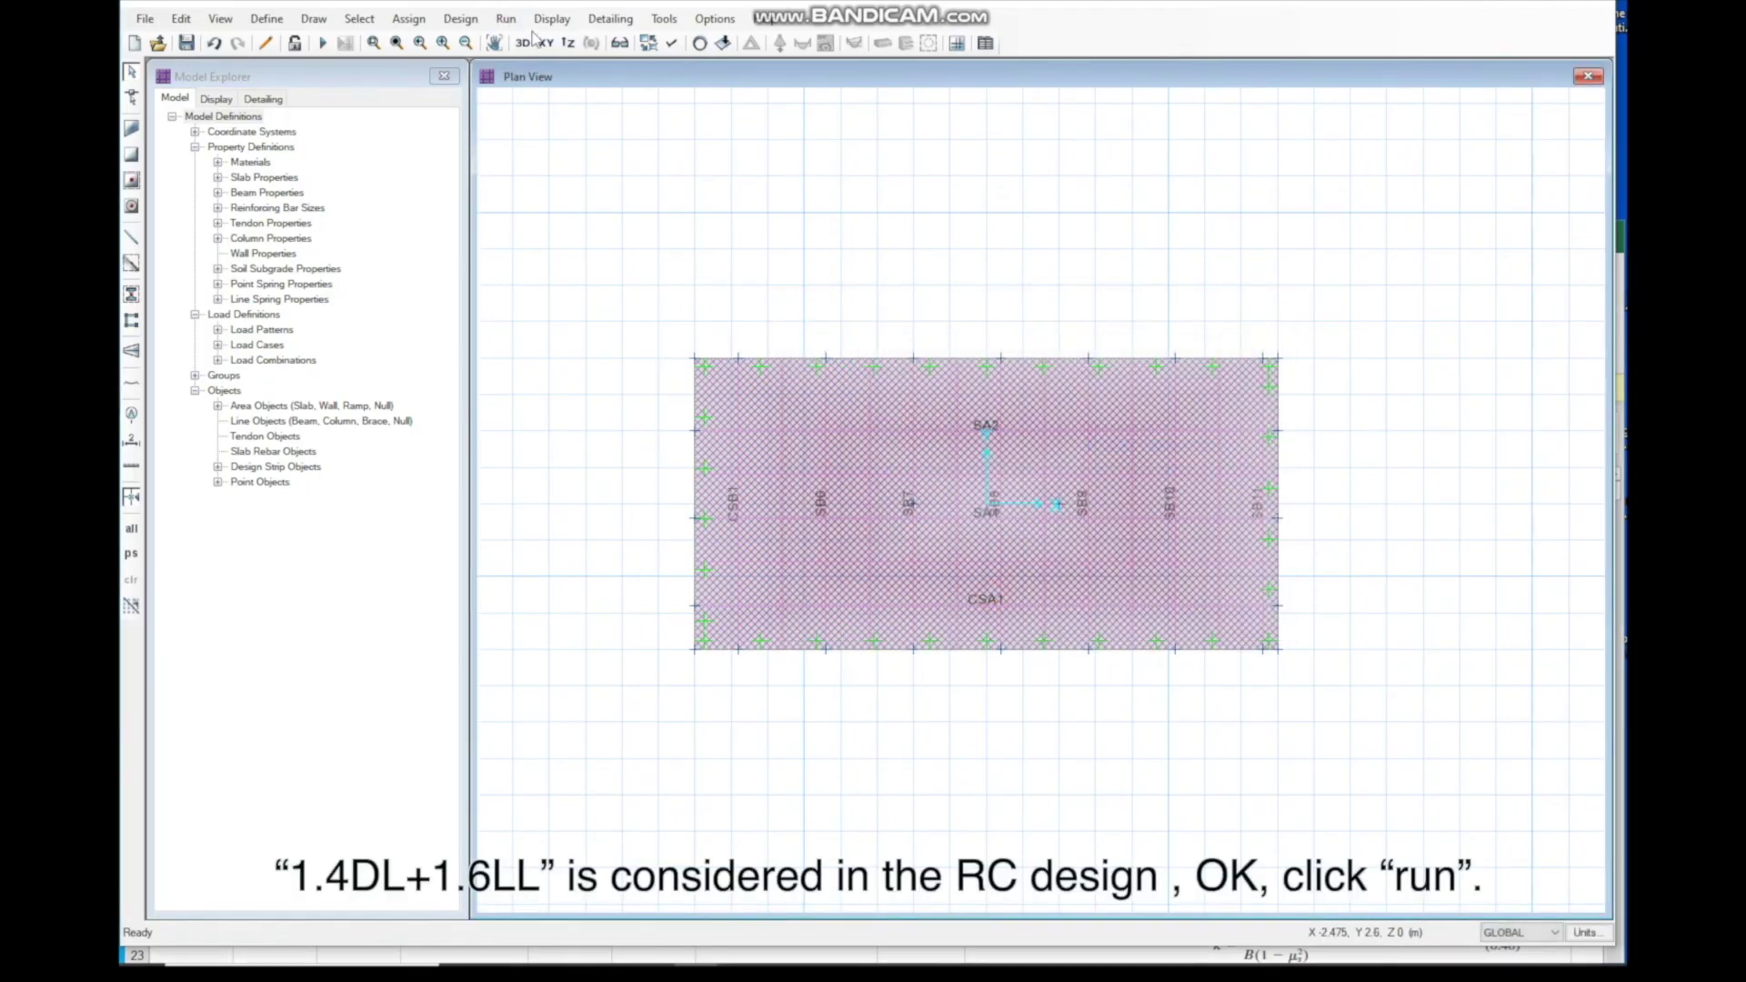
{"action": "left_click", "coordinate": [506, 19]}
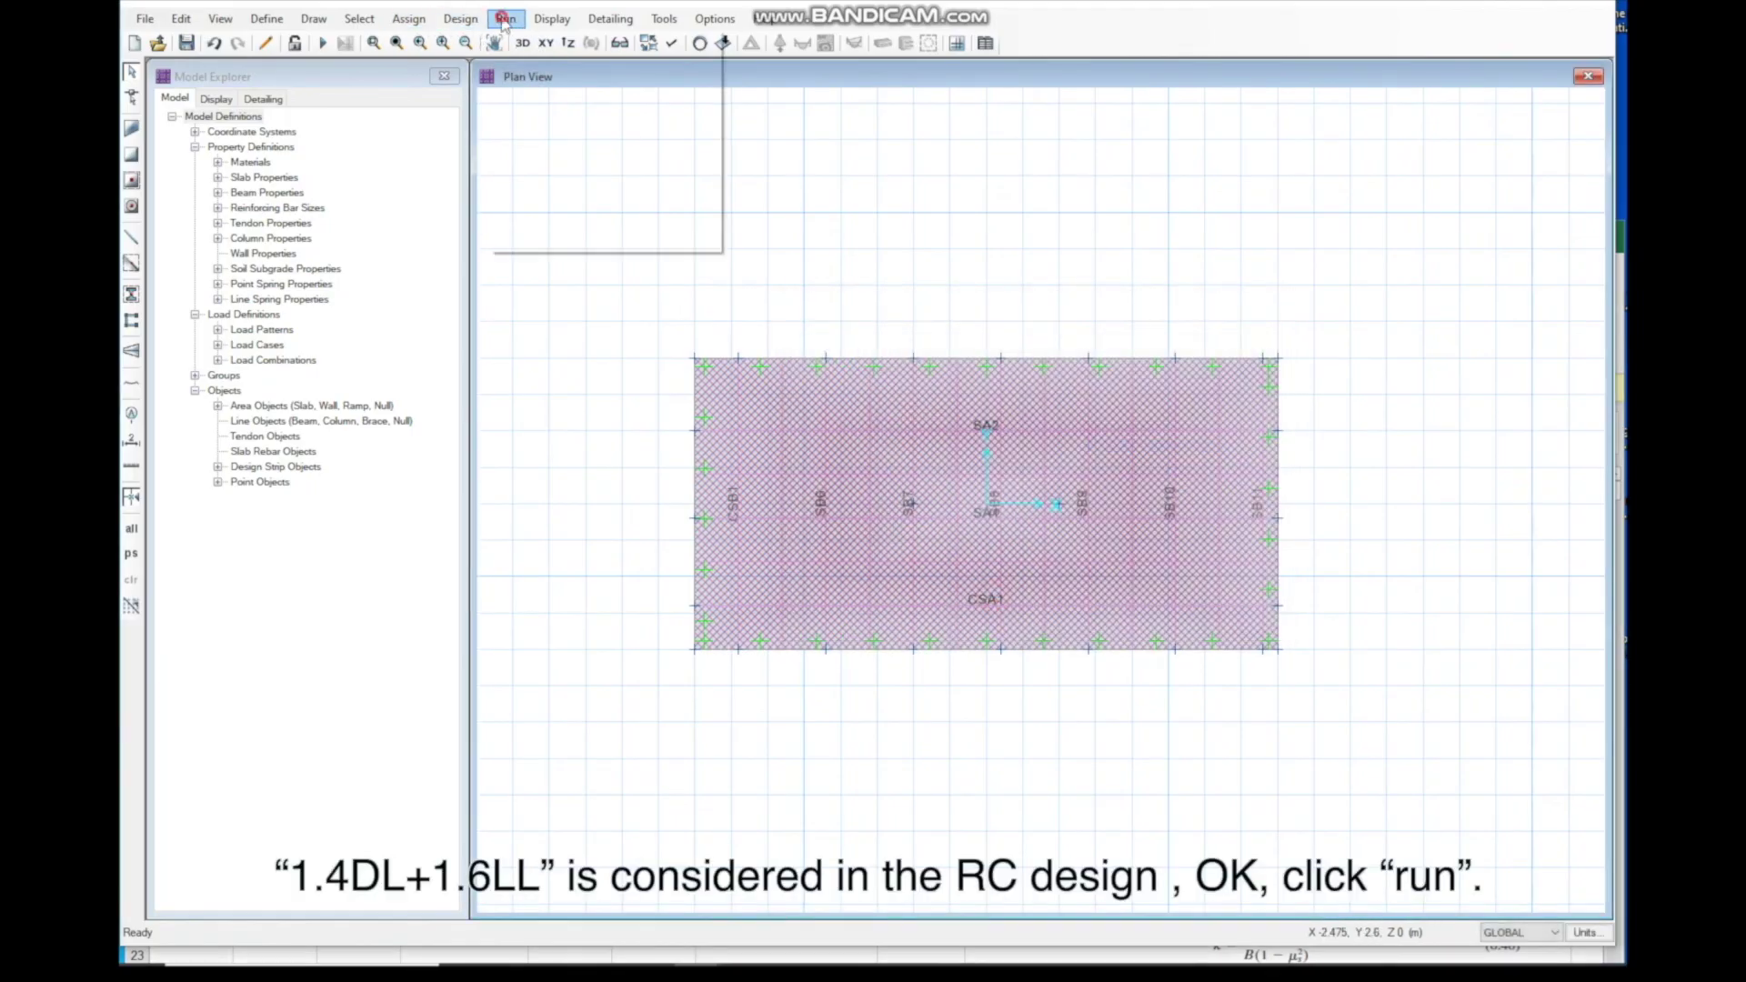
{"action": "left_click", "coordinate": [582, 67]}
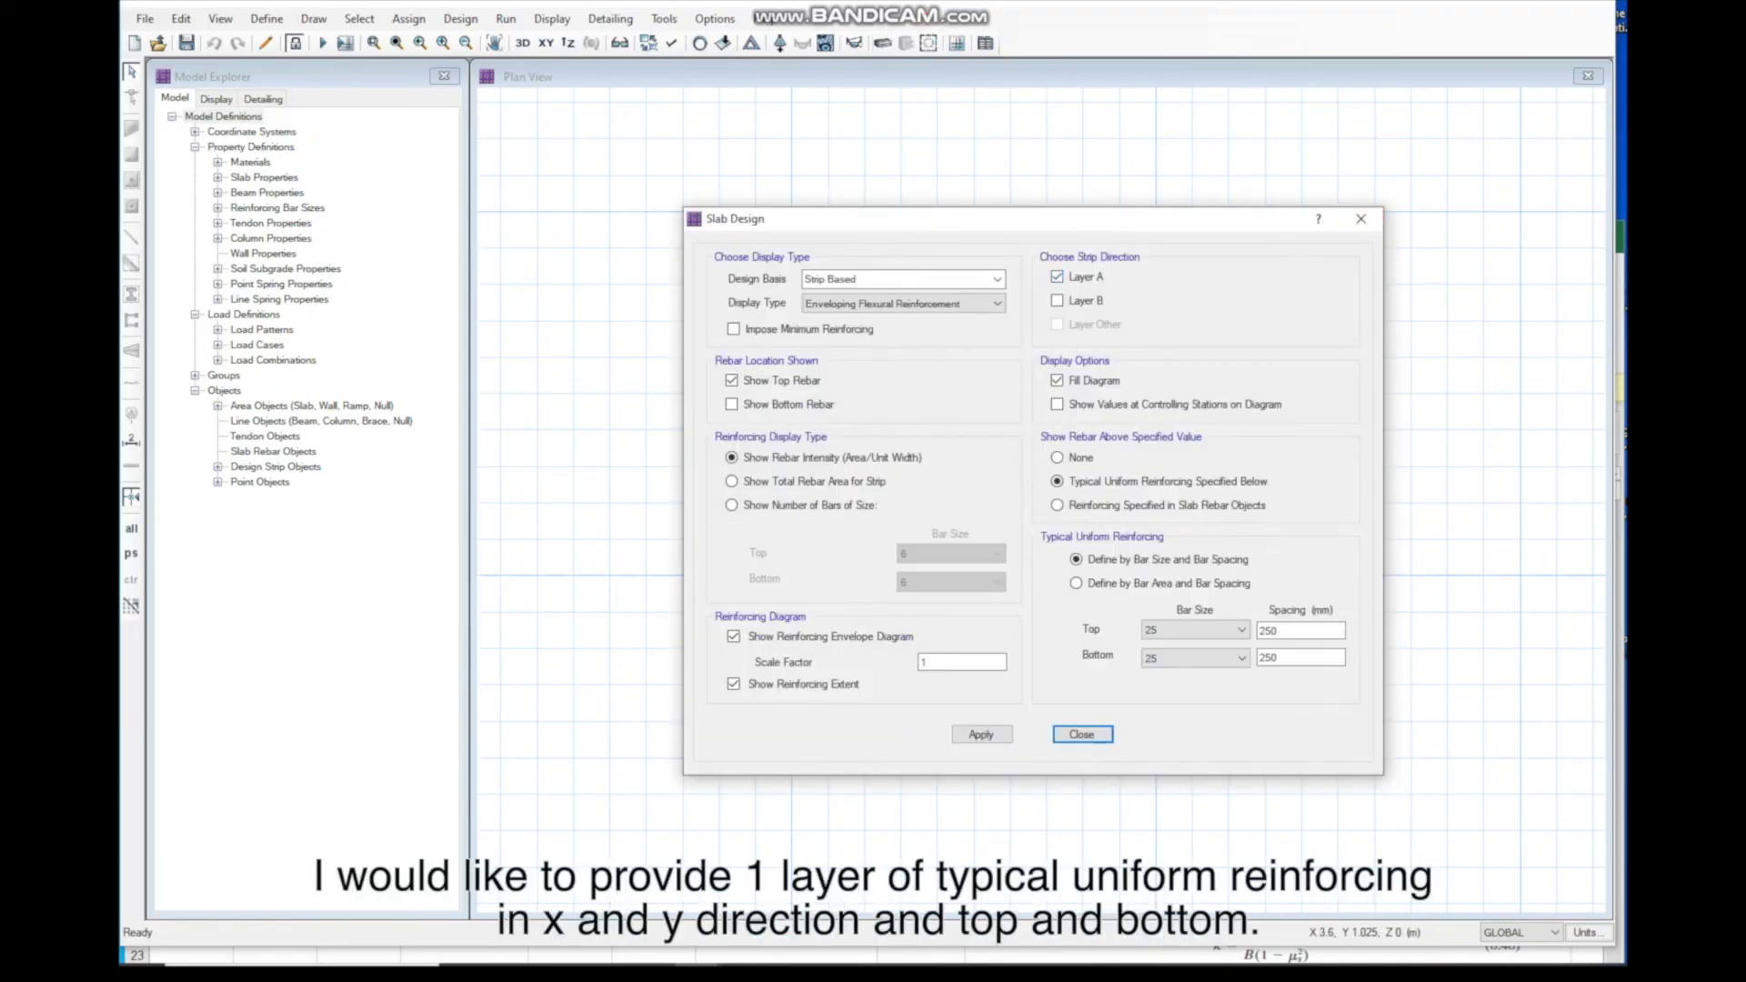
Step: Set the strip-based slab design display to include top and bottom rebar for both layers A and B
{"action": "left_click", "coordinate": [924, 280]}
{"action": "left_click", "coordinate": [994, 284]}
{"action": "left_click", "coordinate": [994, 284]}
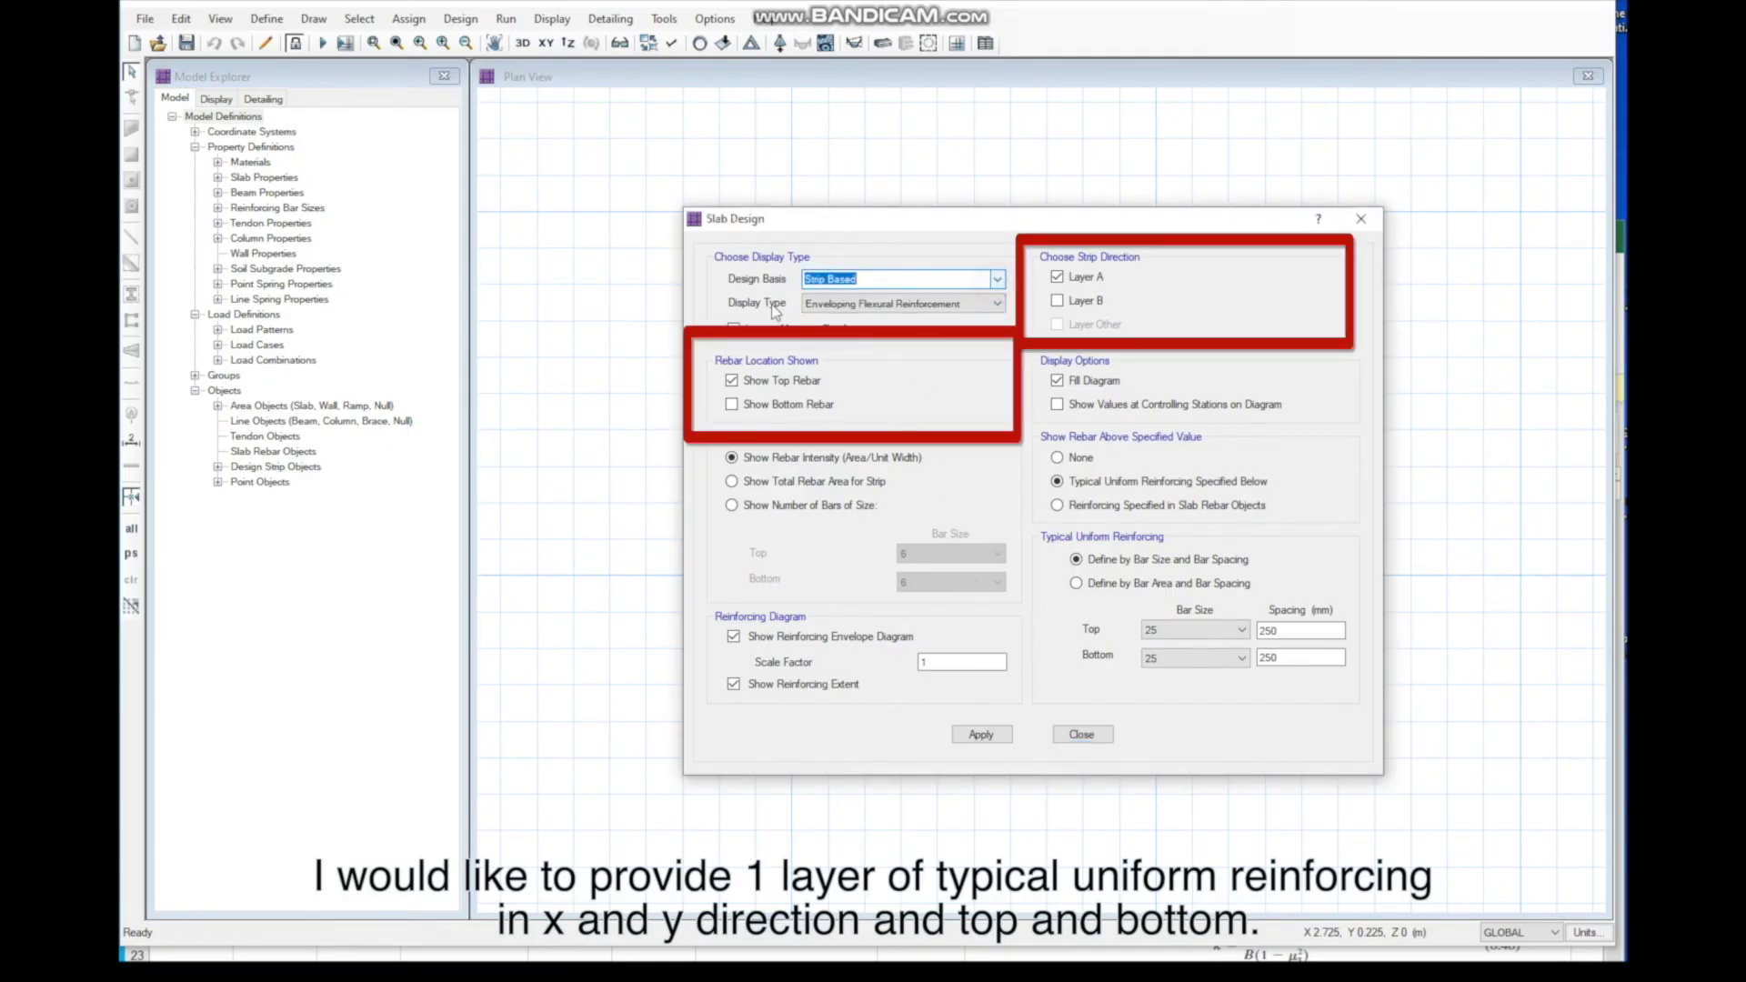
{"action": "left_click", "coordinate": [778, 405]}
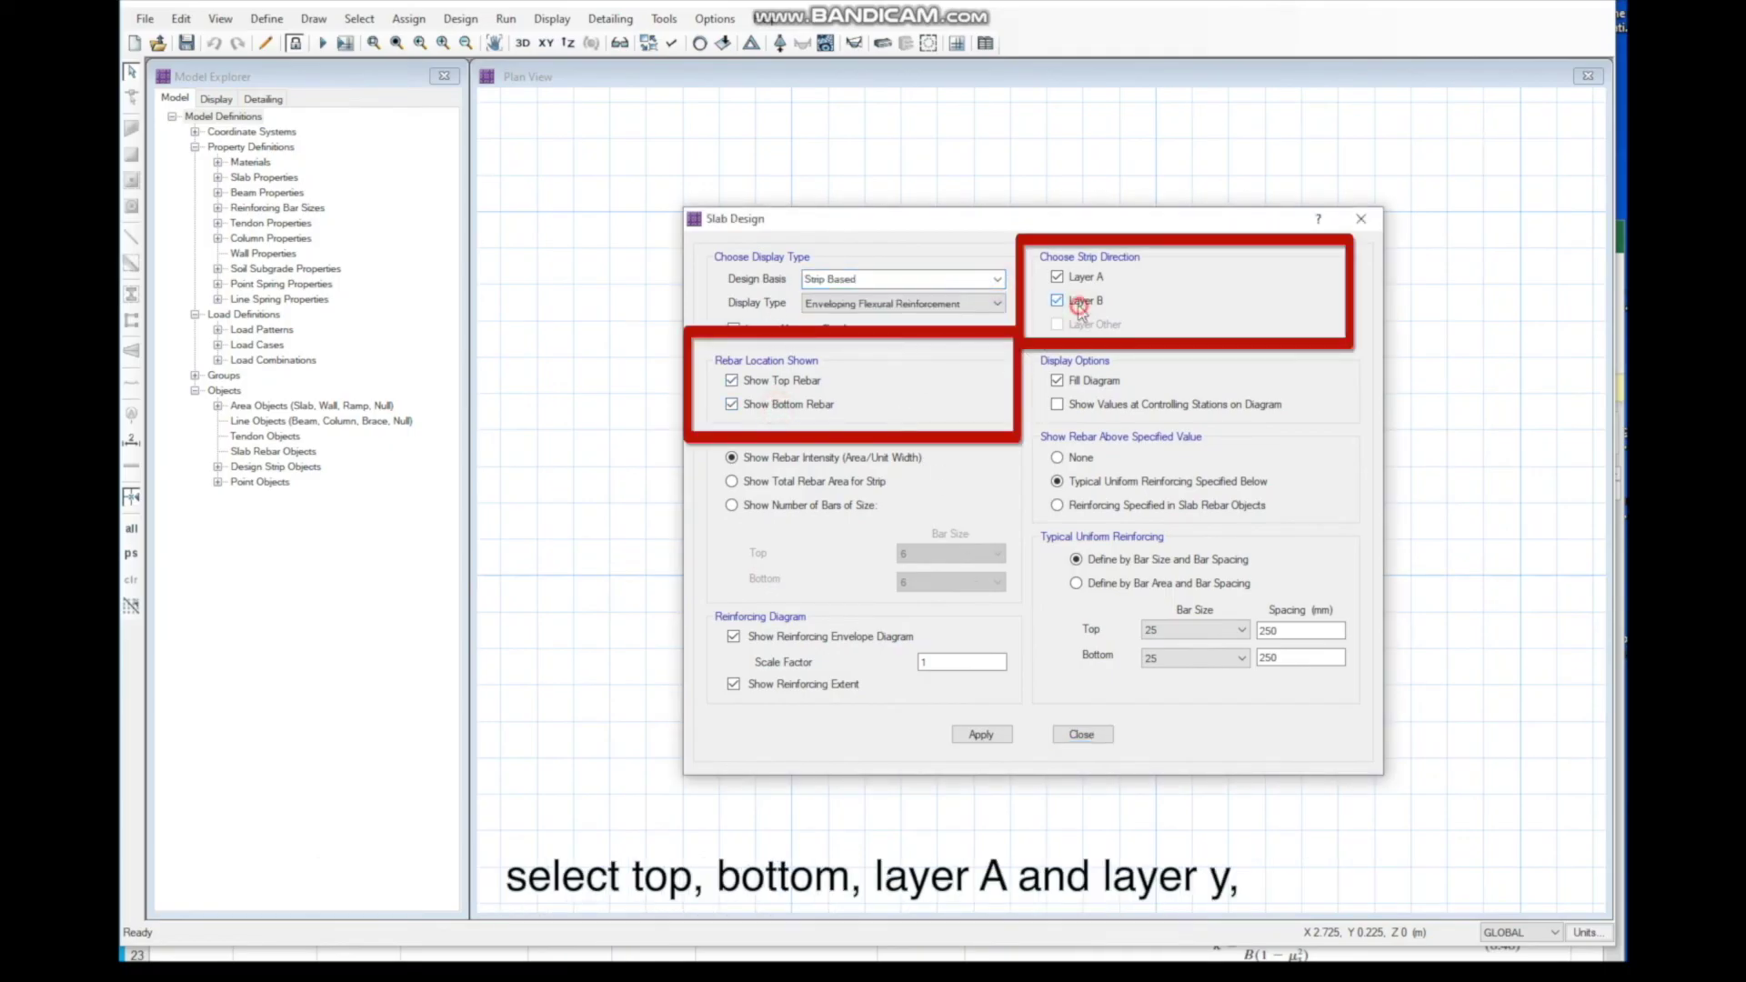
{"action": "left_click_drag", "start_coordinate": [936, 227], "coordinate": [382, 228]}
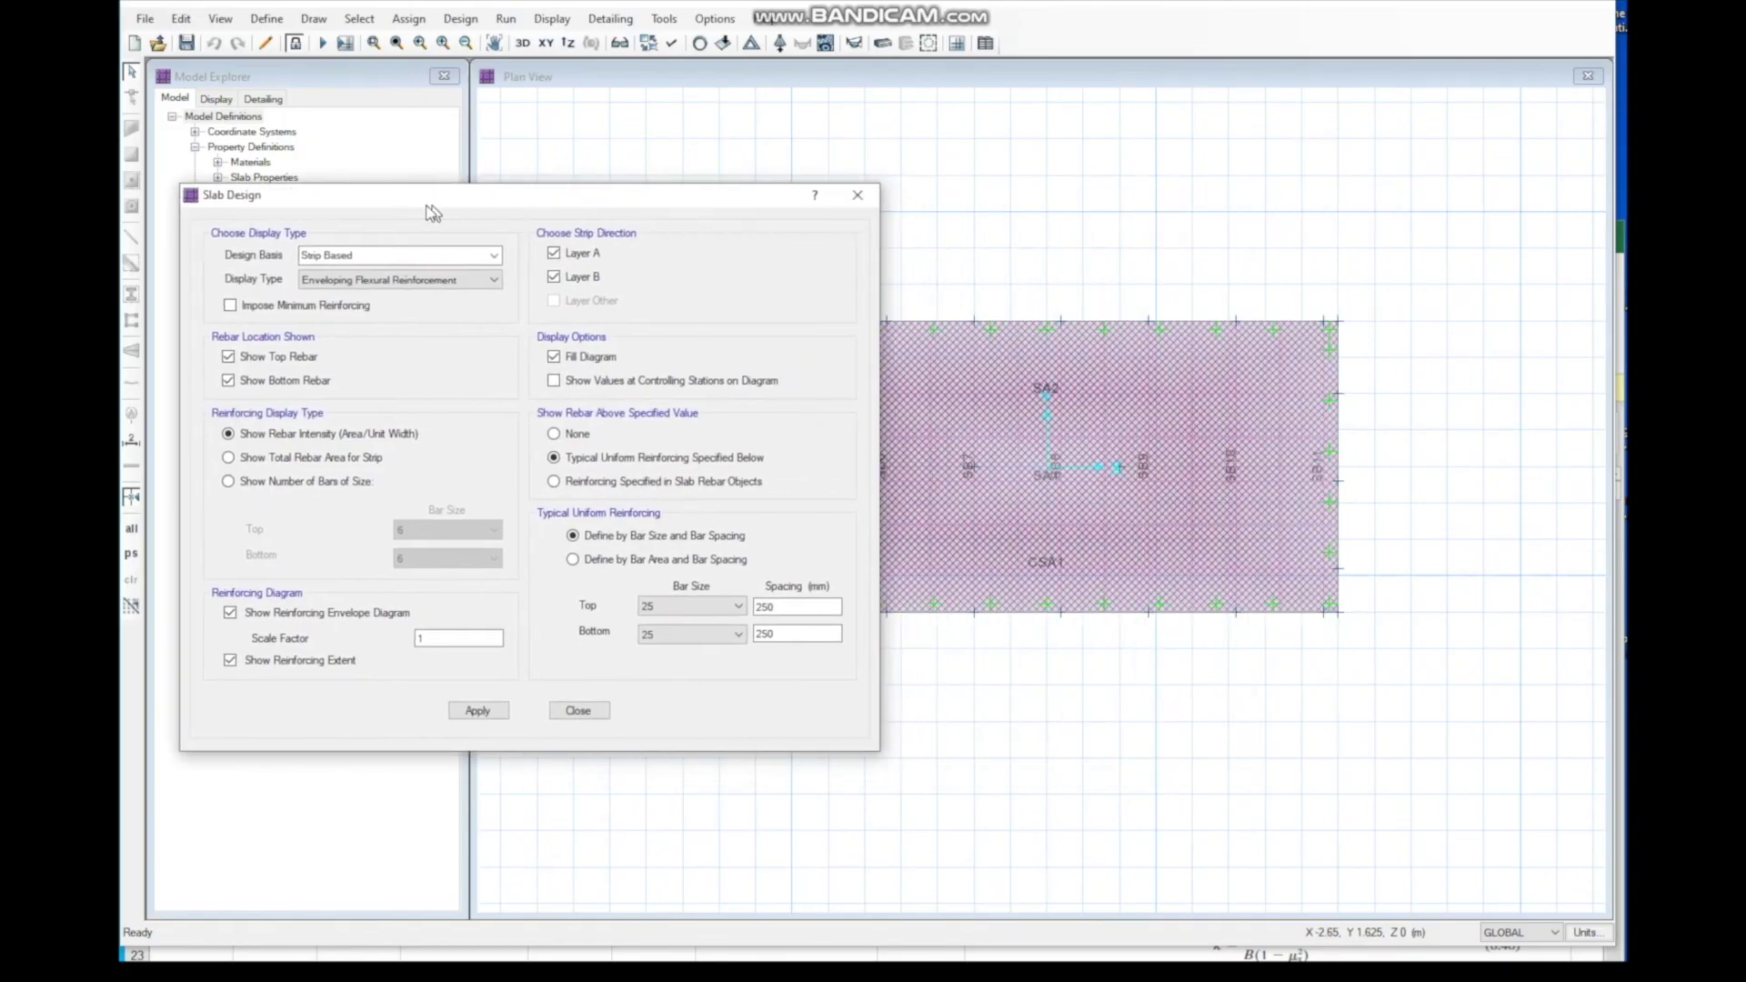
Step: Set the typical uniform reinforcing to bar size 10 at 200 mm spacing, top and bottom, and apply it
{"action": "double_click", "coordinate": [746, 621]}
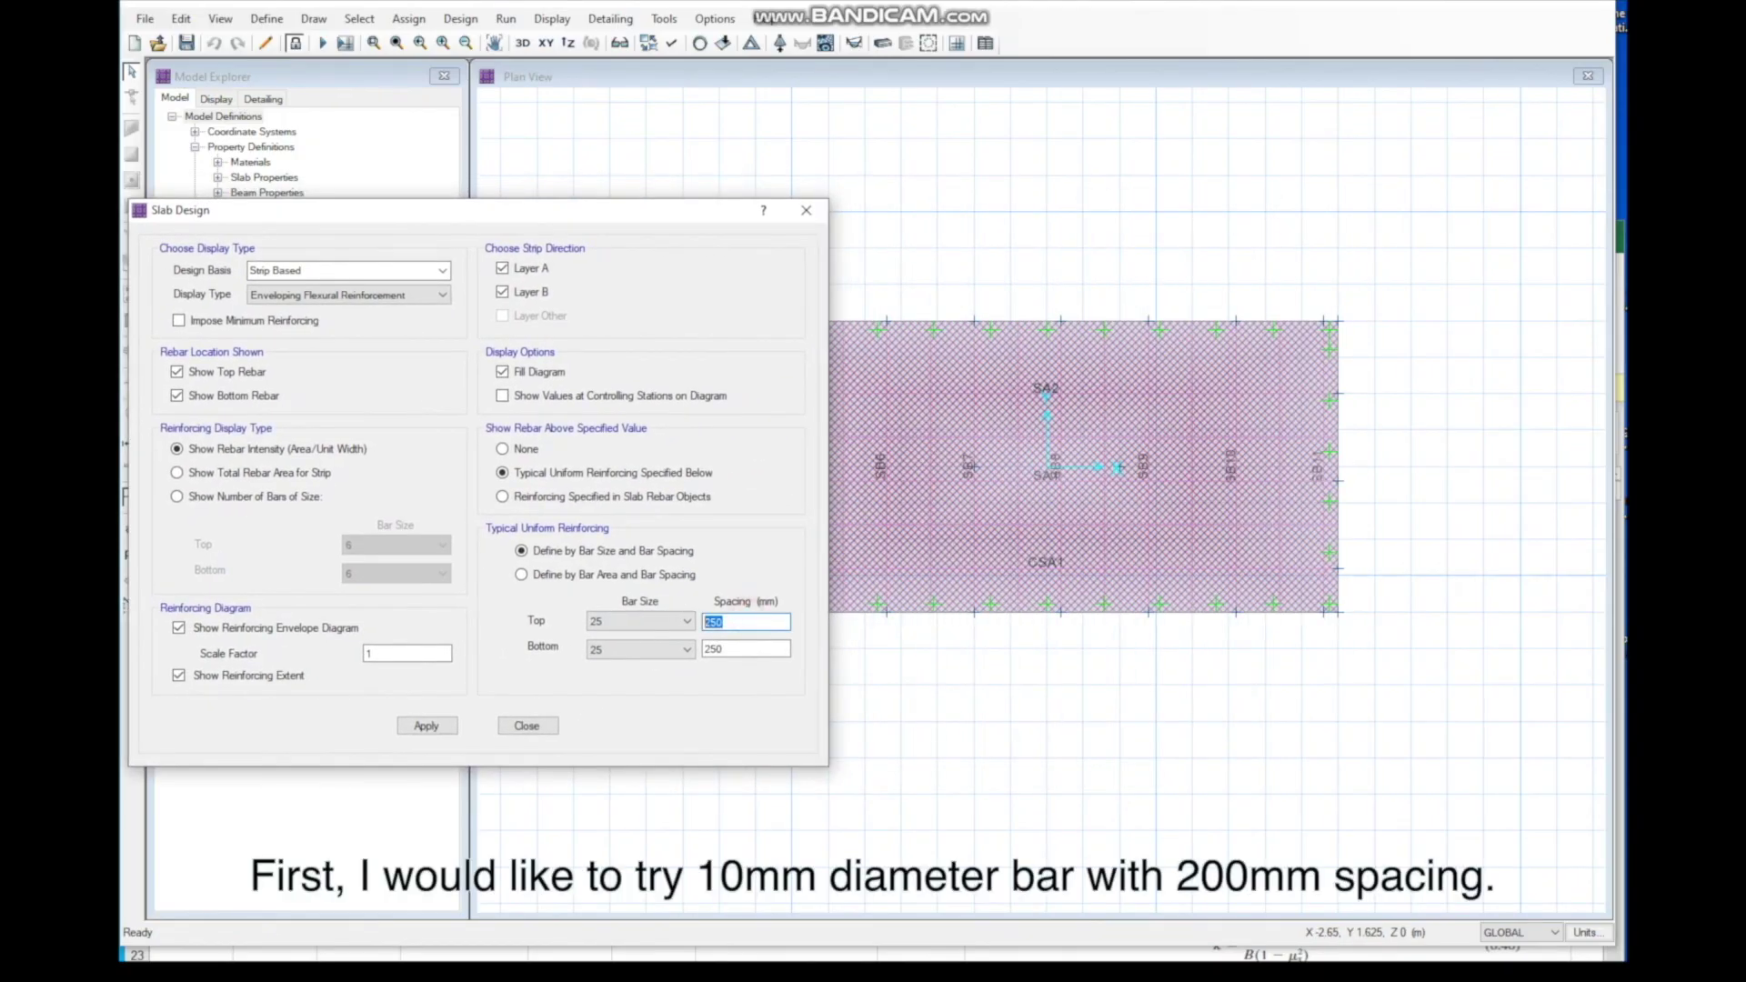
{"action": "type", "text": "200"}
{"action": "double_click", "coordinate": [749, 649]}
{"action": "type", "text": "200"}
{"action": "left_click", "coordinate": [641, 621]}
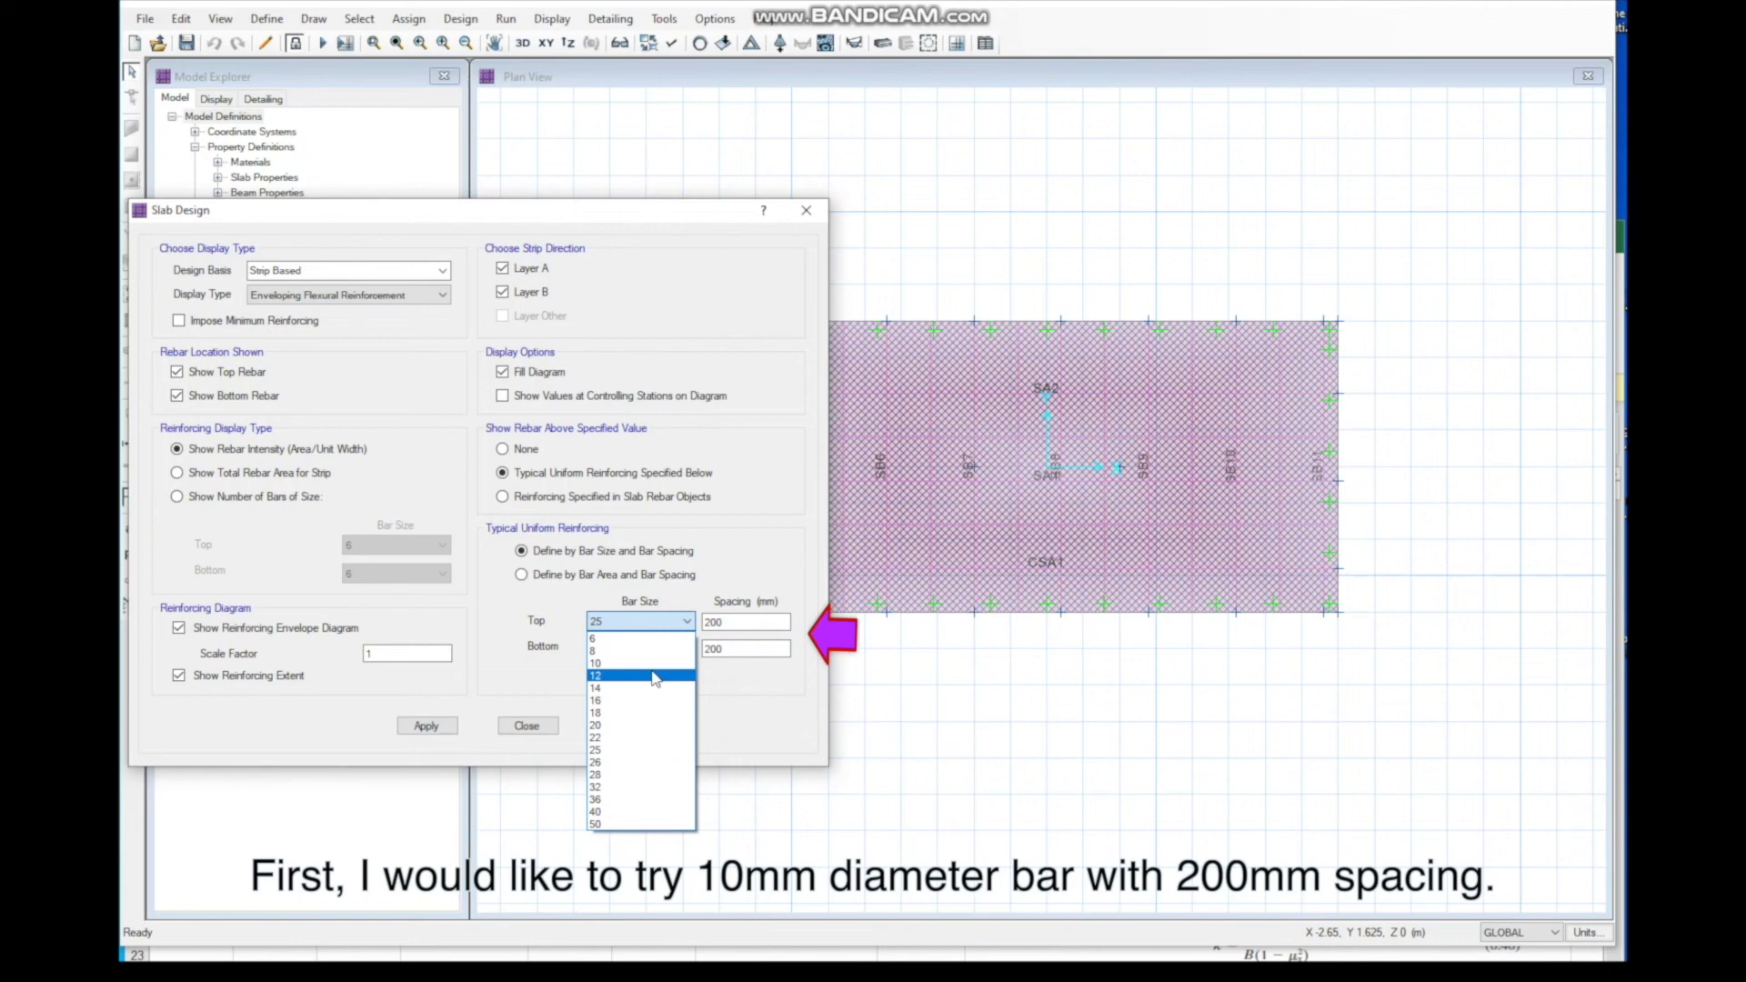
{"action": "left_click", "coordinate": [636, 666]}
{"action": "left_click", "coordinate": [636, 652]}
{"action": "left_click", "coordinate": [657, 653]}
{"action": "left_click", "coordinate": [661, 654]}
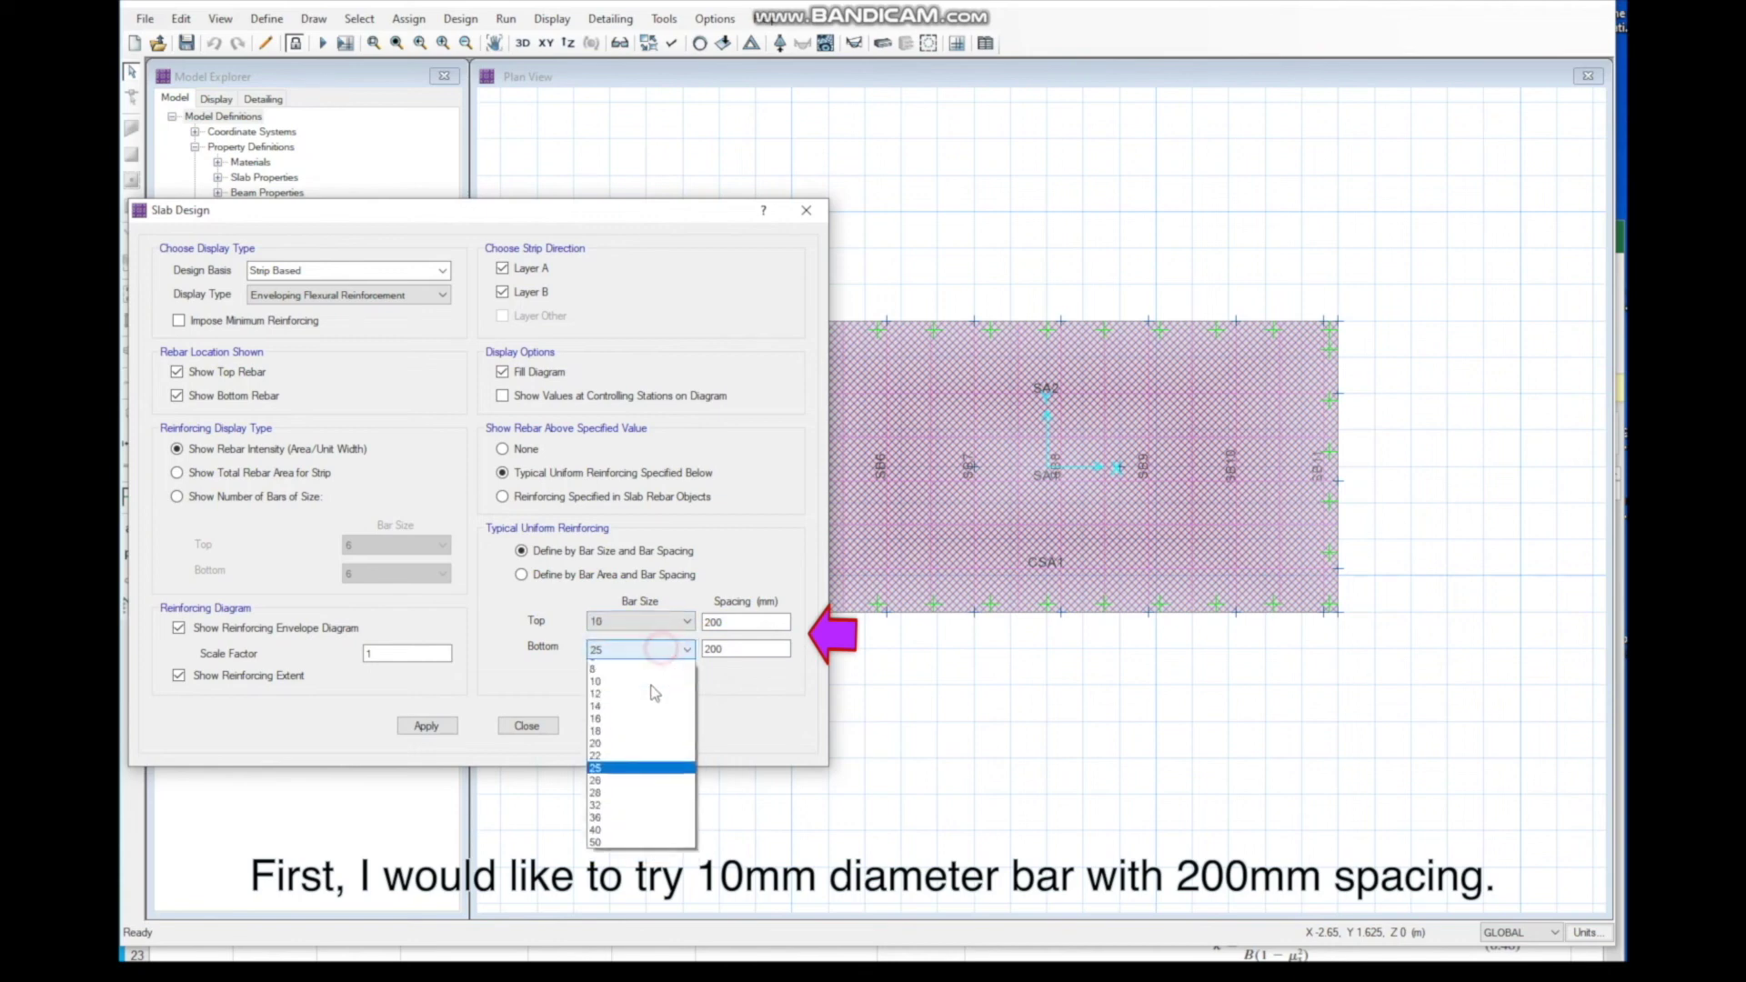
{"action": "left_click", "coordinate": [653, 697]}
{"action": "left_click", "coordinate": [426, 724]}
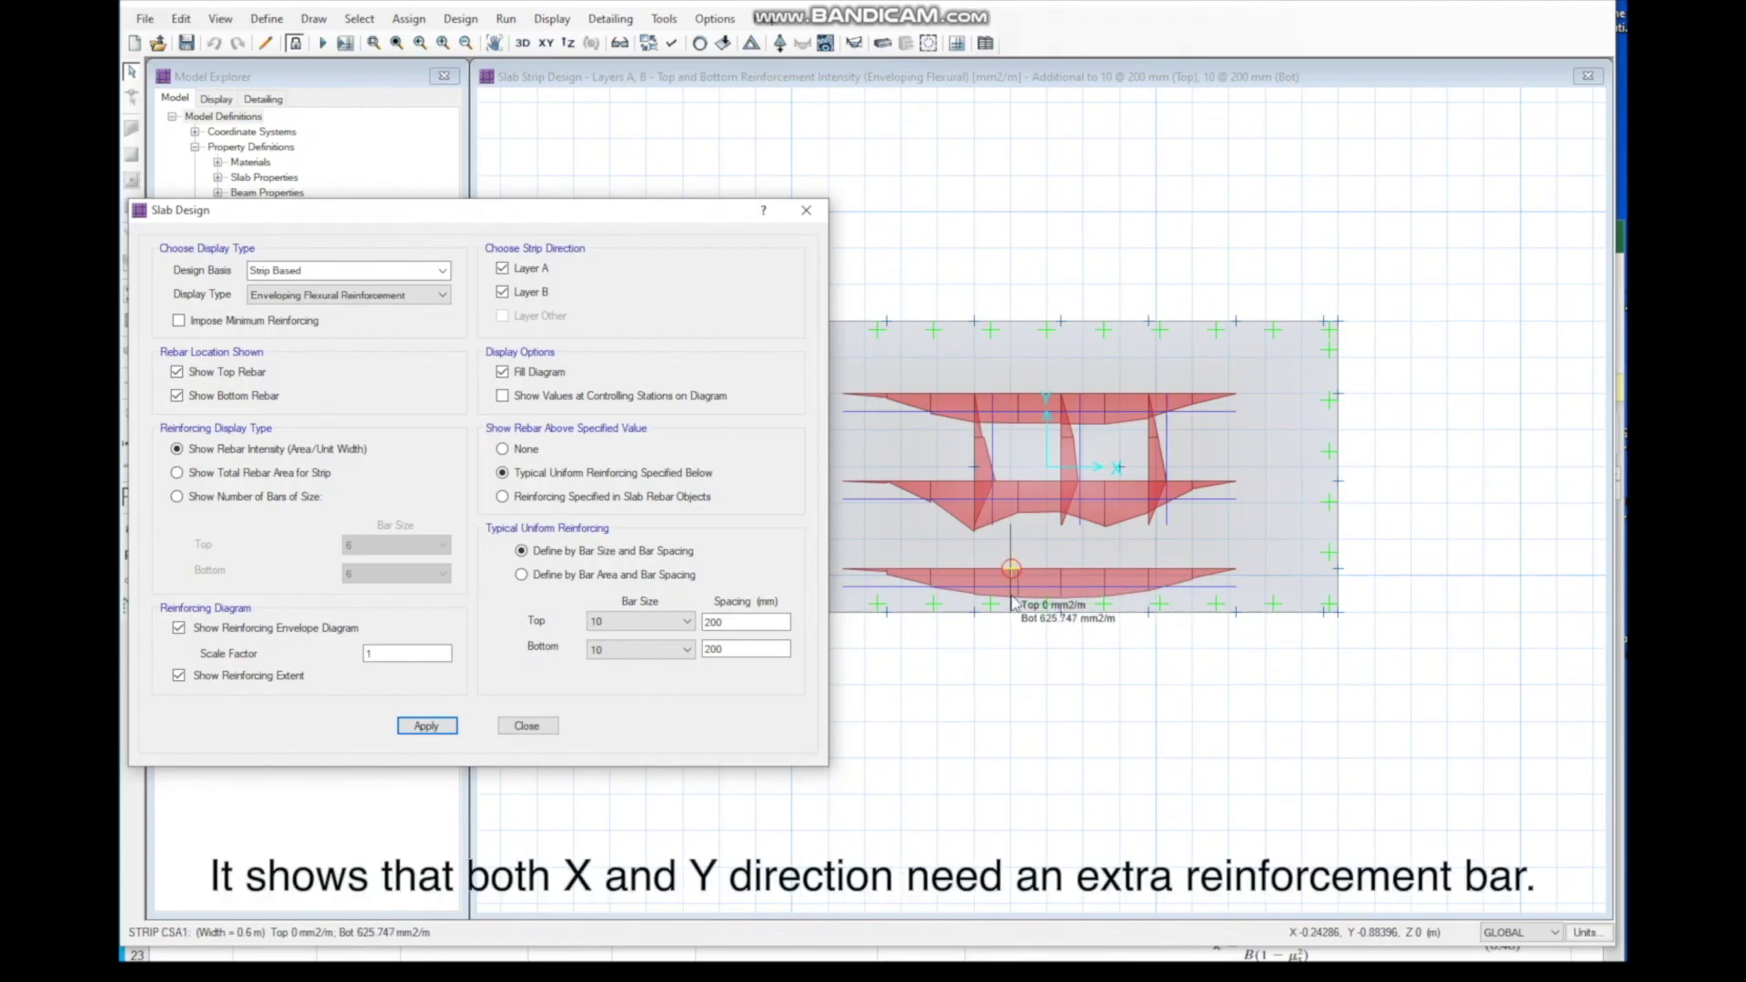
Step: Display the additional reinforcement required for layer A alone and for layer B alone
{"action": "left_click", "coordinate": [533, 291]}
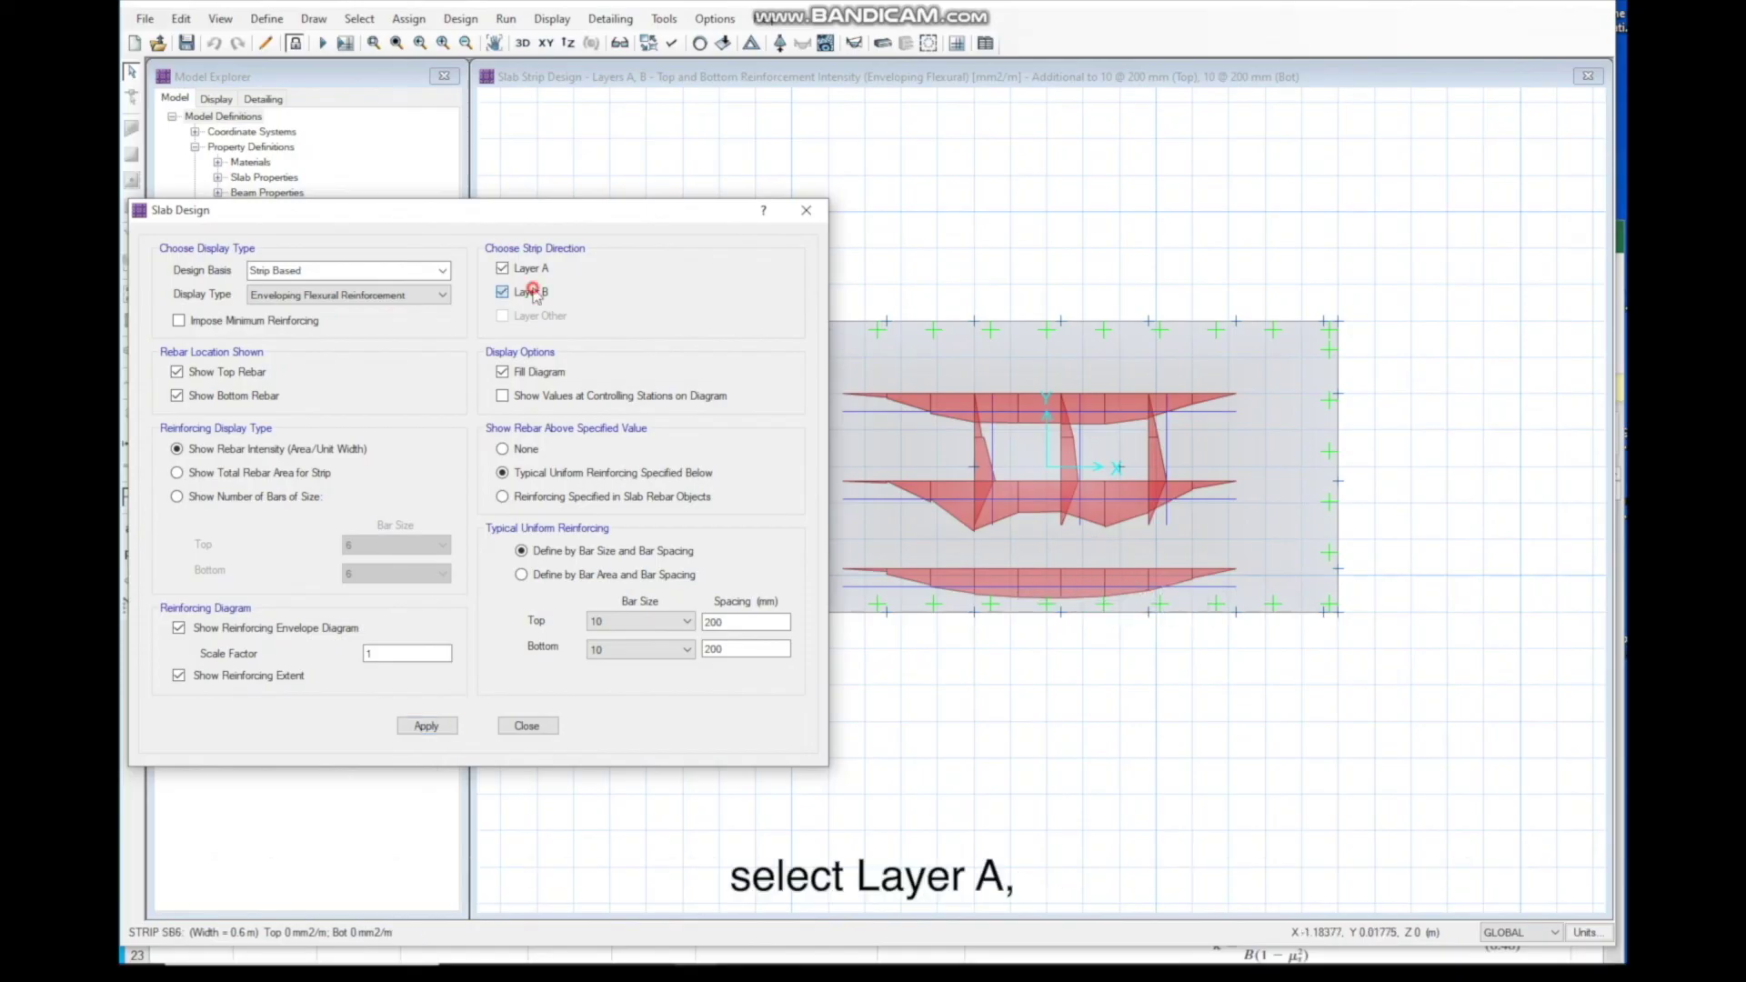
{"action": "left_click", "coordinate": [426, 725]}
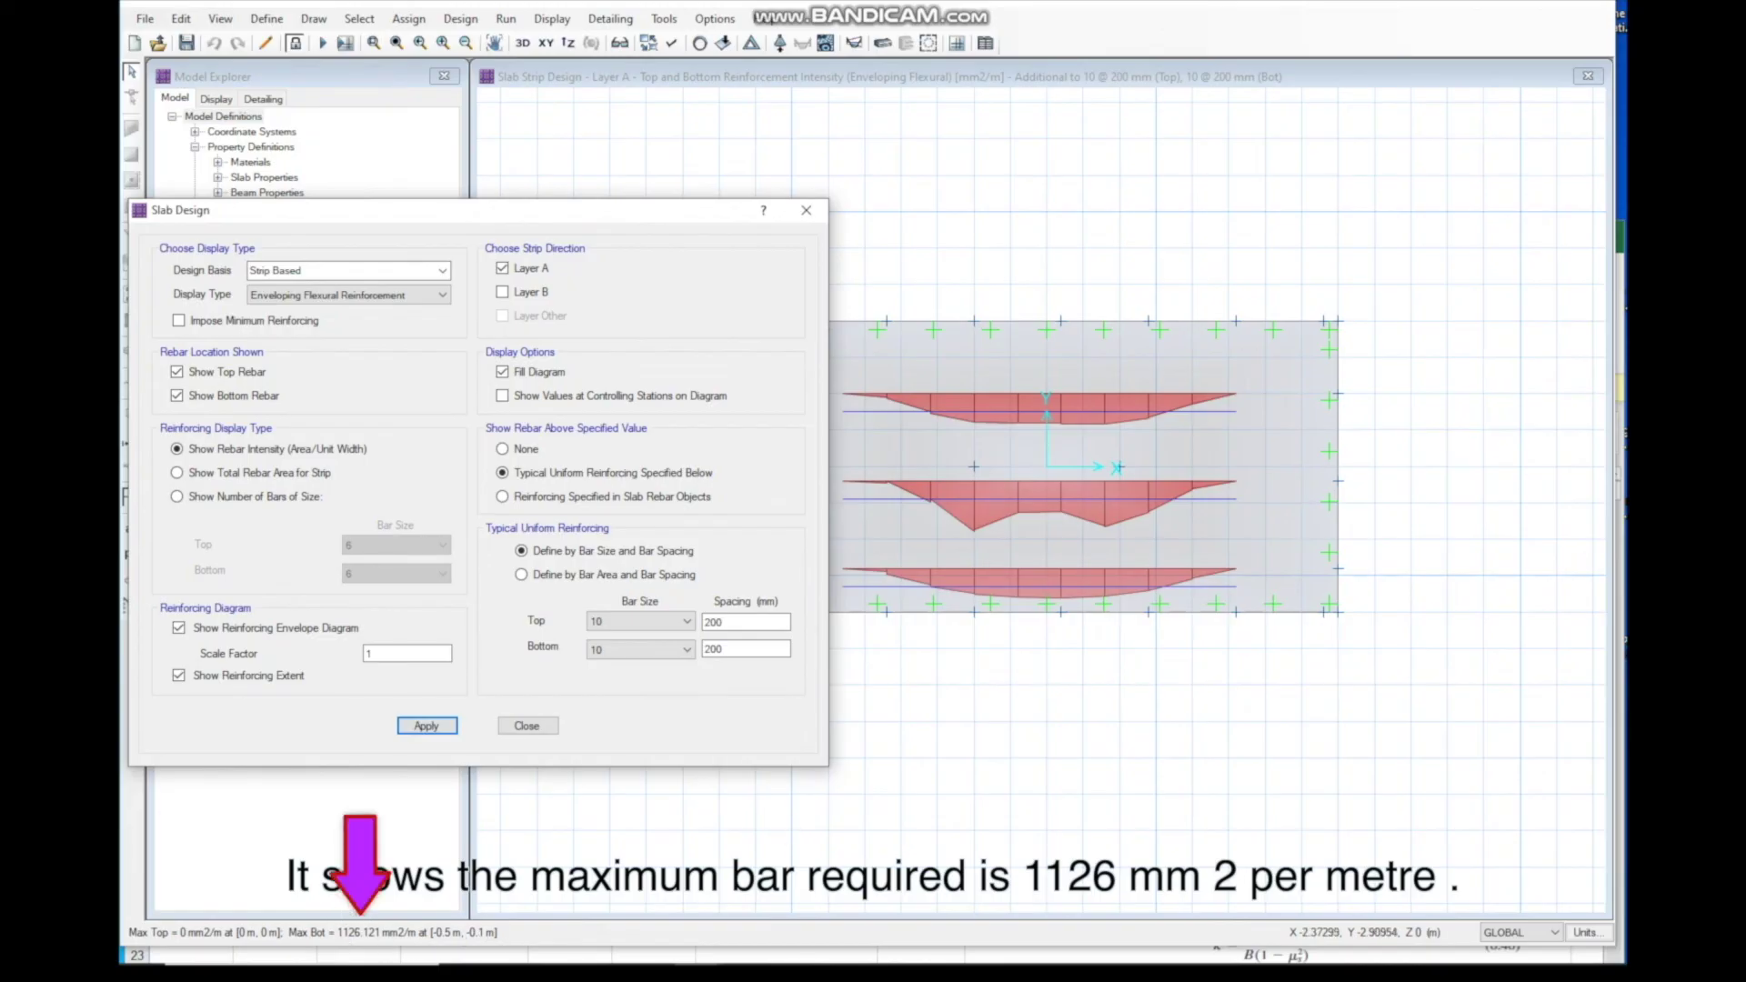
{"action": "left_click", "coordinate": [512, 292]}
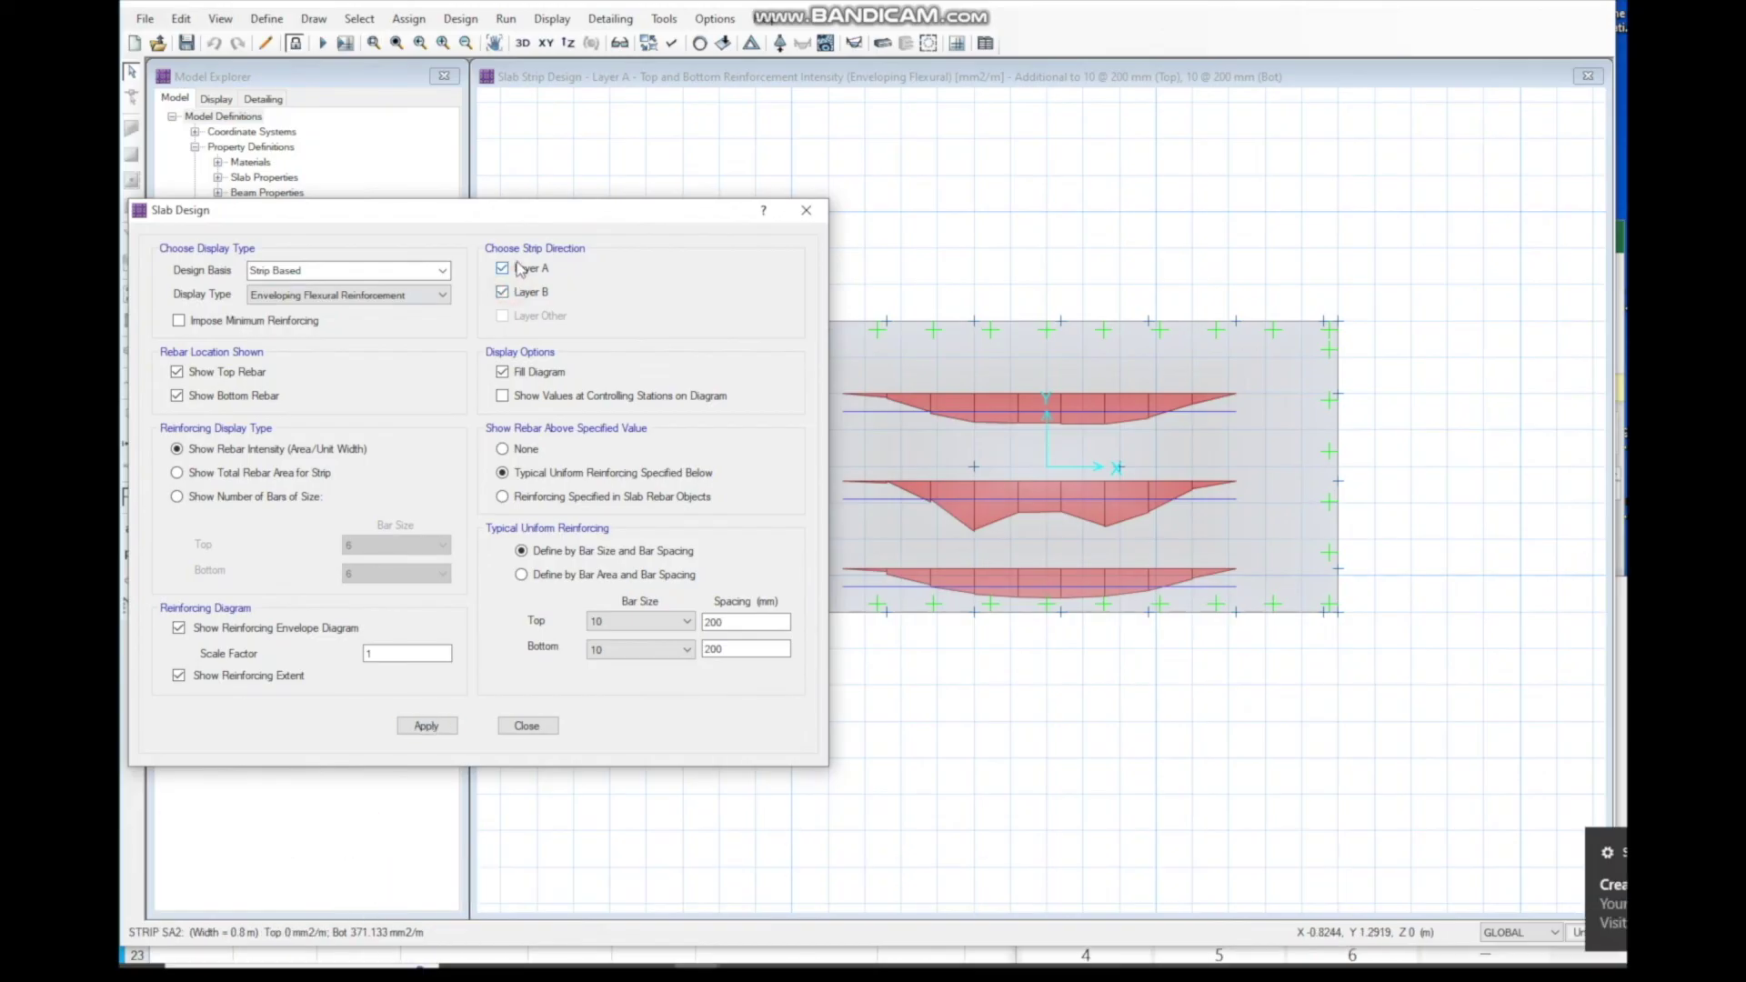
{"action": "left_click", "coordinate": [518, 268]}
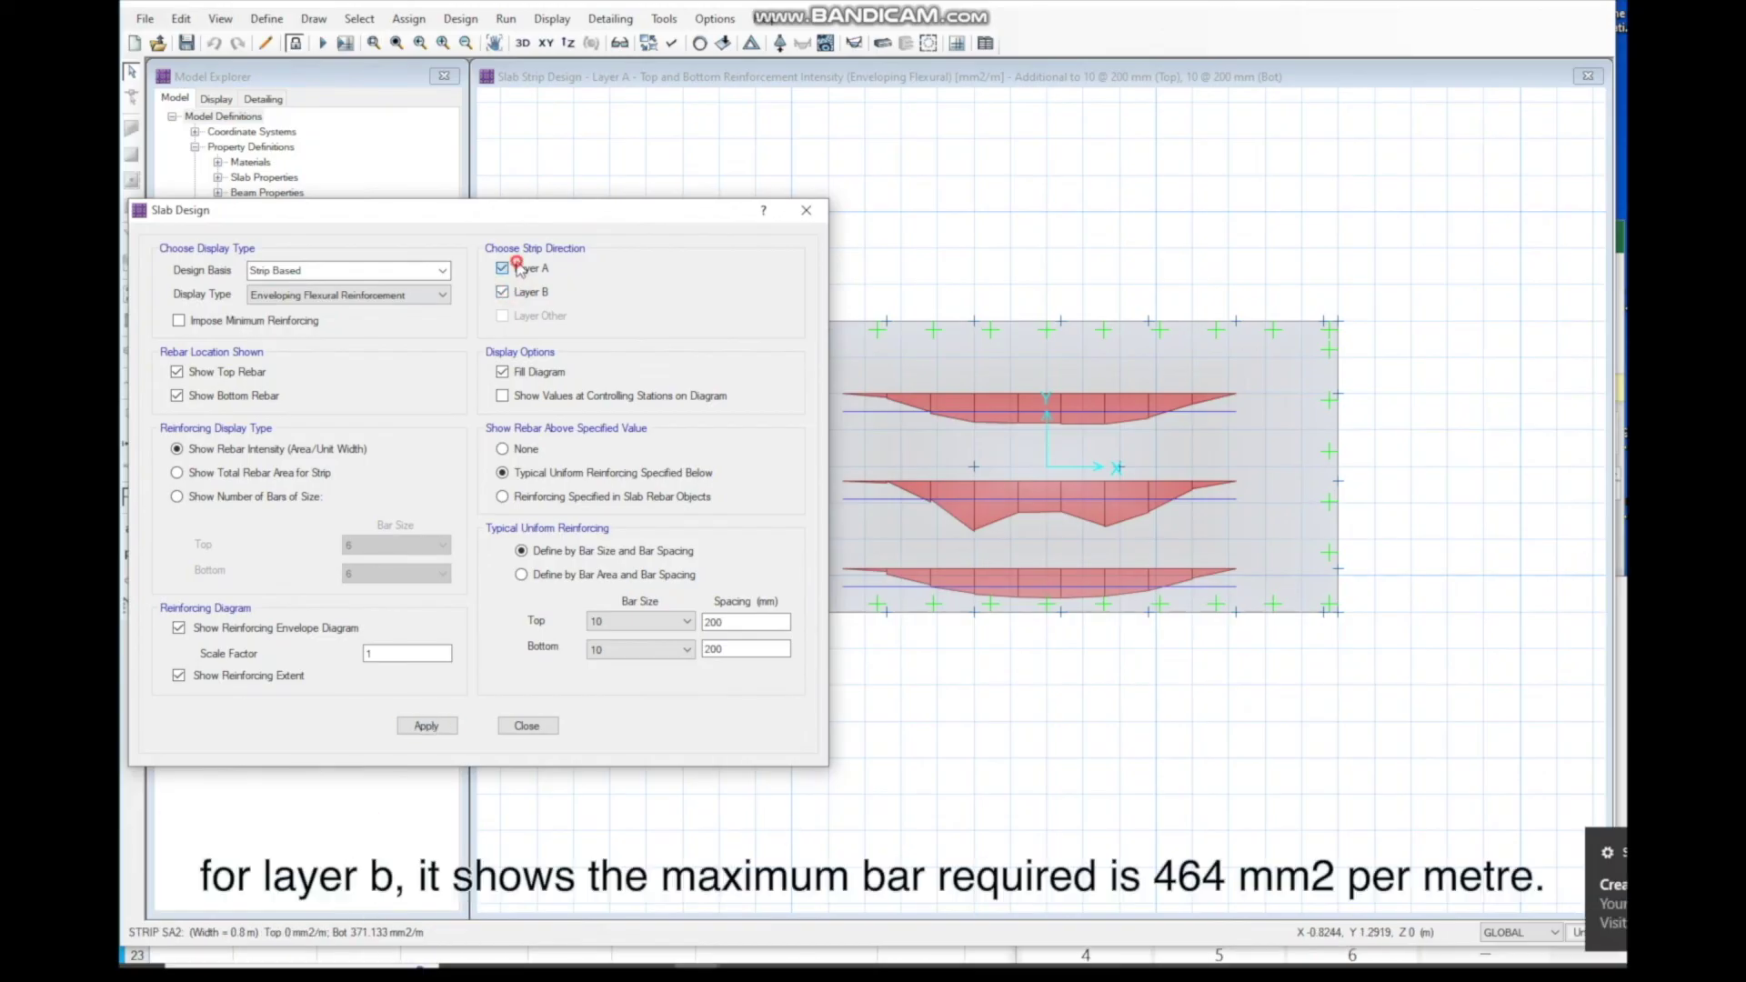
{"action": "left_click", "coordinate": [401, 727]}
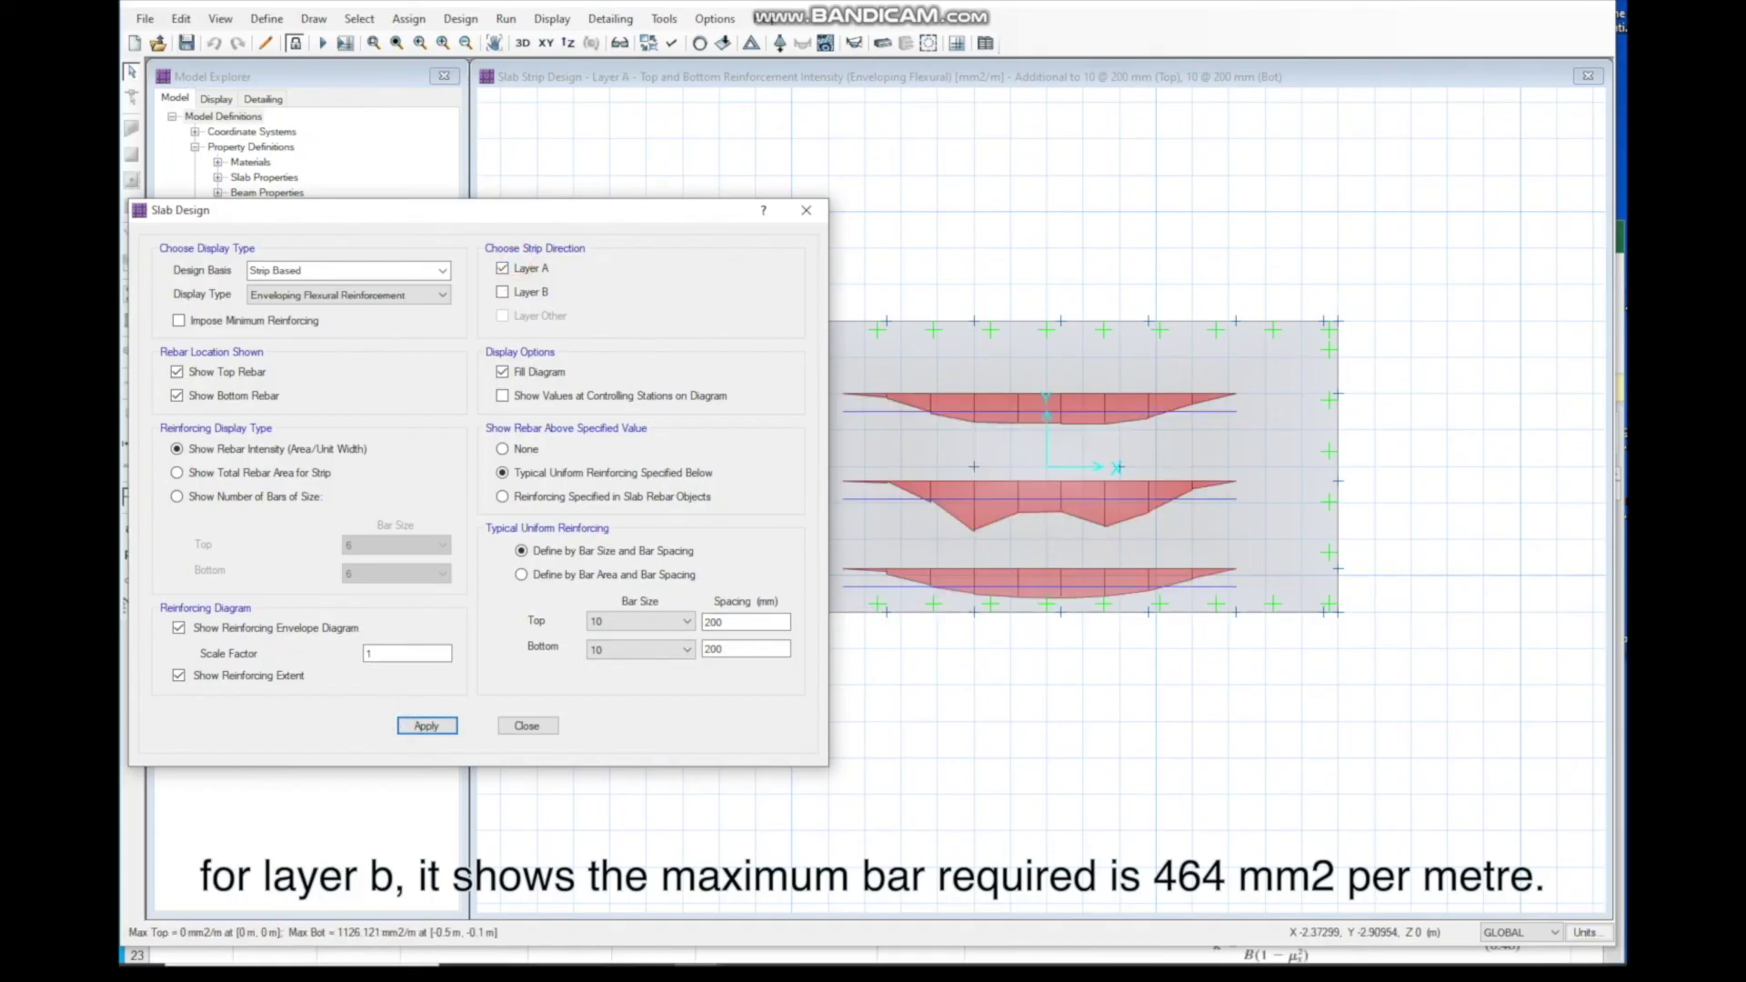
Step: In Calculator, compute the area per metre of 20 mm bars at 200 mm spacing as 20² × 3.14 ÷ 4 × 5
{"action": "left_click_drag", "start_coordinate": [1243, 357], "coordinate": [1156, 267]}
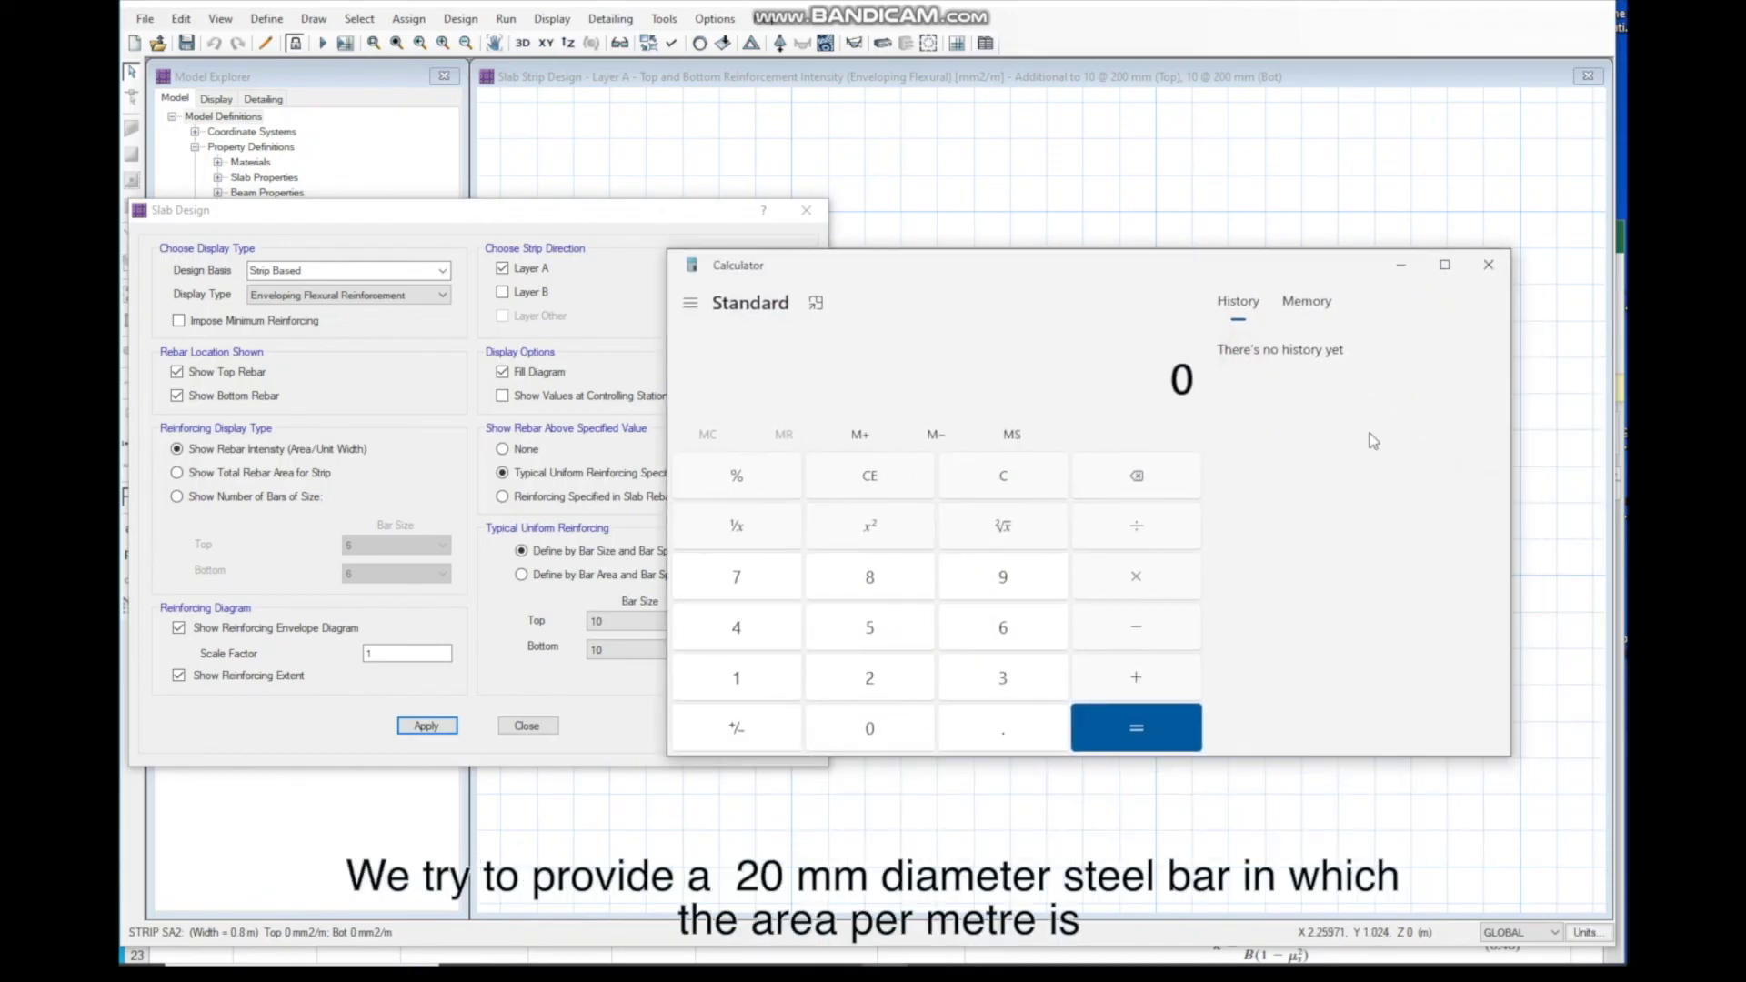
{"action": "left_click", "coordinate": [873, 724]}
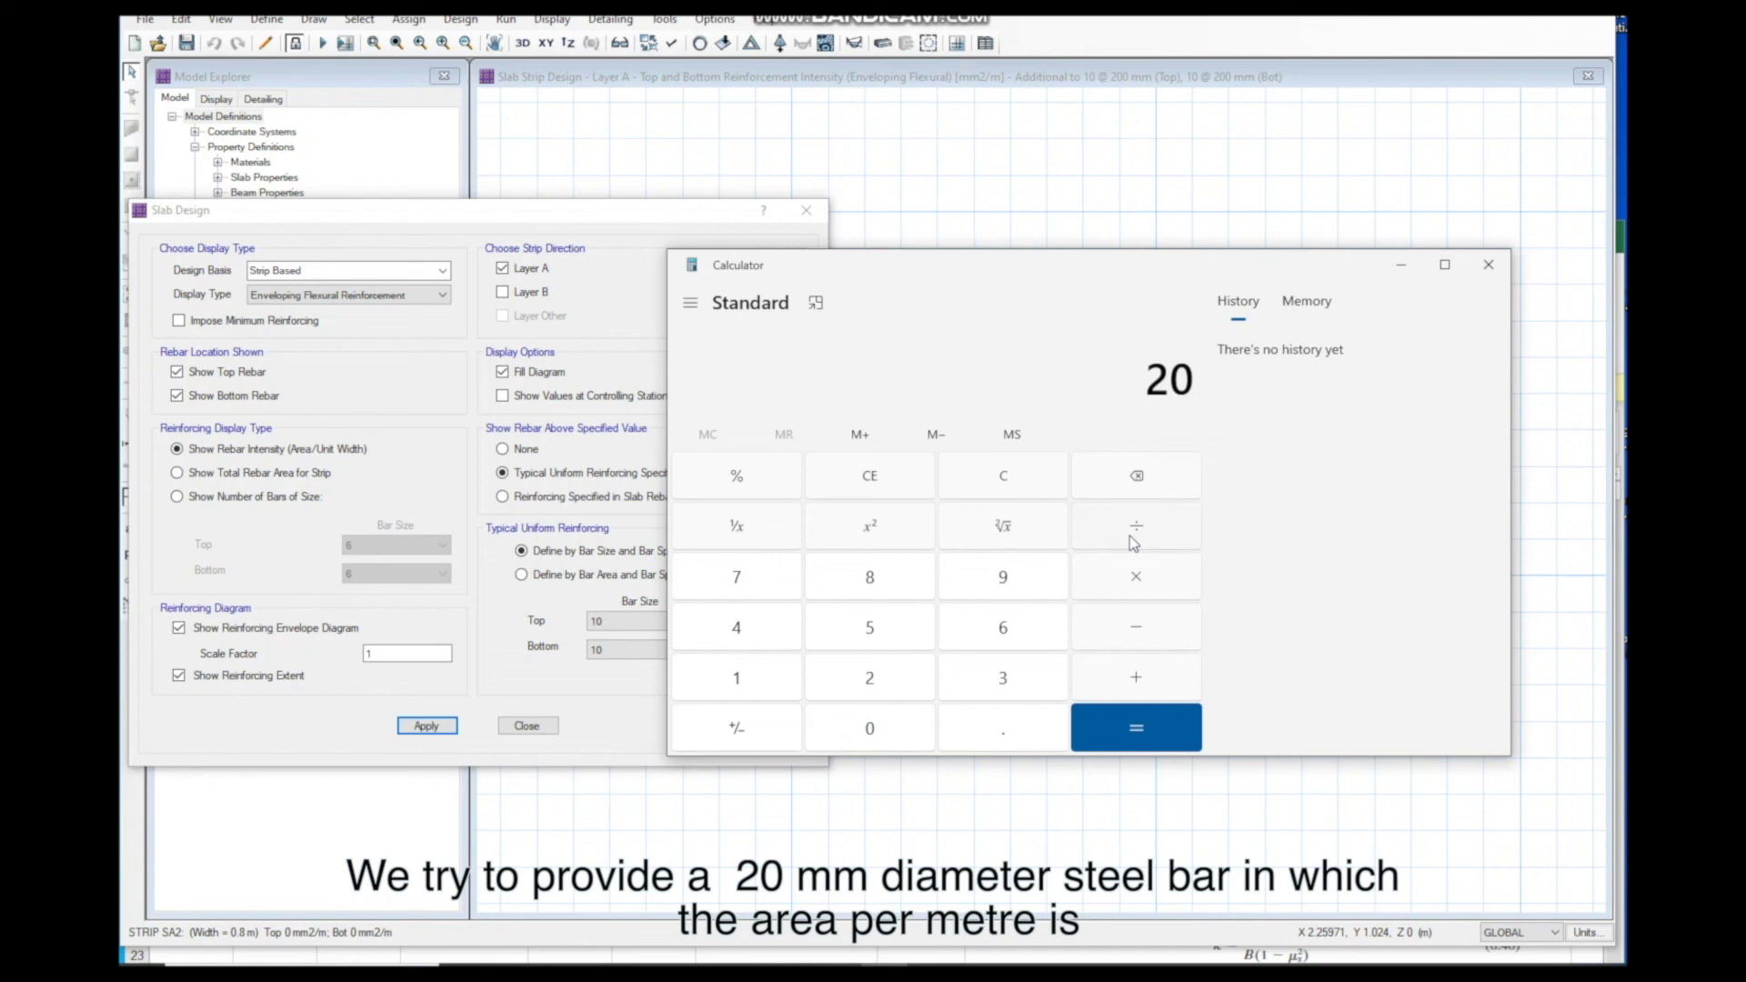
{"action": "left_click", "coordinate": [894, 531]}
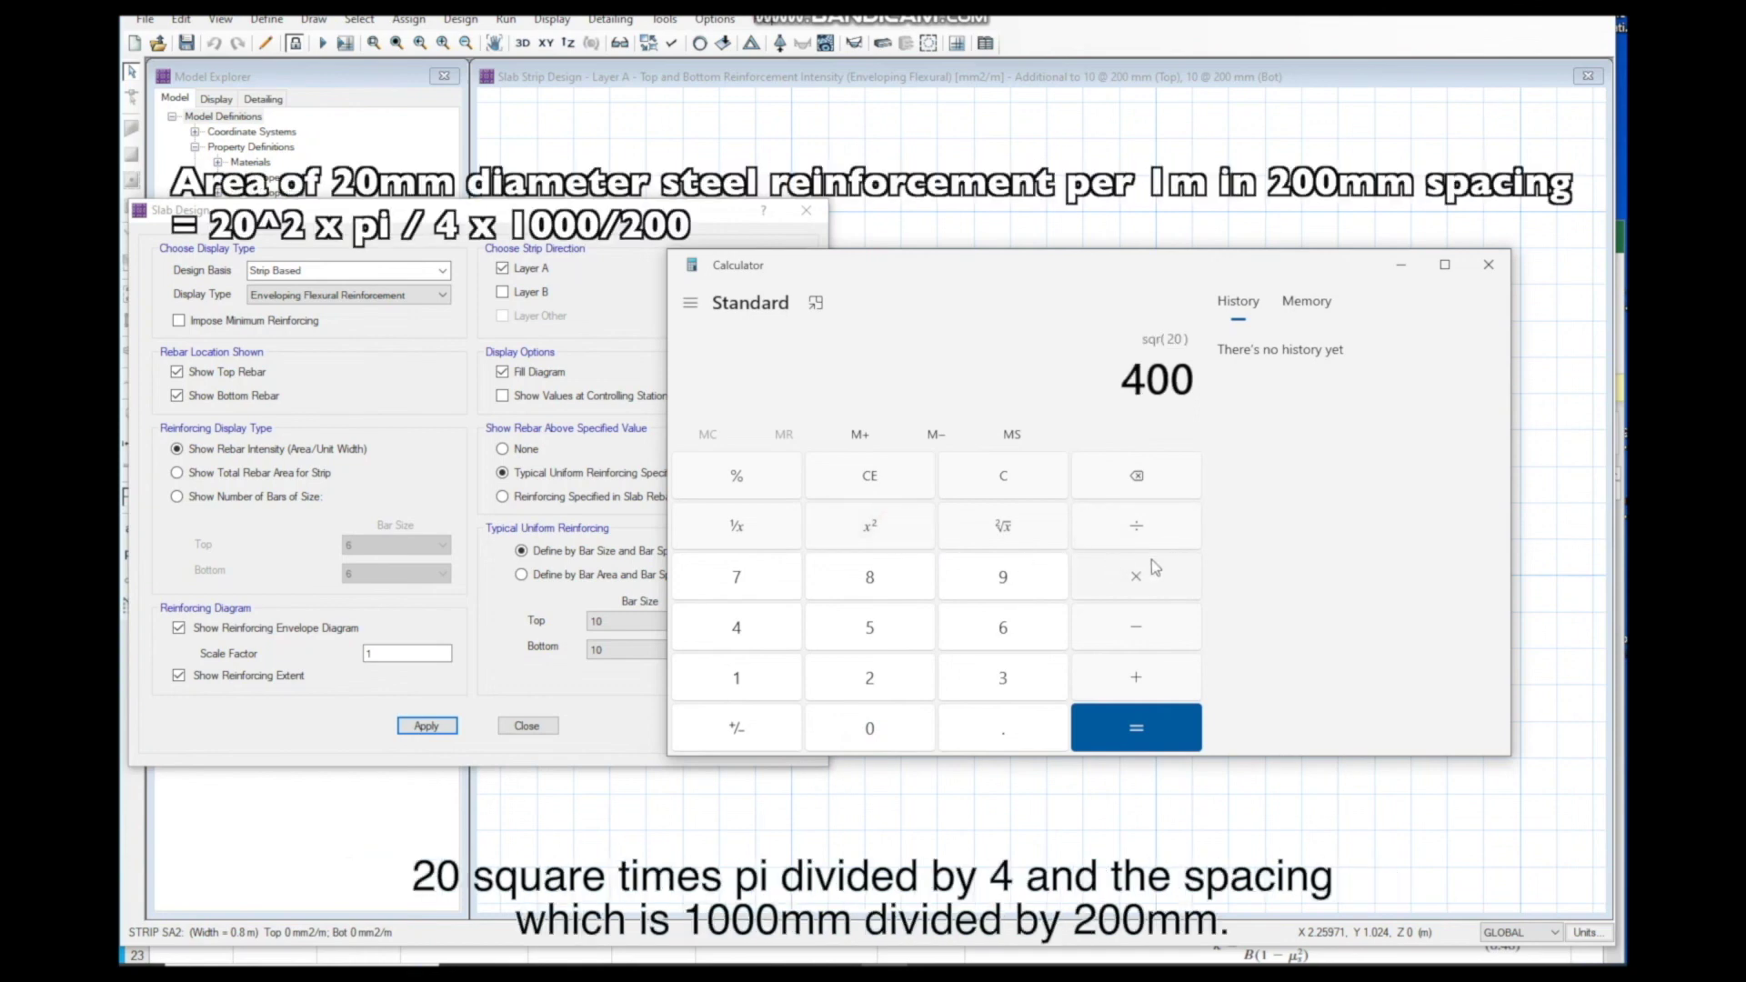
{"action": "left_click", "coordinate": [1001, 689]}
{"action": "left_click", "coordinate": [1003, 730]}
{"action": "left_click", "coordinate": [736, 678]}
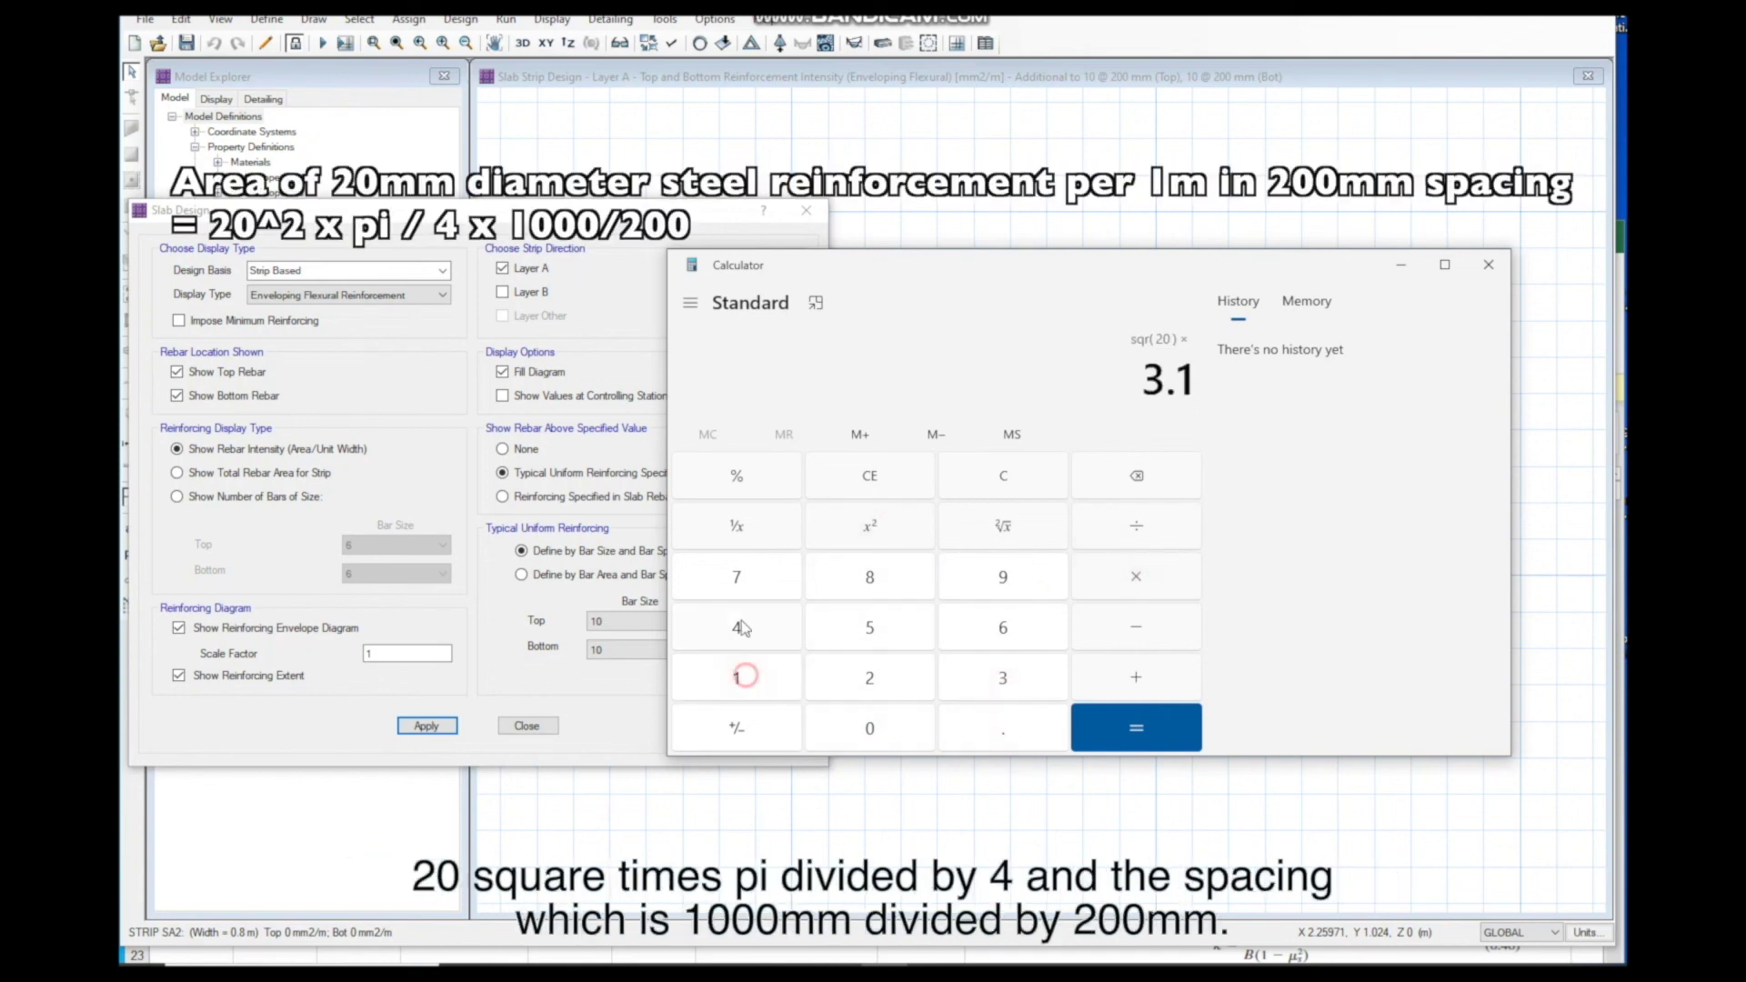
{"action": "left_click", "coordinate": [737, 628]}
{"action": "left_click", "coordinate": [1153, 578]}
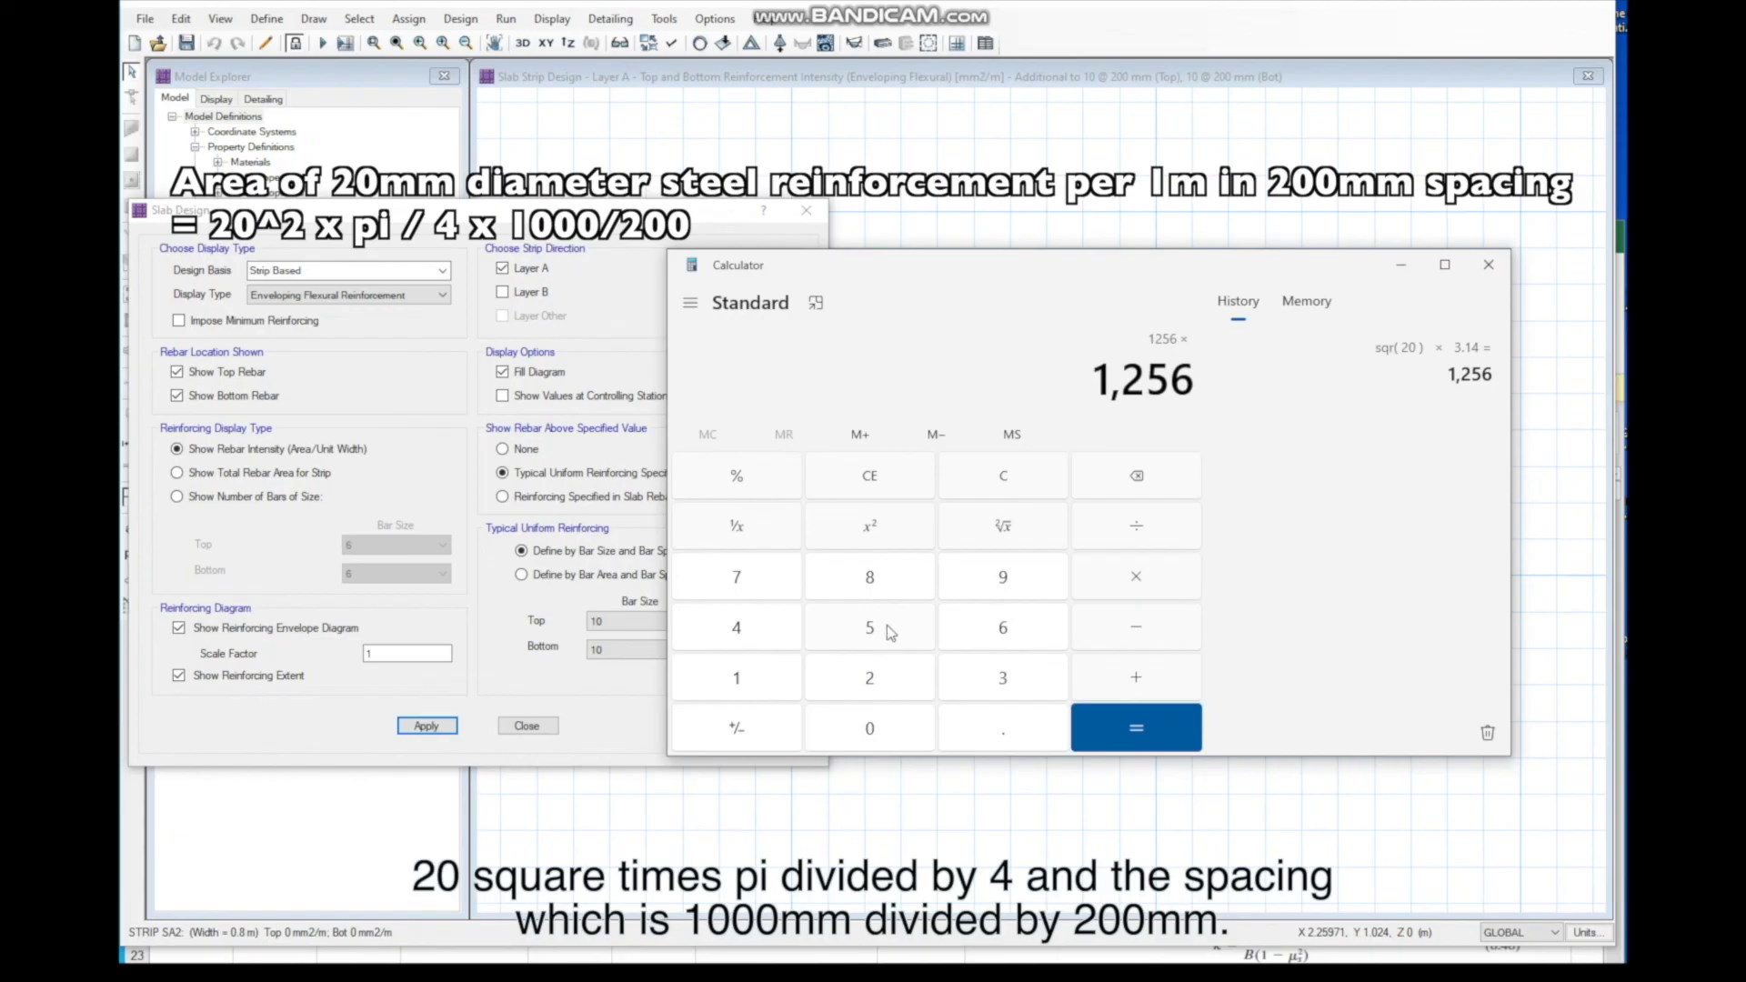
{"action": "left_click", "coordinate": [1164, 544]}
{"action": "left_click", "coordinate": [732, 632]}
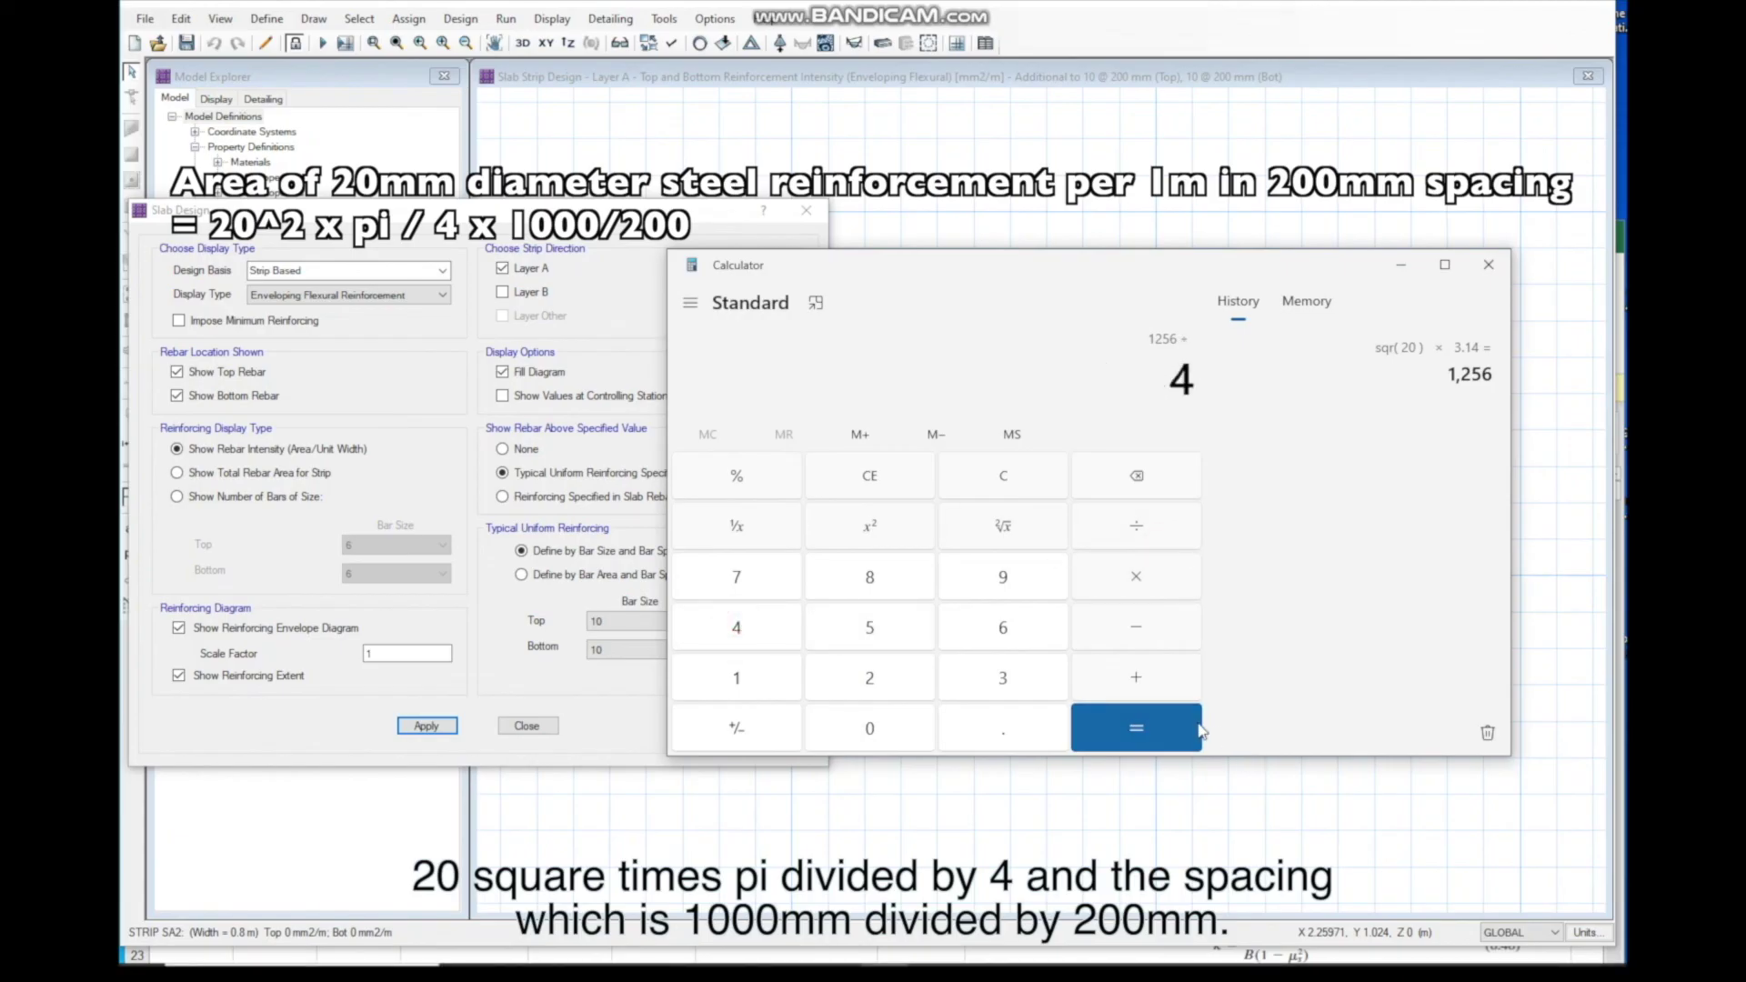
{"action": "left_click", "coordinate": [1136, 728]}
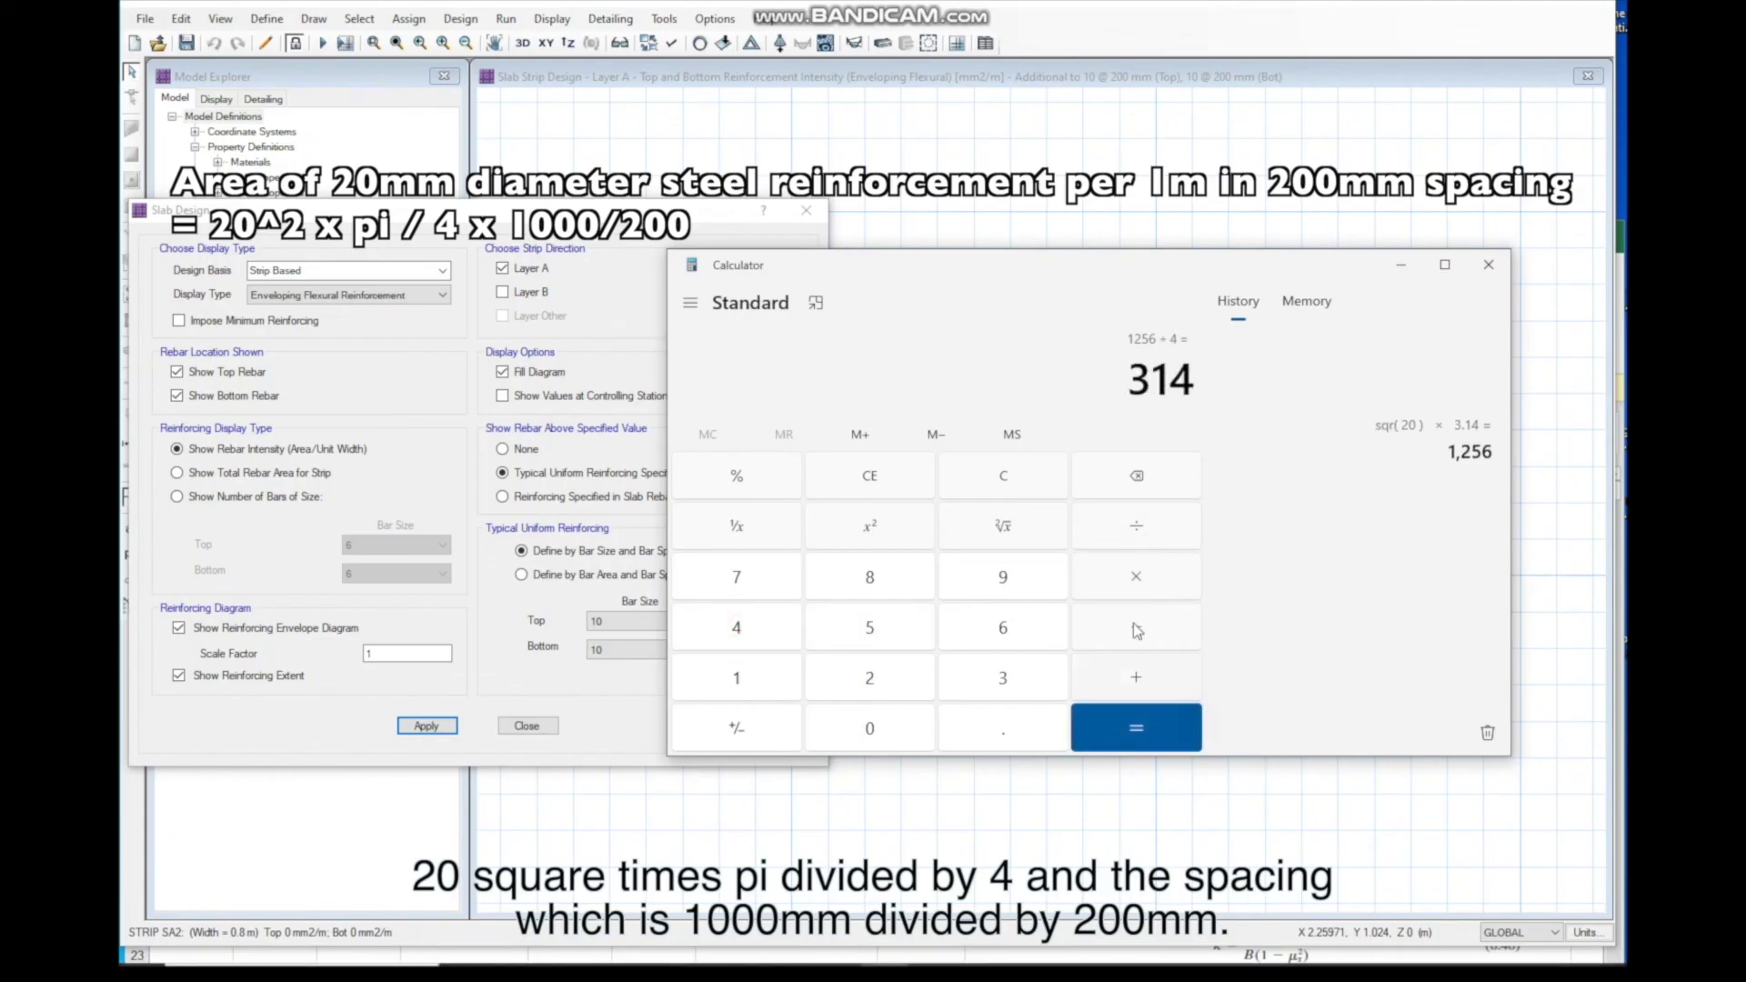
{"action": "left_click", "coordinate": [864, 637]}
{"action": "left_click", "coordinate": [1115, 718]}
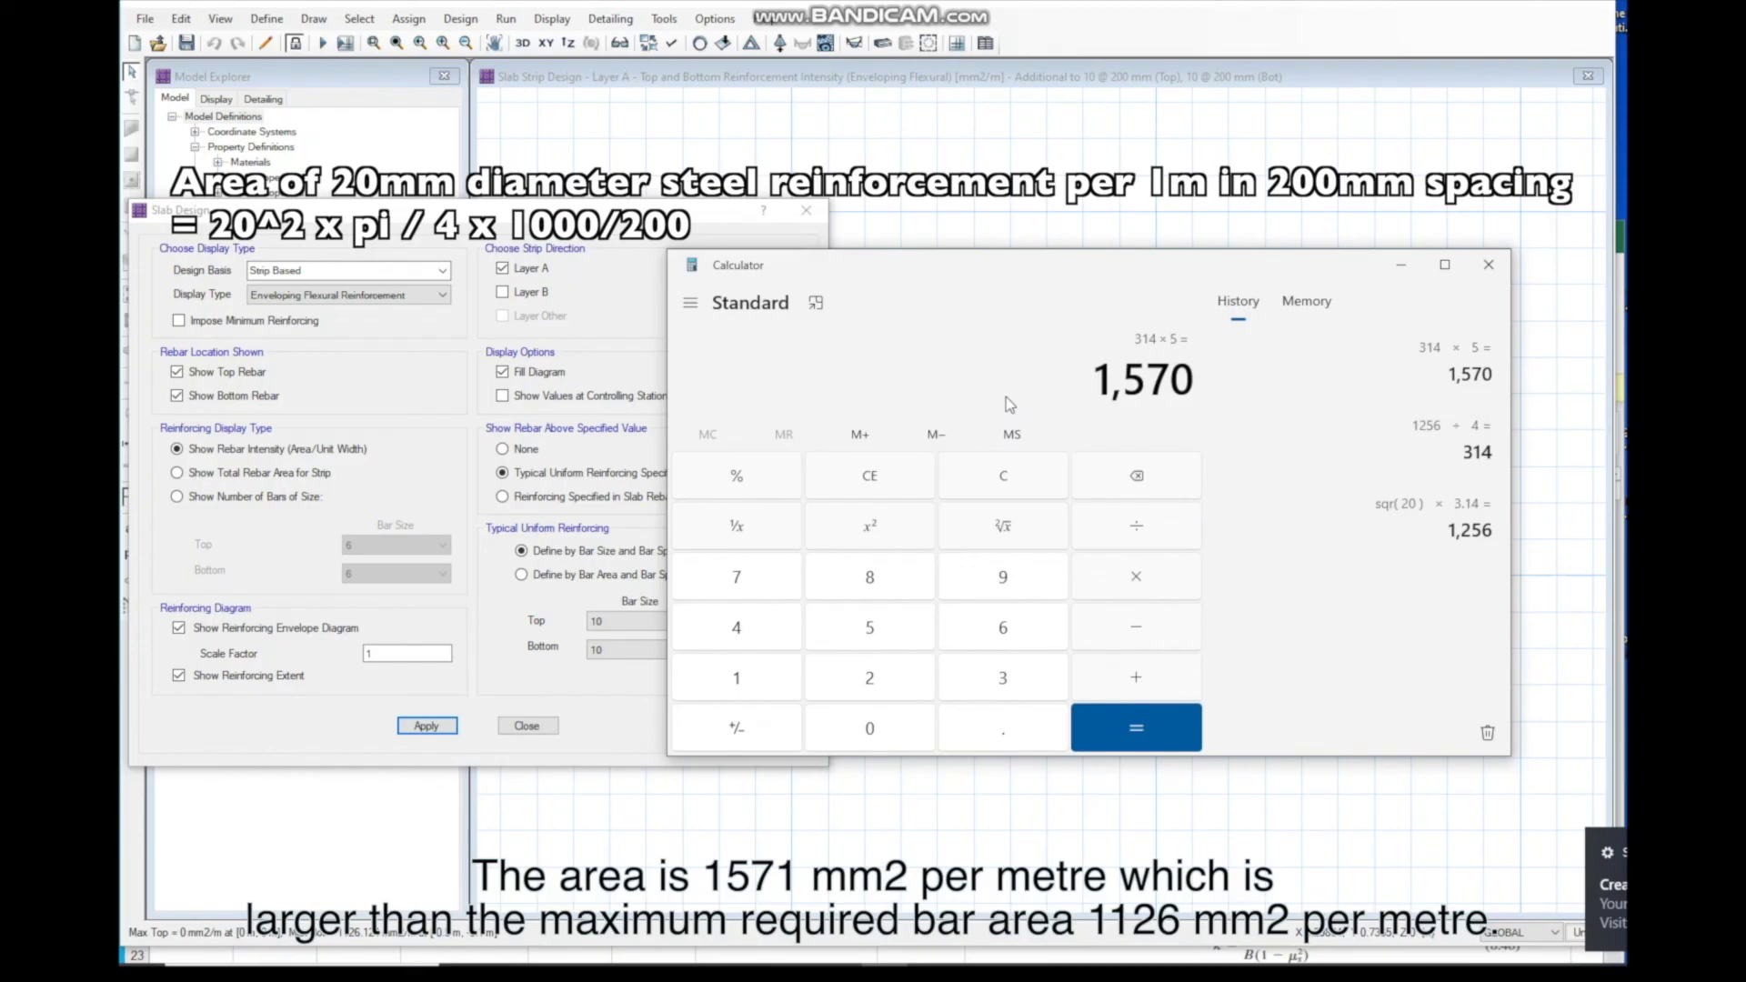
Step: Move Calculator clear of the plan and compare its result with the reinforcement required on the layer A strips
{"action": "left_click_drag", "start_coordinate": [1142, 276], "coordinate": [1118, 782]}
{"action": "mouse_move", "coordinate": [967, 503]}
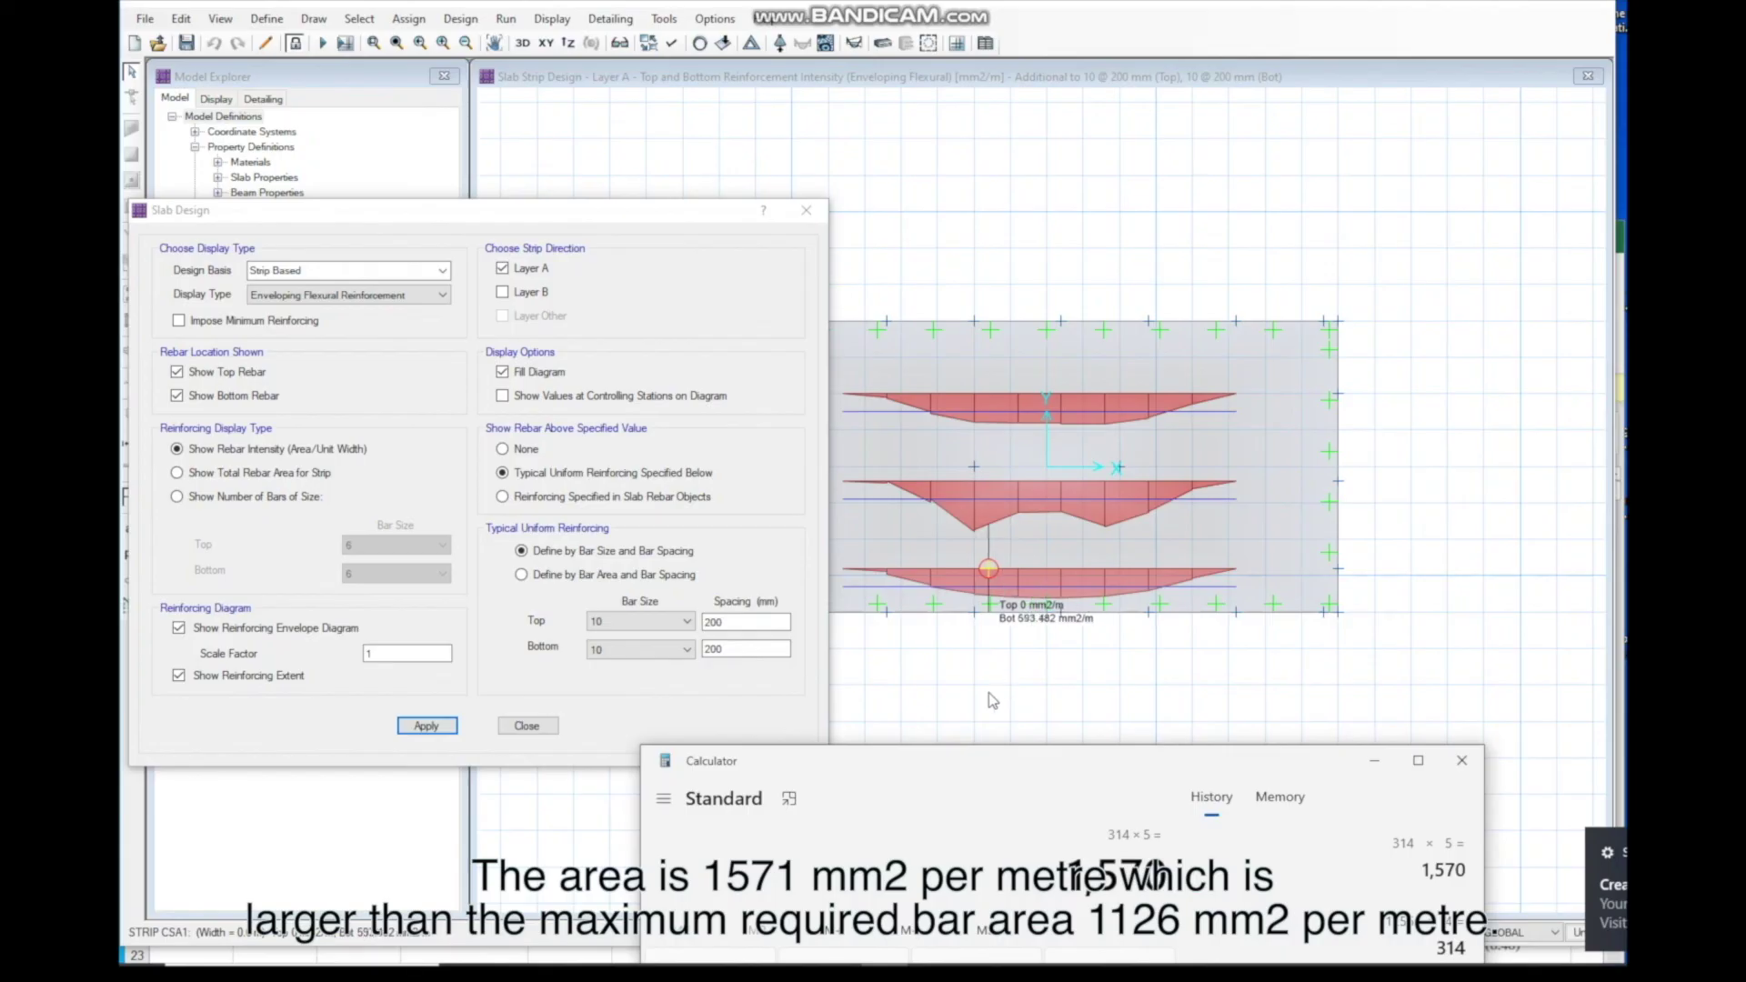
{"action": "left_click", "coordinate": [1418, 761]}
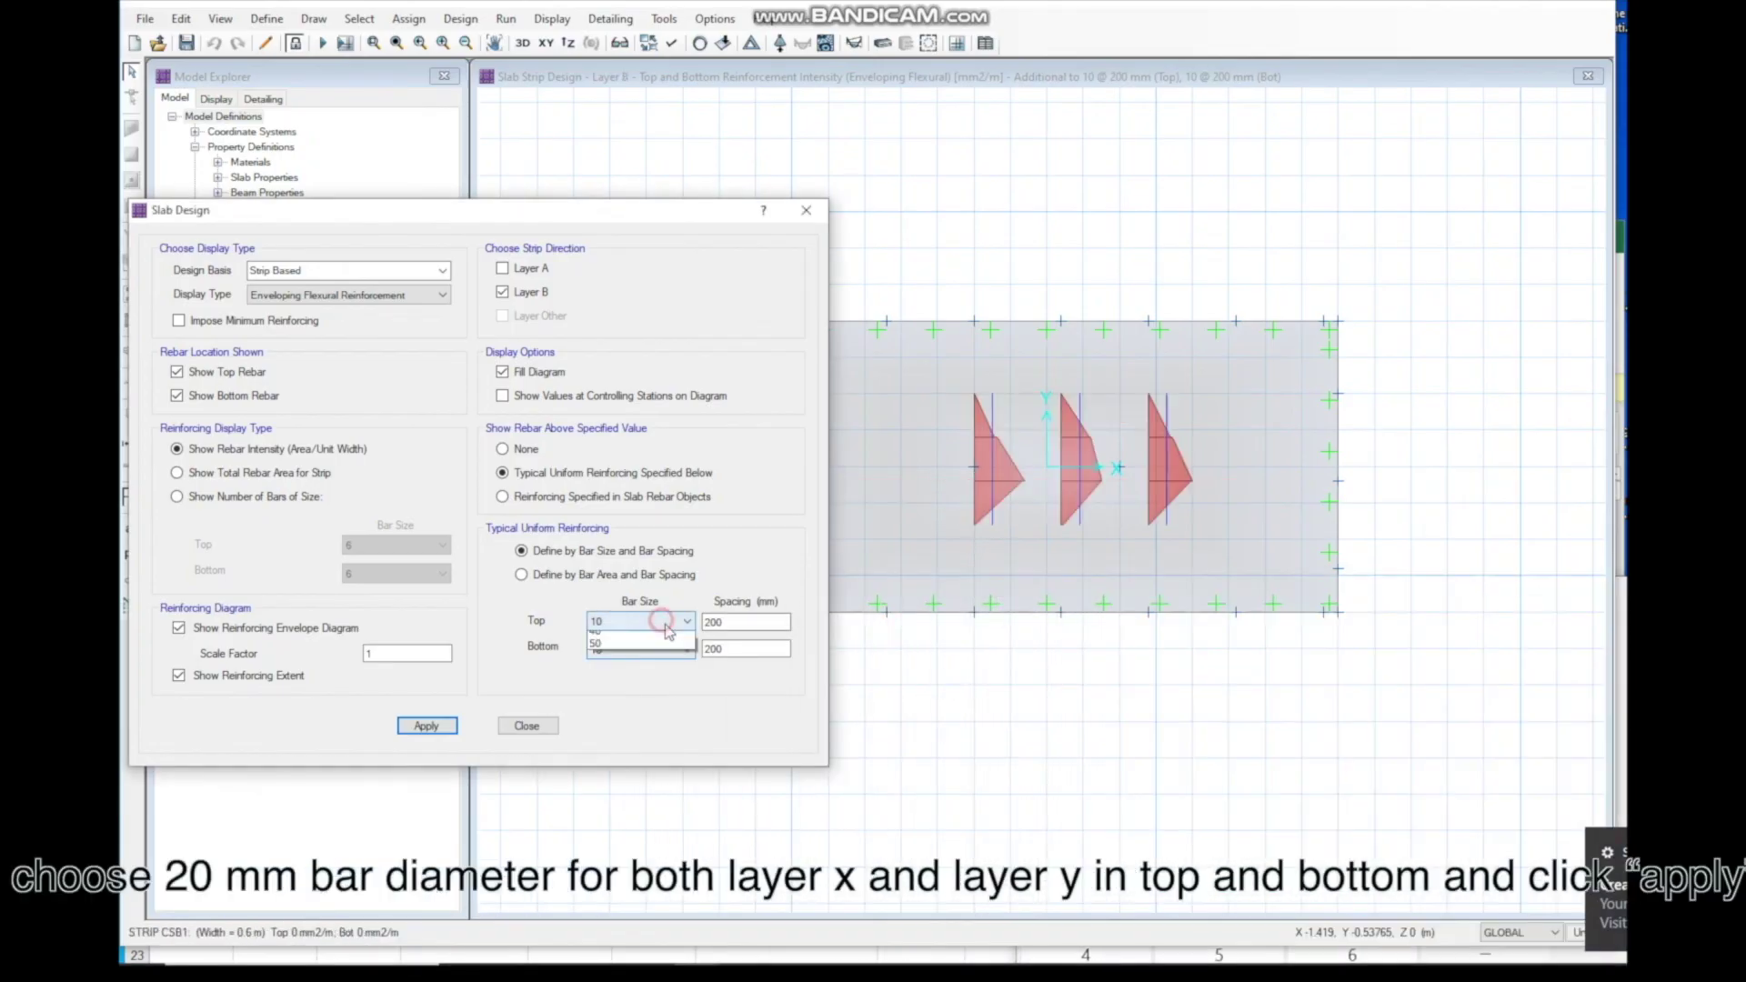
Step: Set the typical uniform bar size to 20 for both the top and bottom reinforcing
{"action": "left_click", "coordinate": [641, 621]}
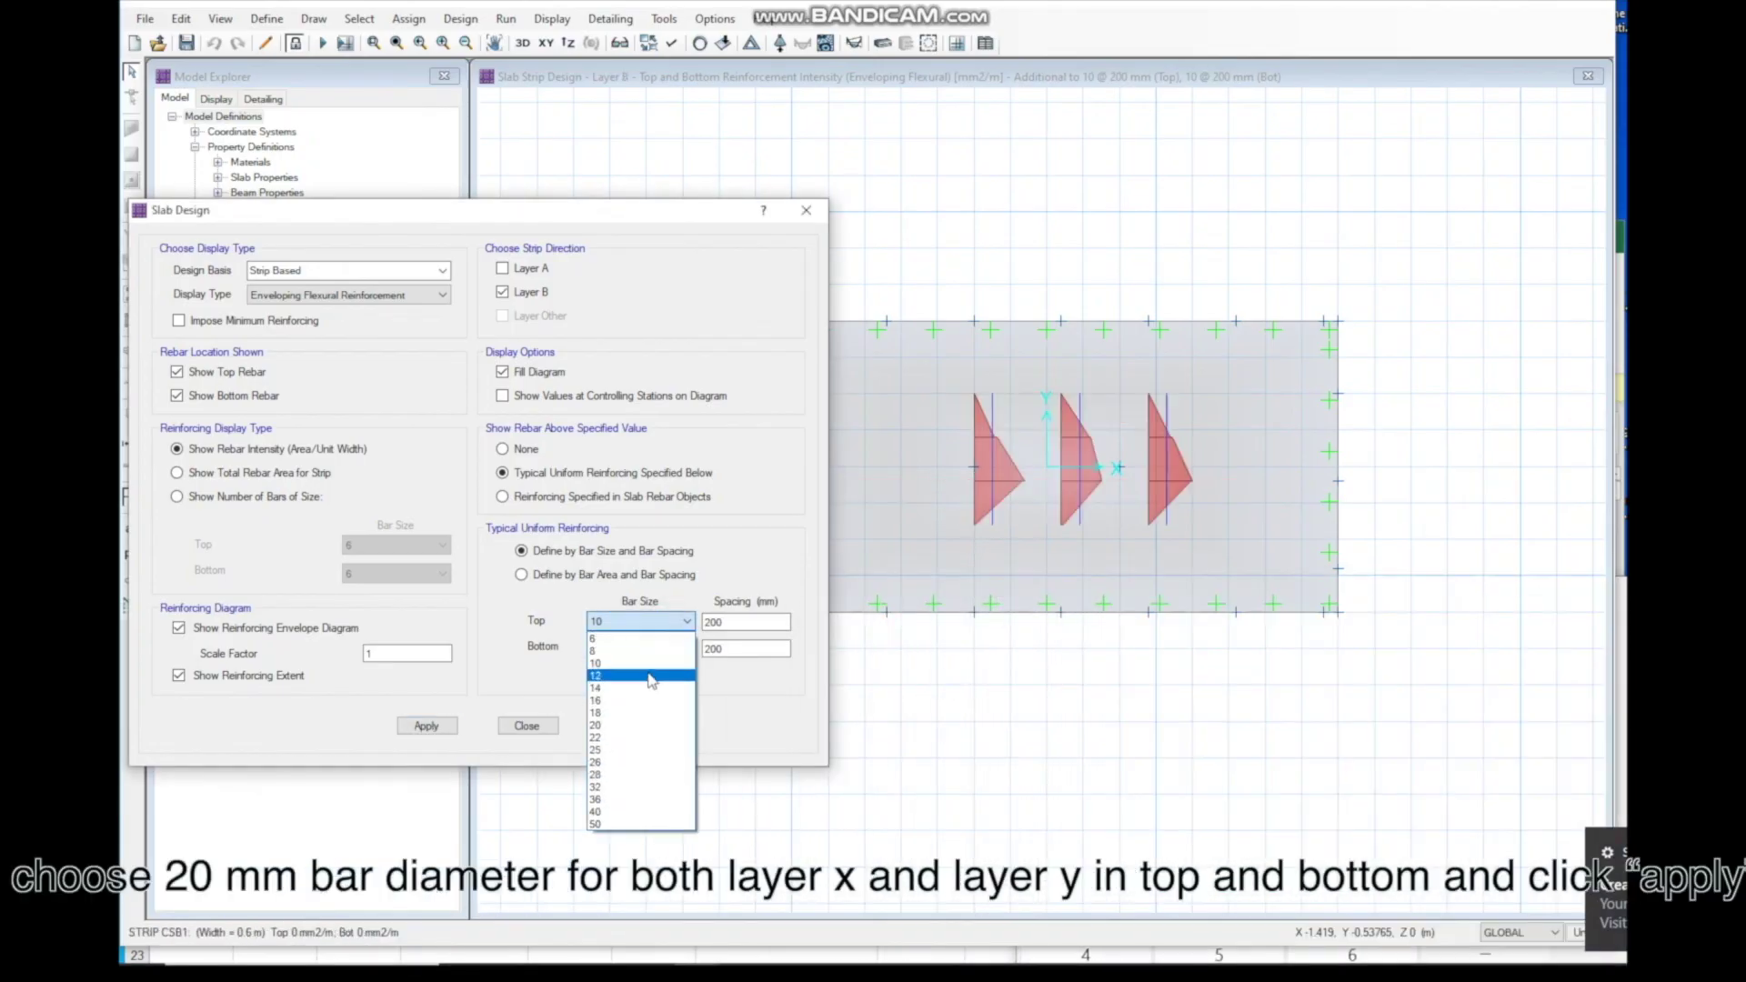
{"action": "left_click", "coordinate": [637, 713]}
{"action": "left_click", "coordinate": [653, 649]}
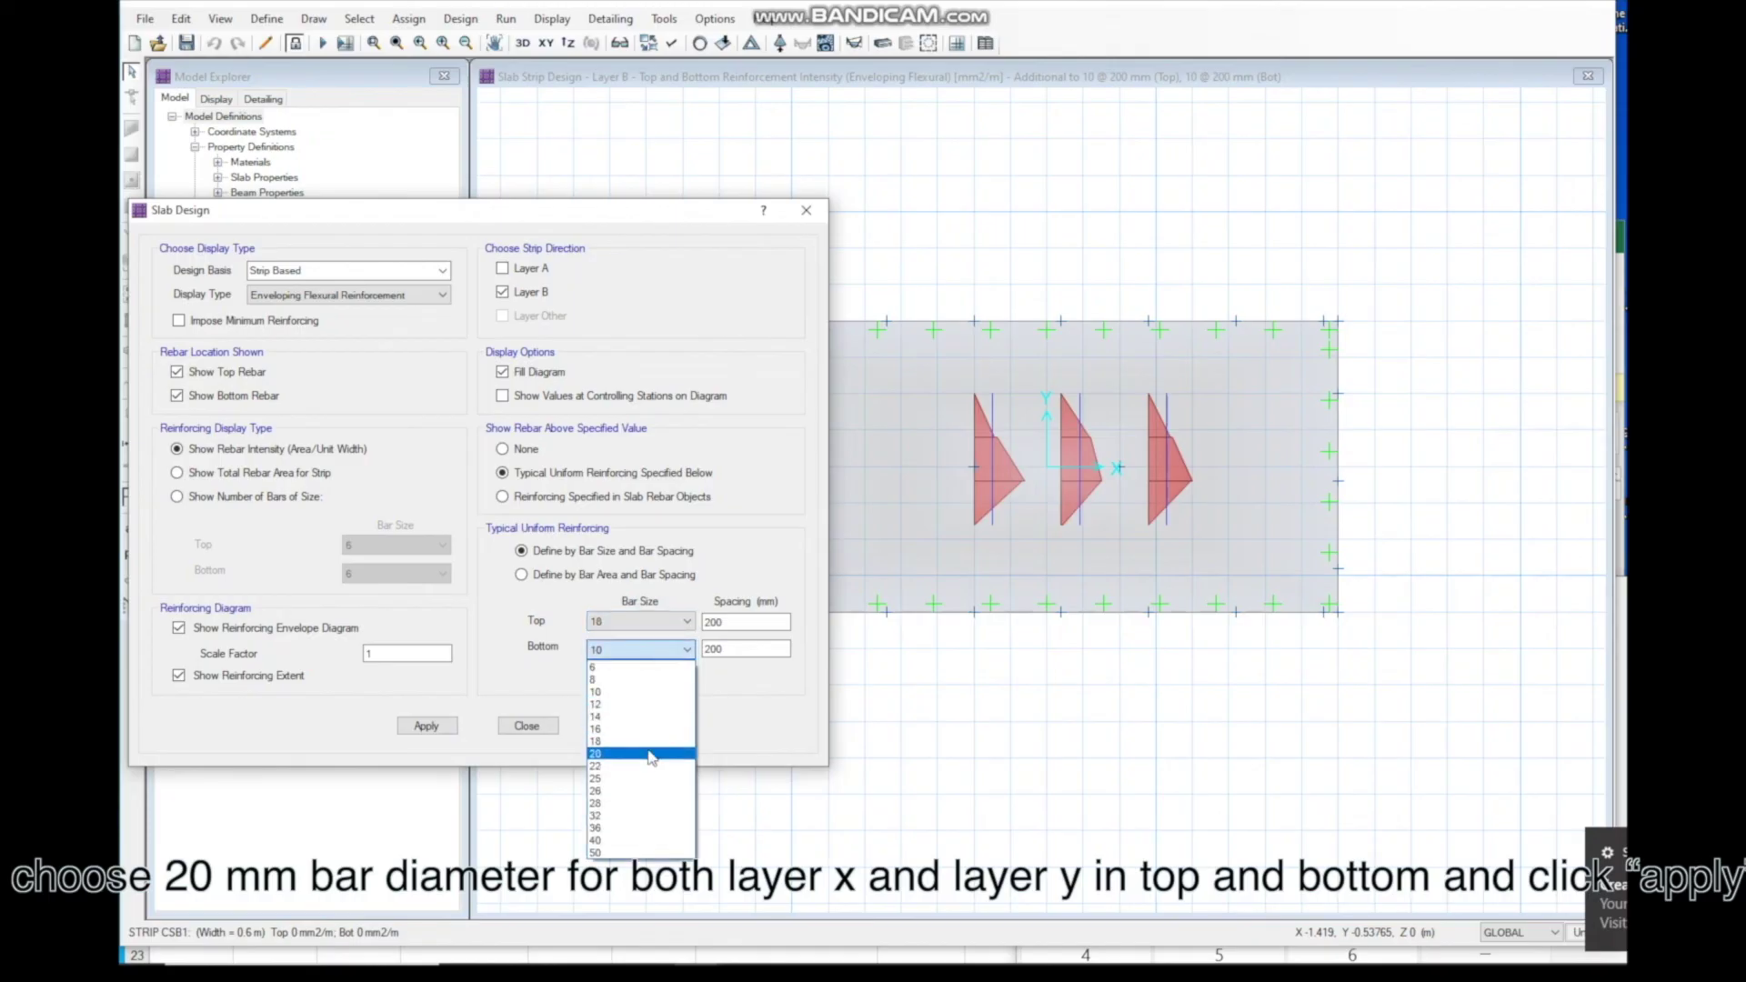
{"action": "left_click", "coordinate": [648, 761]}
{"action": "left_click", "coordinate": [664, 625]}
{"action": "left_click", "coordinate": [657, 736]}
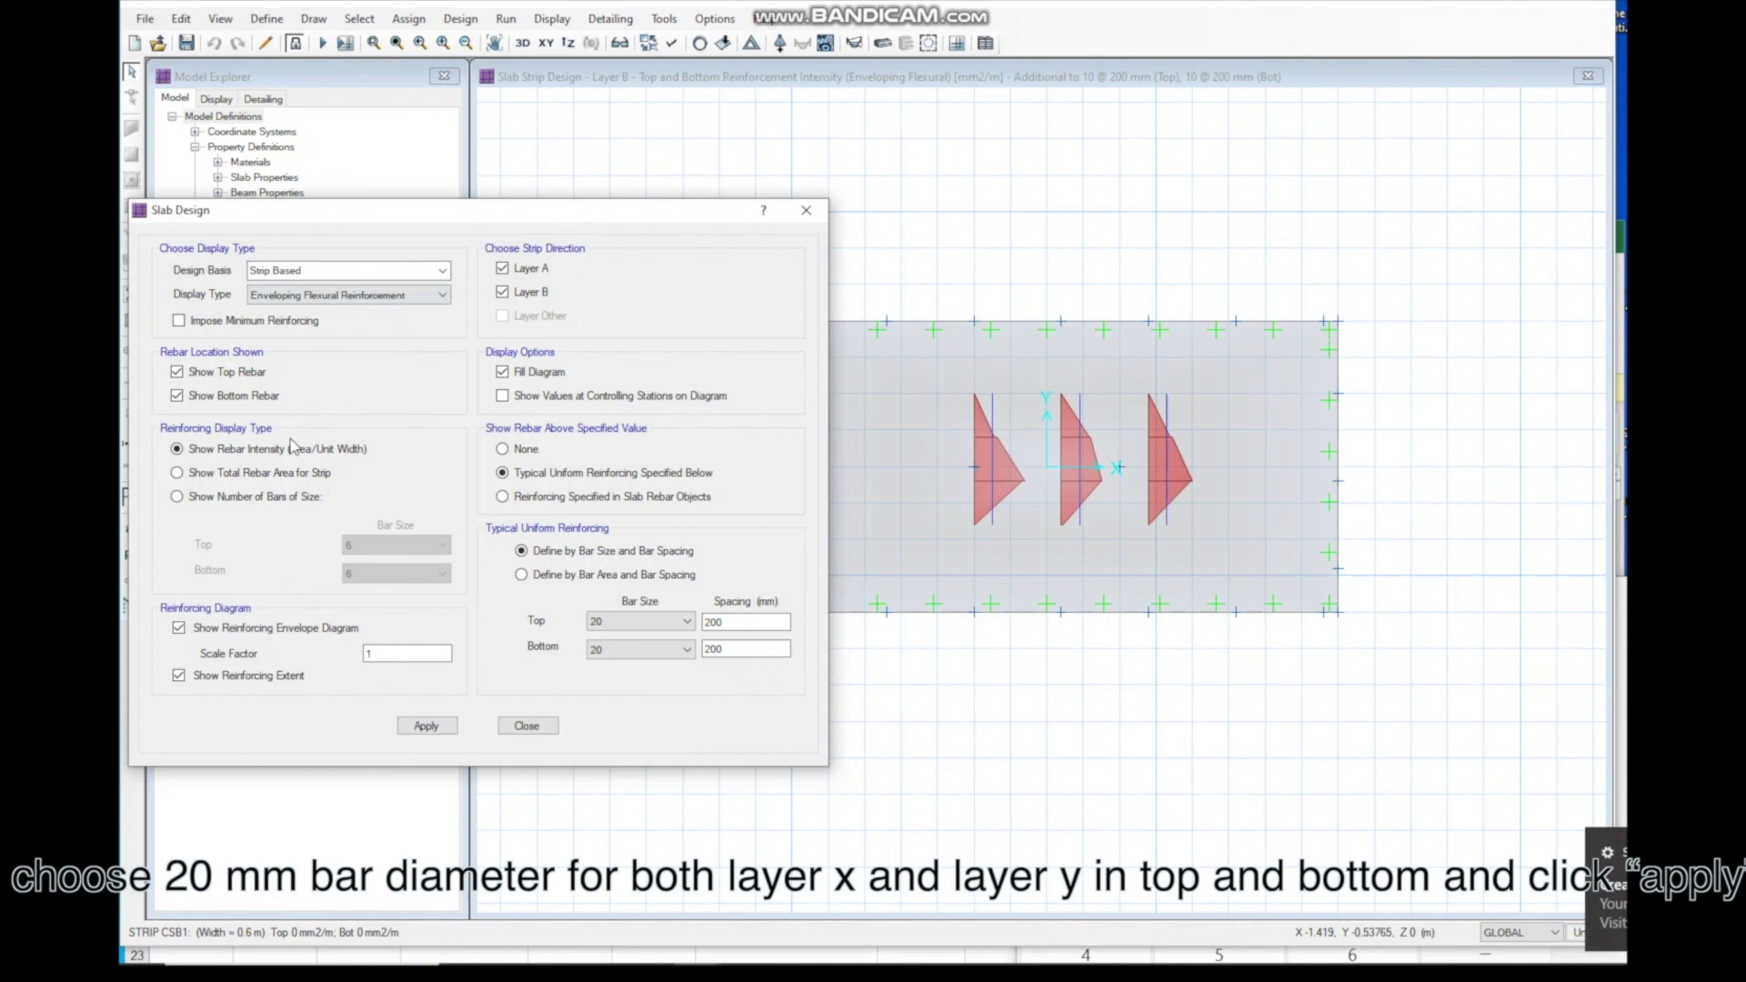
Step: Apply the uniform 20 mm bars at 200 mm spacing to the top and bottom reinforcement display of layers A and B
{"action": "left_click", "coordinate": [424, 726]}
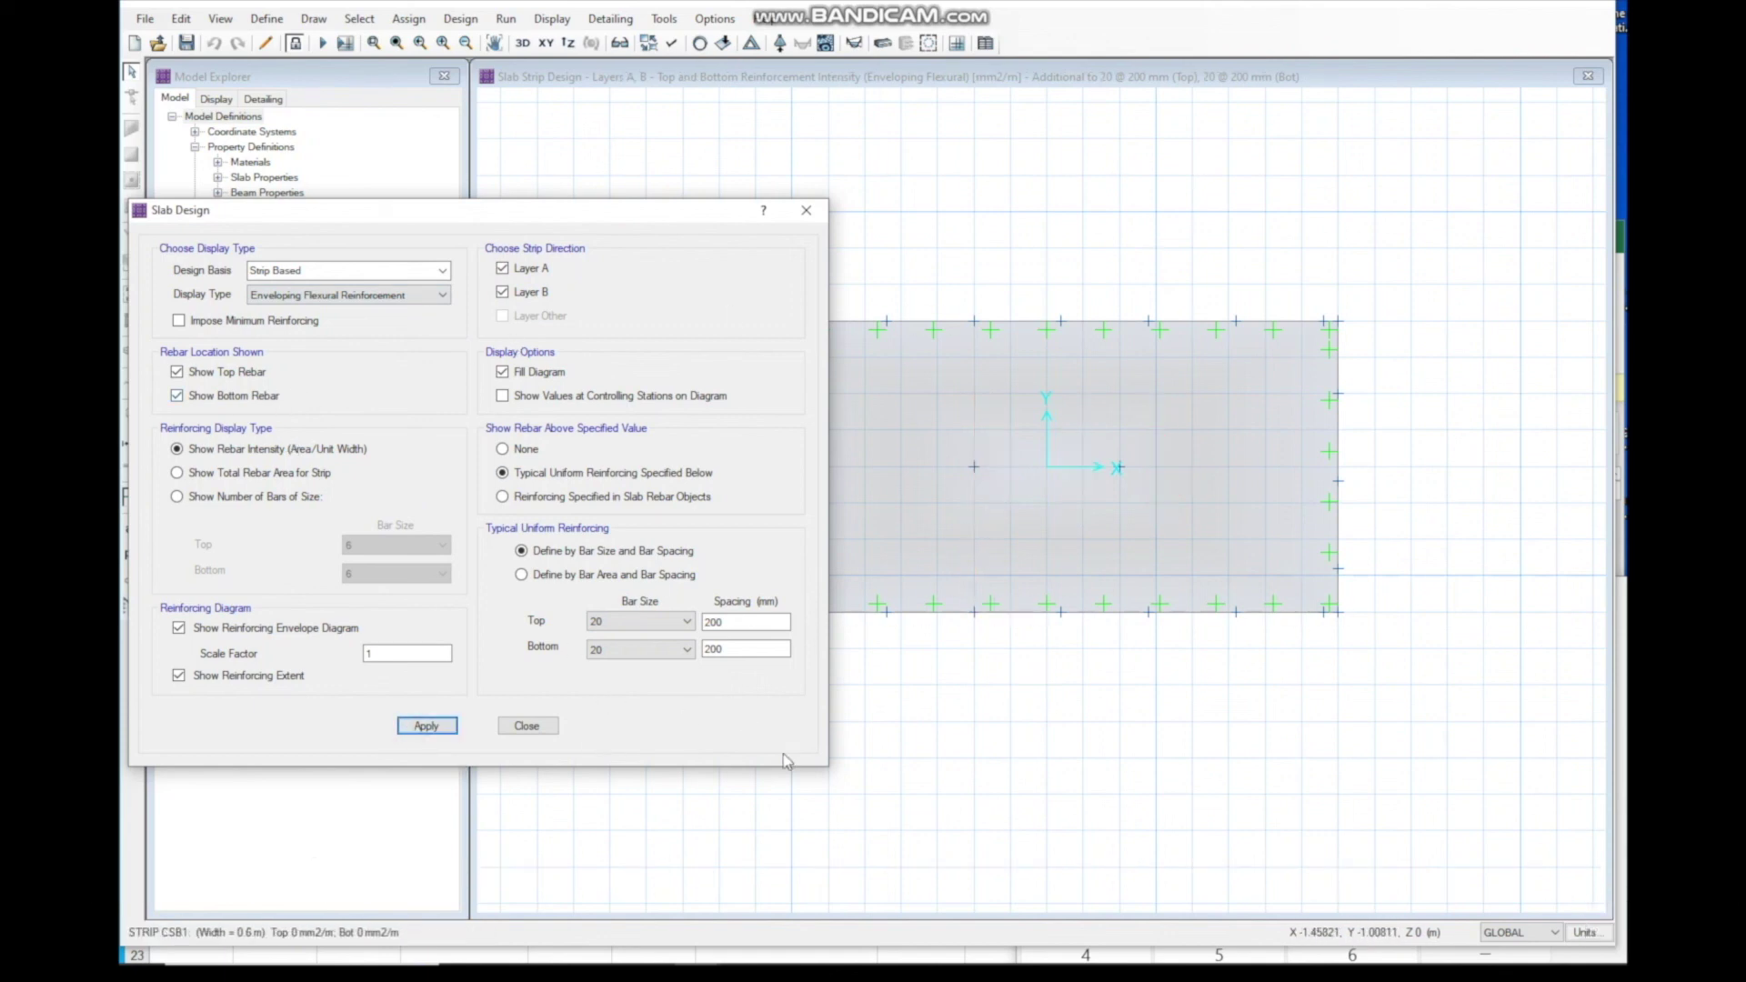
{"action": "scroll", "coordinate": [961, 726], "scroll_direction": "down", "scroll_amount": 2}
{"action": "middle_click_drag", "start_coordinate": [945, 679], "coordinate": [1035, 629]}
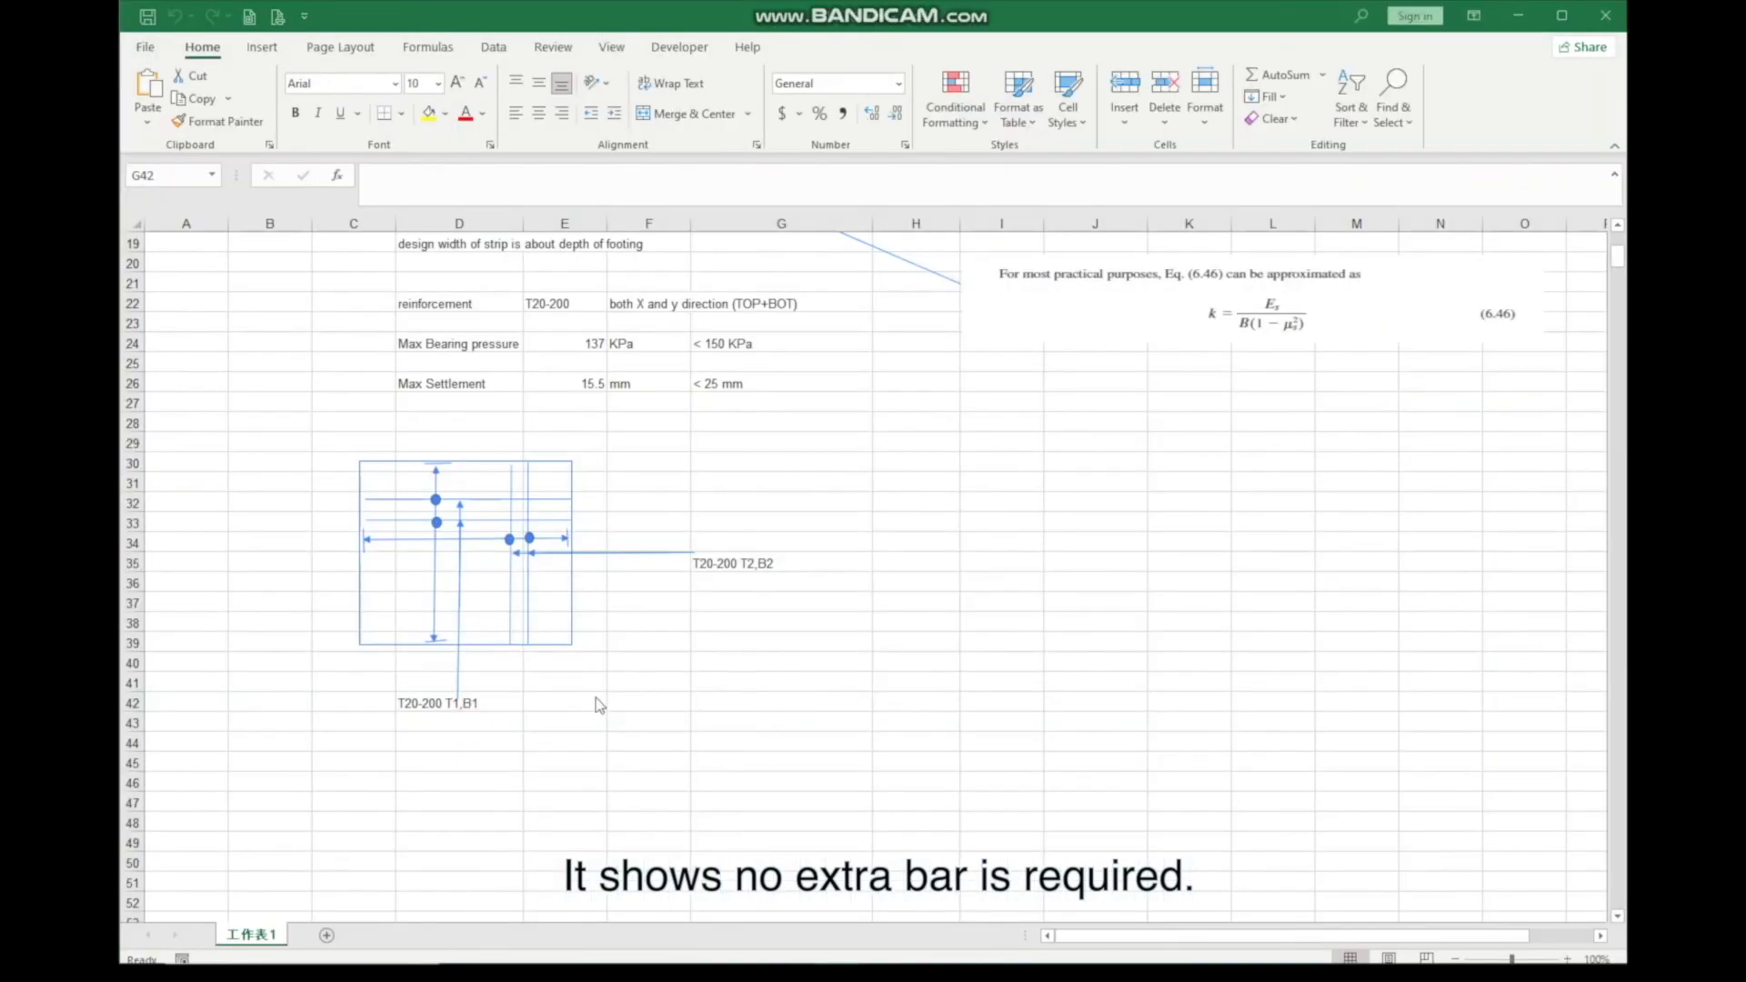
Step: In the Excel workbook, copy the footing sketch's horizontal dimension line with its end ticks and place the copy above the rectangle
{"action": "left_click", "coordinate": [440, 539]}
{"action": "left_click", "coordinate": [365, 547], "text": "ctrl"}
{"action": "left_click", "coordinate": [568, 536], "text": "ctrl"}
{"action": "key", "text": "ctrl+c"}
{"action": "left_click", "coordinate": [509, 442]}
{"action": "key", "text": "ctrl+v"}
{"action": "left_click_drag", "start_coordinate": [524, 441], "coordinate": [494, 440]}
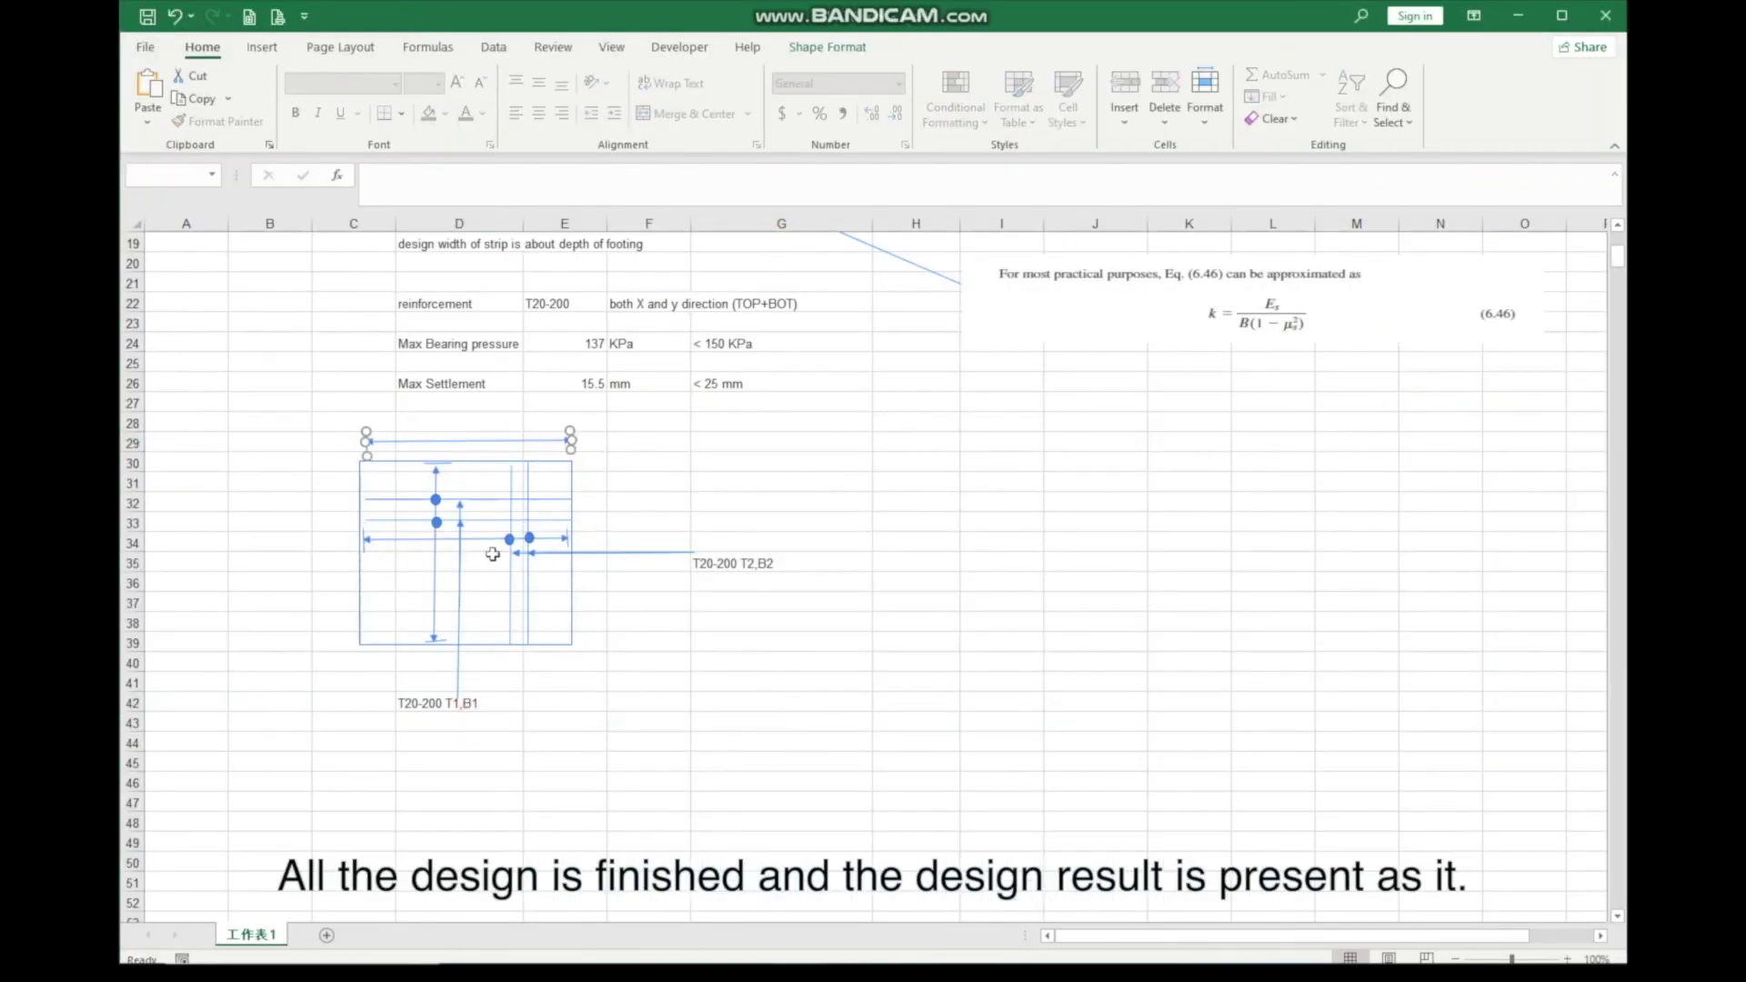
Step: Copy the sketch's vertical dimension line with its end ticks and place the copy just outside the rectangle's left edge
{"action": "left_click", "coordinate": [436, 573]}
{"action": "left_click", "coordinate": [441, 463], "text": "ctrl"}
{"action": "left_click", "coordinate": [441, 641], "text": "ctrl"}
{"action": "left_click", "coordinate": [155, 519]}
{"action": "key", "text": "ctrl+v"}
{"action": "left_click_drag", "start_coordinate": [156, 572], "coordinate": [332, 526]}
Step: Label the vertical dimension 2m, right-aligned in B34, and the horizontal dimension 4m, centred above its line
{"action": "left_click", "coordinate": [298, 599]}
{"action": "type", "text": "2"}
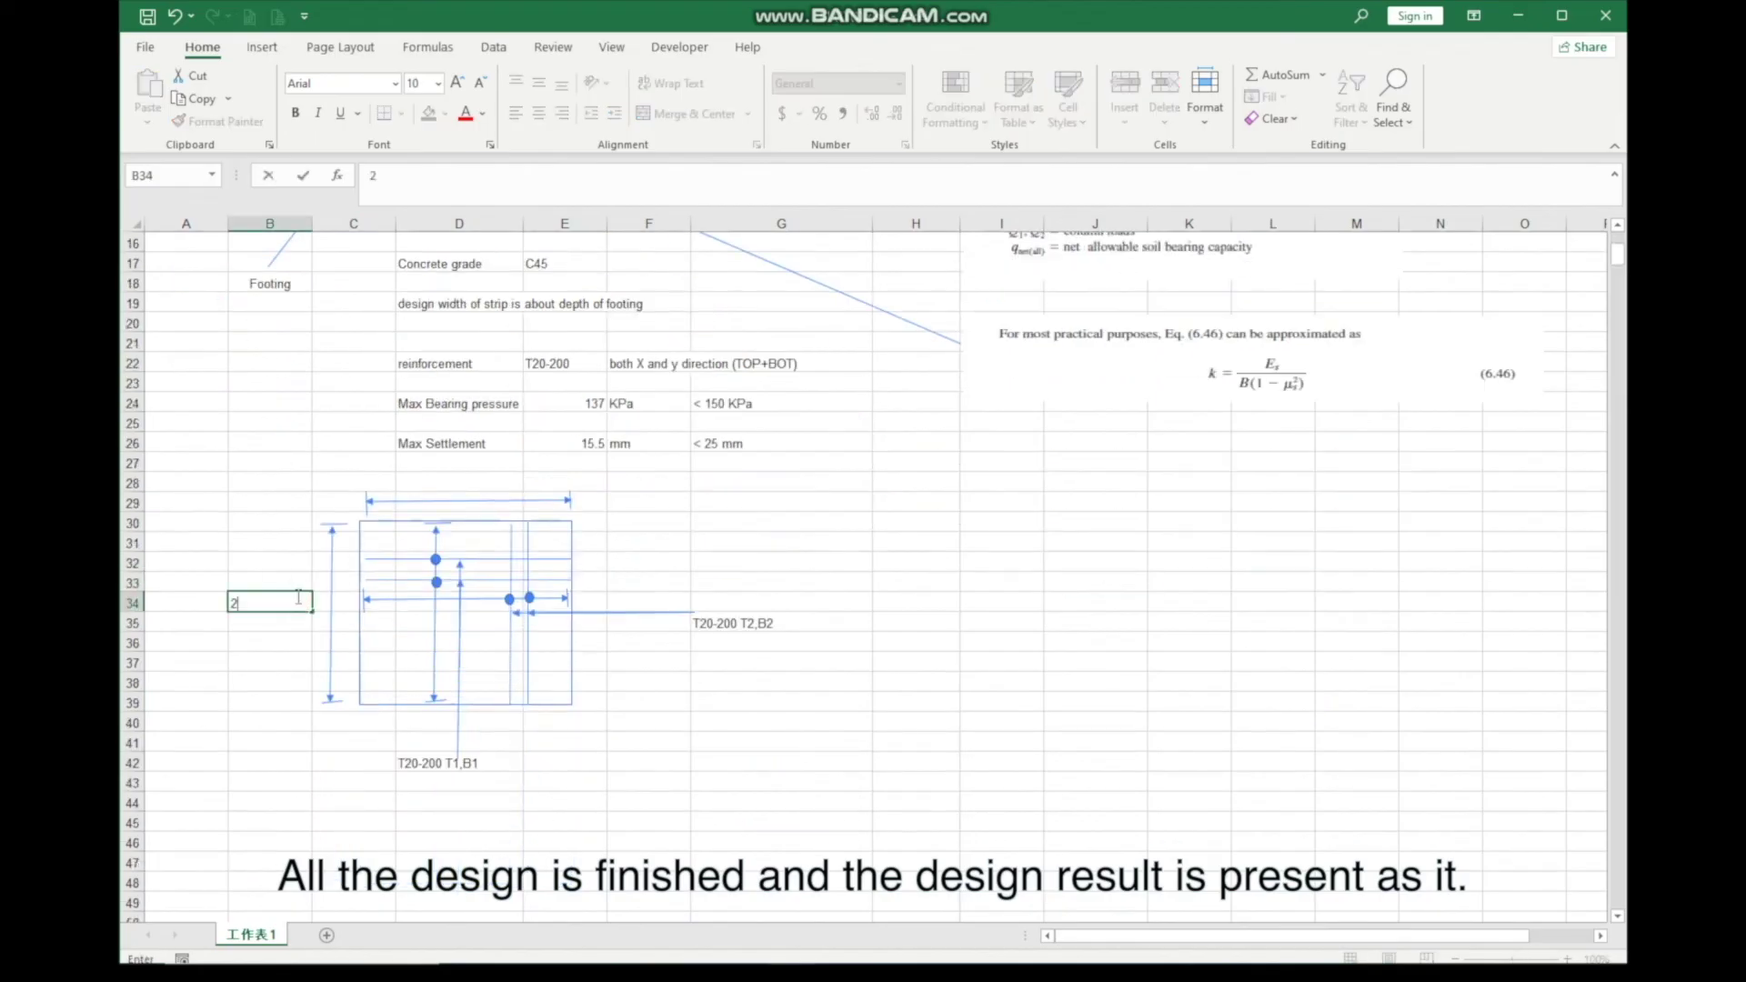
{"action": "type", "text": "m"}
{"action": "left_click", "coordinate": [464, 481]}
{"action": "type", "text": "4"}
{"action": "scroll", "coordinate": [495, 487], "scroll_direction": "up", "scroll_amount": 4}
{"action": "type", "text": "m"}
{"action": "left_click", "coordinate": [538, 115]}
{"action": "scroll", "coordinate": [400, 455], "scroll_direction": "down", "scroll_amount": 5}
{"action": "left_click", "coordinate": [269, 543]}
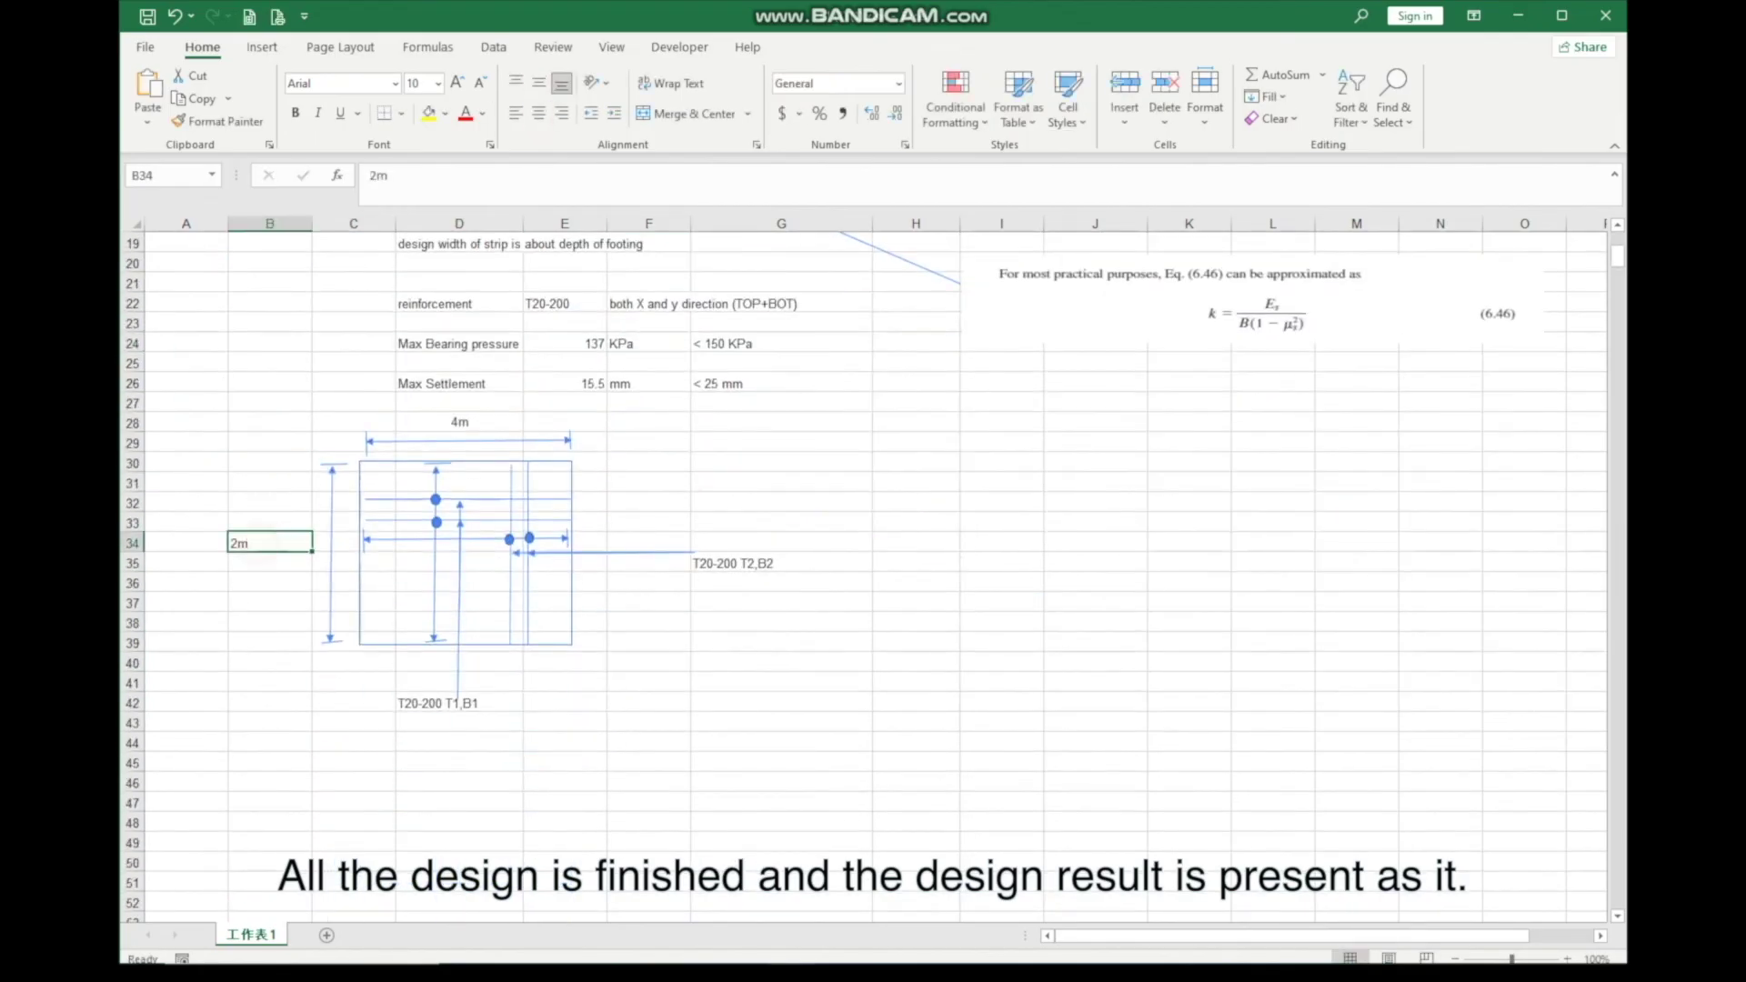
{"action": "left_click", "coordinate": [561, 114]}
Step: Enter the heading "Note" in cell H30, beside the footing sketch
{"action": "left_click", "coordinate": [781, 523]}
{"action": "left_click", "coordinate": [781, 463]}
{"action": "left_click", "coordinate": [905, 468]}
{"action": "type", "text": "Note"}
{"action": "key", "text": "Return"}
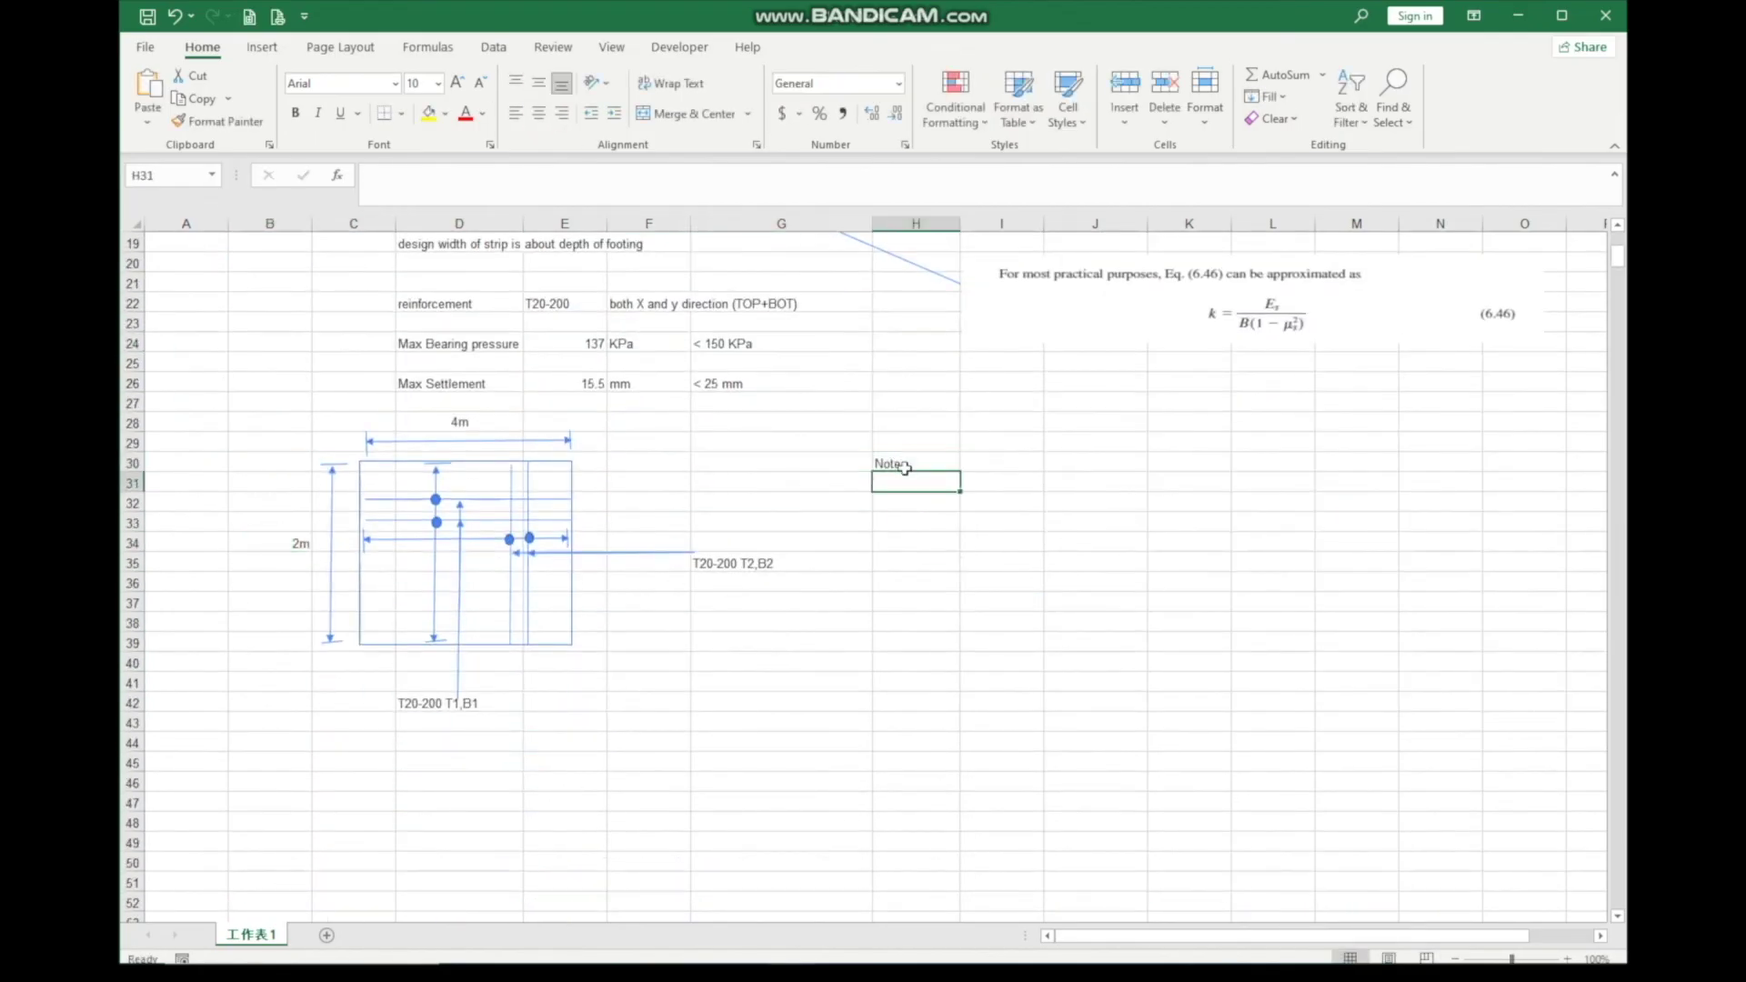
Step: Write note 1 in H31, stating that the footing thickness is 600mm and giving the concrete grade
{"action": "type", "text": "1. fOOTING THICKNESS IS 600mm "}
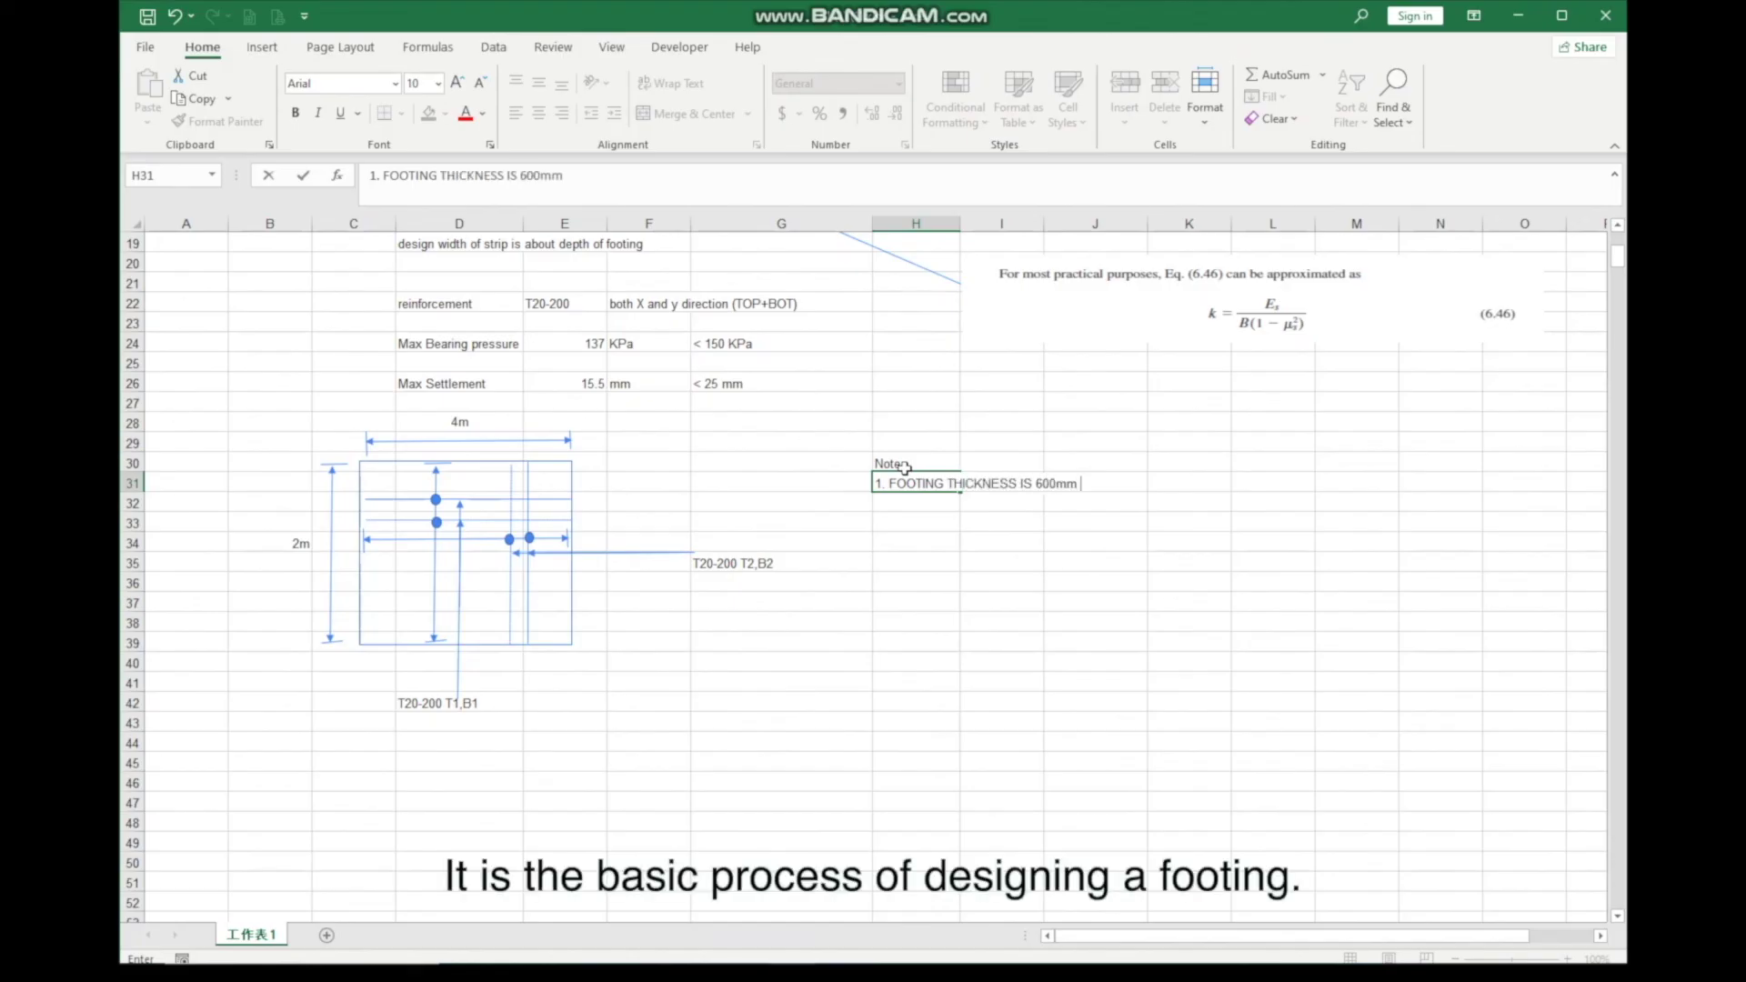
{"action": "type", "text": "AND CONCRETE GRADE I"}
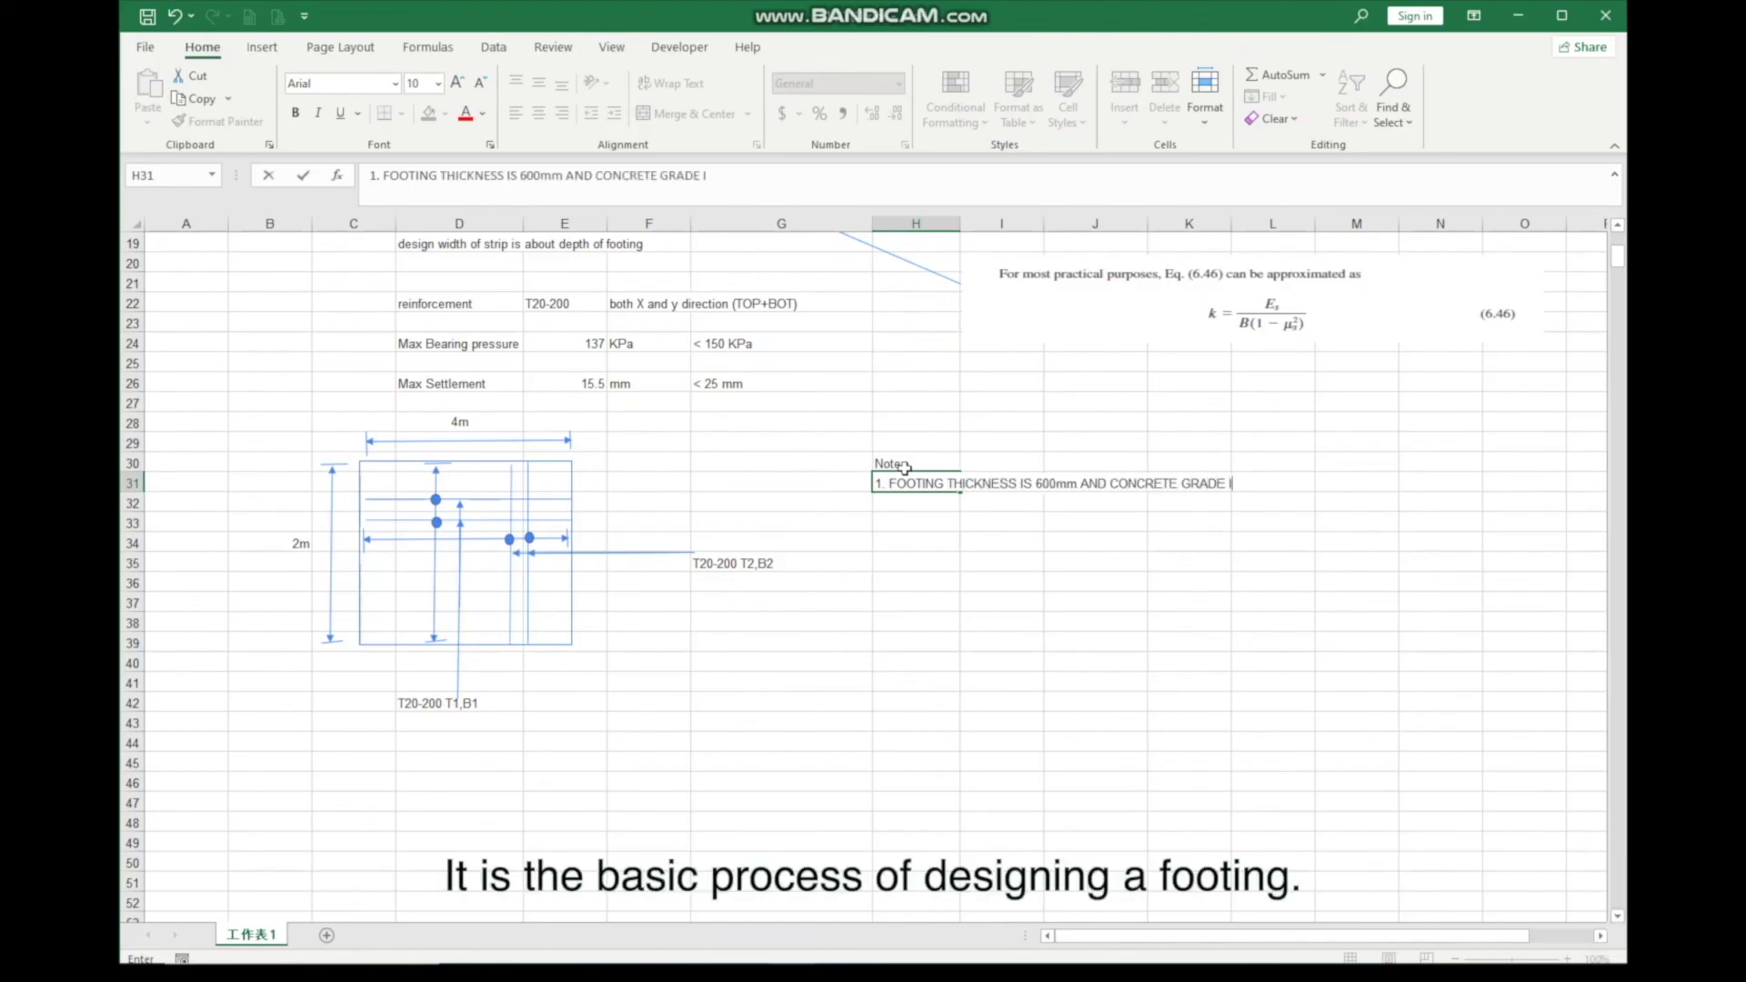